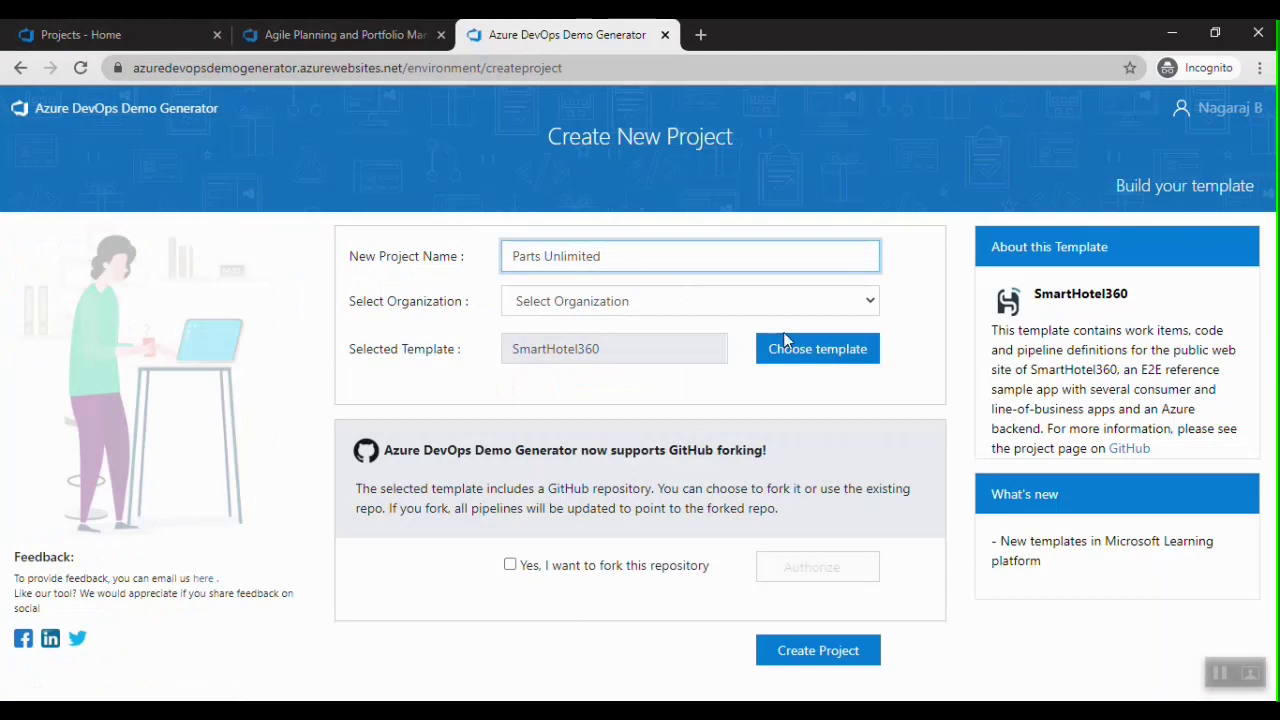
Choose the PartsUnlimited template from the general templates for the new project
left_click(799, 351)
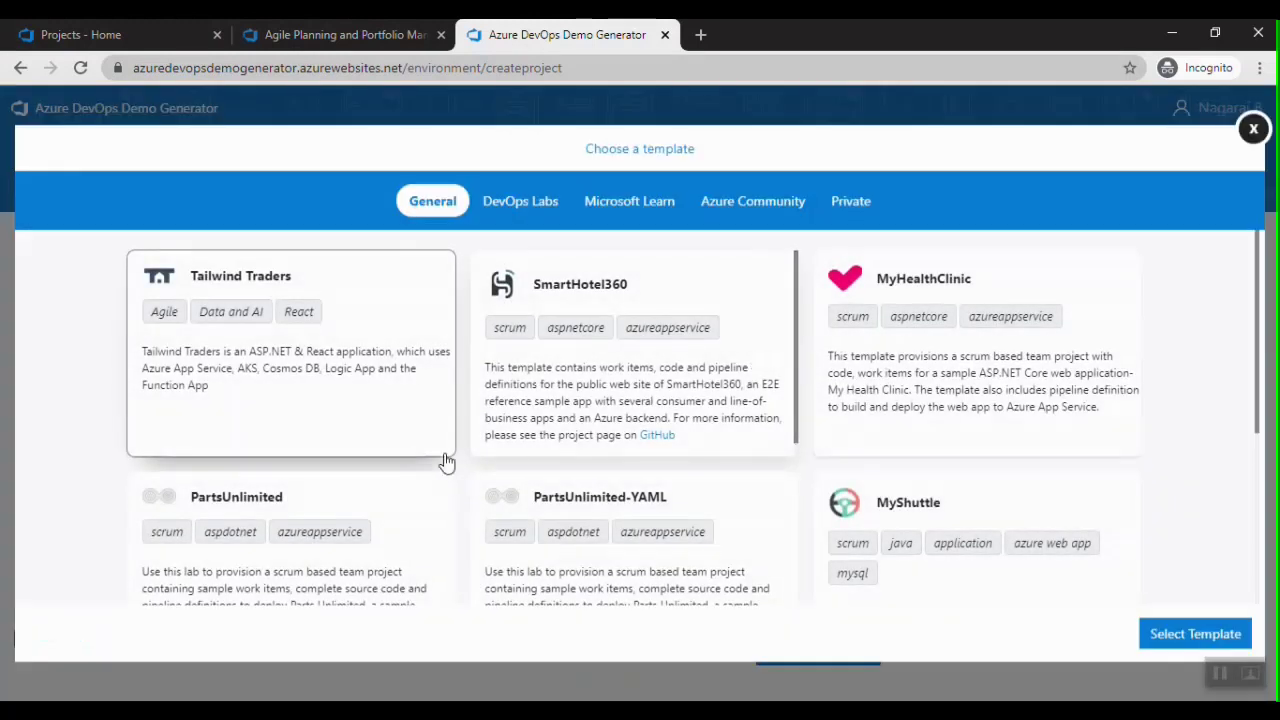
left_click(285, 533)
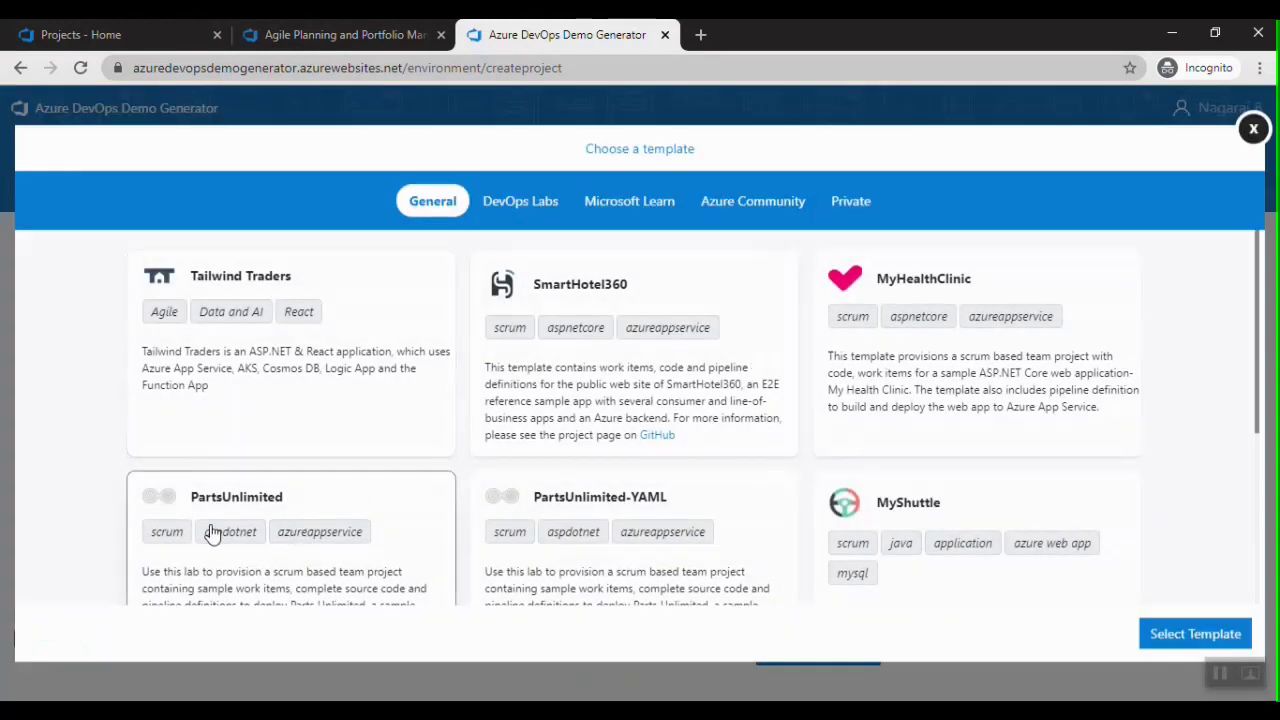
left_click(1157, 637)
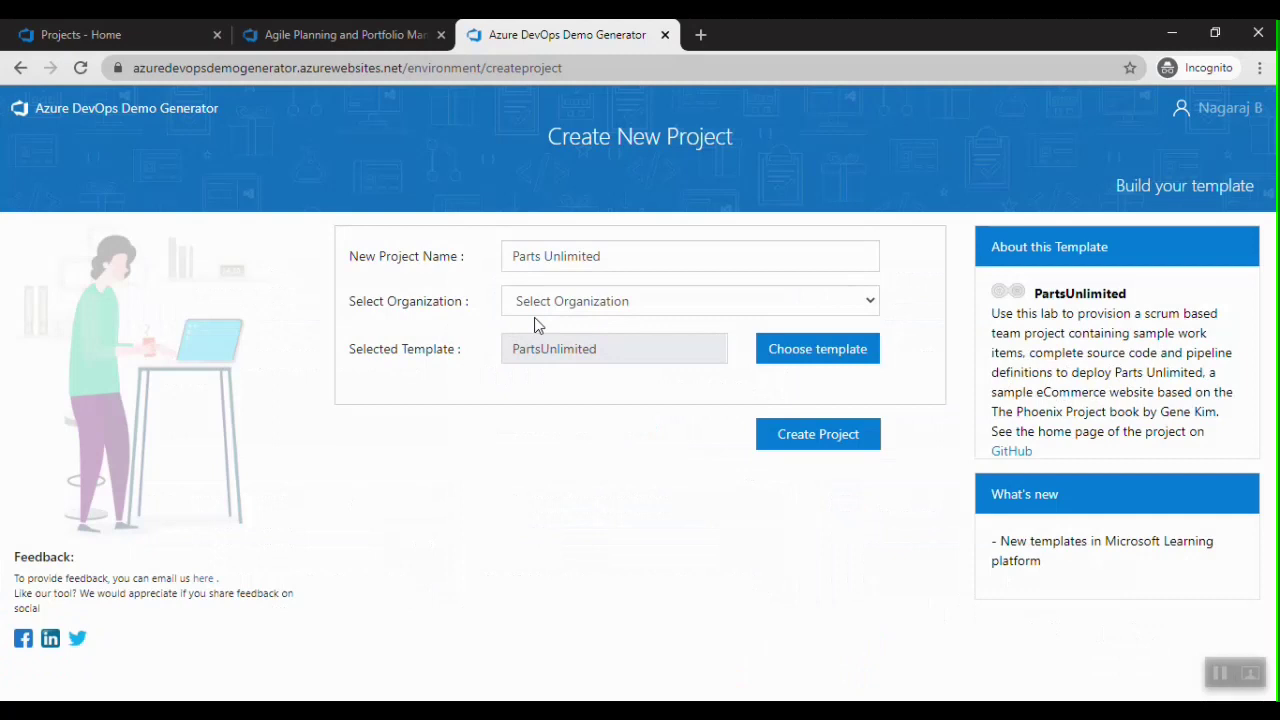
Select the LearnDevOpsWithMe organization for the new project and create the Parts Unlimited project
left_click(535, 257)
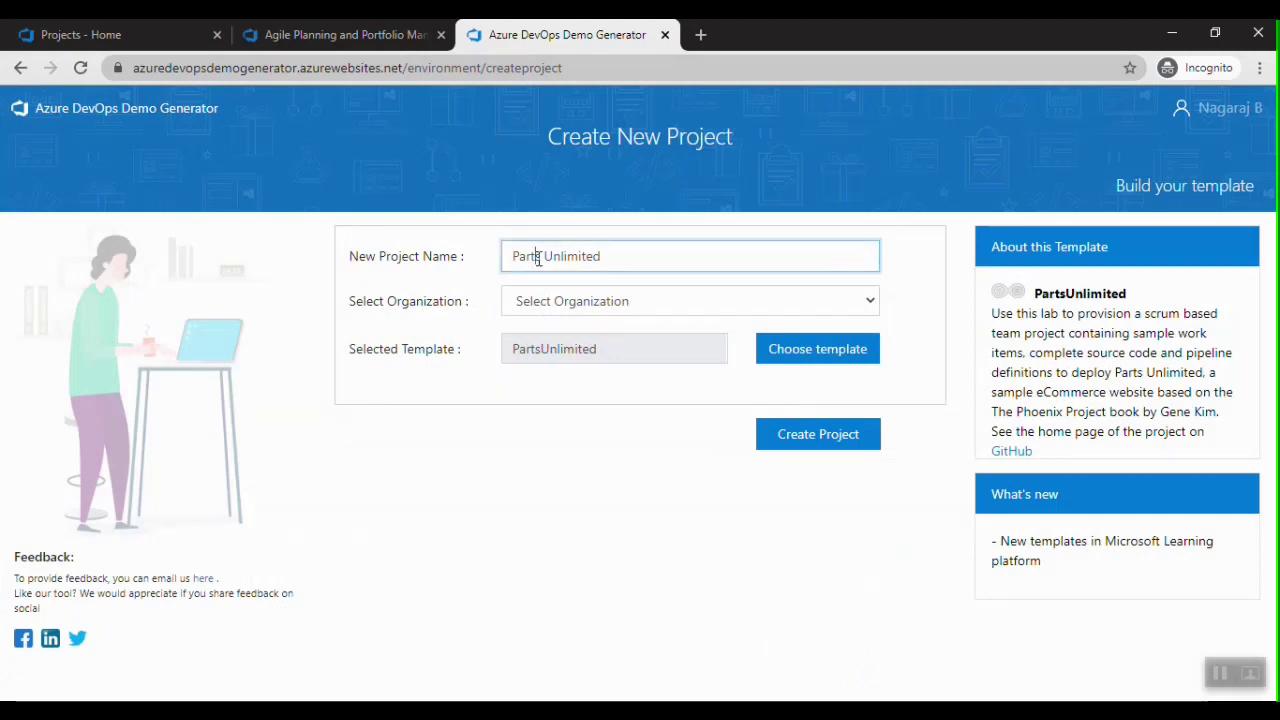
key("Tab")
key("Down")
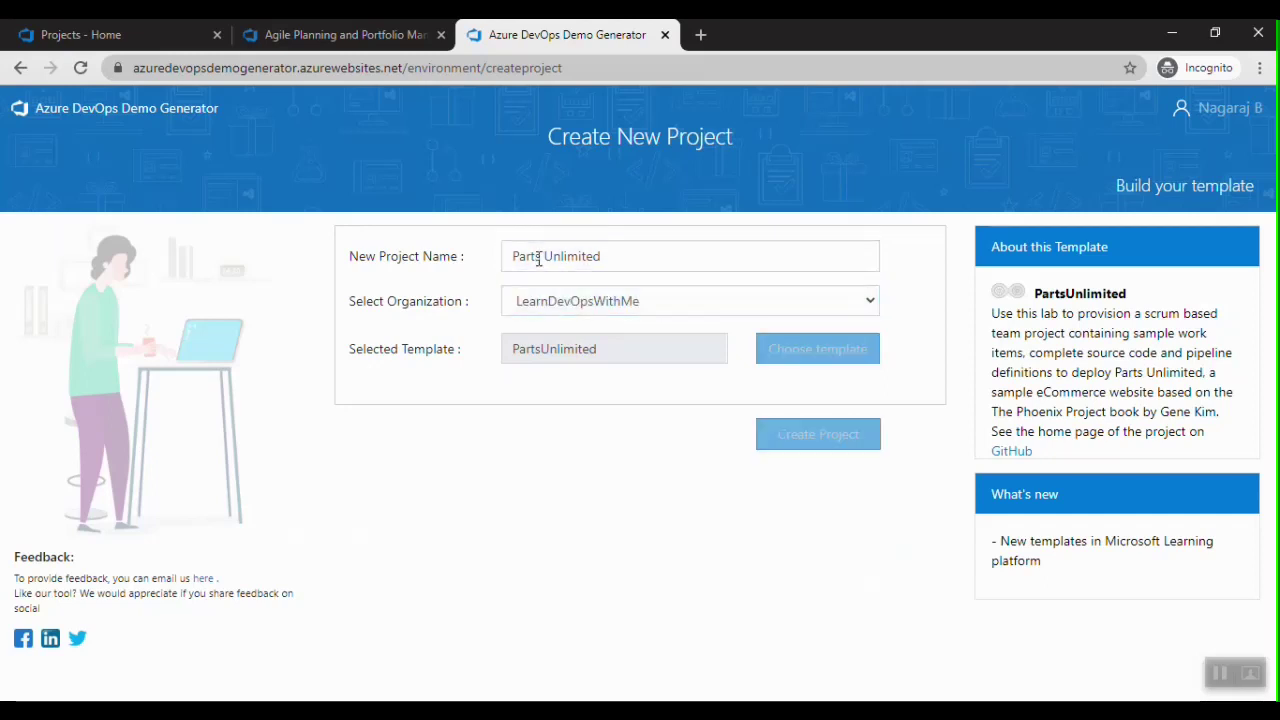
left_click(548, 315)
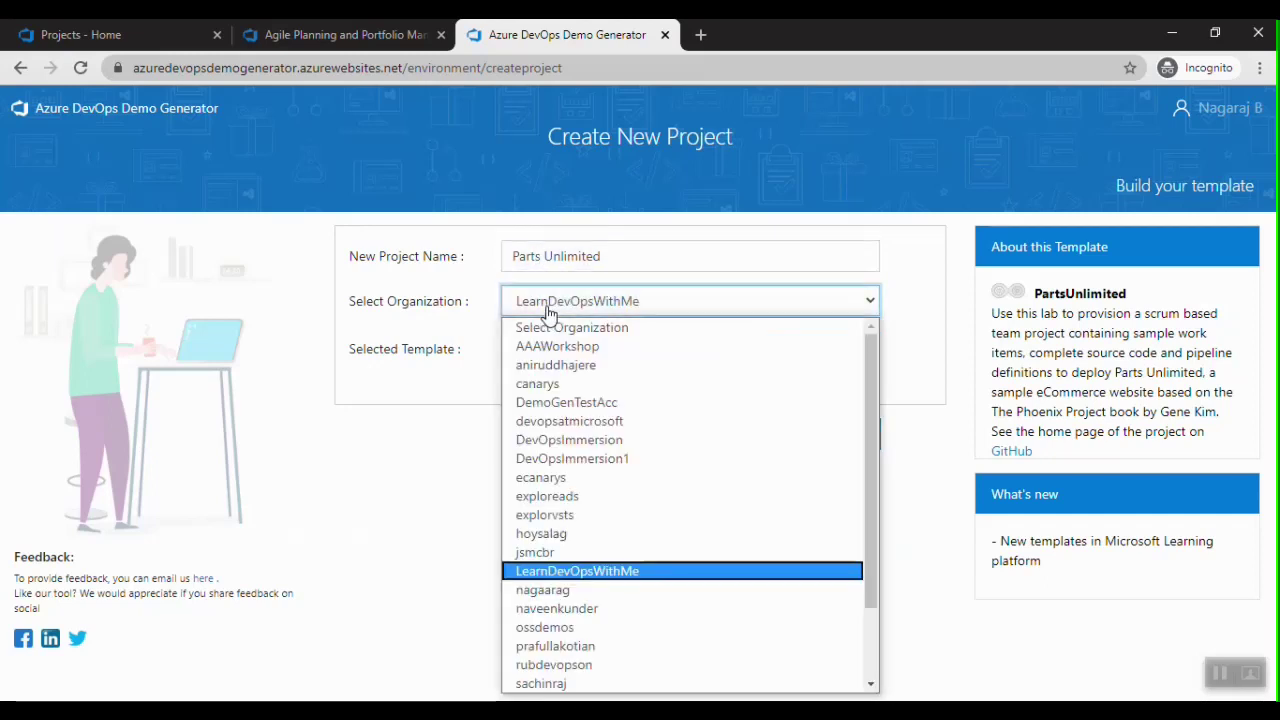
left_click(548, 313)
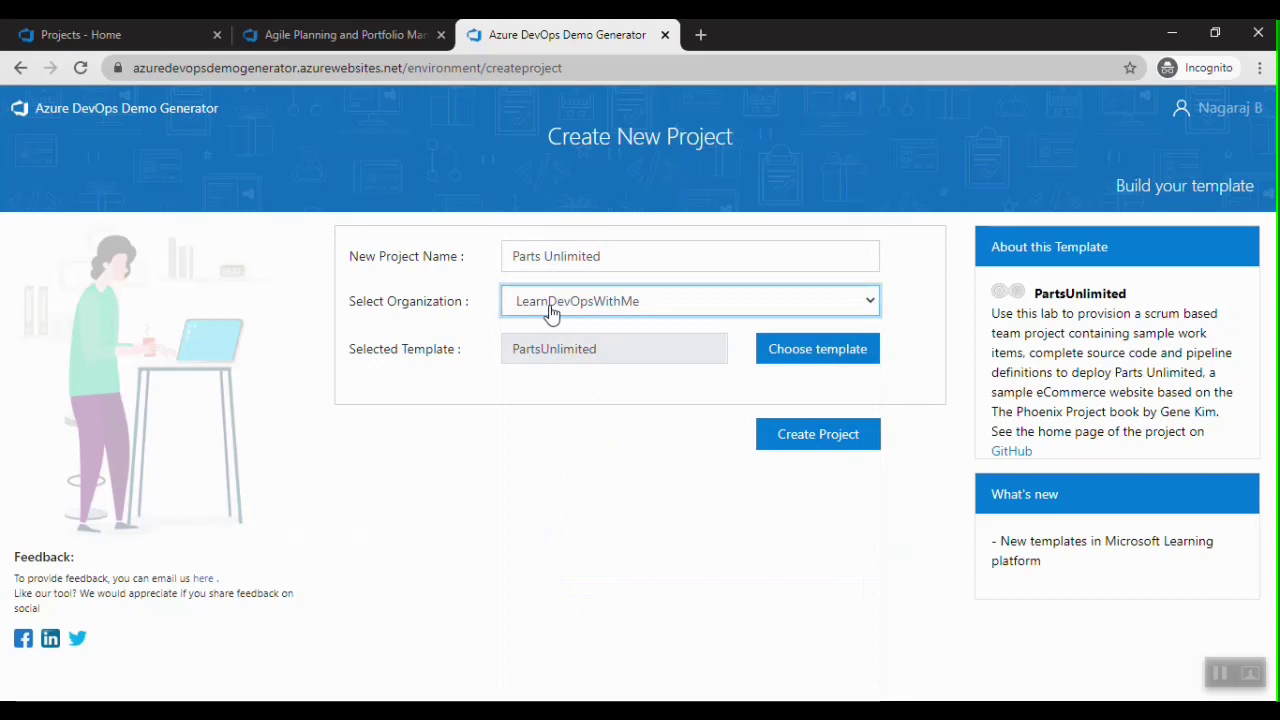
left_click(788, 441)
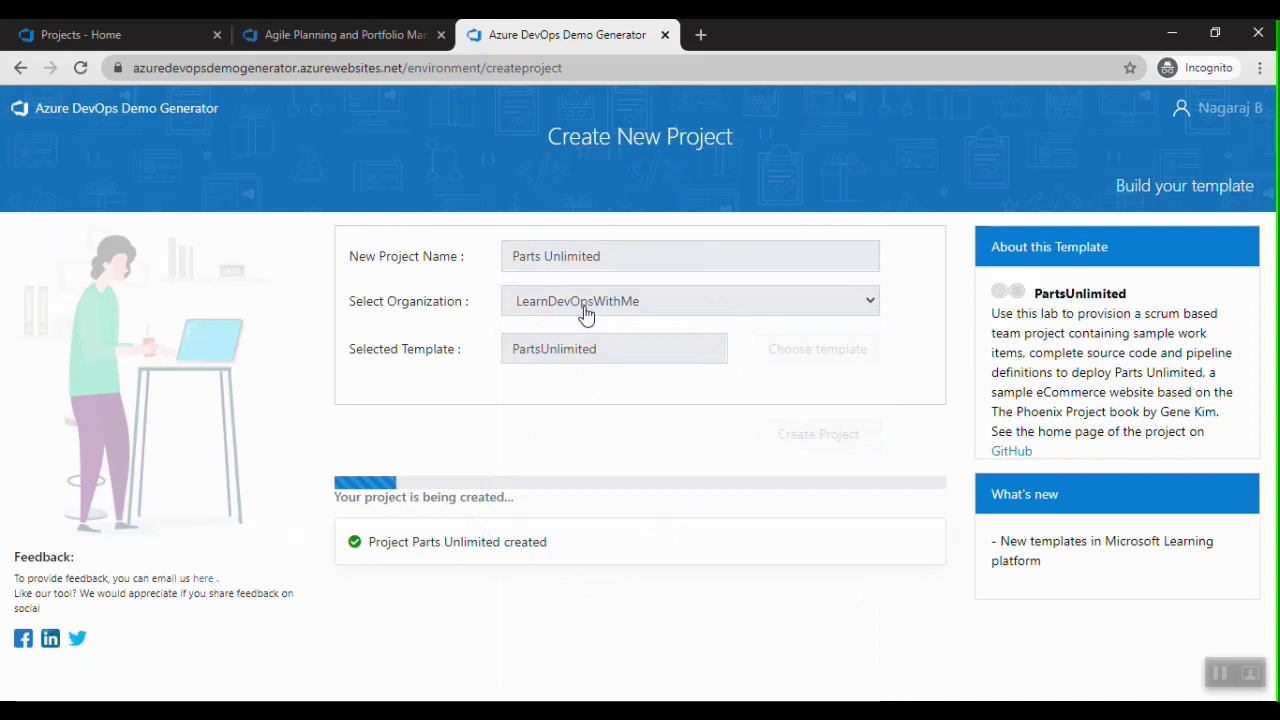
Open the provisioned Parts Unlimited project and close the browser page with the organization's project list
left_click(64, 34)
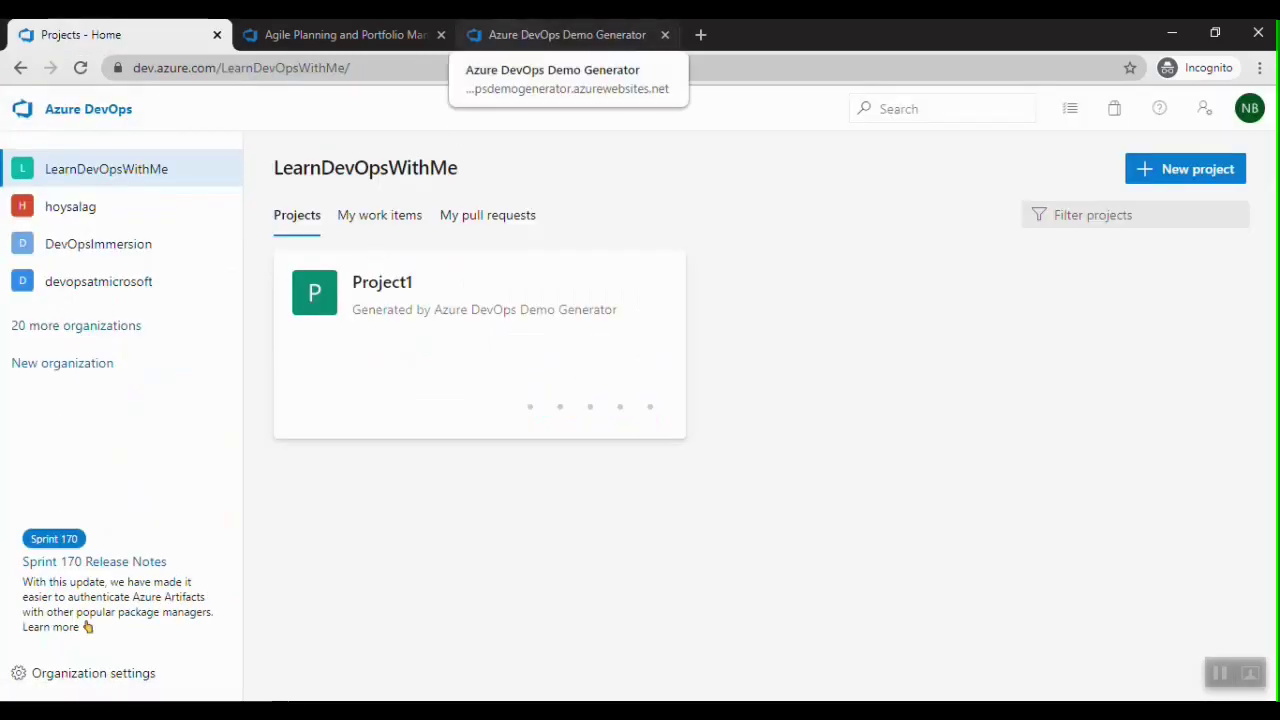
left_click(512, 36)
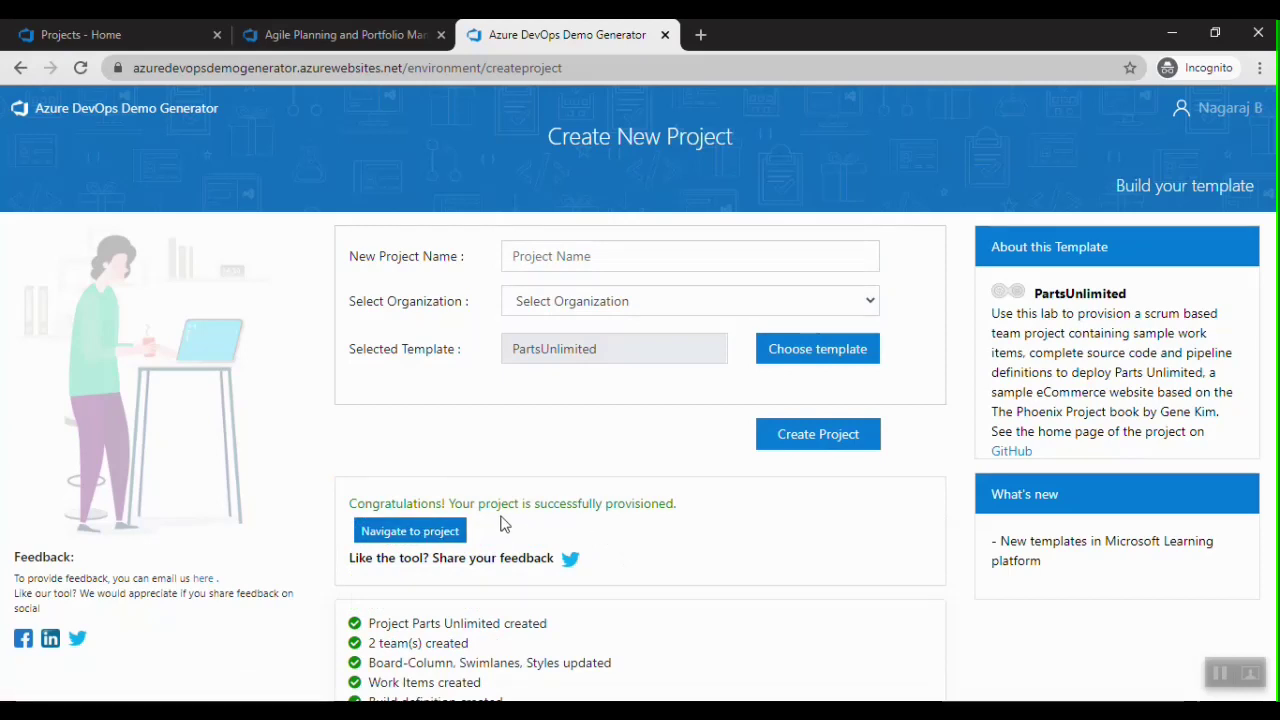
left_click(390, 537)
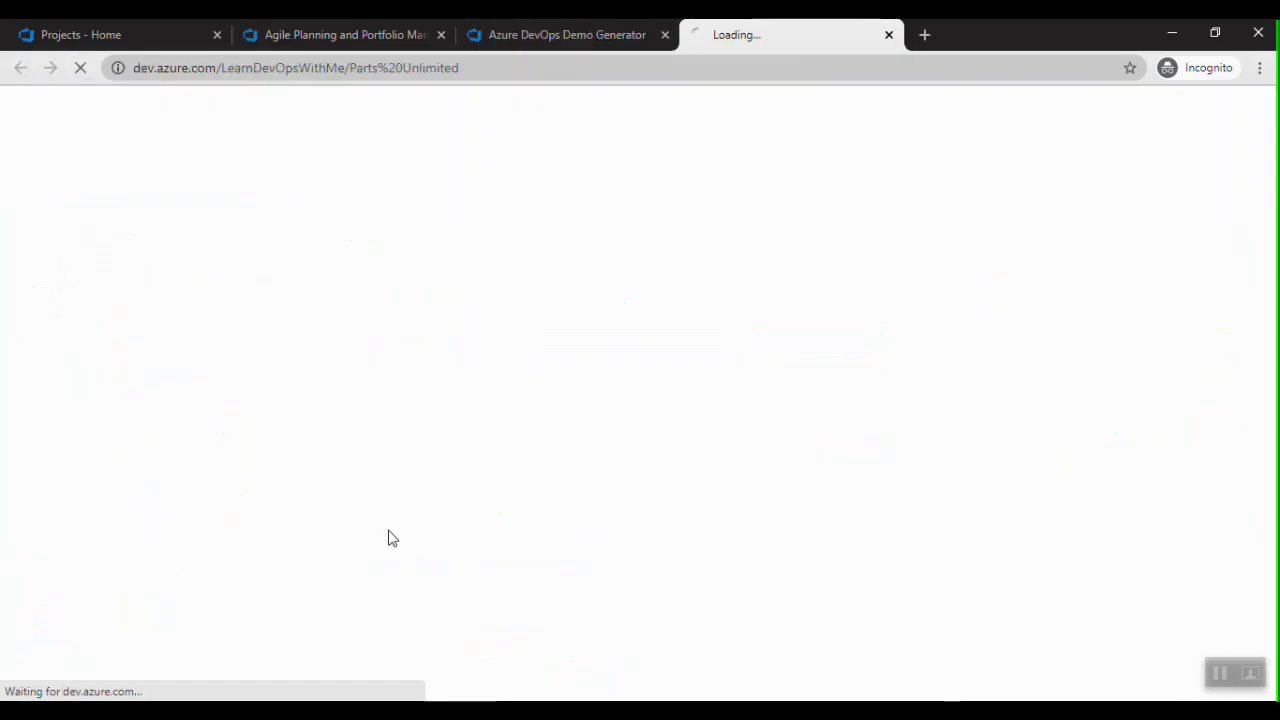
left_click(216, 34)
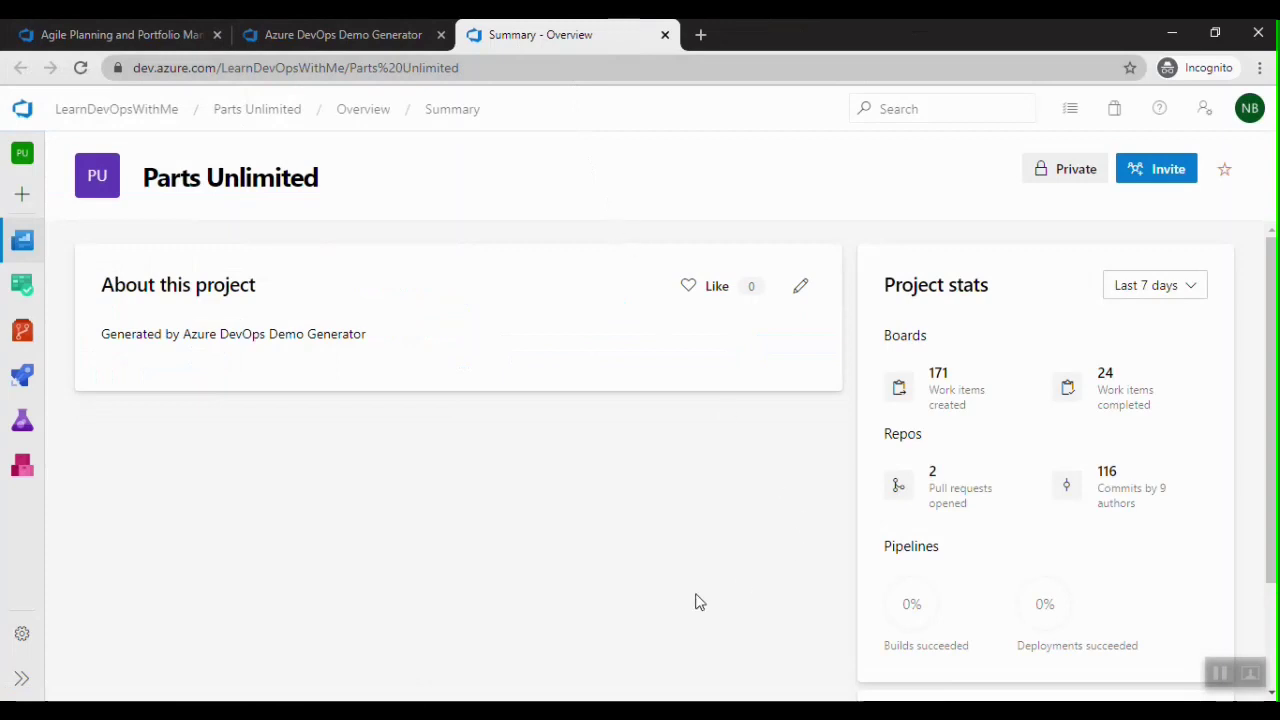
Switch to PowerPoint, highlight the Task 1 team name PUL-Web on slide 3, and return to the browser
left_click(536, 698)
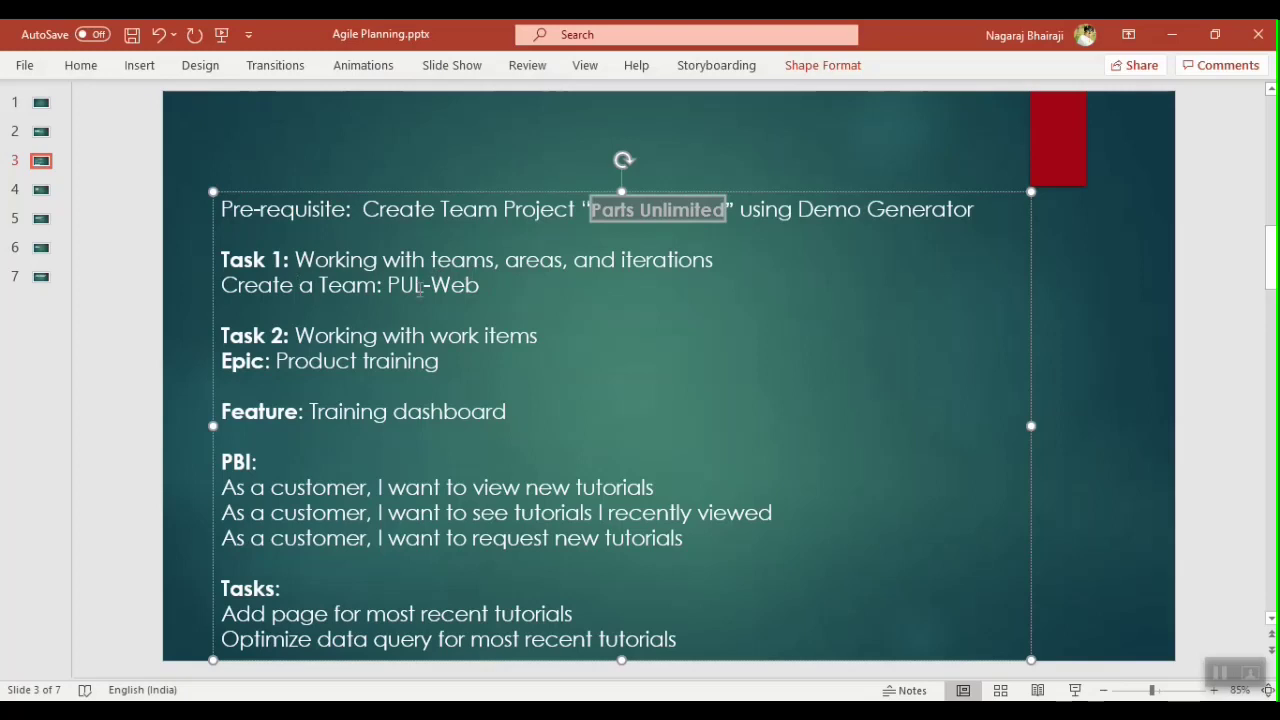
left_click_drag(388, 285, 473, 286)
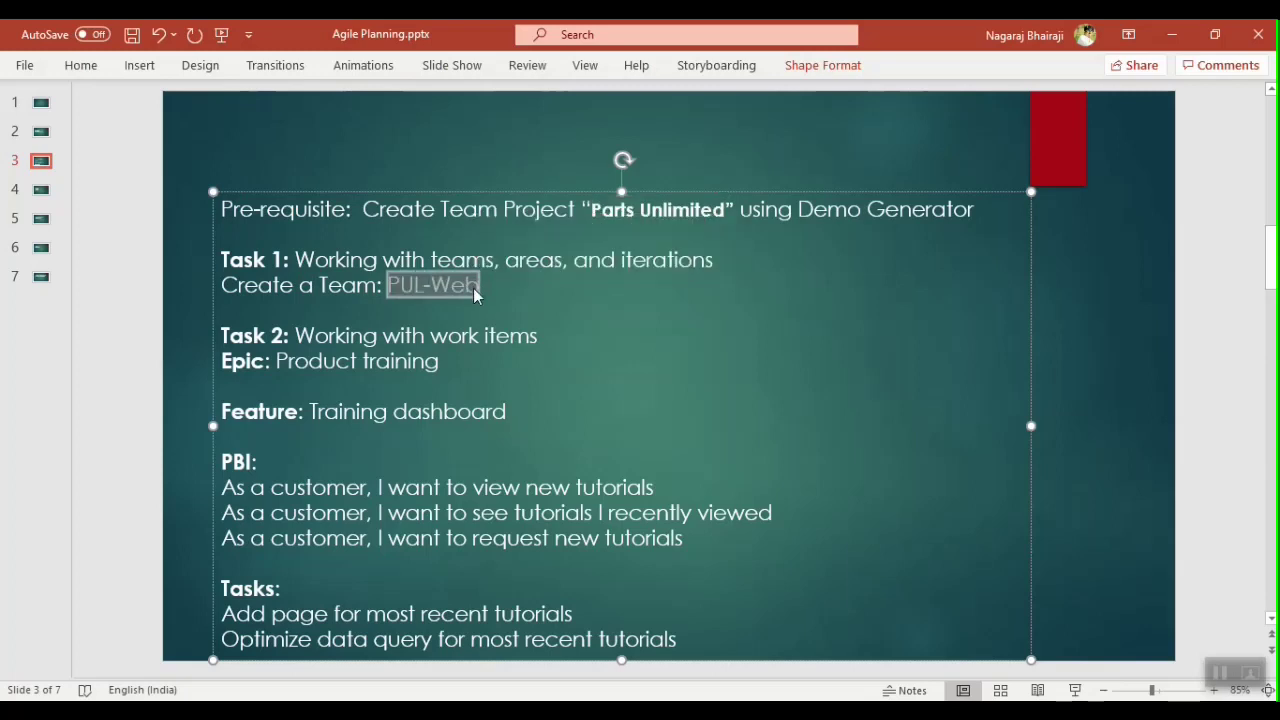
key("alt+Tab")
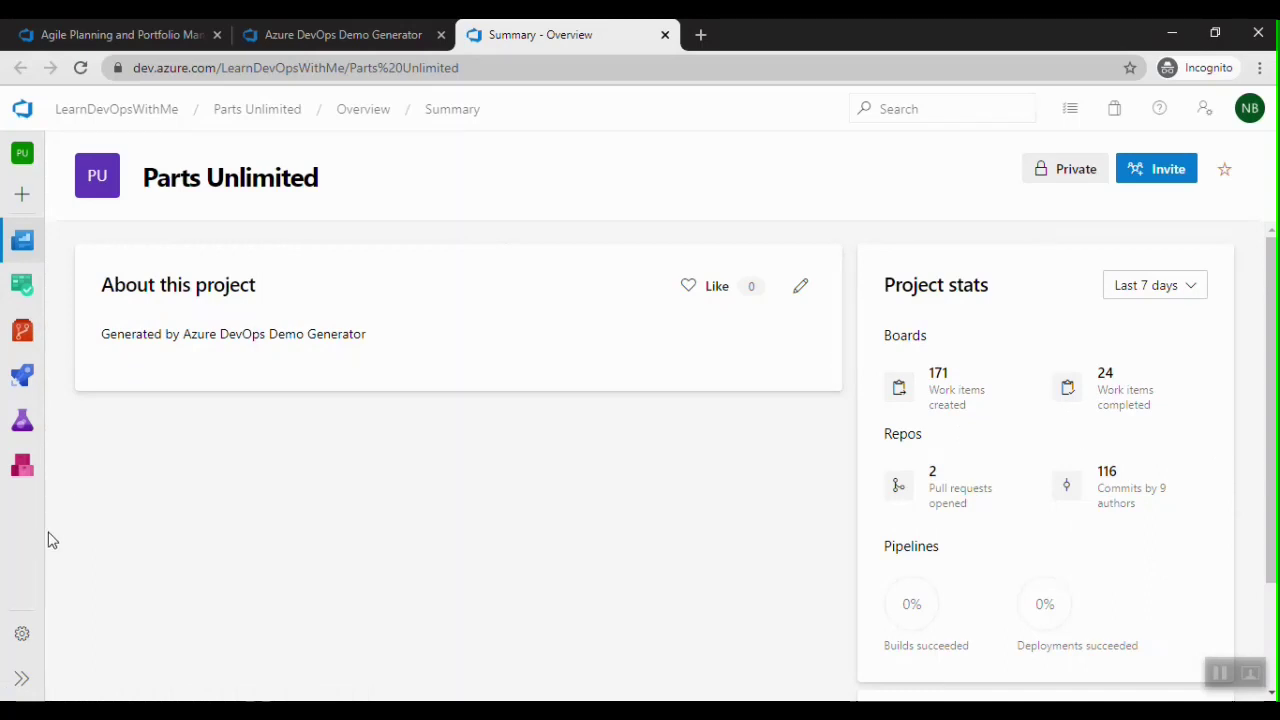
Create a new team named PUL-Web in the Parts Unlimited project settings, keeping the default administrator, permissions and area path options
left_click(15, 643)
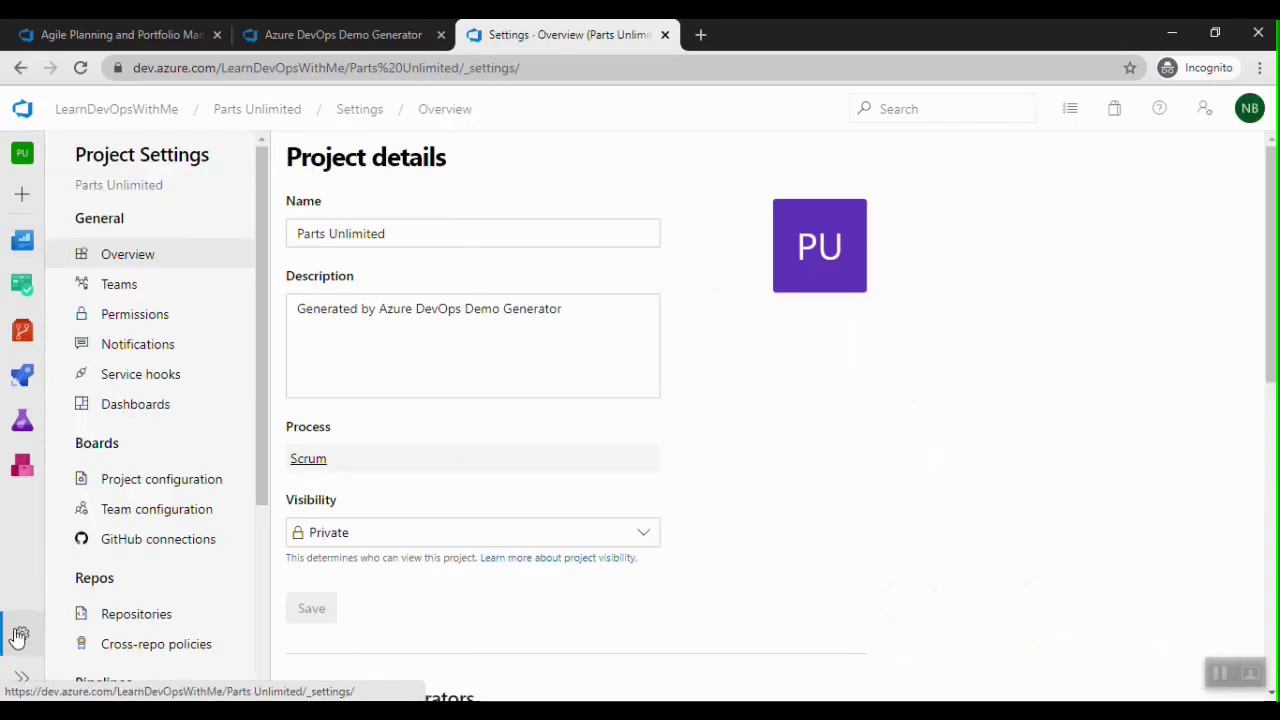
left_click(117, 288)
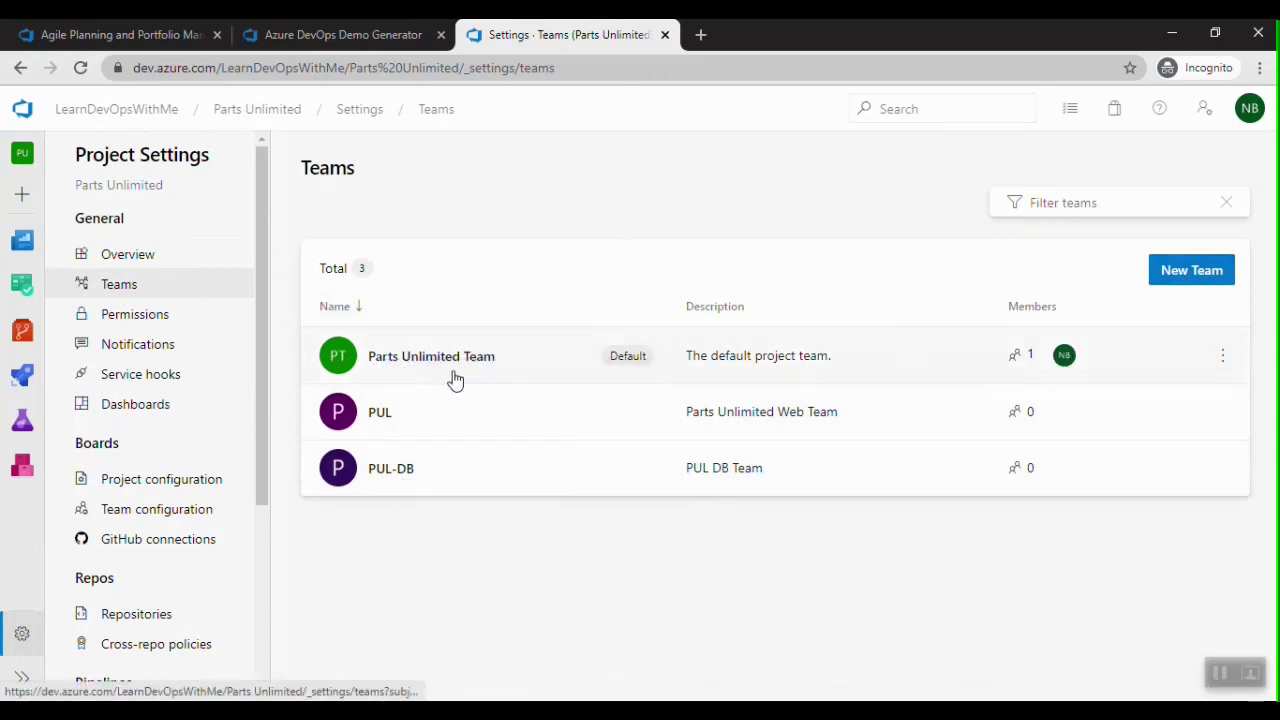
left_click(1171, 280)
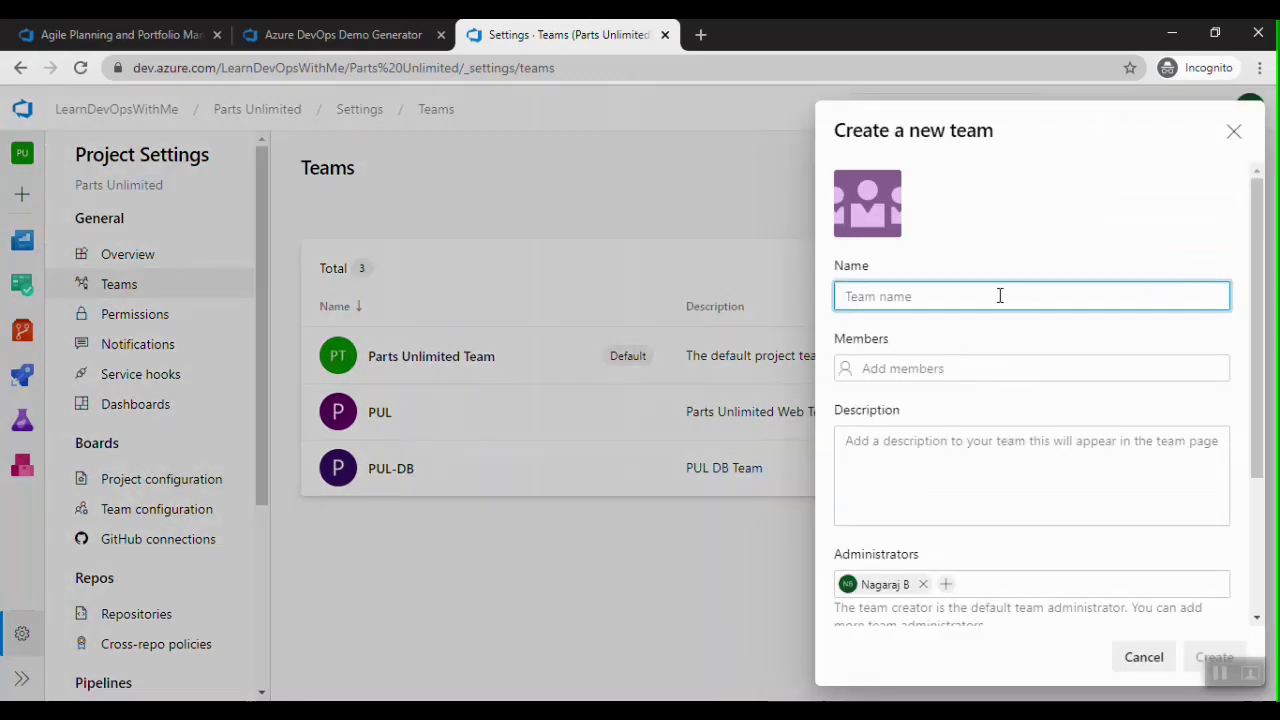
type("PUL-Web")
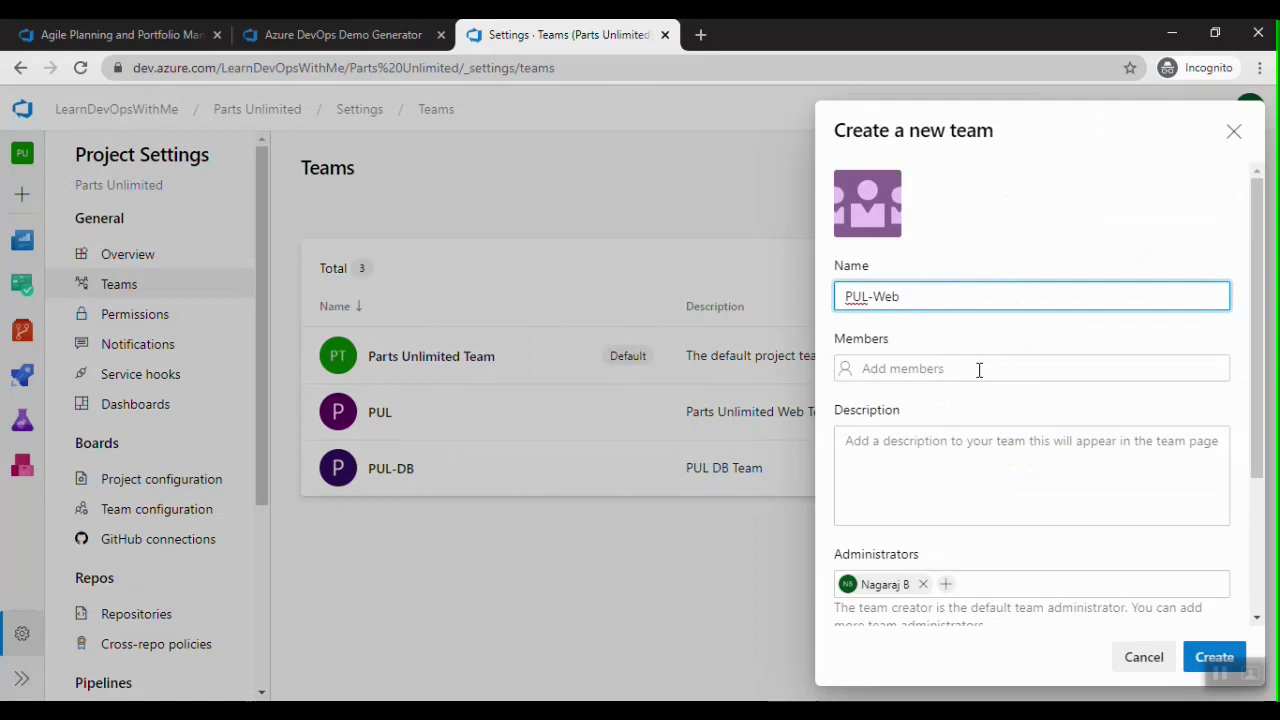
scroll(979, 369, "down", 1)
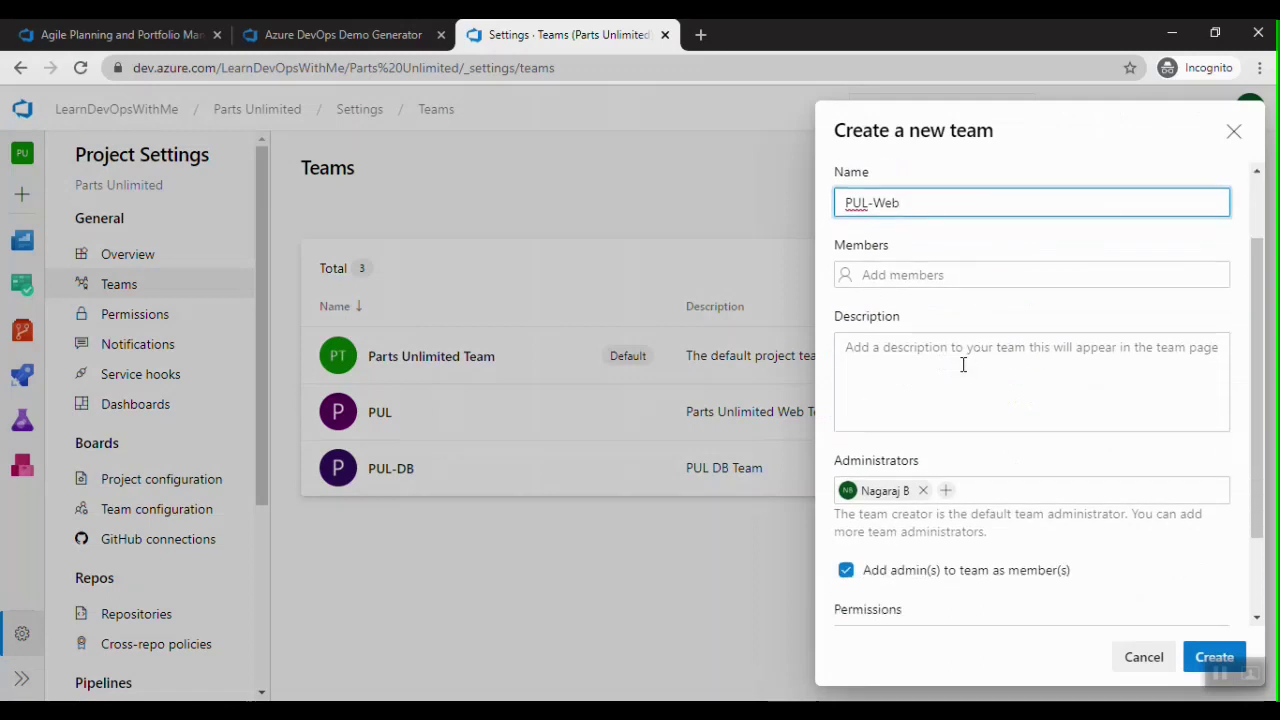
scroll(963, 365, "down", 1)
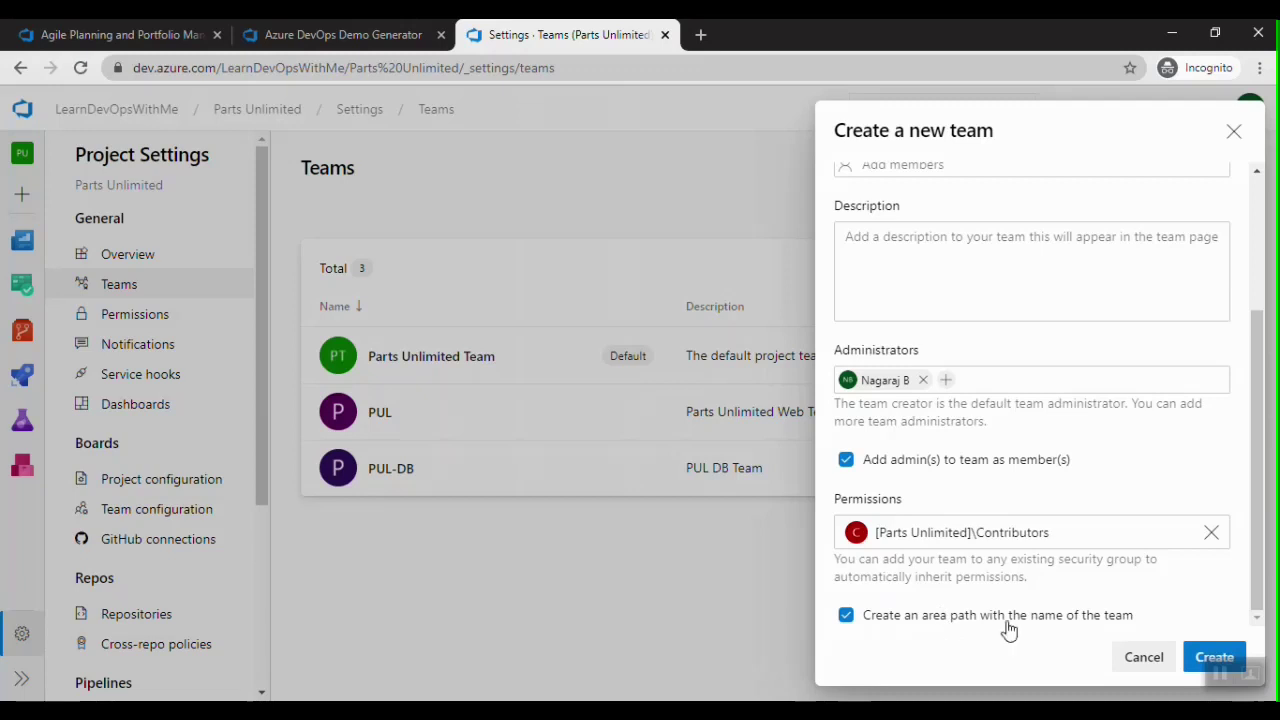
left_click(1220, 654)
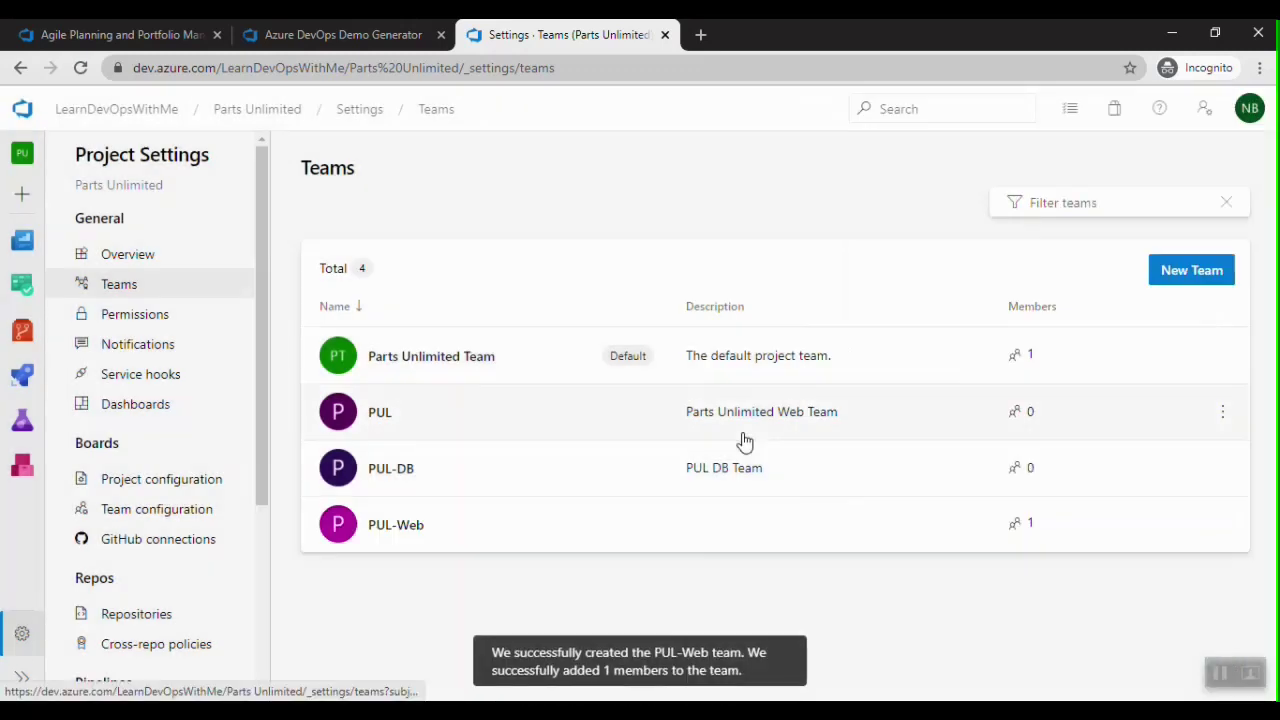
Open the PUL-Web team's board configuration and examine its backlog levels, working days and bug management settings
left_click(379, 538)
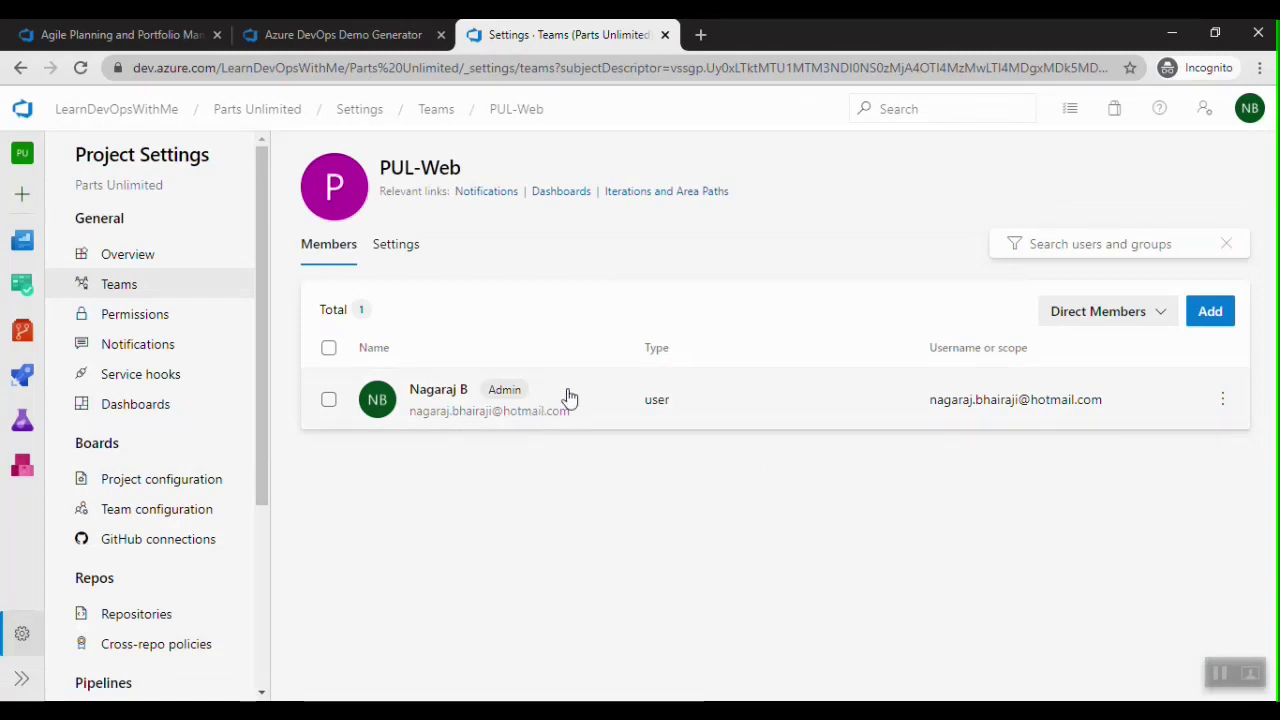
left_click(664, 195)
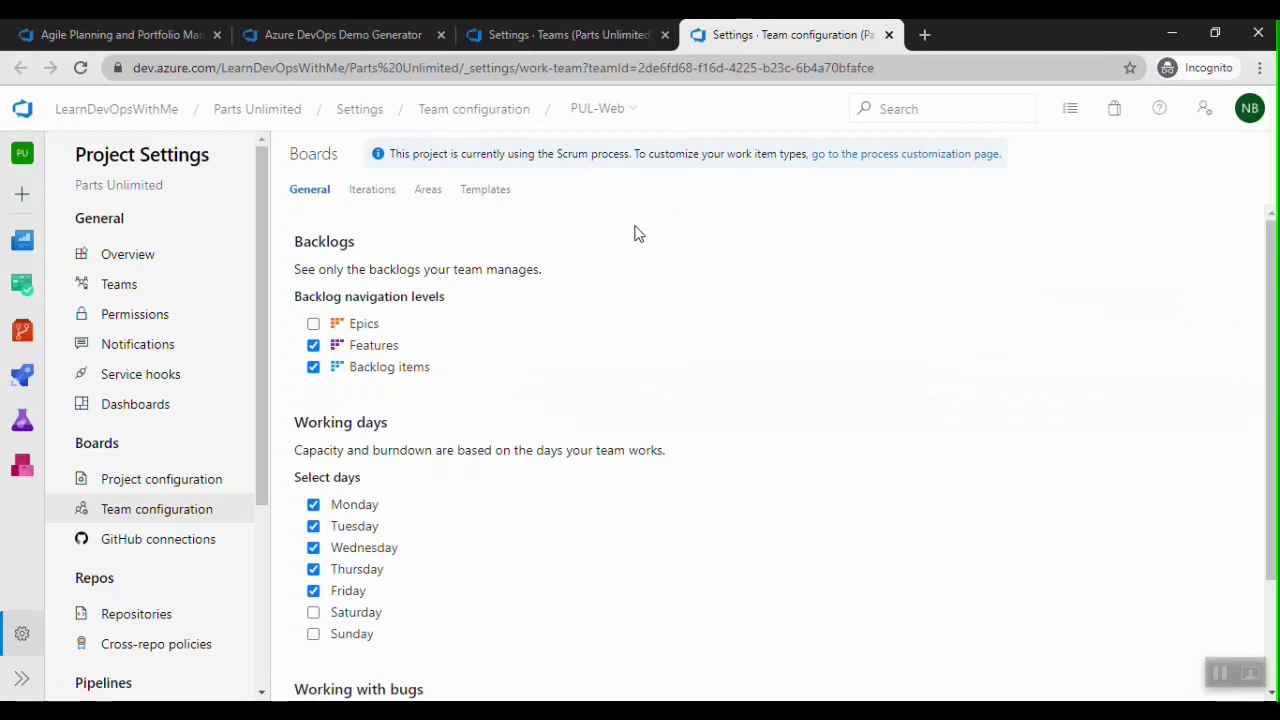
scroll(605, 371, "down", 2)
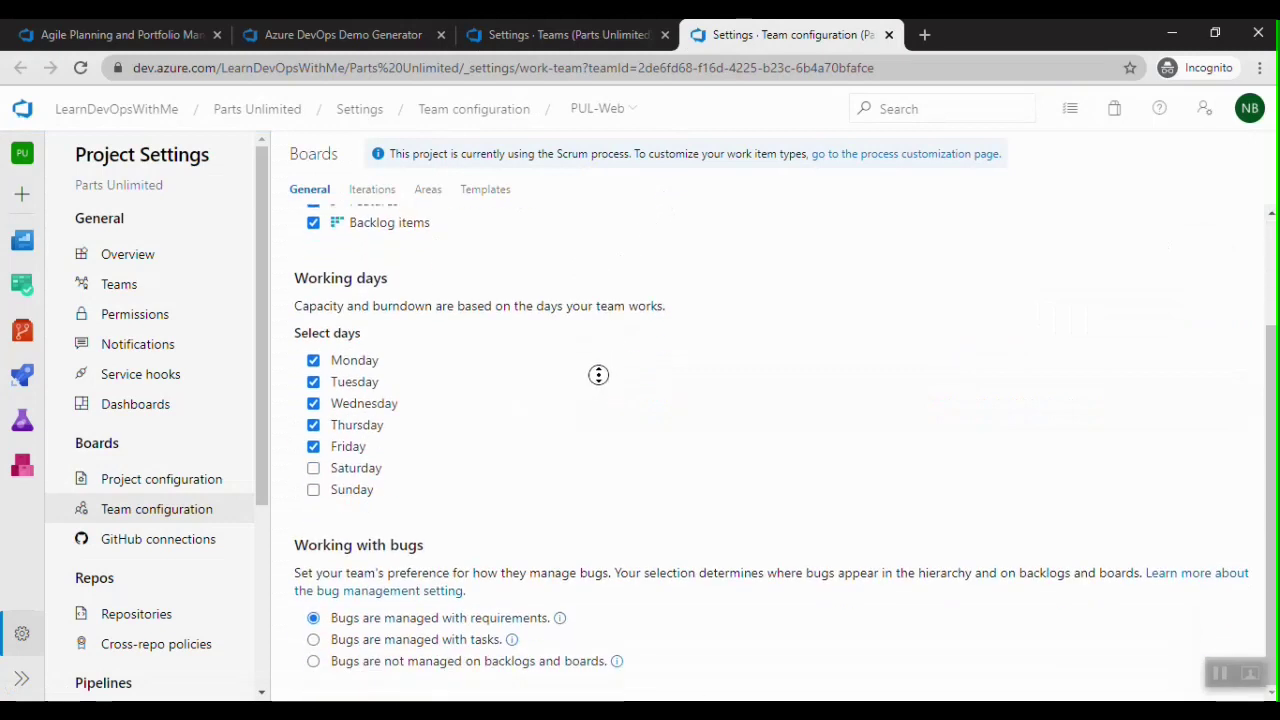
scroll(598, 375, "up", 2)
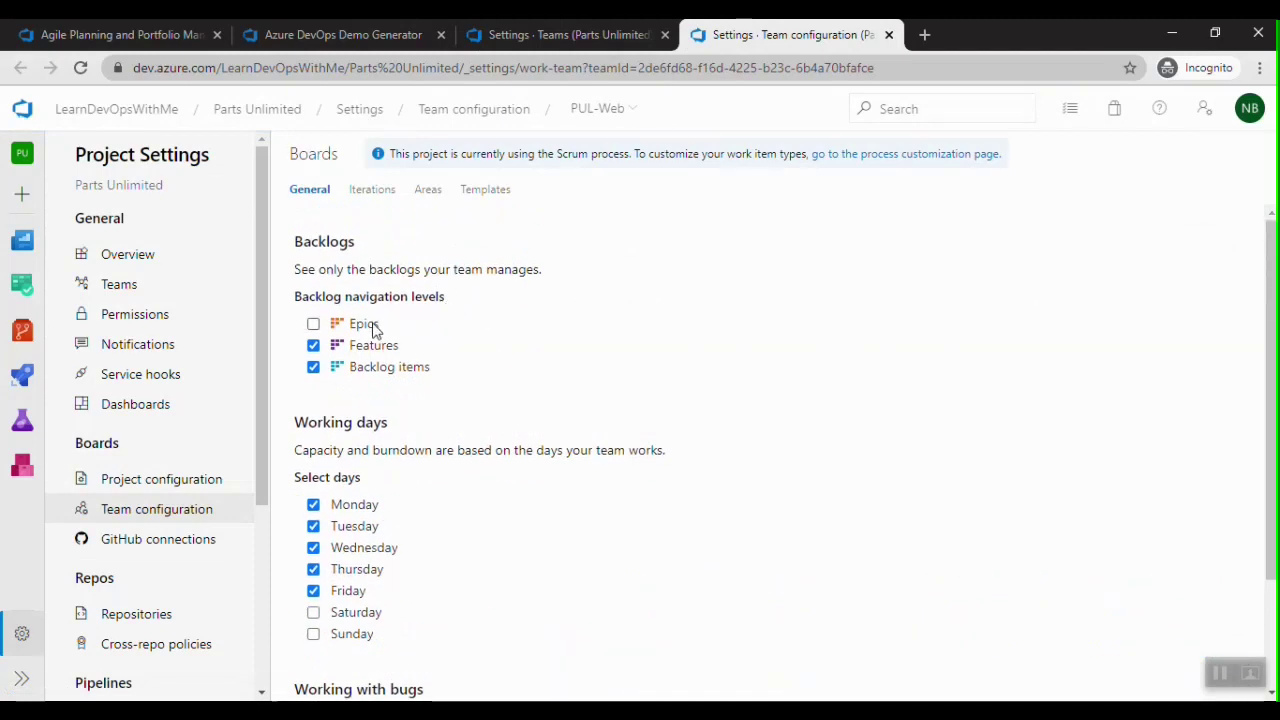
scroll(480, 438, "down", 1)
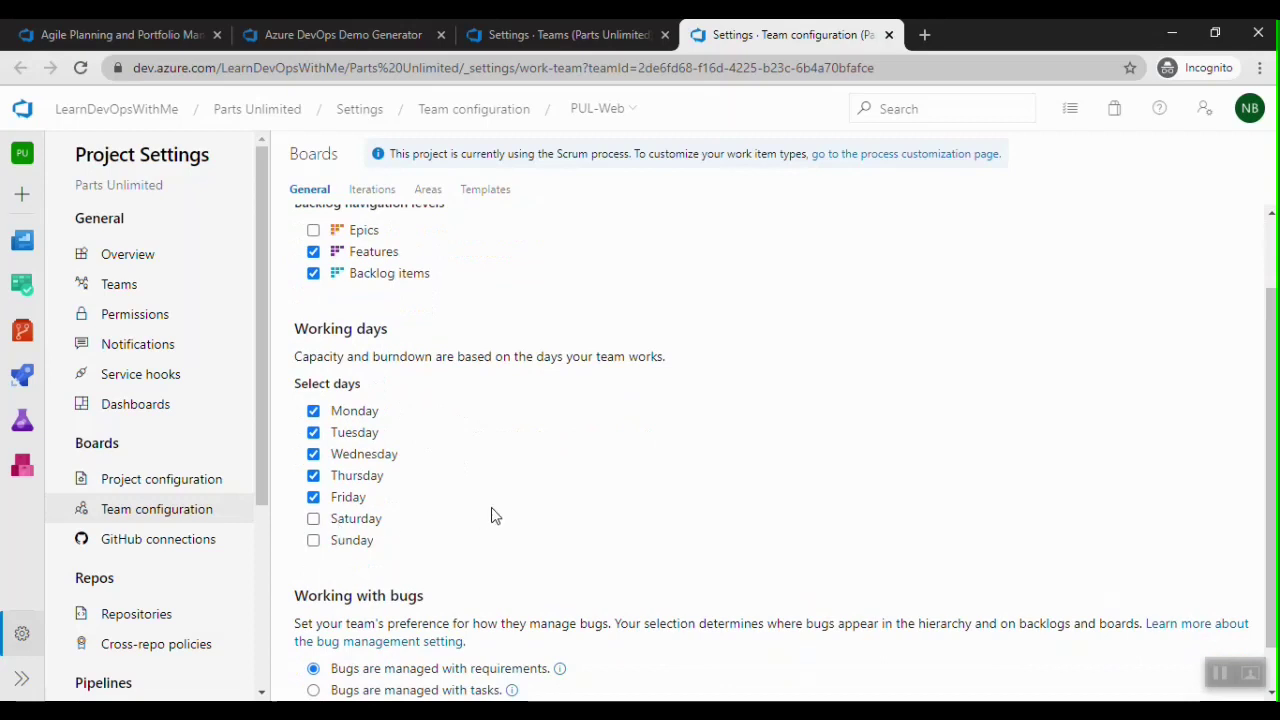
scroll(491, 515, "down", 1)
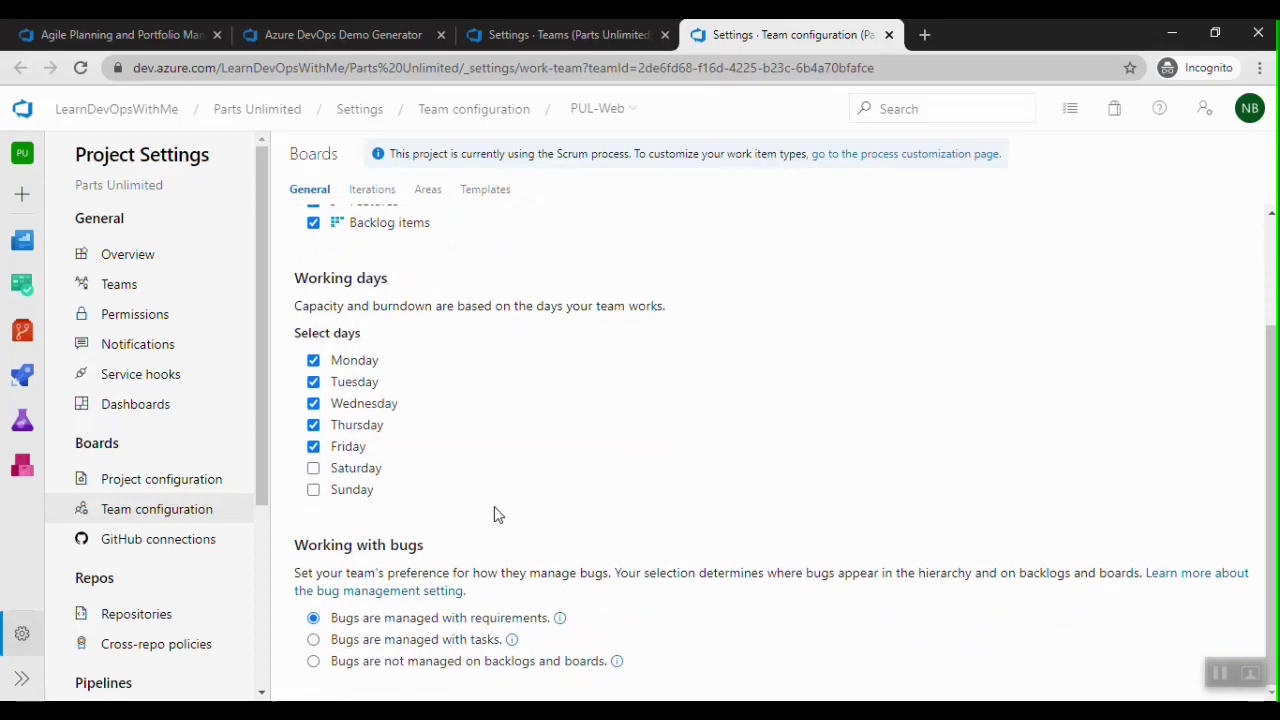
scroll(763, 458, "up", 2)
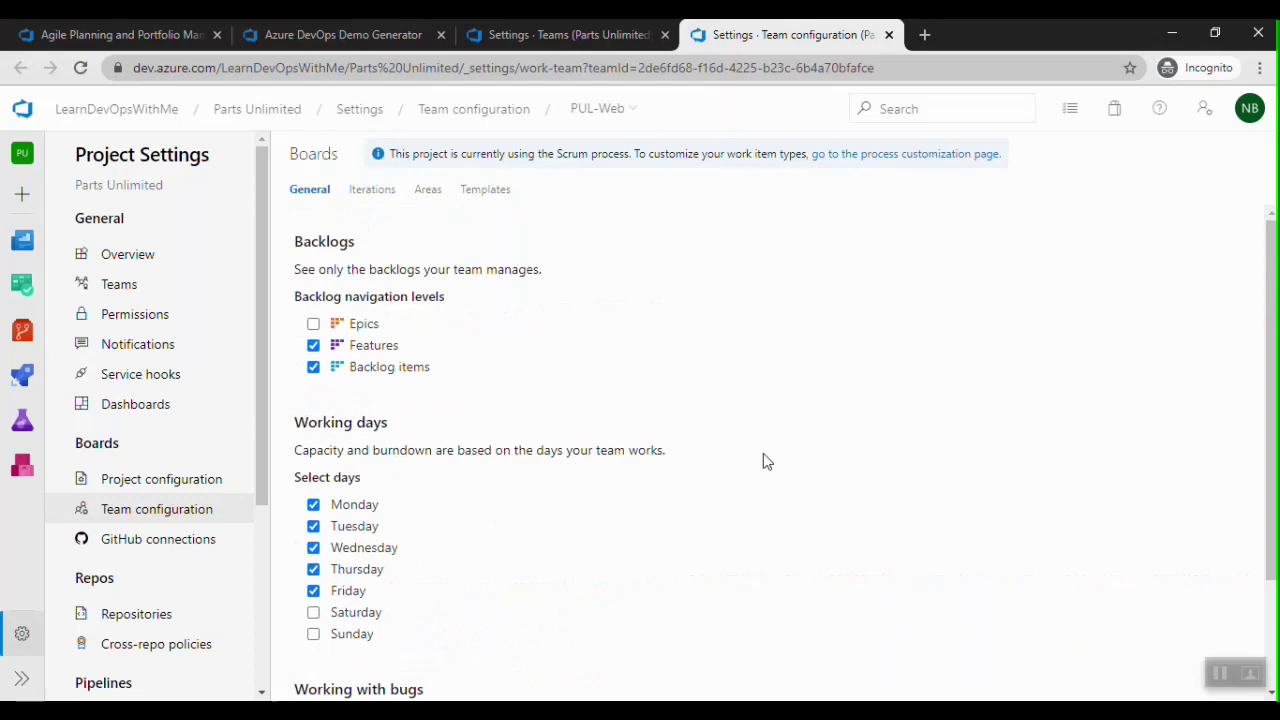
Add the Sprint 1 and Sprint 2 iterations of Parts Unlimited to the PUL-Web team
left_click(375, 204)
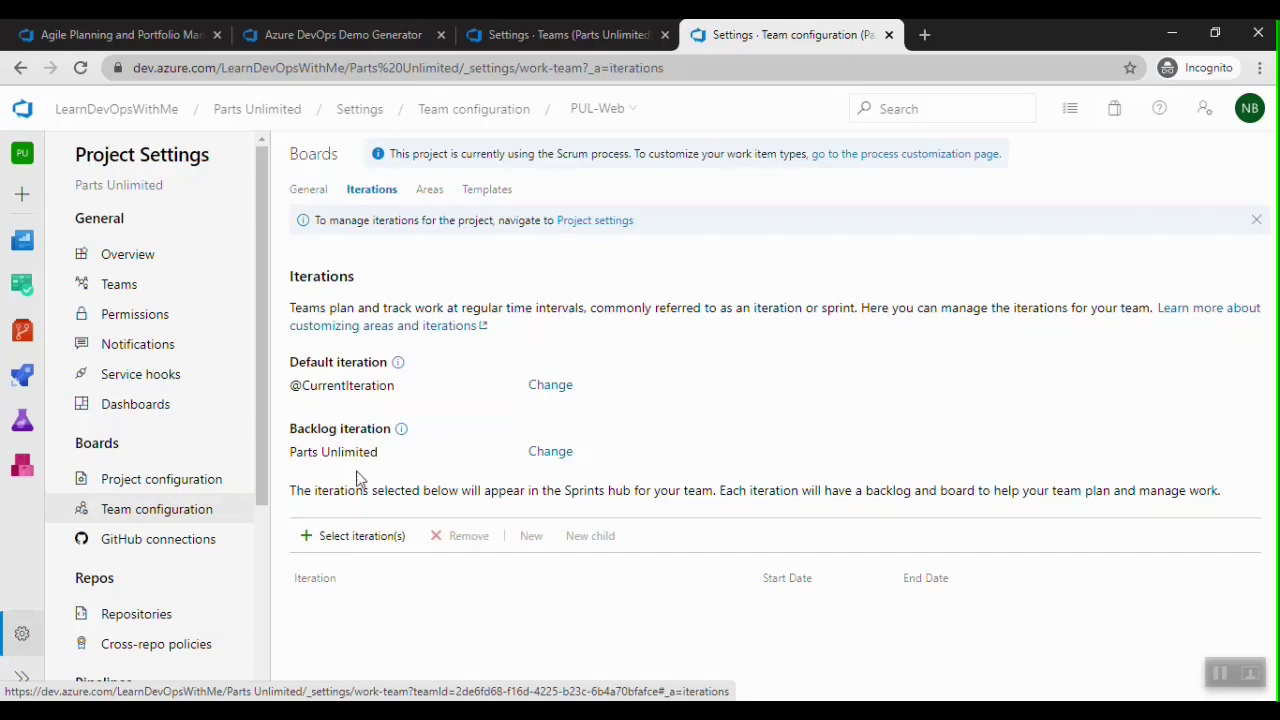
left_click(365, 540)
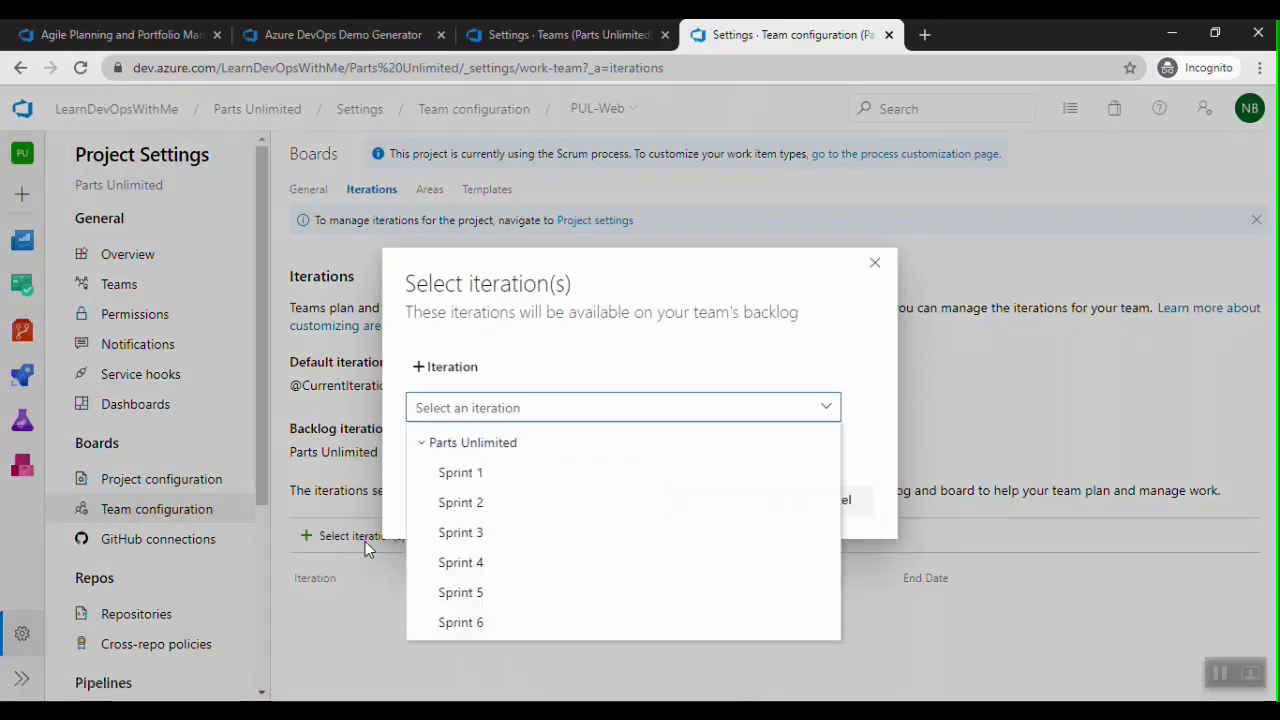
left_click(466, 484)
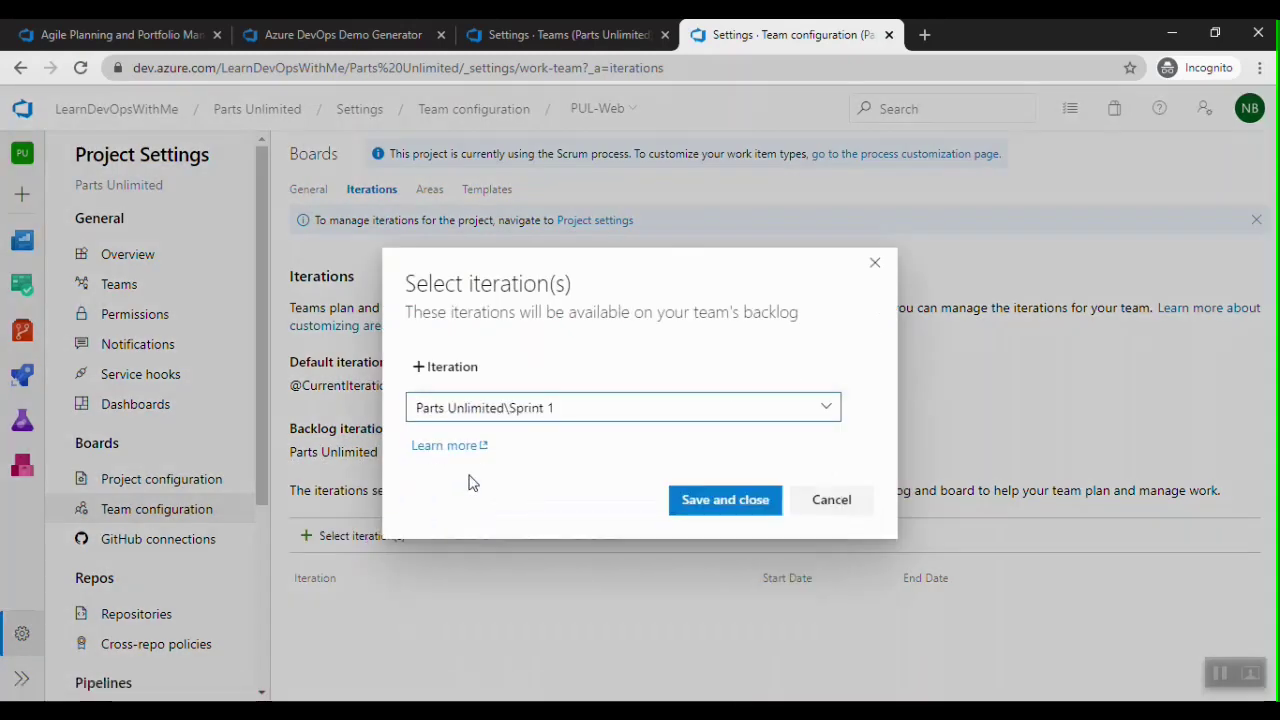
left_click(714, 501)
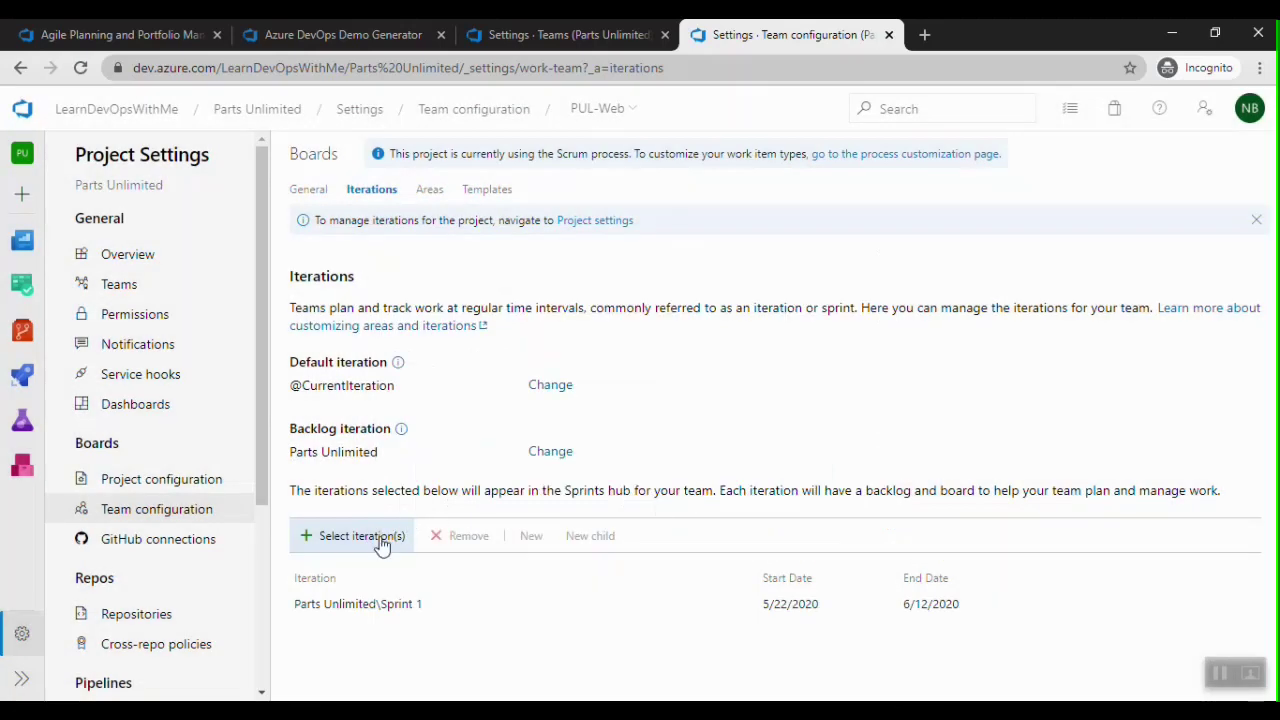
left_click(365, 536)
left_click(458, 503)
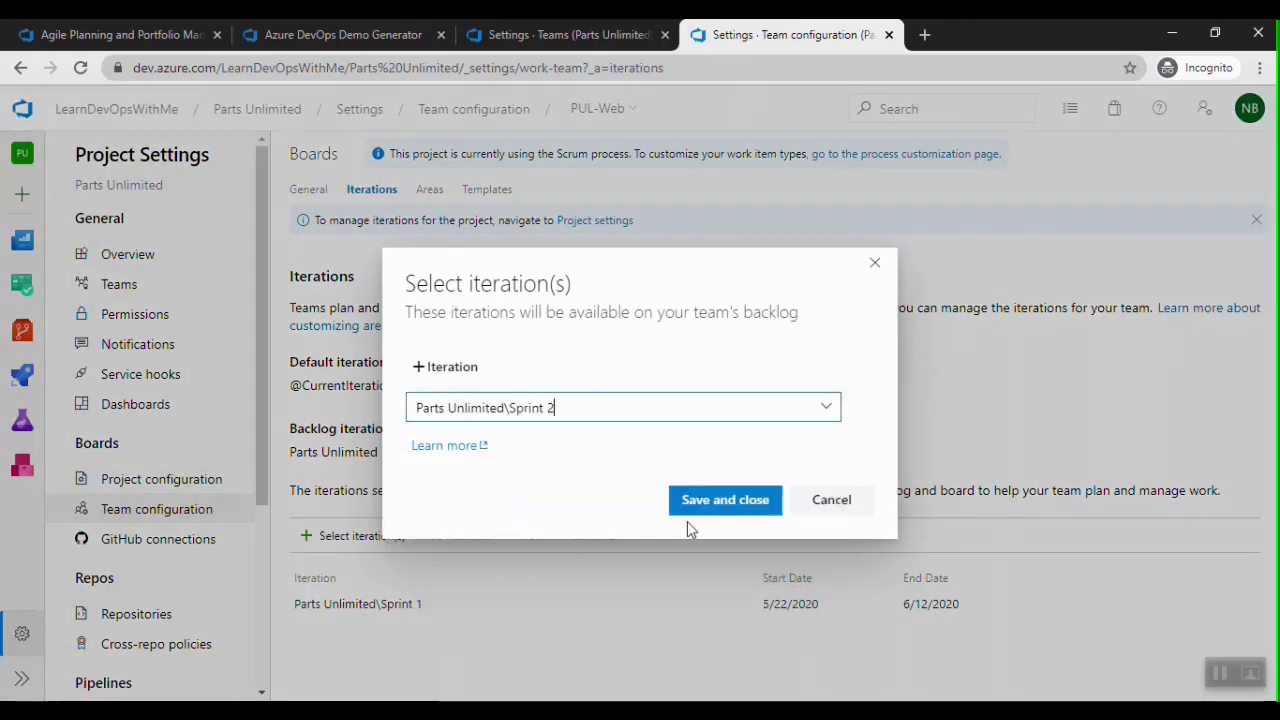
left_click(690, 508)
Add the Sprint 3 iteration of Parts Unlimited to the PUL-Web team
left_click(368, 542)
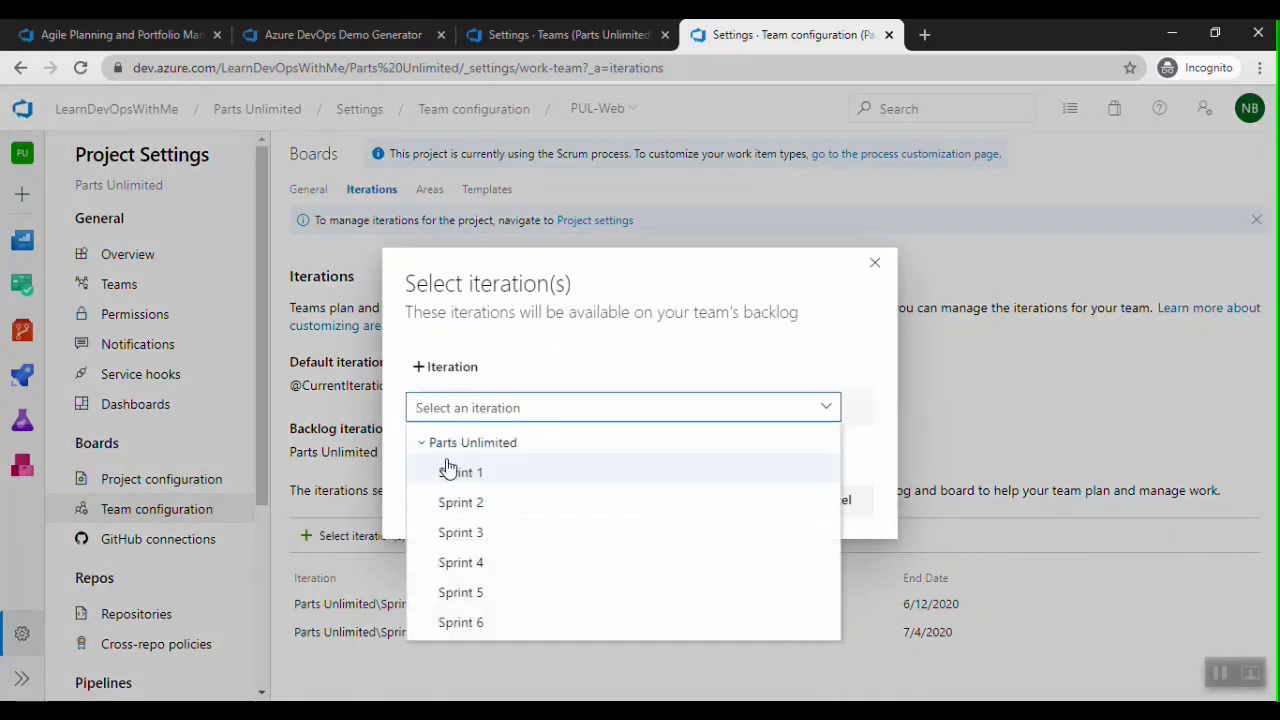
left_click(447, 535)
left_click(725, 500)
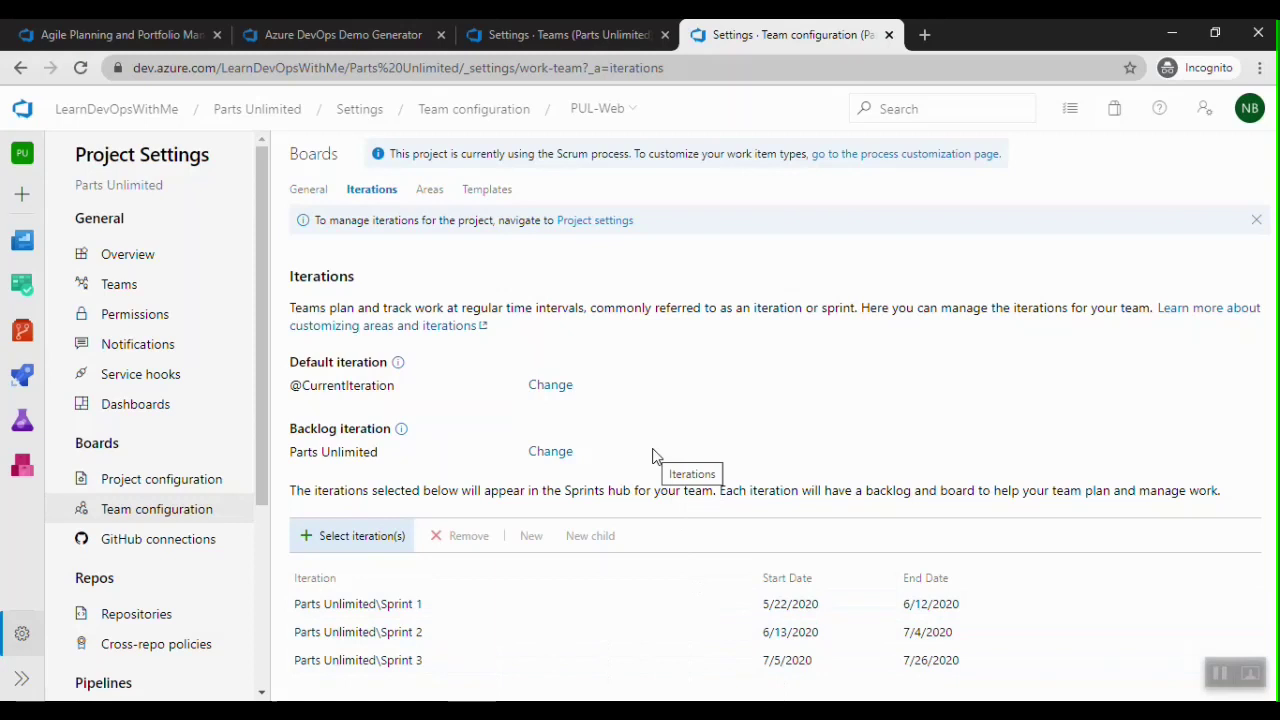
Switch to PowerPoint for the Task 2 epic name on slide 3, and create a Product training epic from the Parts Unlimited dashboard in the browser
key("alt+Tab")
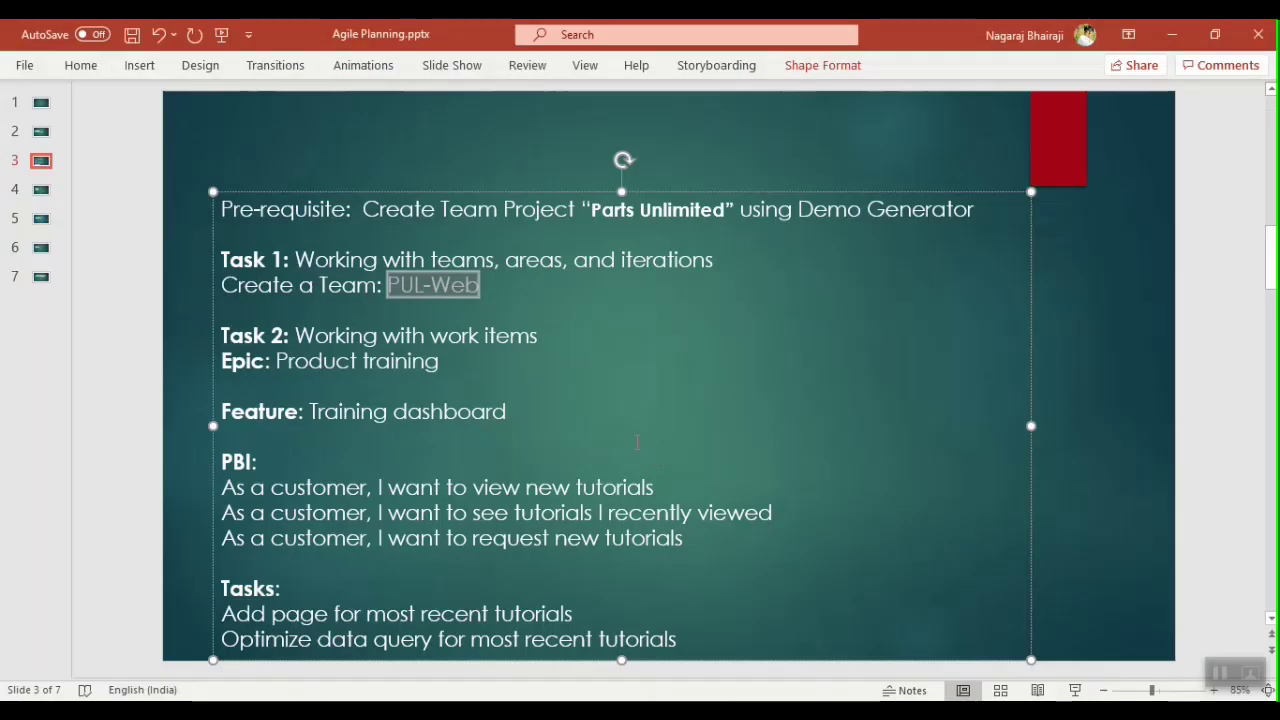
left_click(415, 357)
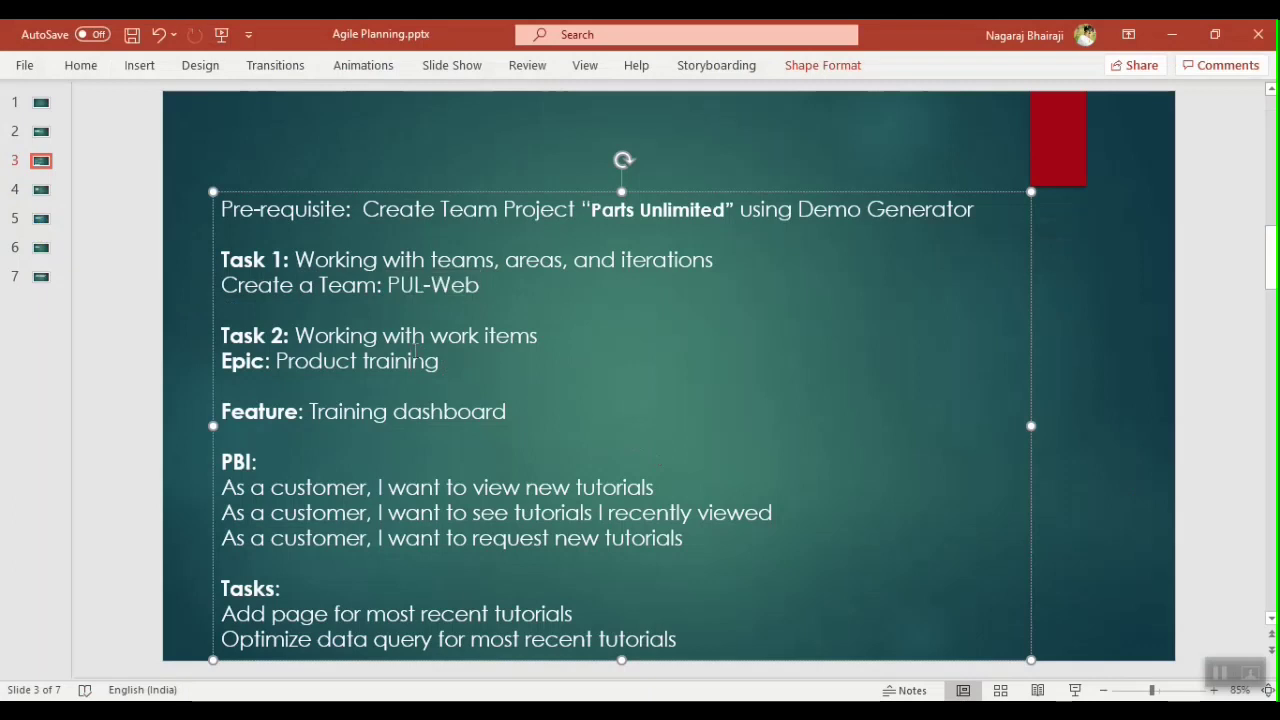
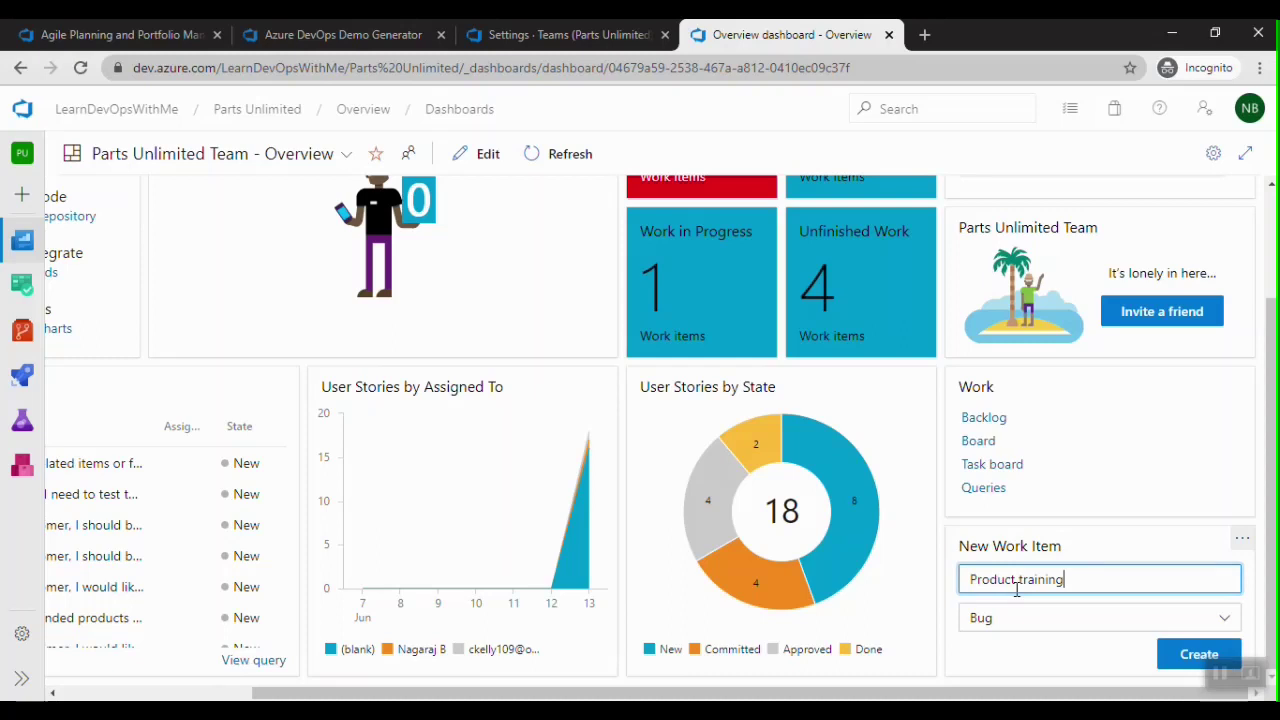
left_click(1045, 636)
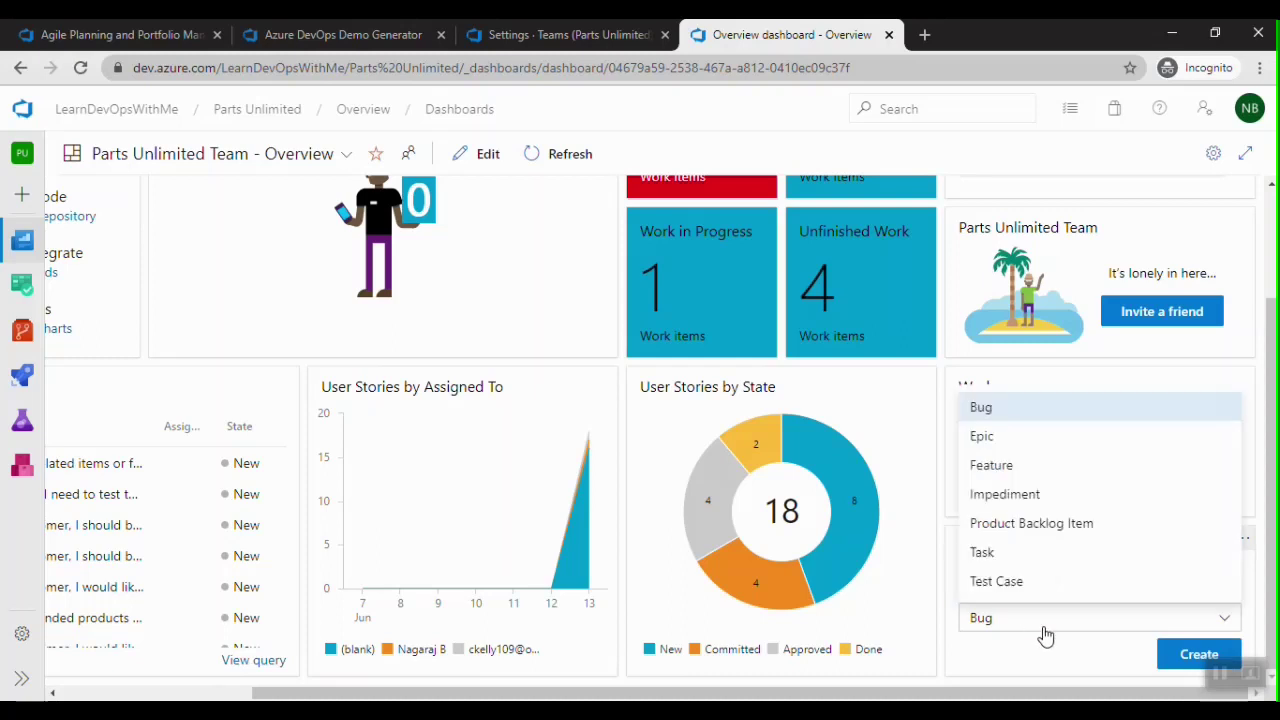
left_click(996, 438)
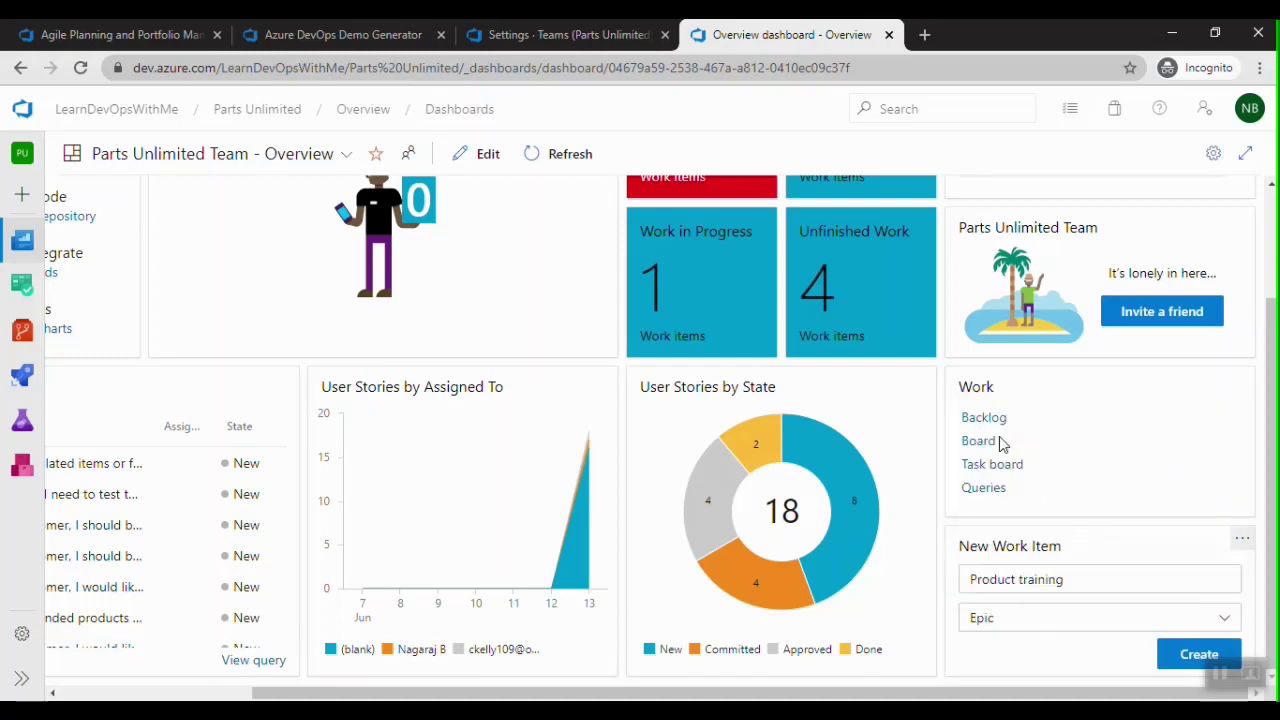
left_click(1172, 662)
left_click(720, 424)
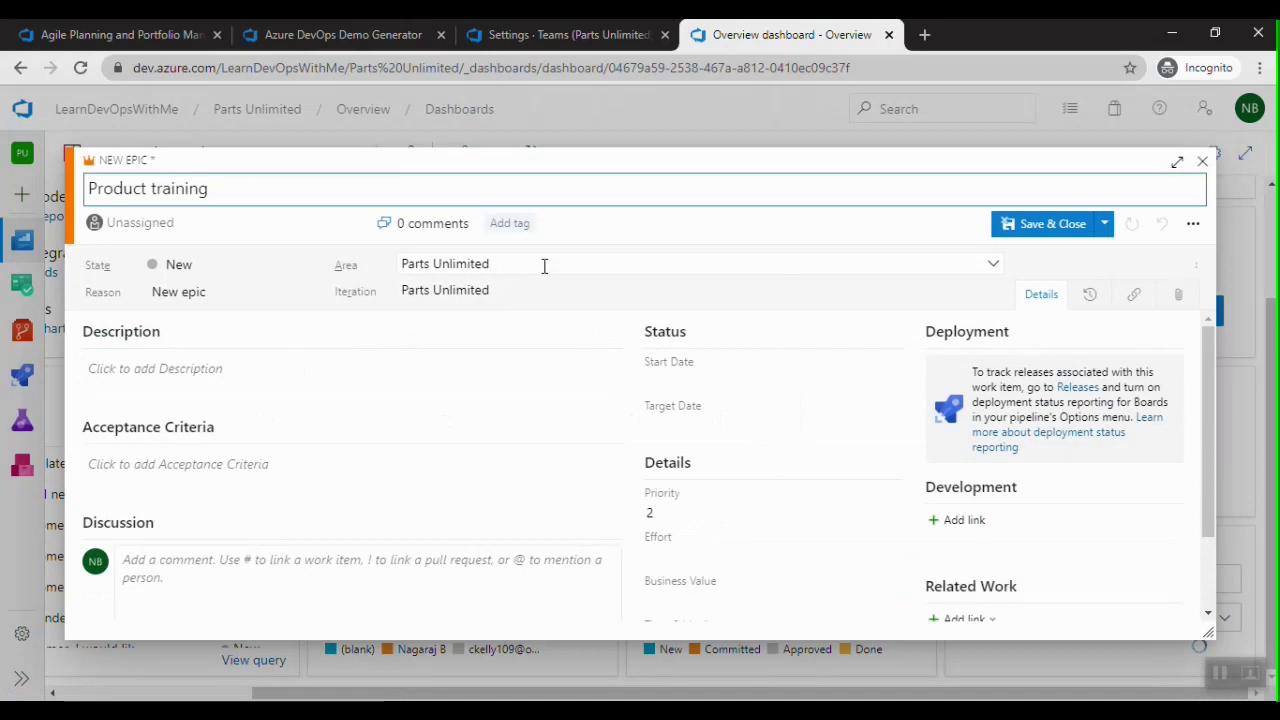
Fill in the epic's header with area Parts Unlimited\PUL-Web, iteration Parts Unlimited\Sprint 2 and the suggested user as assignee
left_click(993, 266)
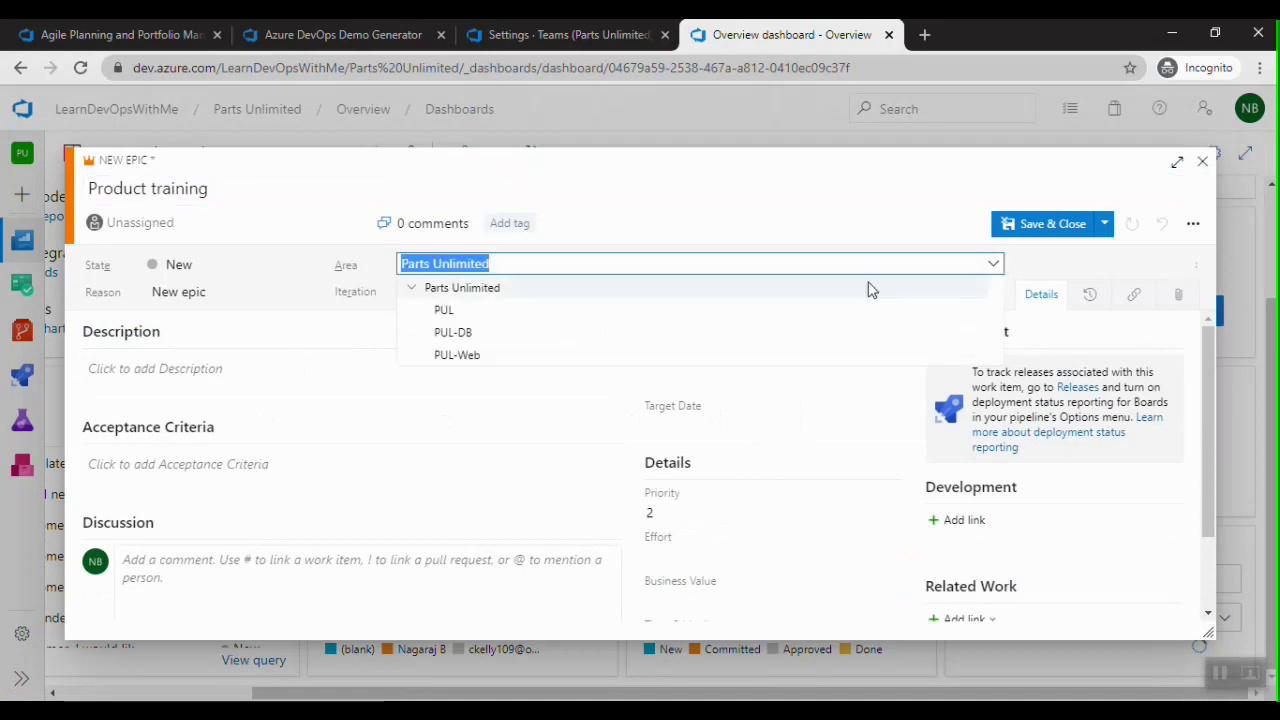
left_click(457, 356)
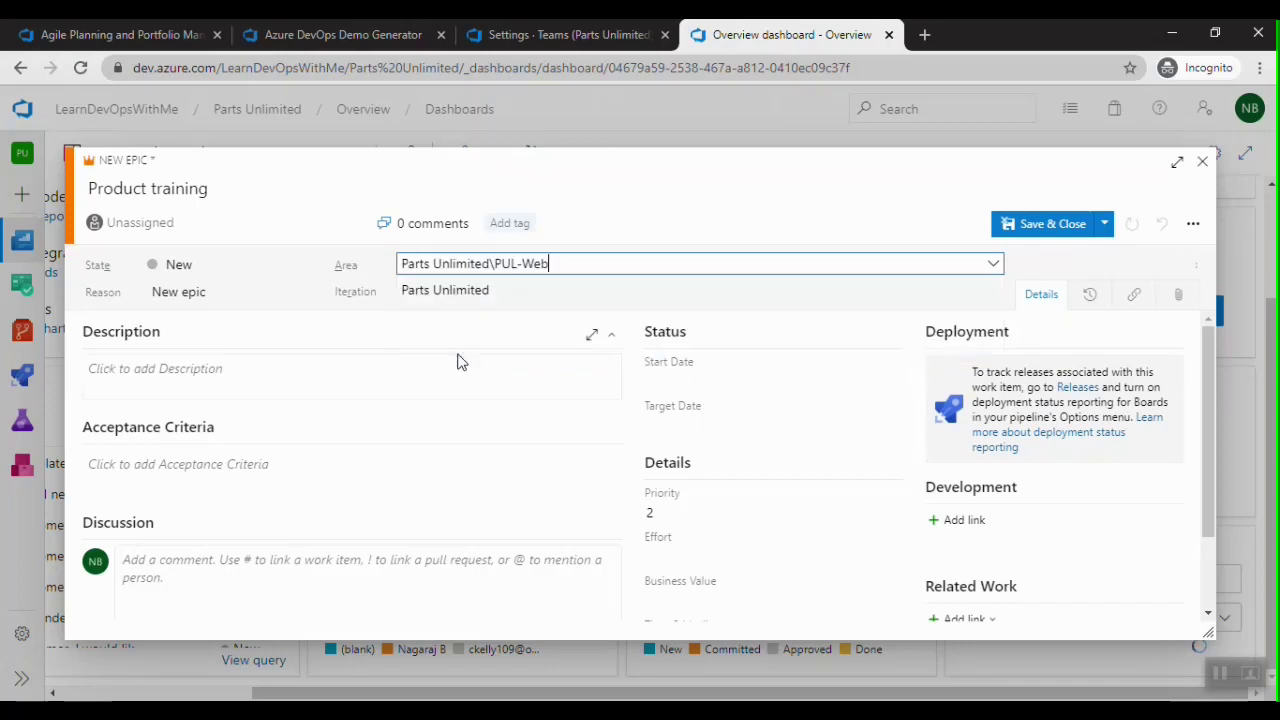
left_click(993, 291)
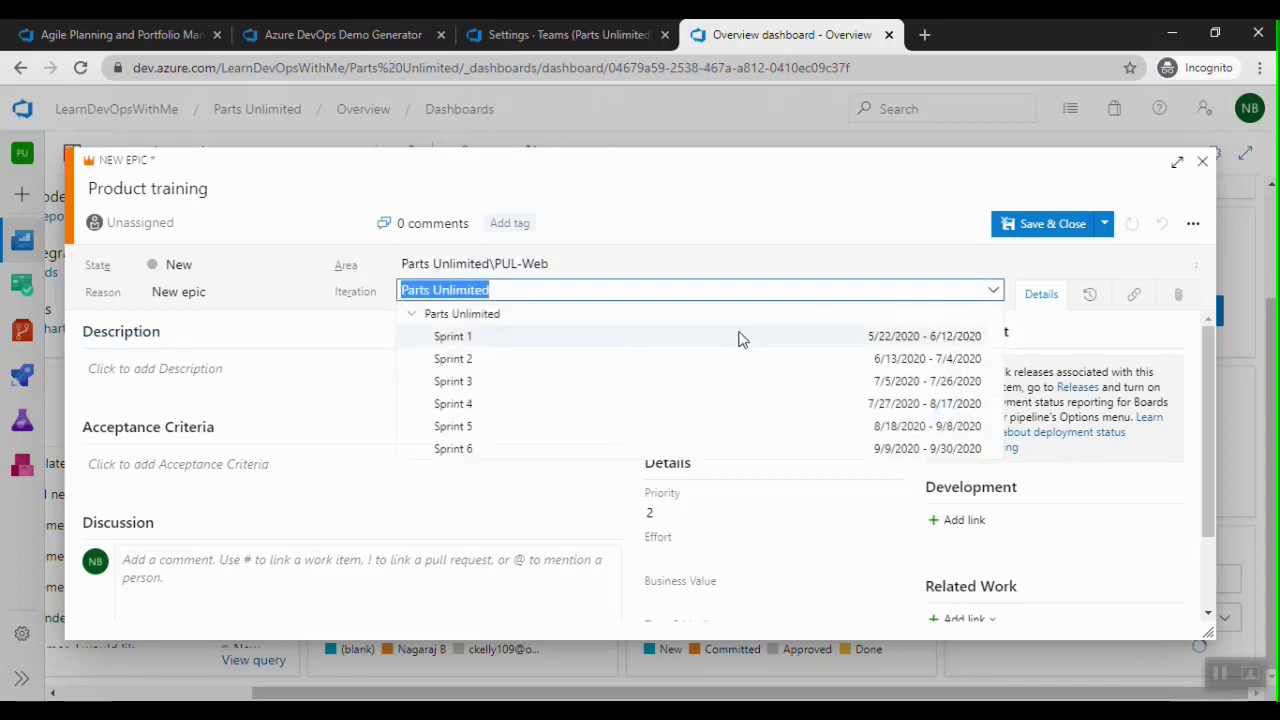
left_click(465, 357)
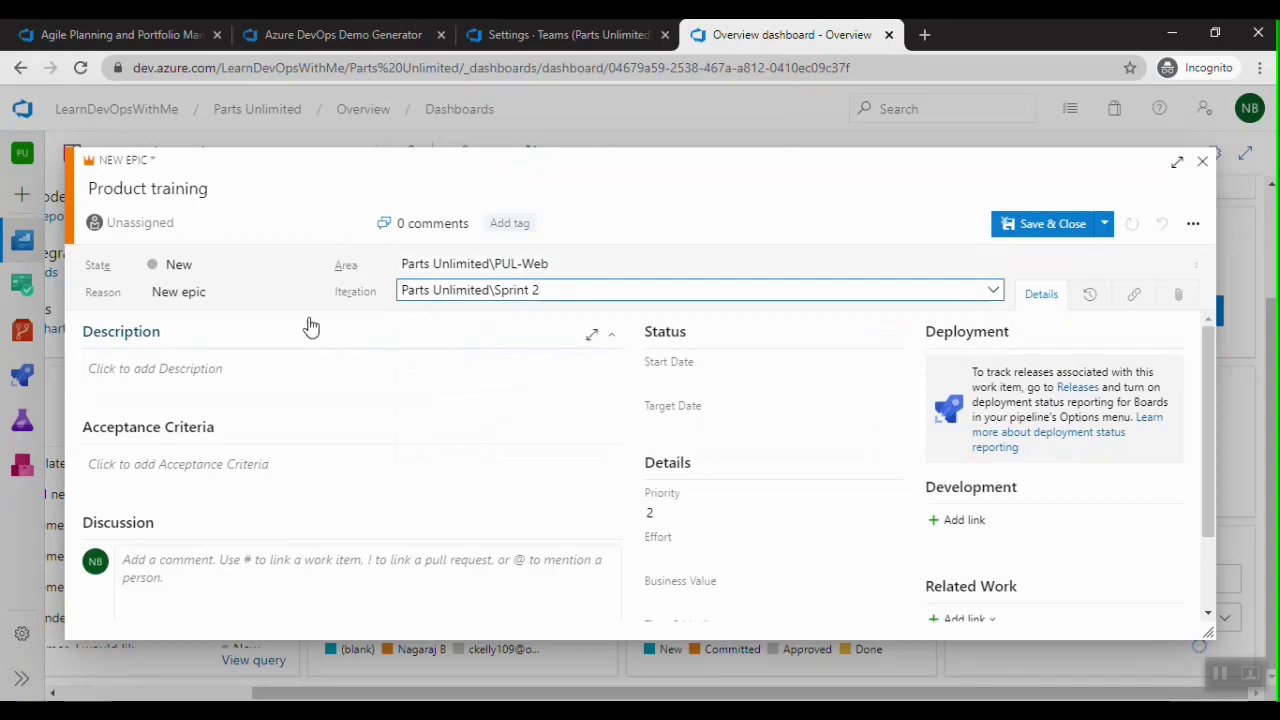
left_click(162, 224)
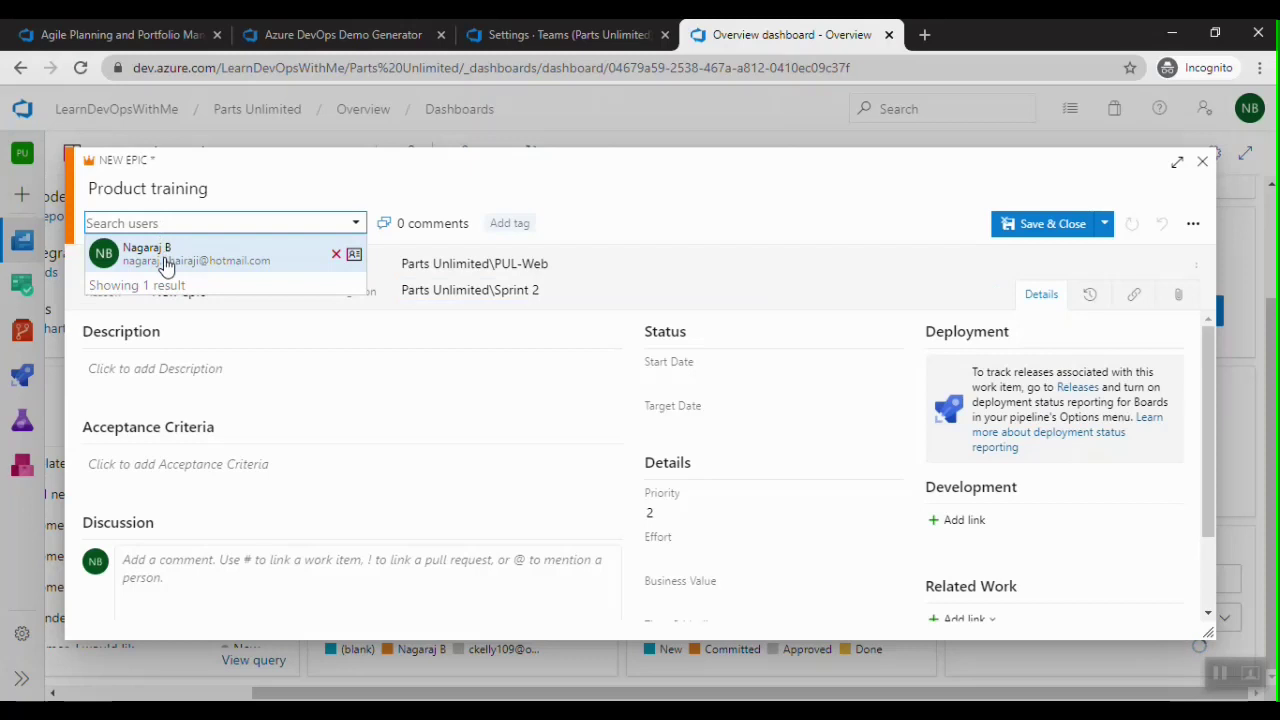
left_click(163, 252)
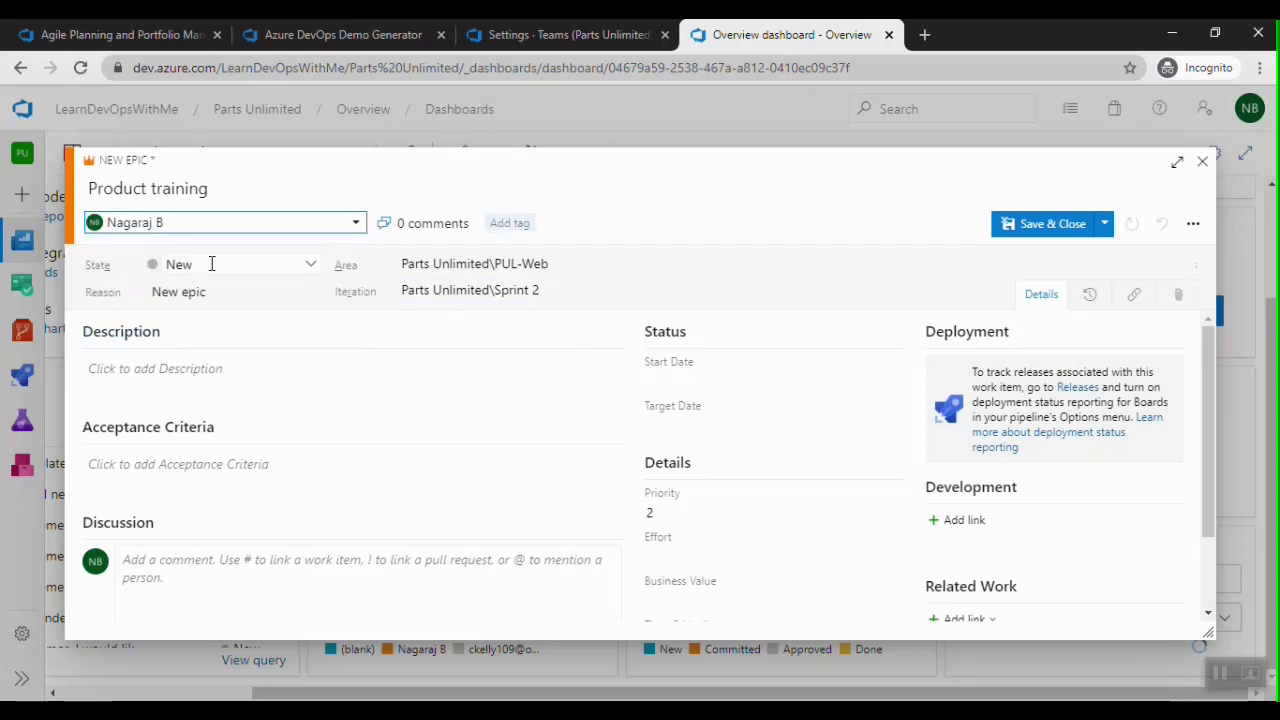
Examine the epic's description, acceptance criteria, discussion, start and target dates, priority, effort, business value and time criticality fields without filling them in
left_click(194, 385)
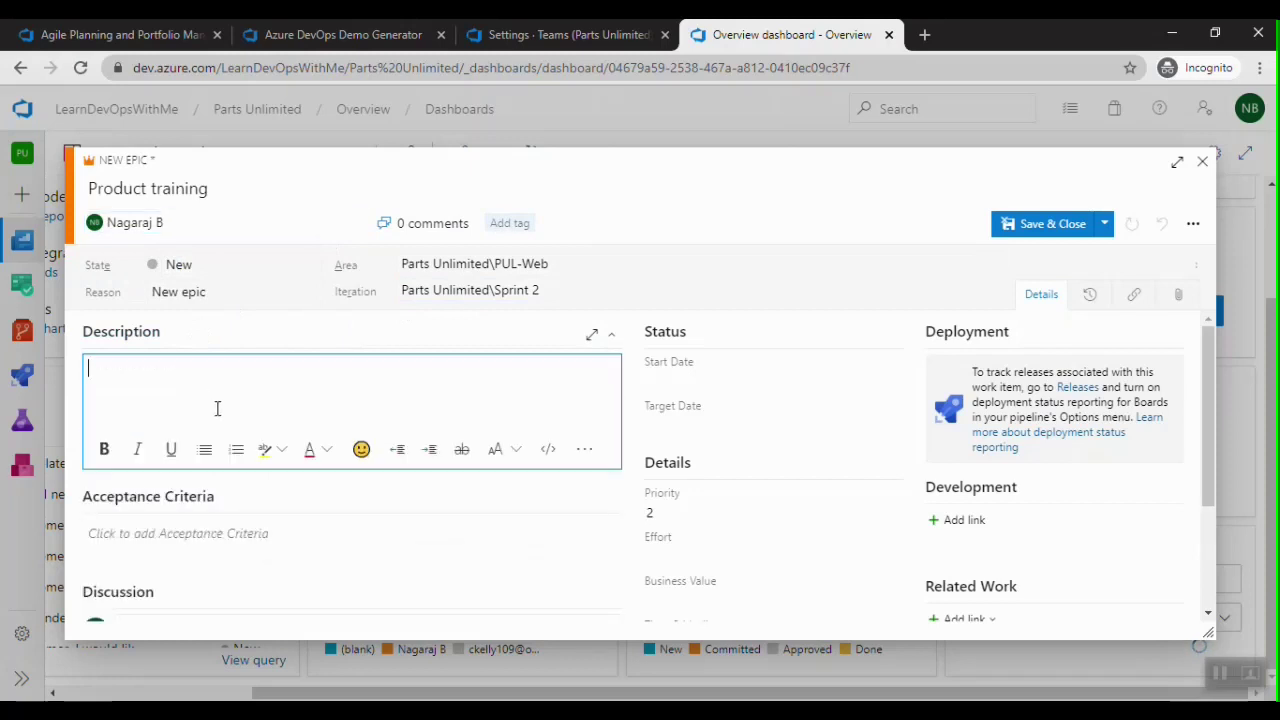
scroll(222, 430, "down", 1)
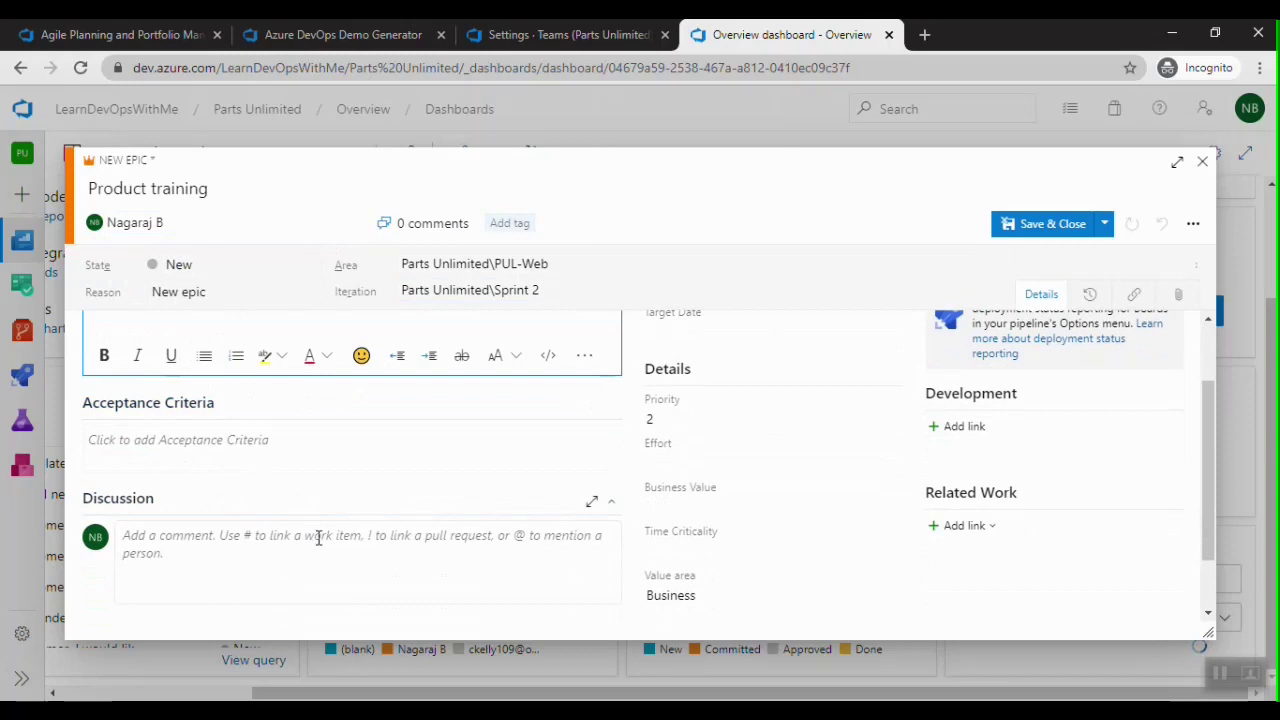
scroll(846, 453, "up", 1)
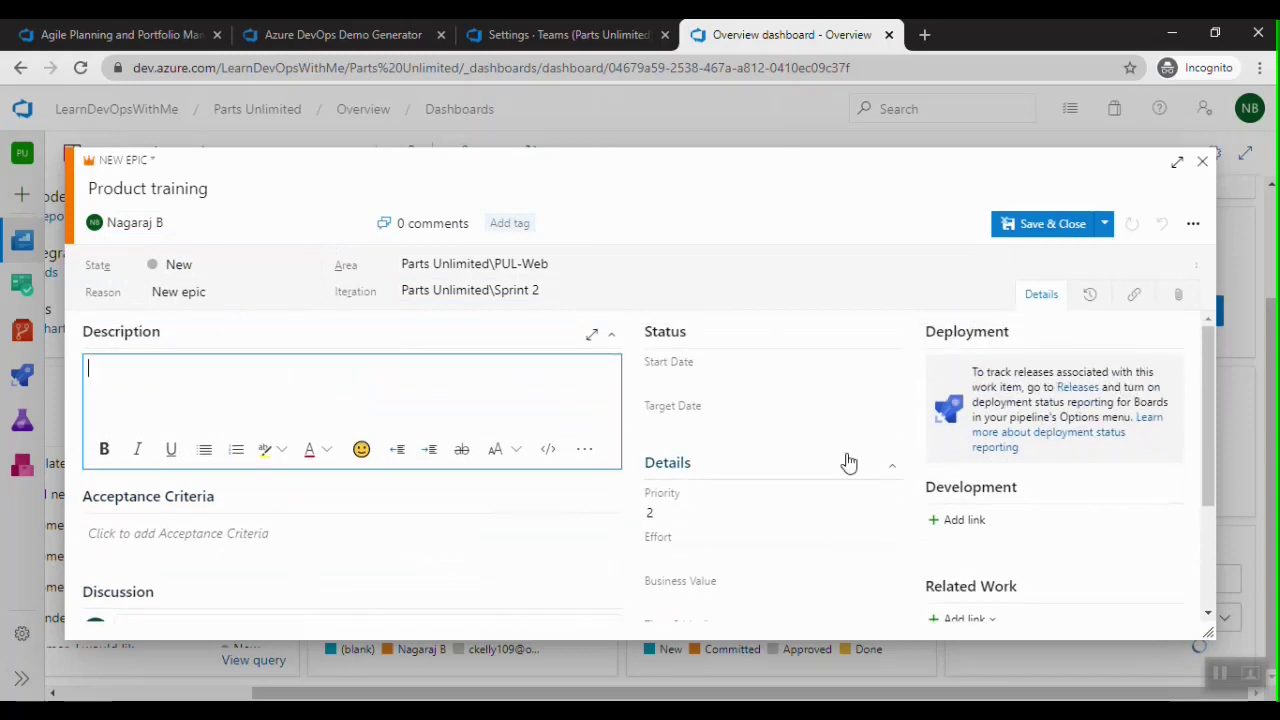
left_click(727, 372)
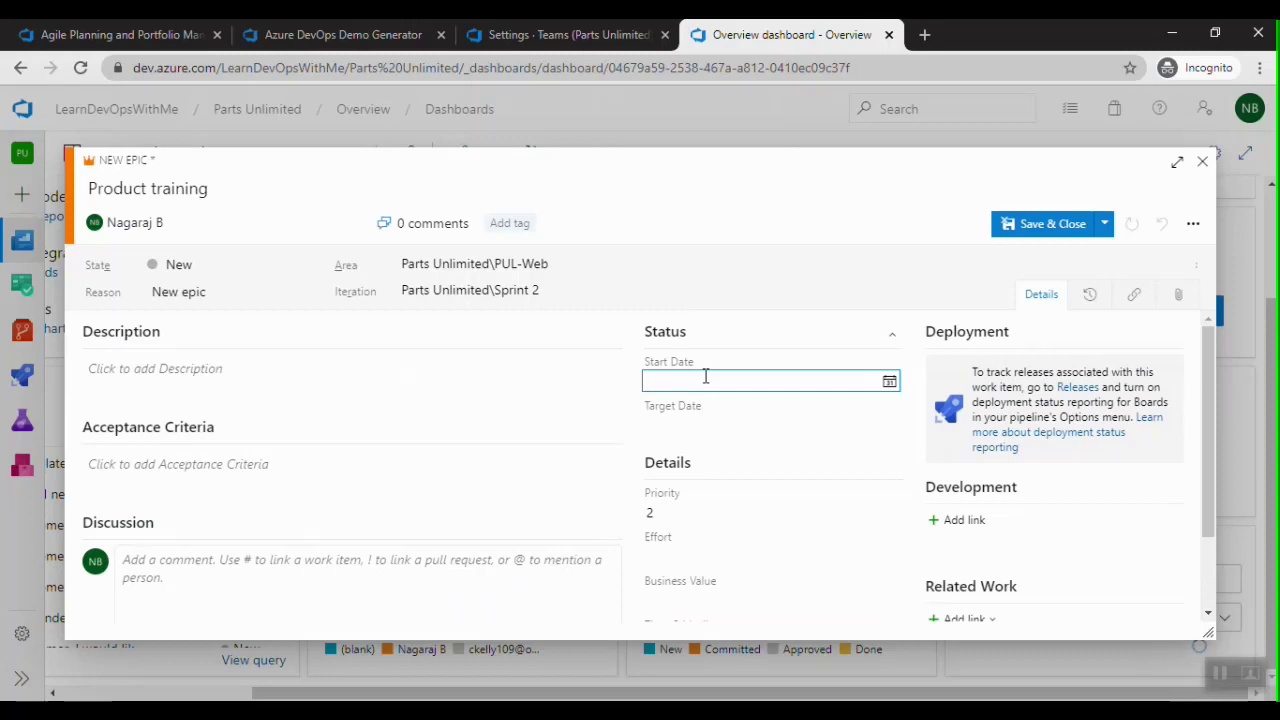
left_click(684, 428)
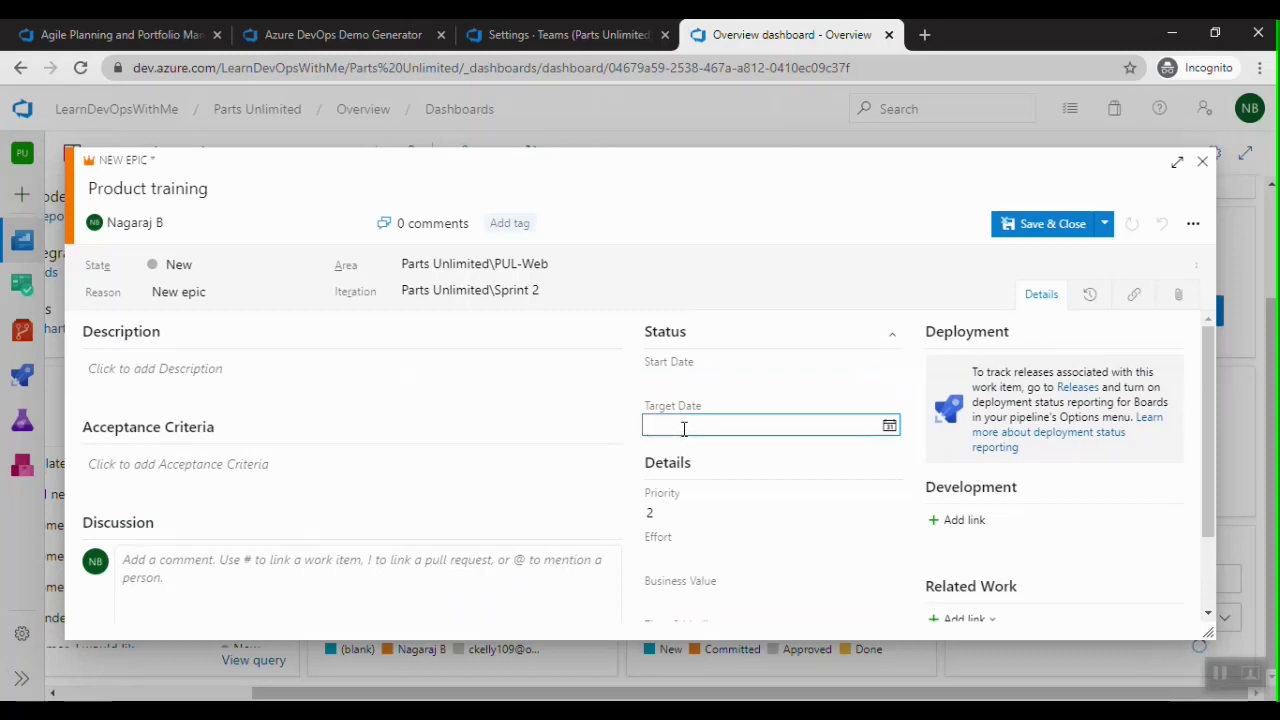
scroll(684, 428, "down", 1)
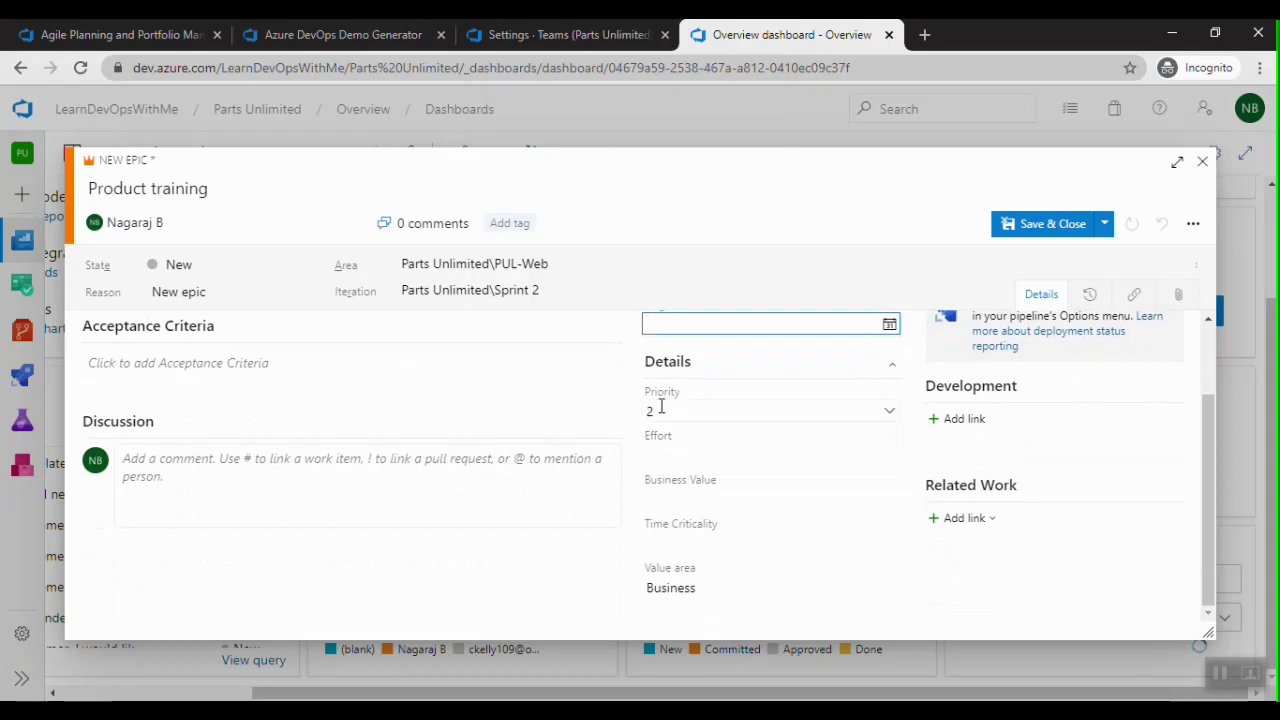
left_click(676, 452)
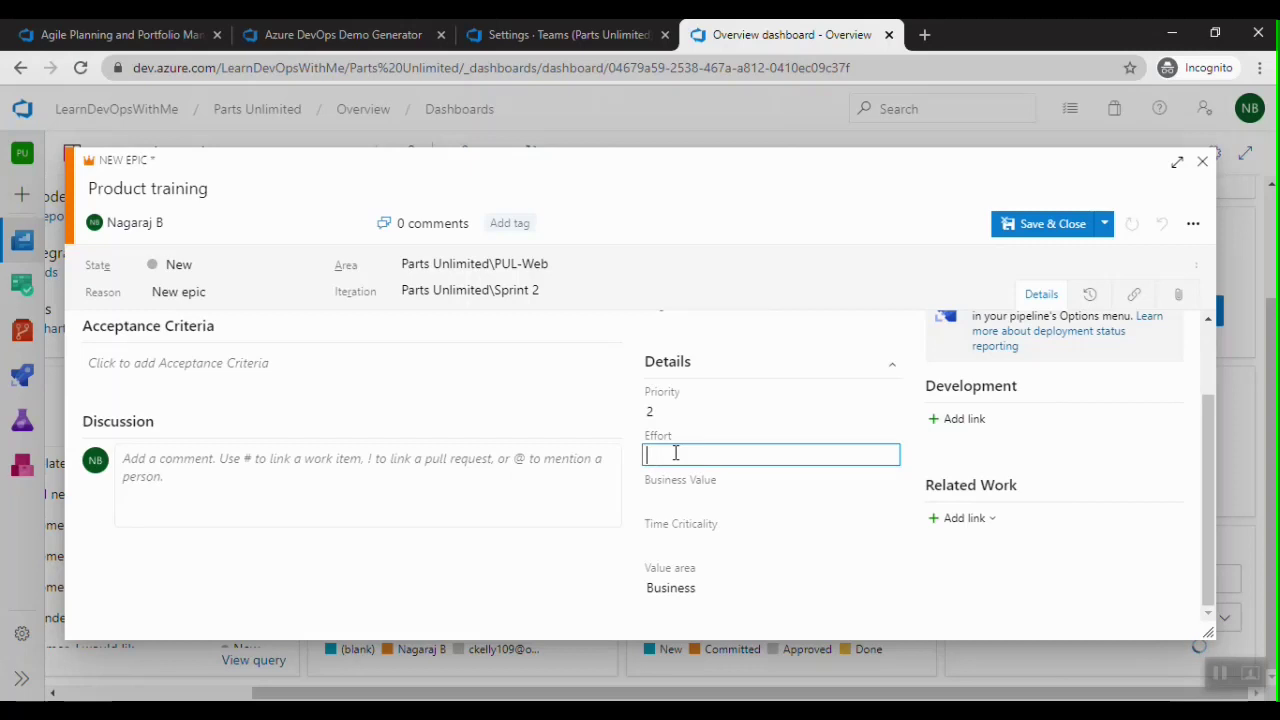
left_click(685, 495)
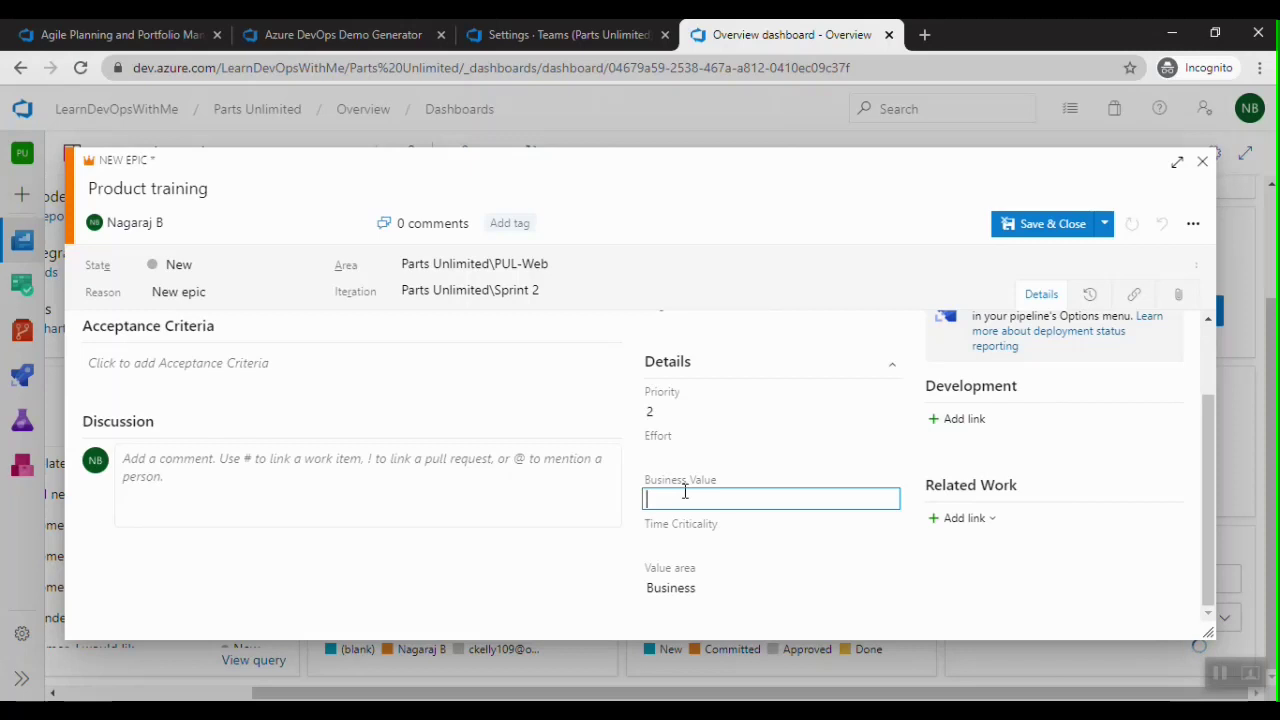
left_click(690, 541)
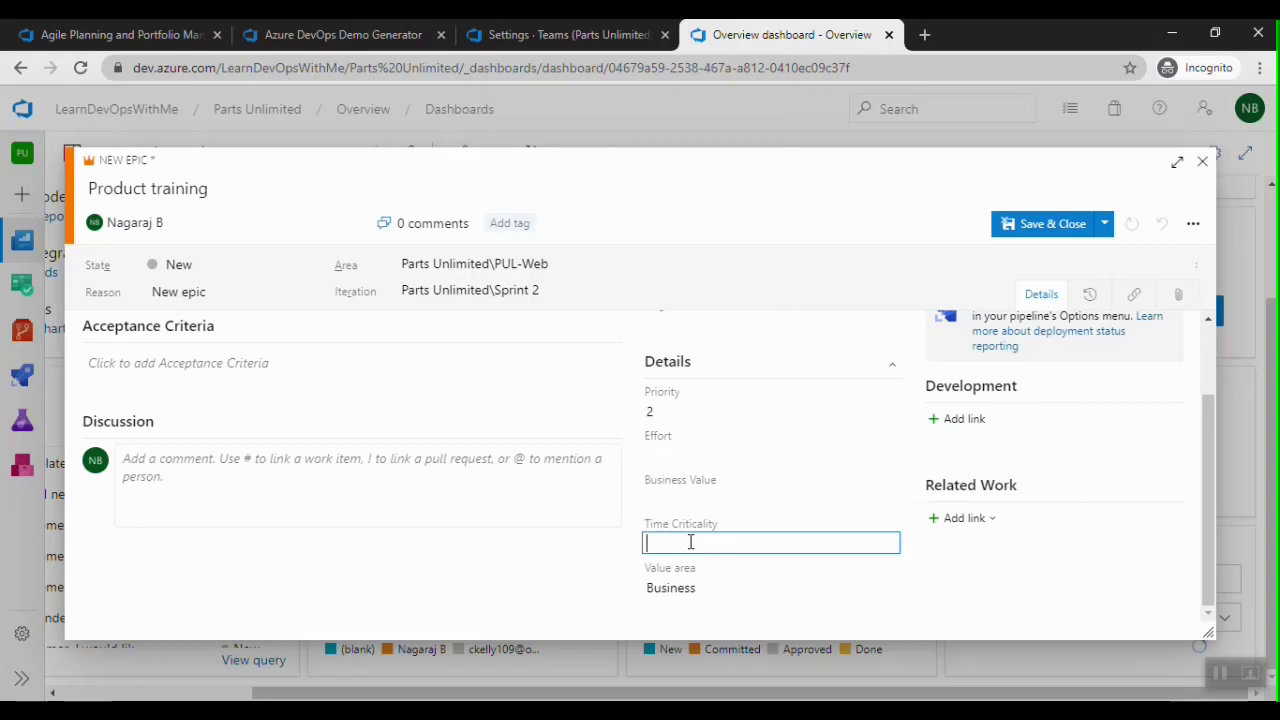
Review the epic's value area options, keep Business selected, and save and close the epic
left_click(684, 589)
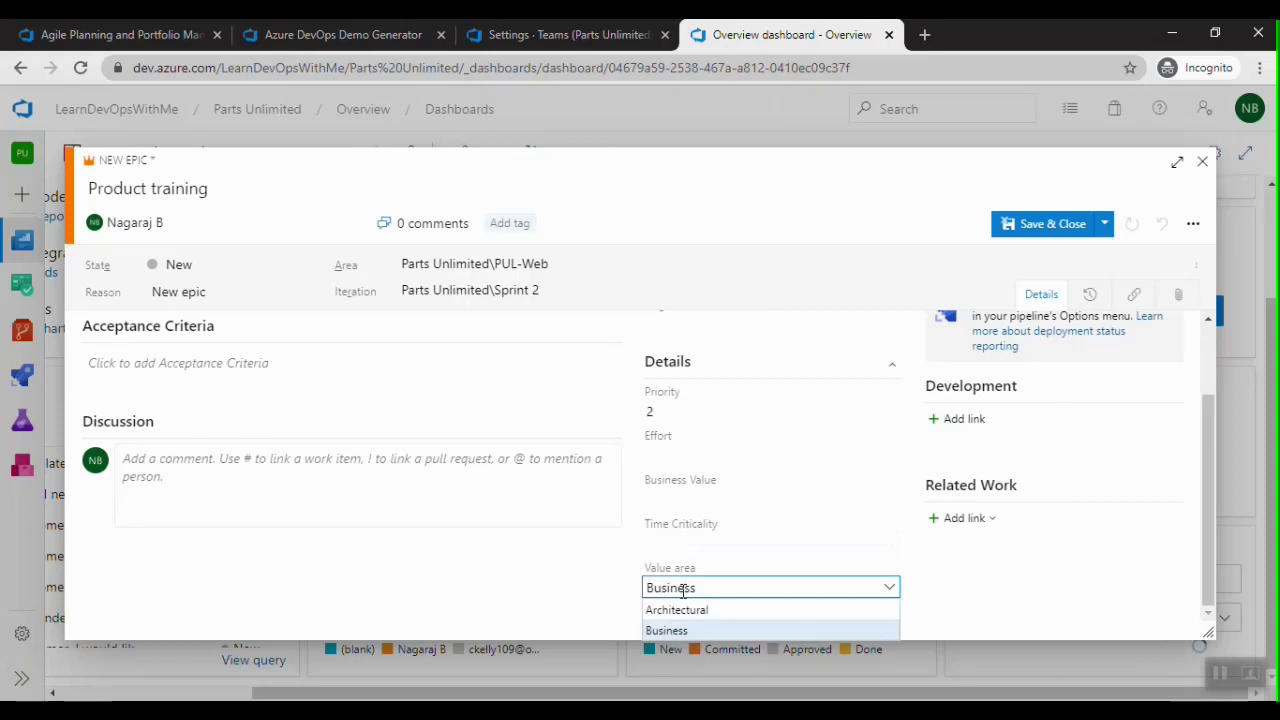
left_click(680, 630)
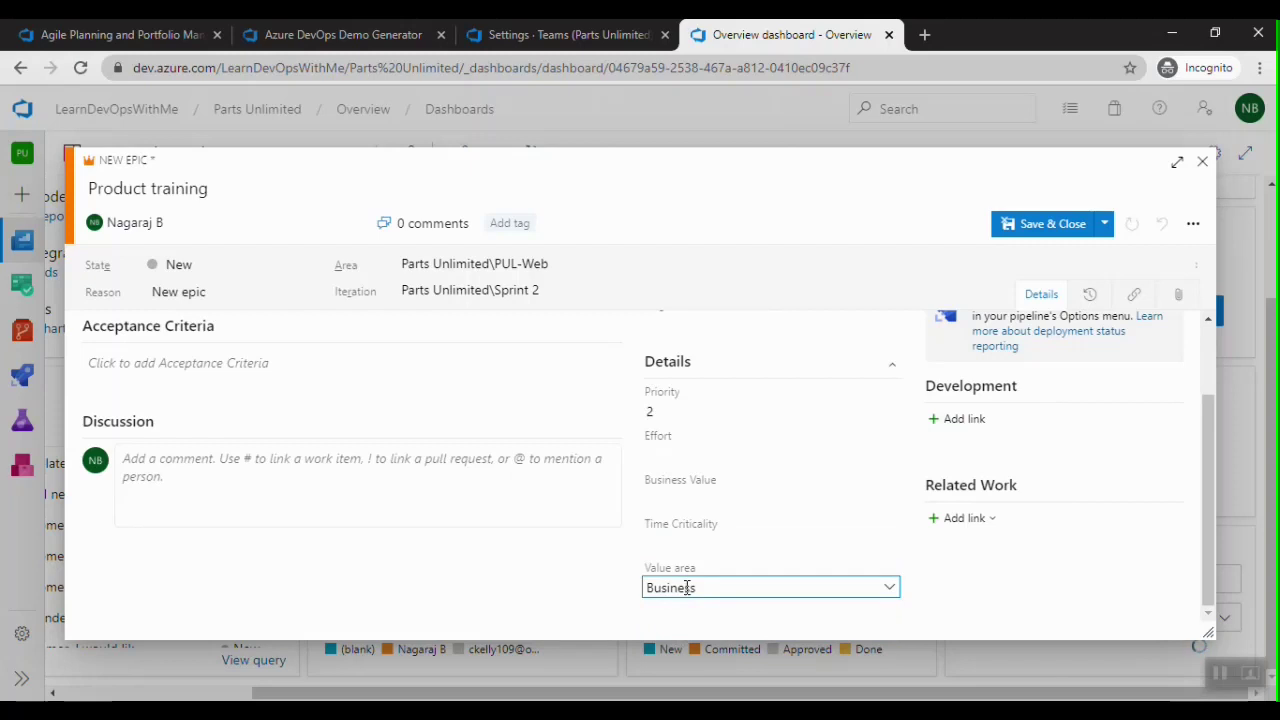
left_click(686, 587)
left_click(686, 609)
left_click(687, 590)
left_click(684, 630)
left_click(1027, 230)
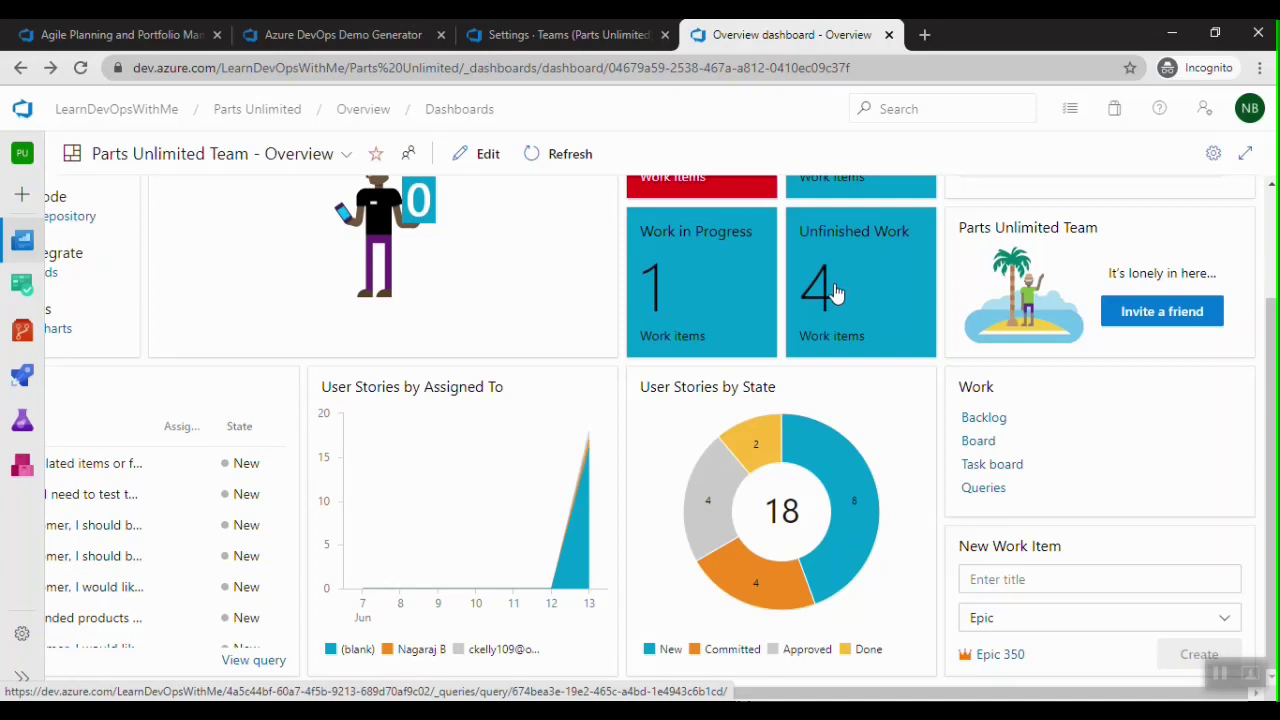
Switch to PowerPoint, highlight the feature name Training dashboard on slide 3, and return to the browser
key("alt+Tab")
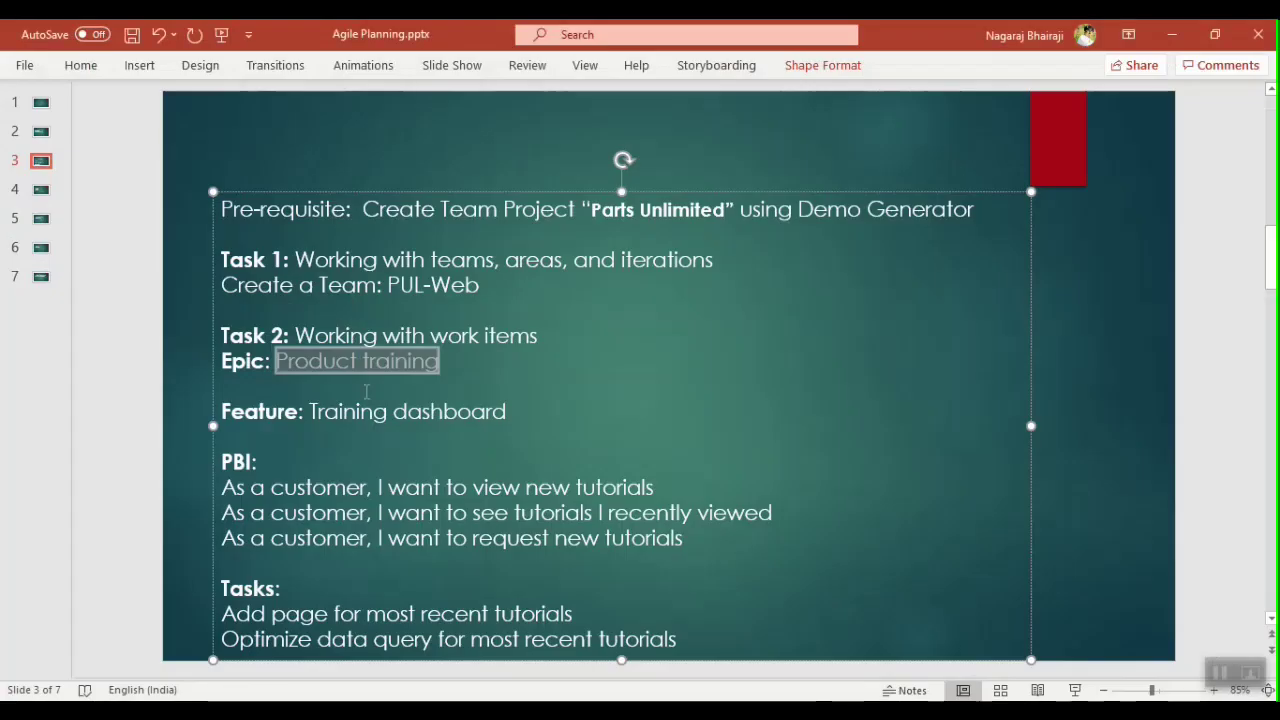
left_click_drag(308, 411, 515, 411)
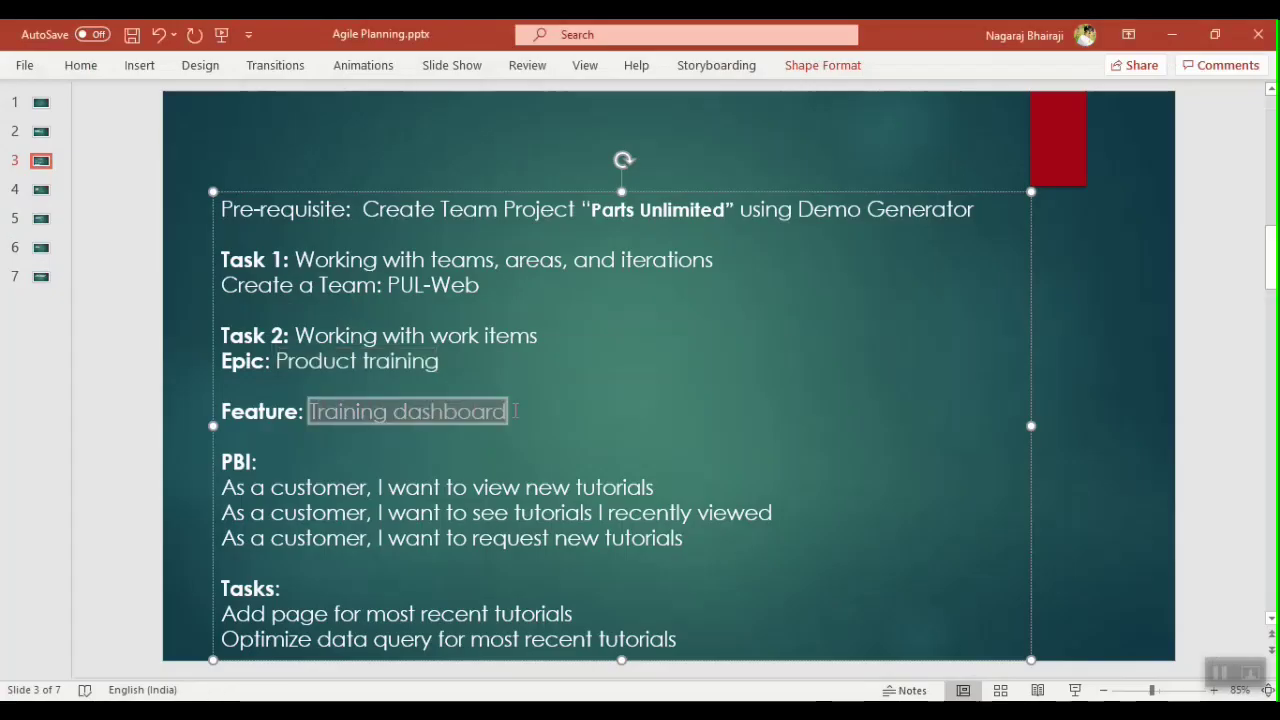
key("alt+Tab")
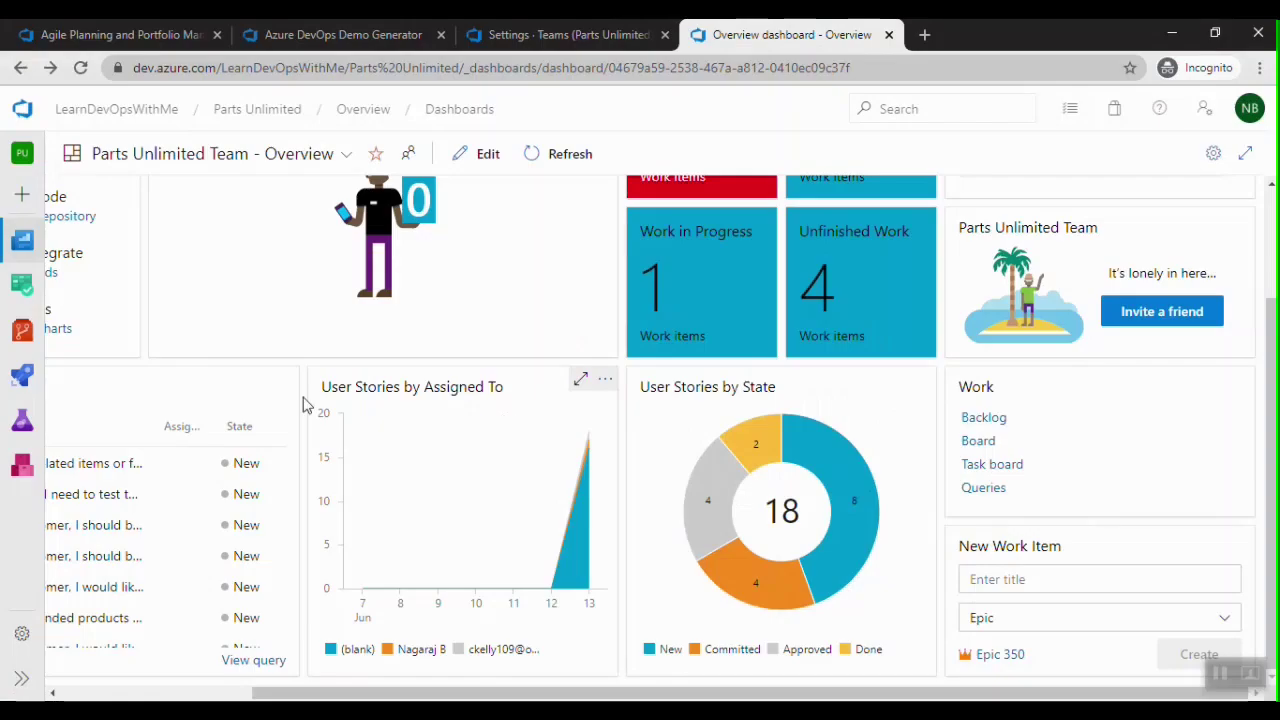
Open the PUL-Web team's board and list the backlog levels it offers
mouse_move(28, 290)
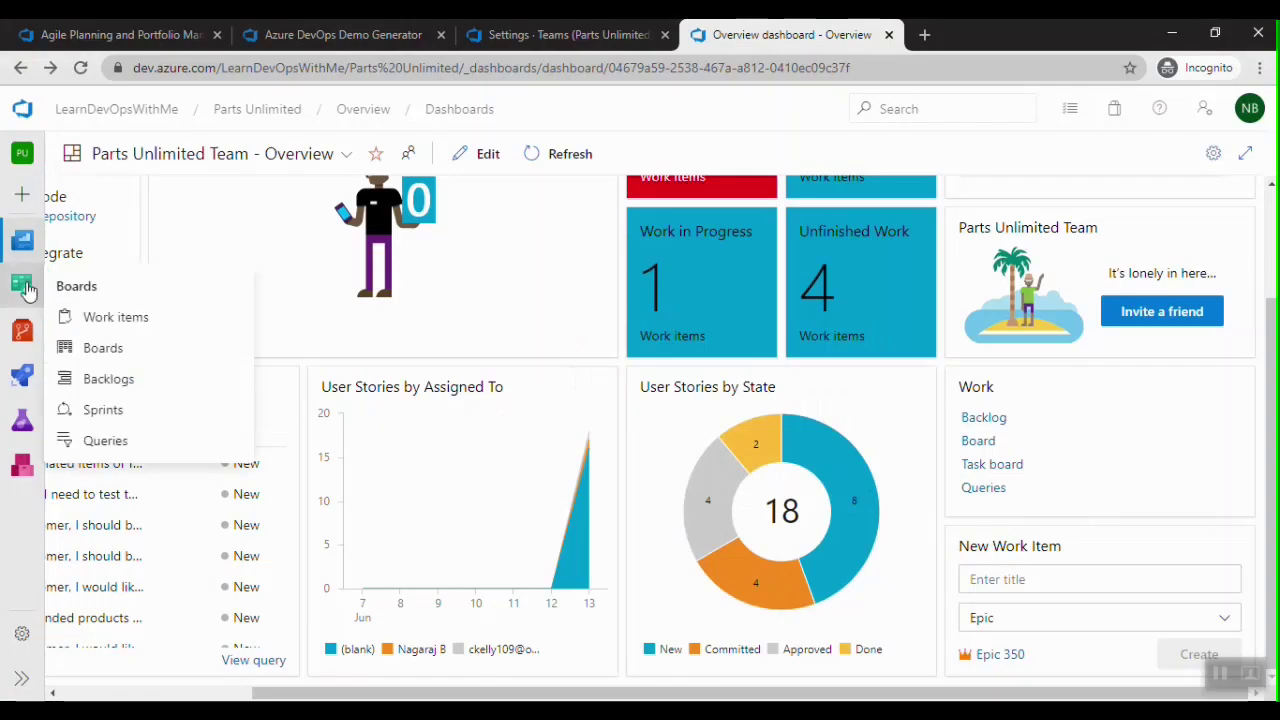
left_click(96, 352)
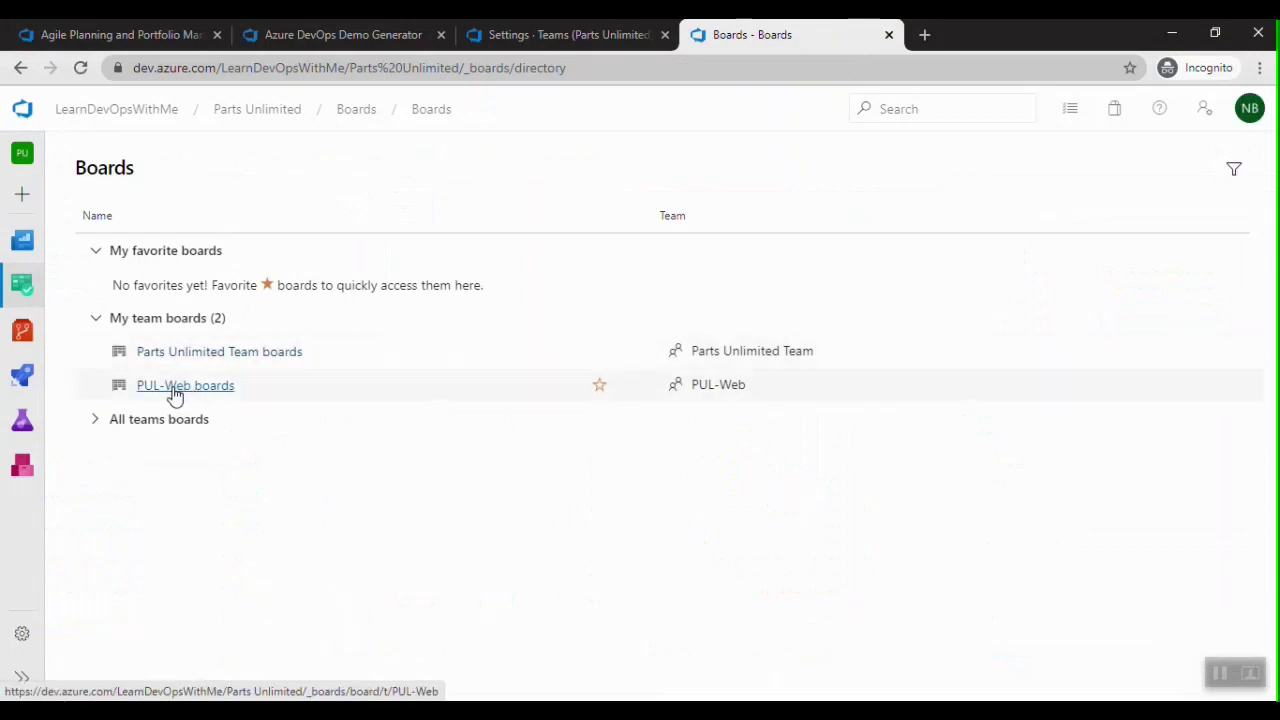
left_click(187, 387)
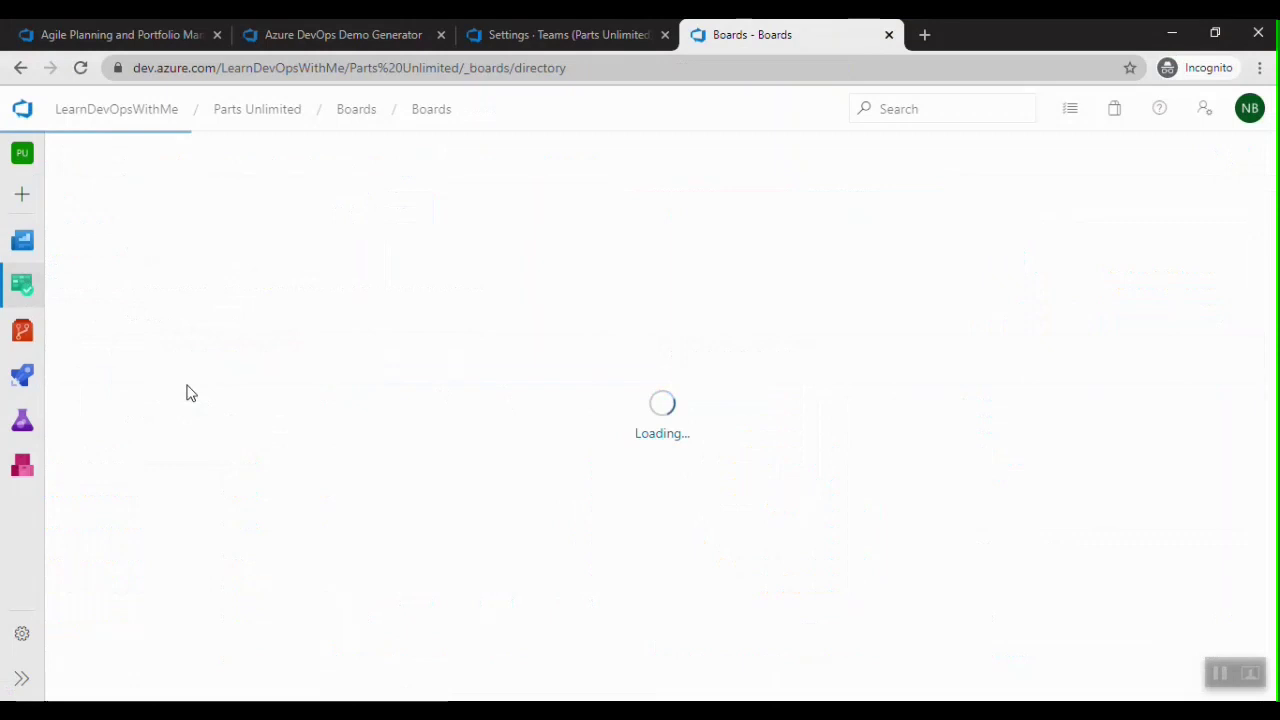
left_click(1048, 202)
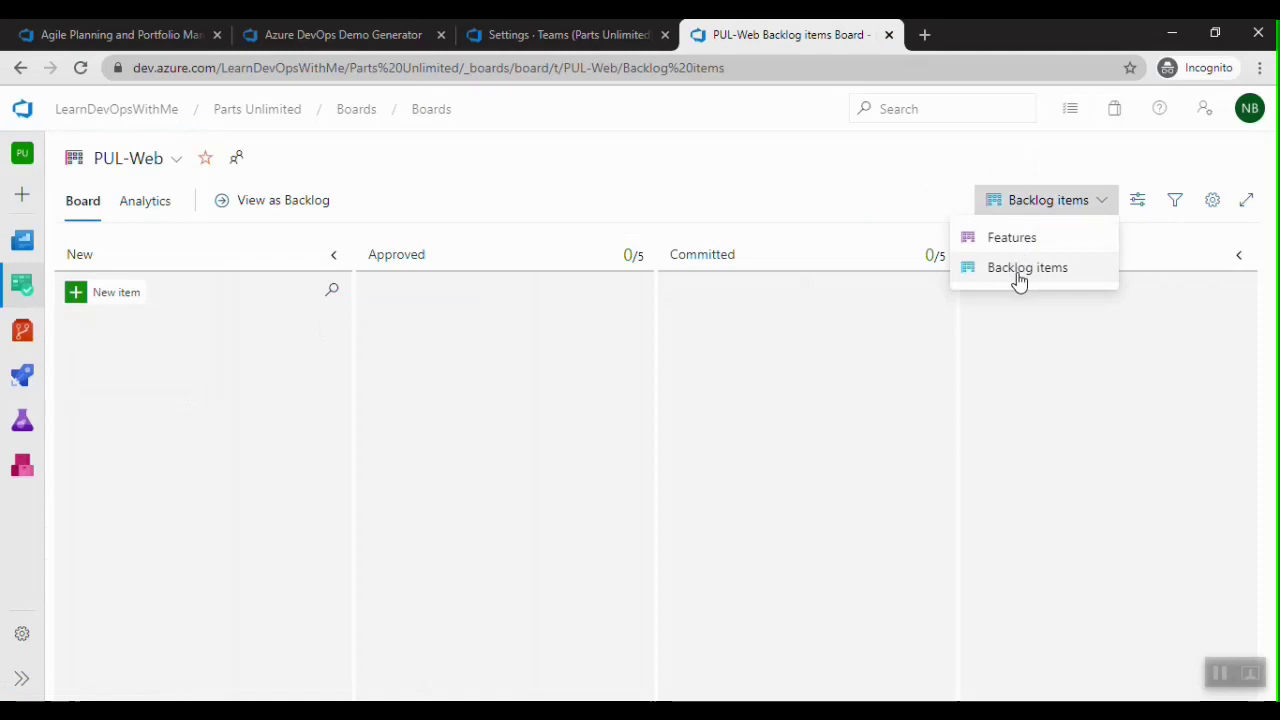
Enable the Epics backlog navigation level in the PUL-Web board settings, then save and close them
left_click(1211, 202)
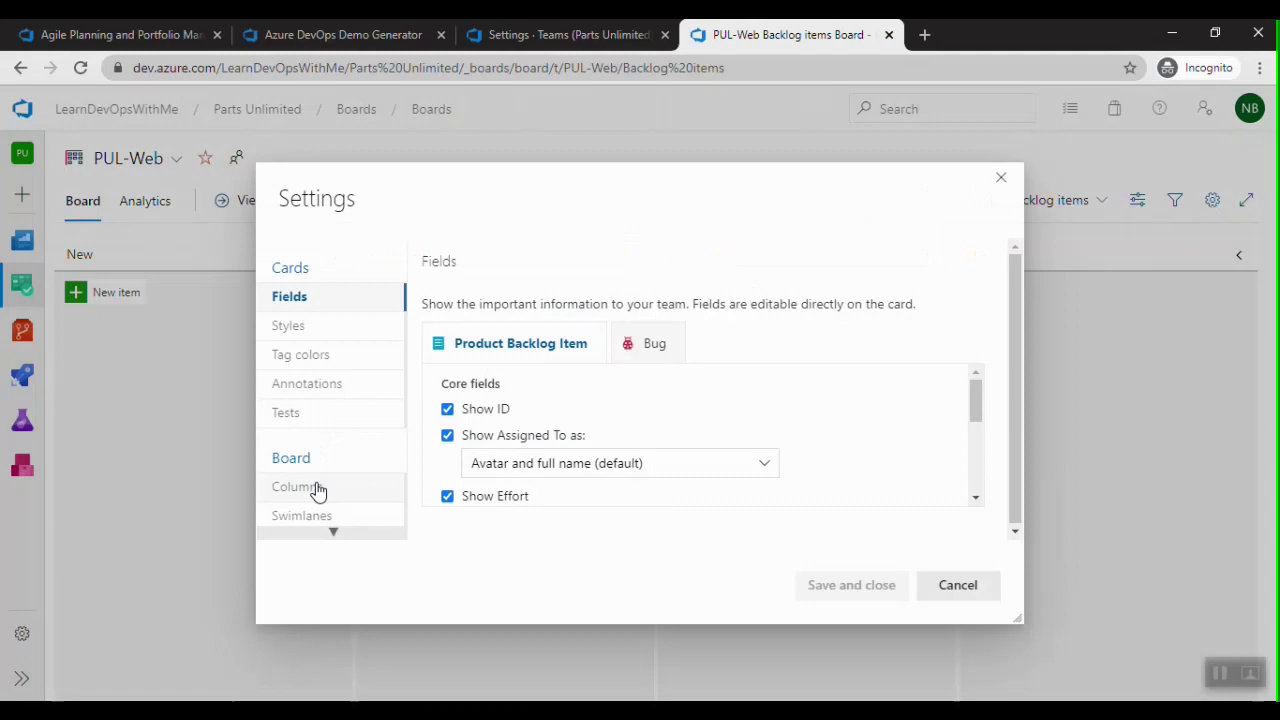
scroll(314, 490, "down", 3)
left_click(306, 452)
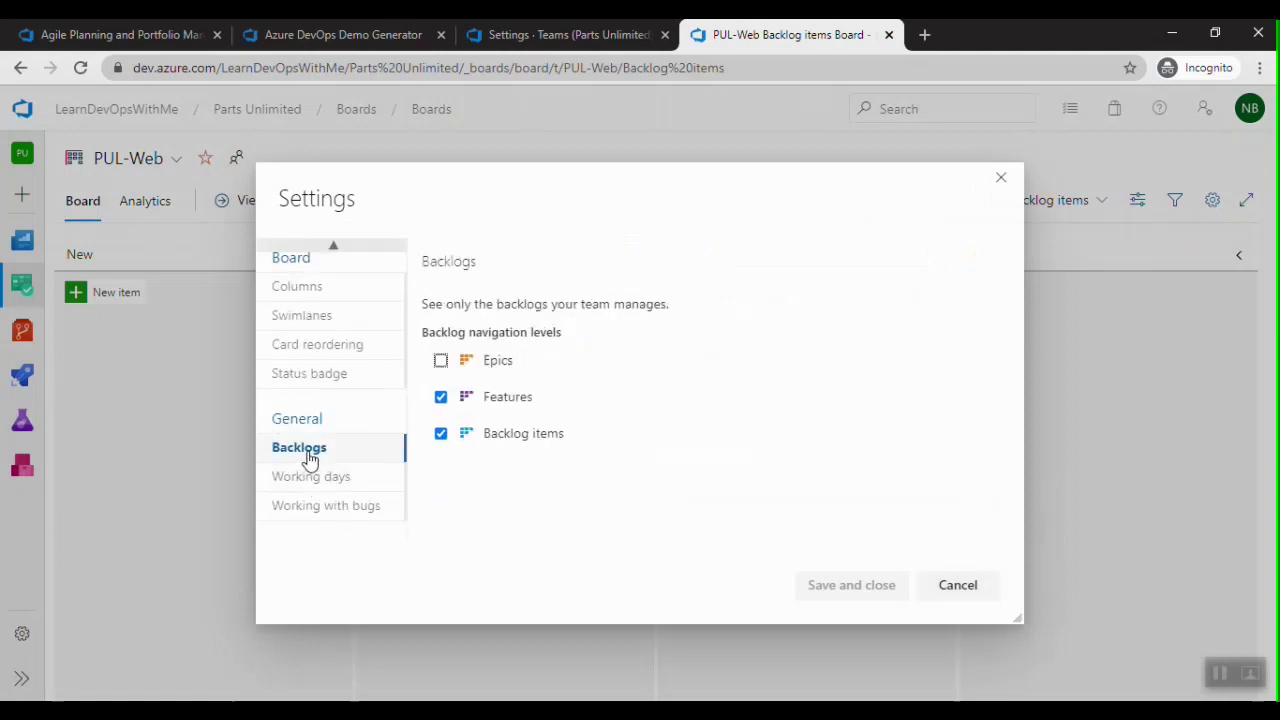
left_click(441, 361)
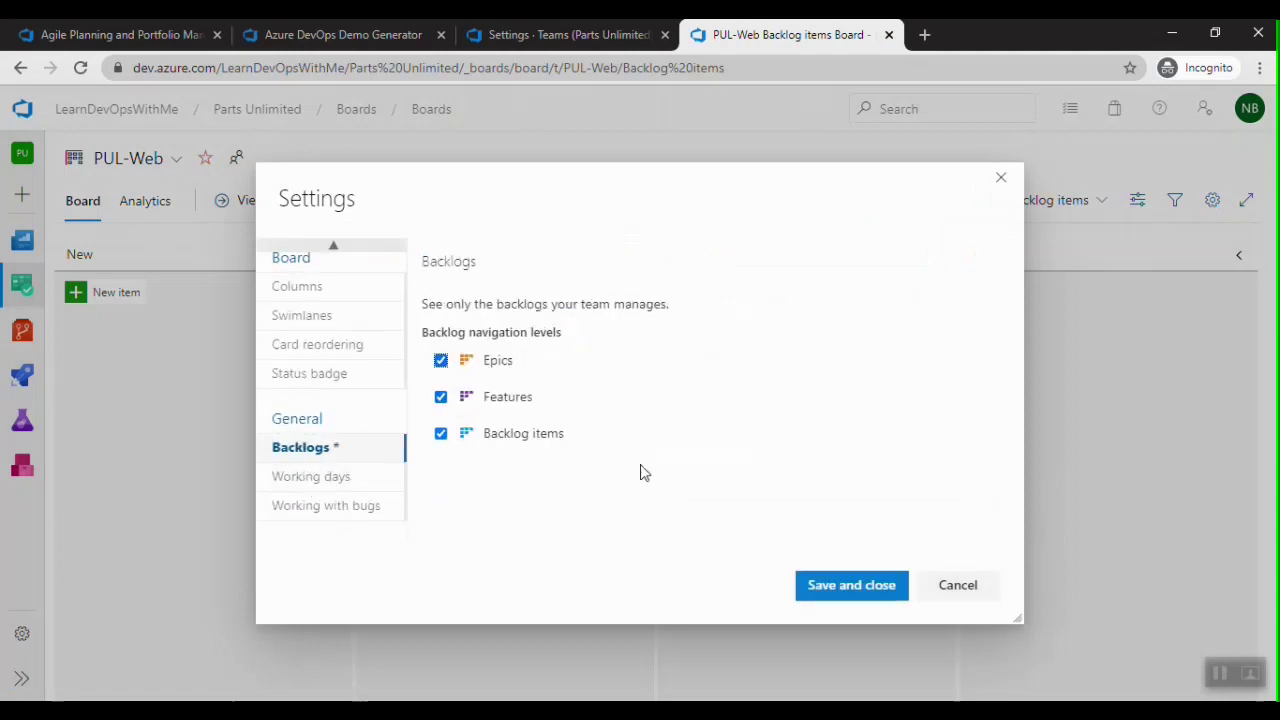
left_click(814, 585)
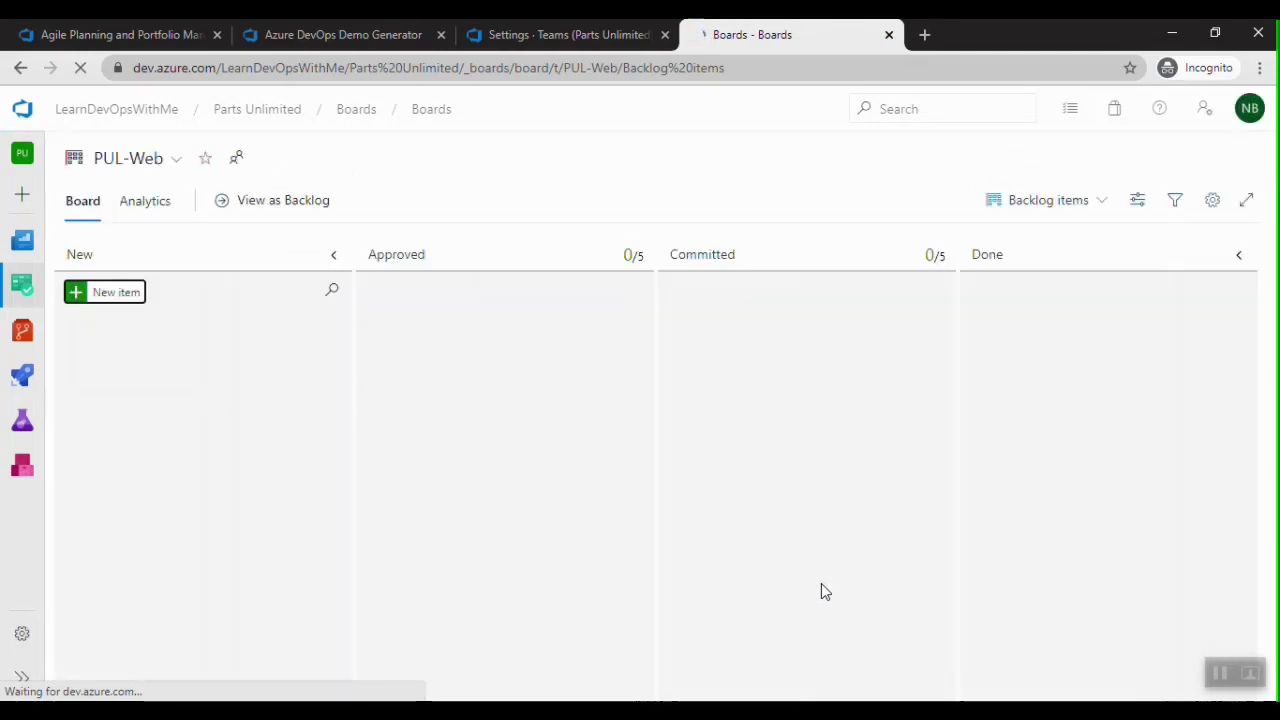
Show the Epics level on the board and add a feature named Training dashboard to the Product training epic
left_click(1054, 199)
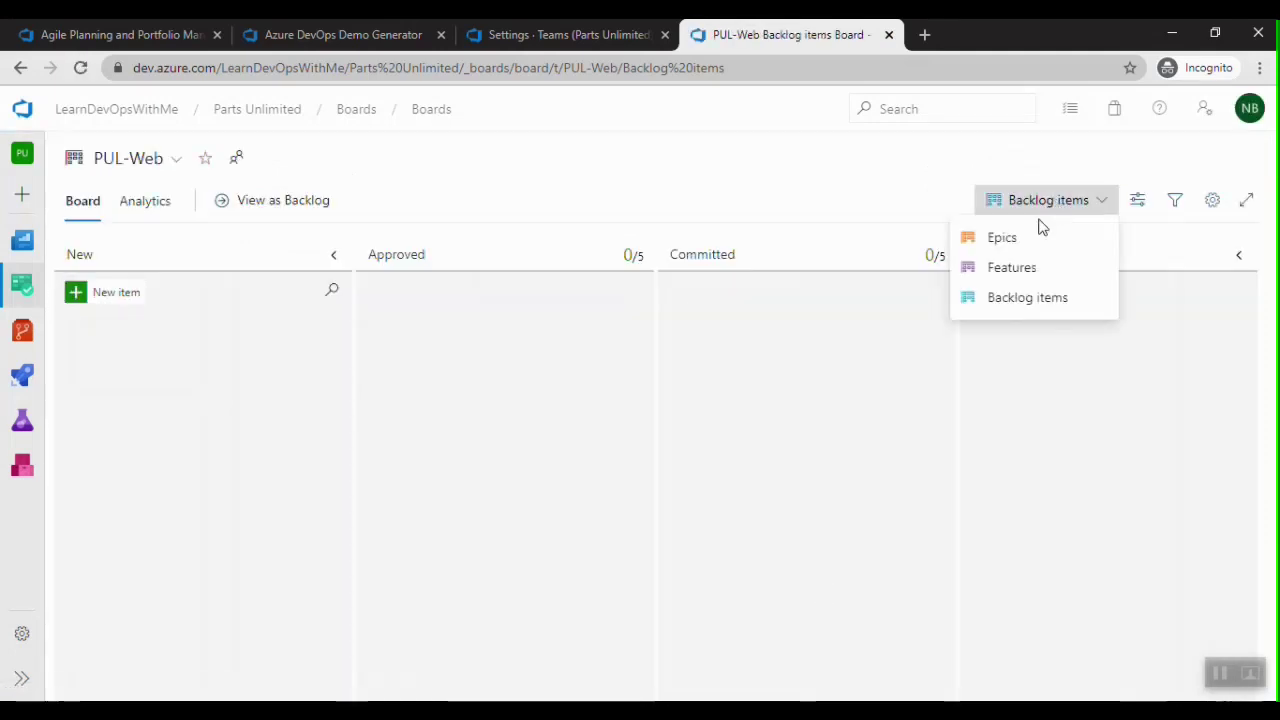
left_click(1022, 237)
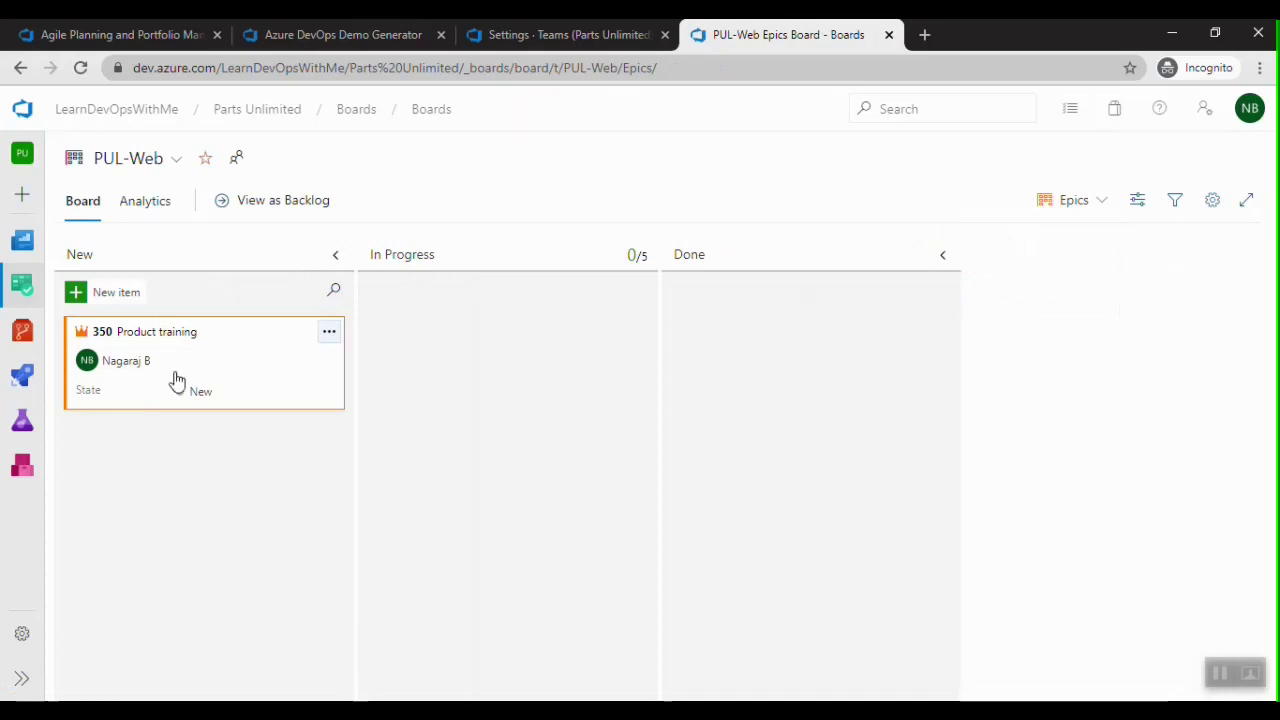
left_click(330, 333)
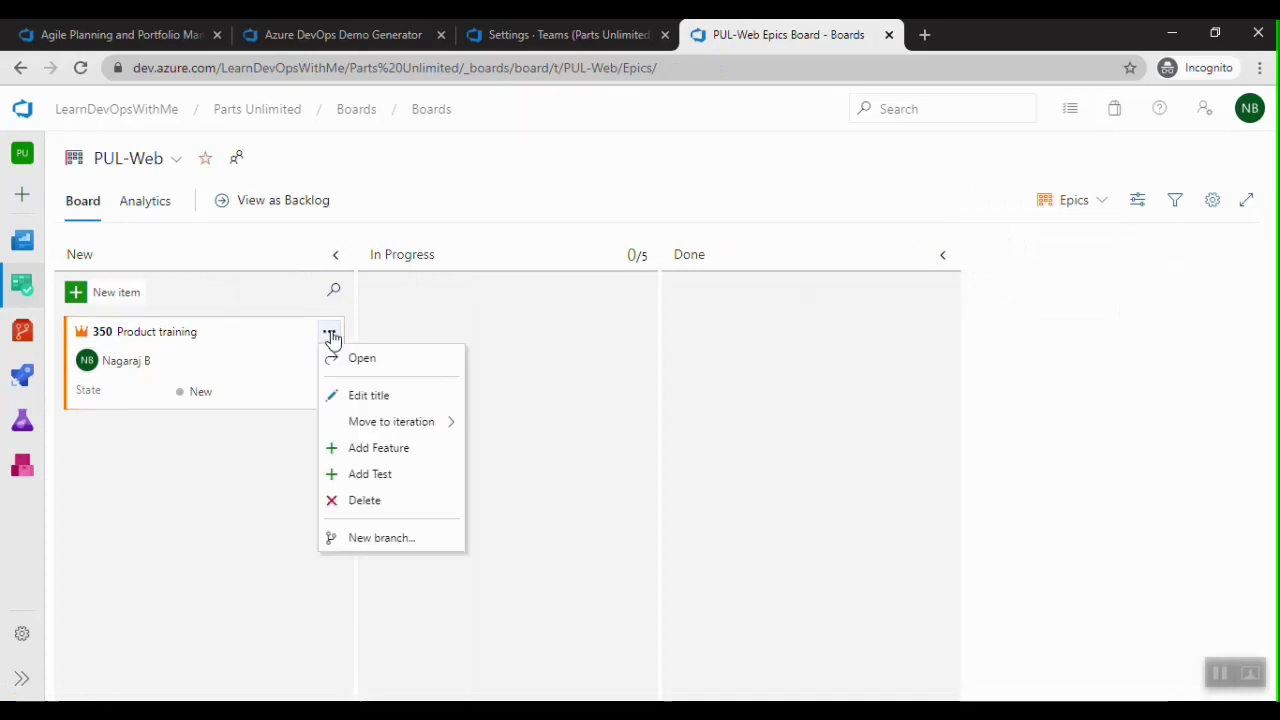
left_click(371, 452)
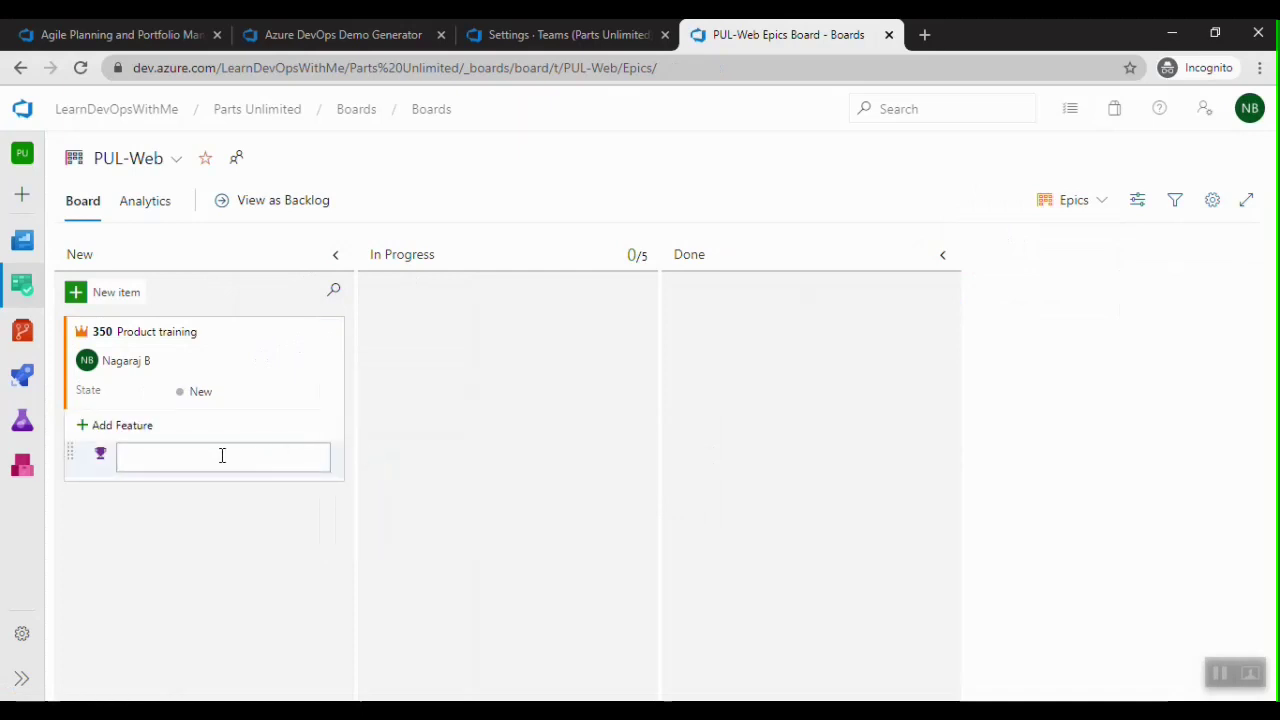
type("Training dashboard")
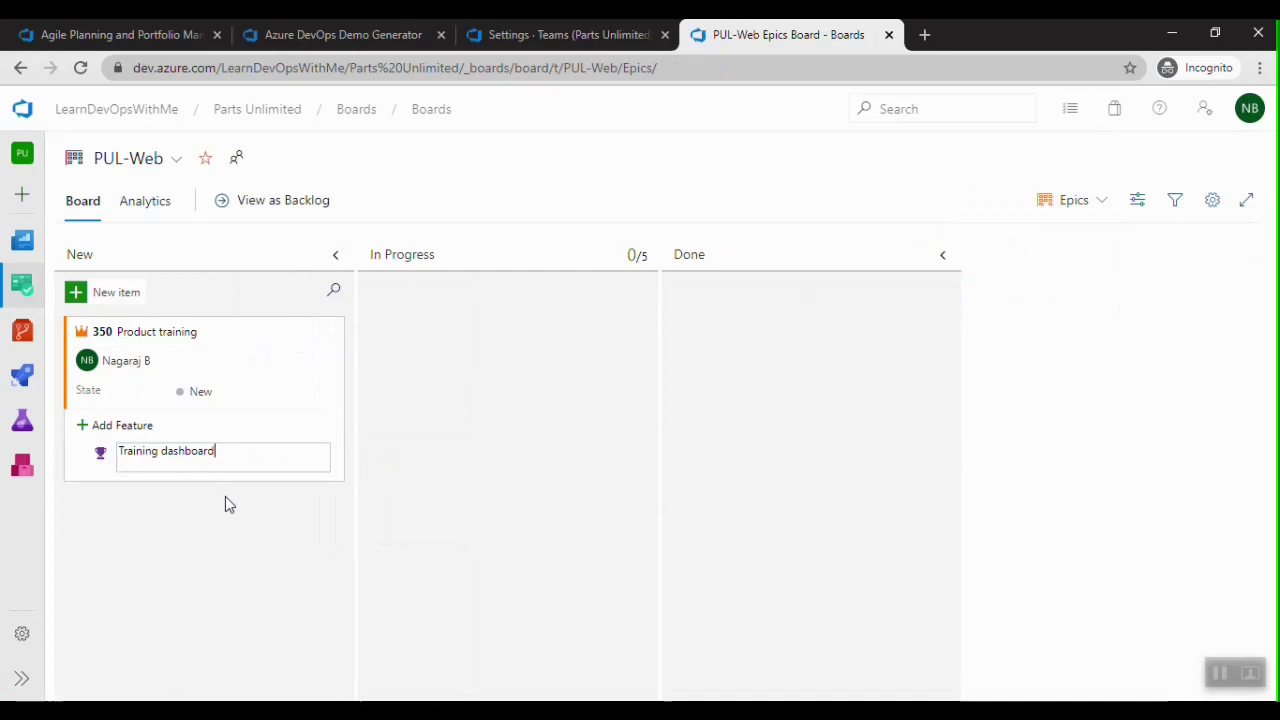
key("Return")
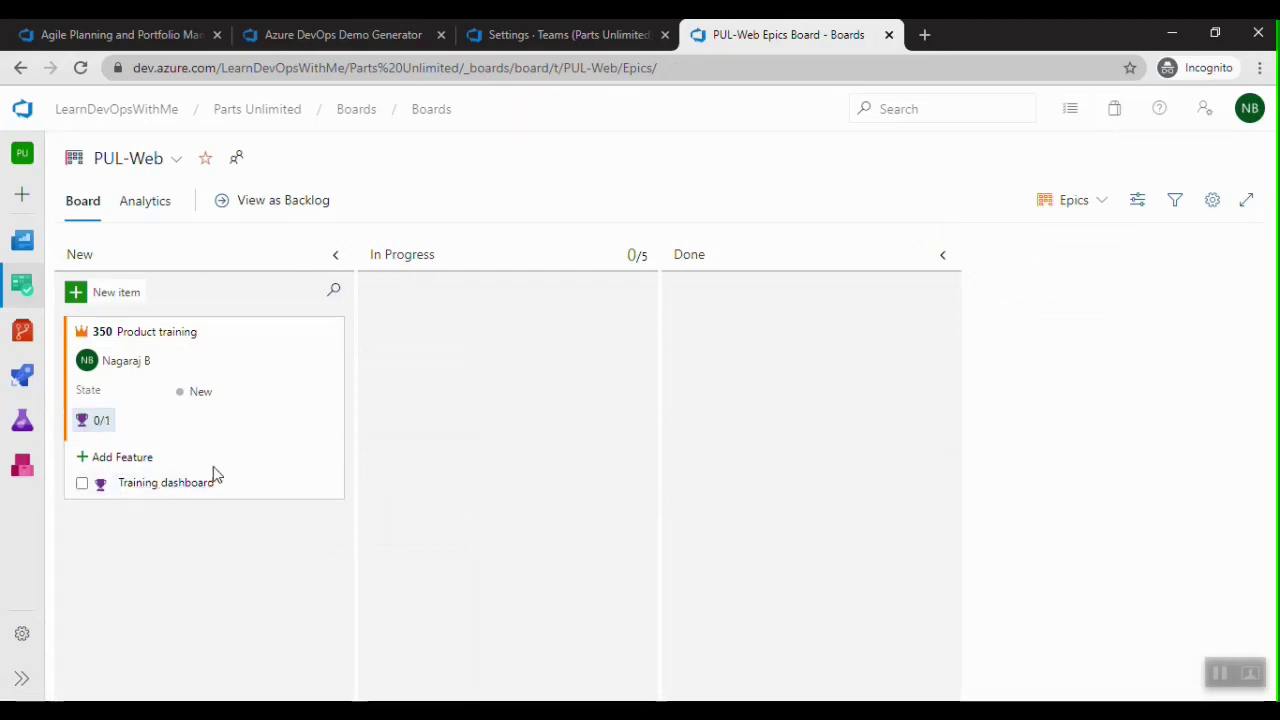
Open the team's Epics backlog, examine the new feature form and parent link for Product training, and close it without saving
mouse_move(19, 282)
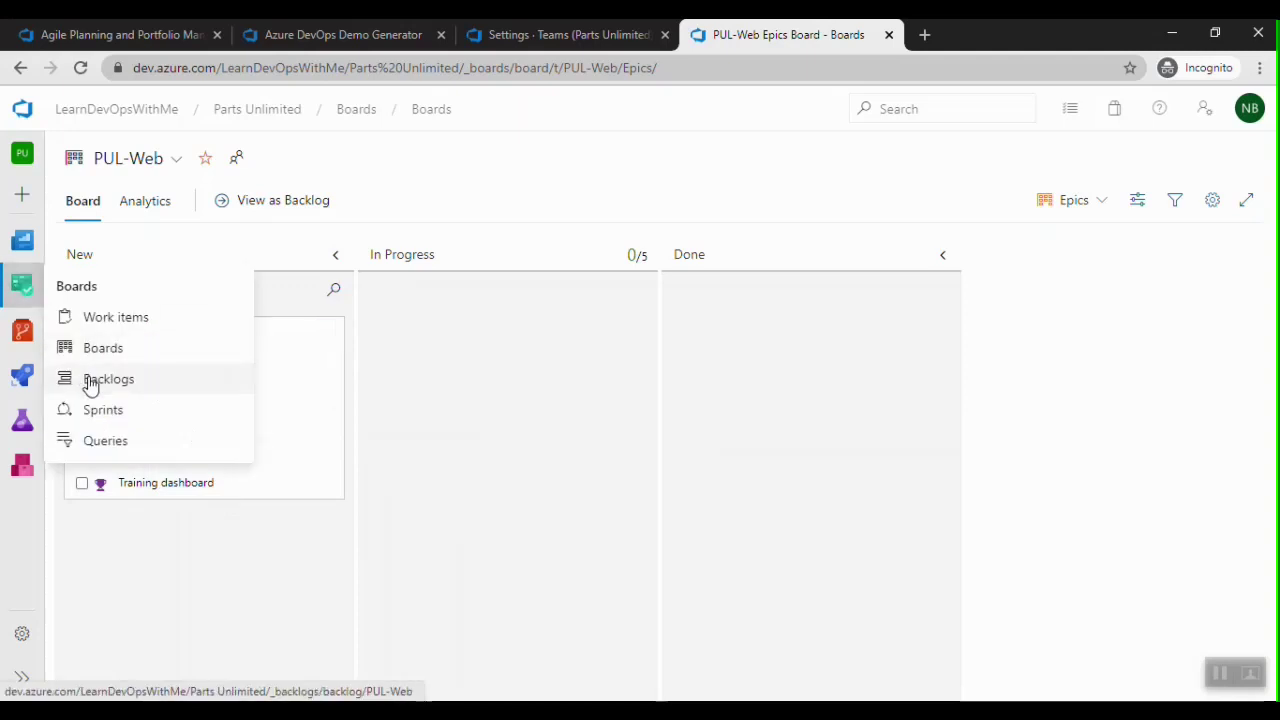
left_click(90, 383)
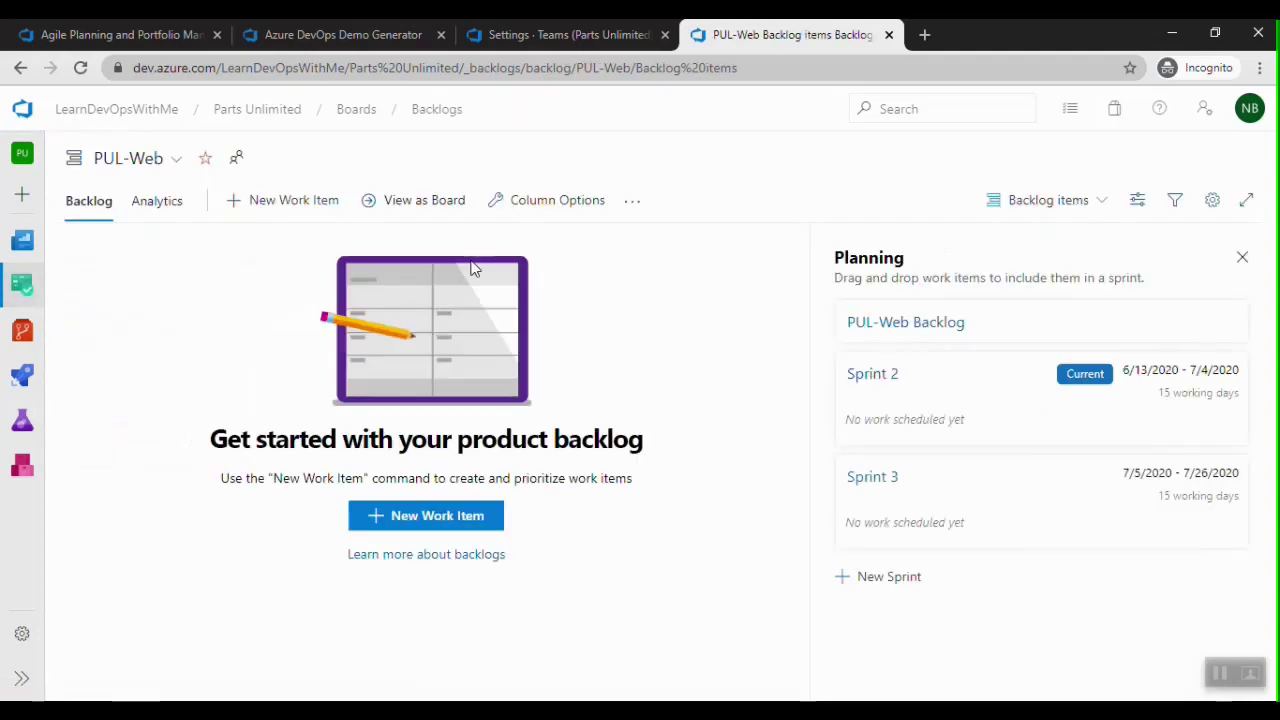
left_click(1018, 210)
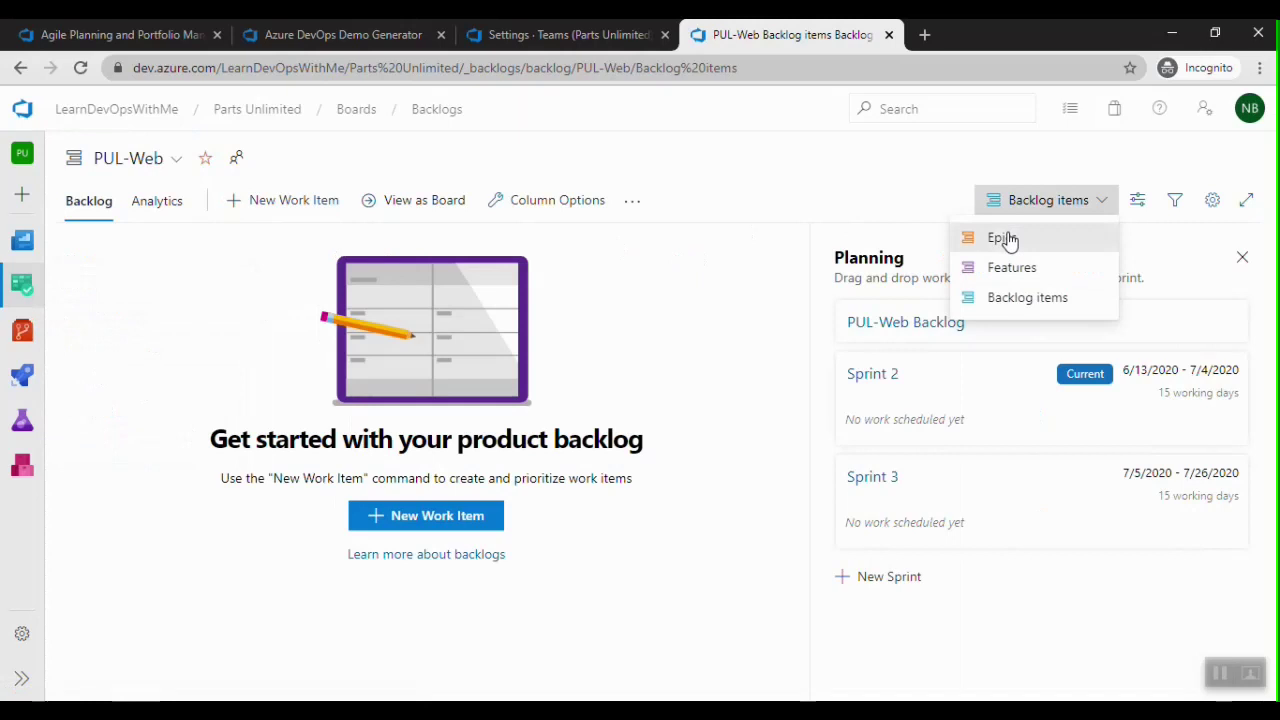
left_click(1006, 240)
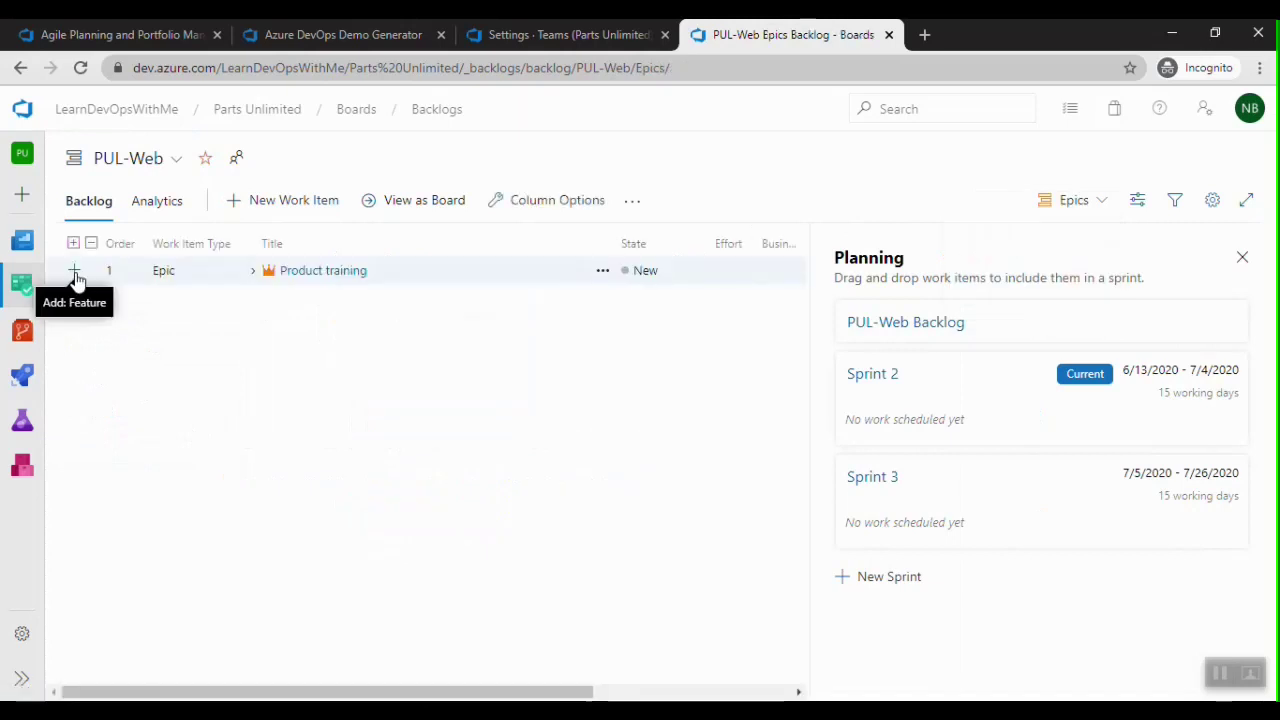
left_click(75, 272)
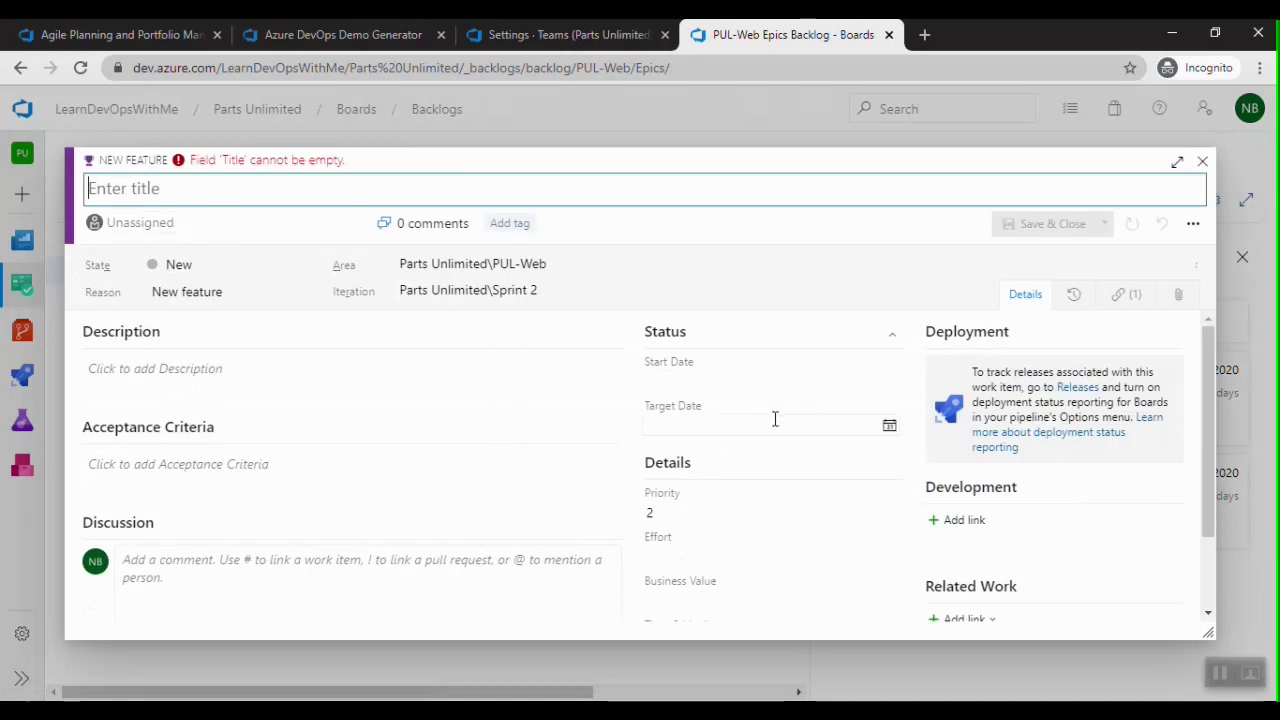
scroll(775, 419, "down", 2)
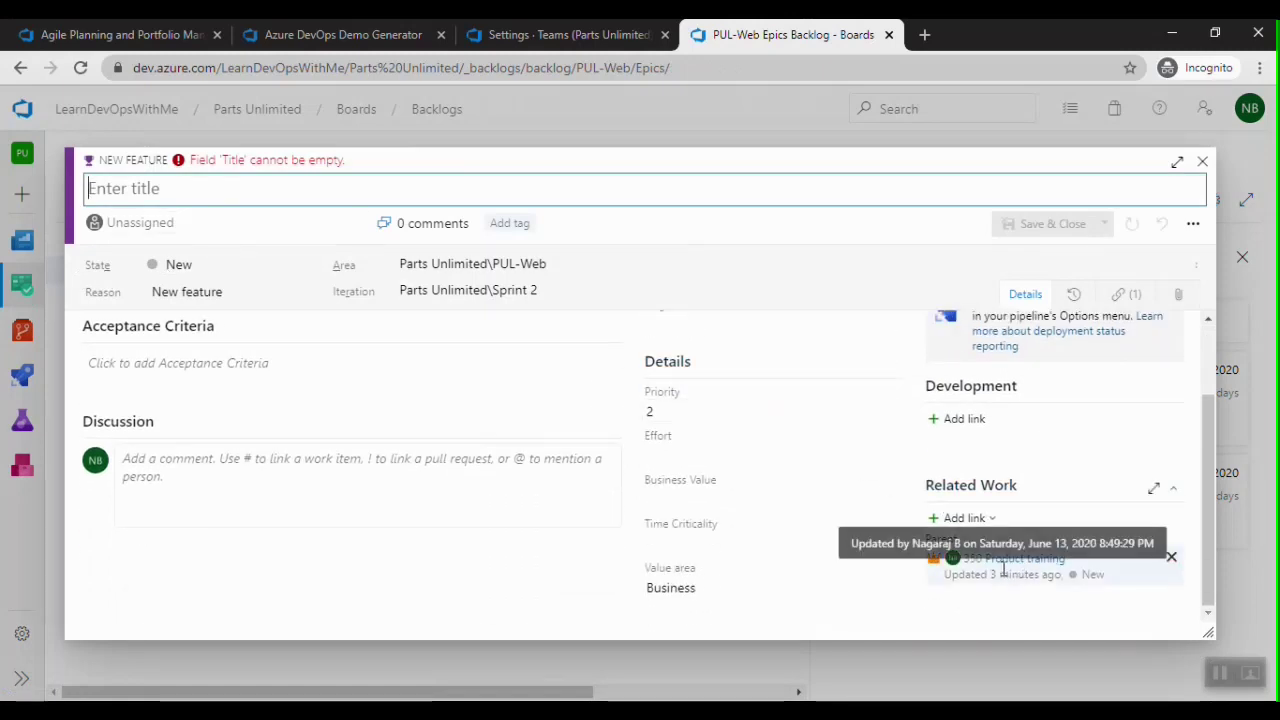
left_click(1200, 164)
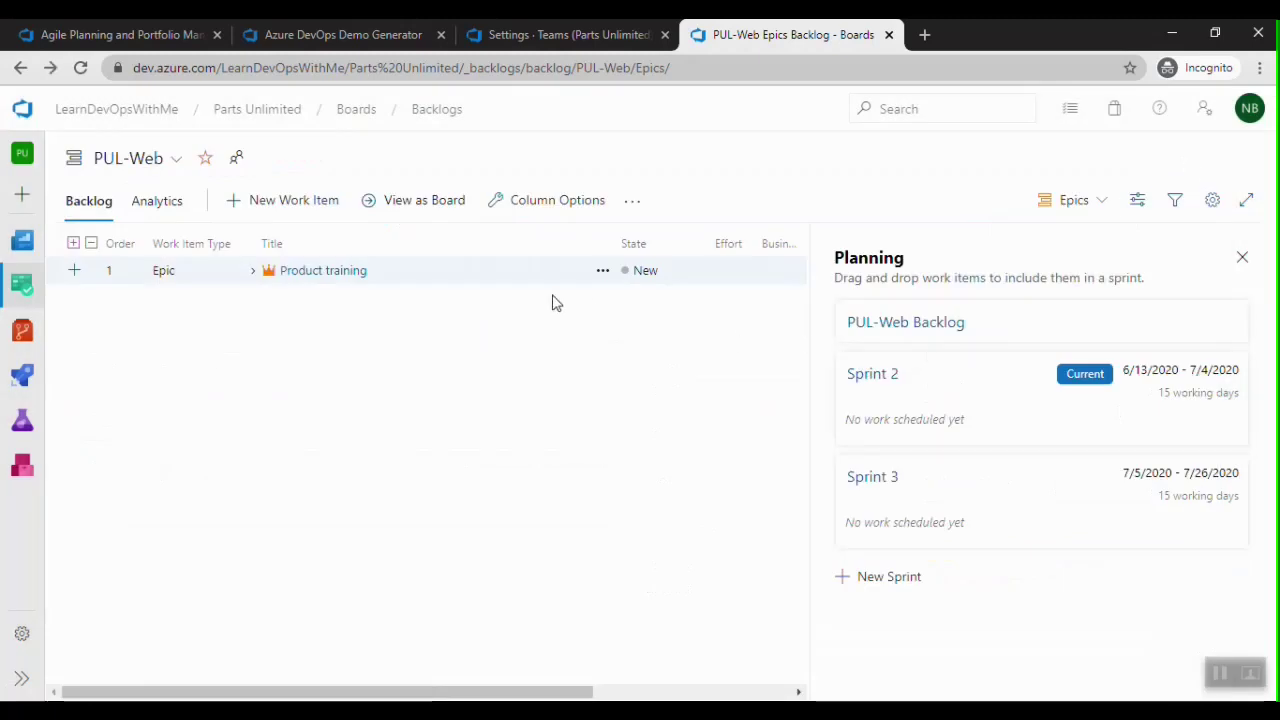
Return from the backlog to the board view and show the Features level
left_click(408, 208)
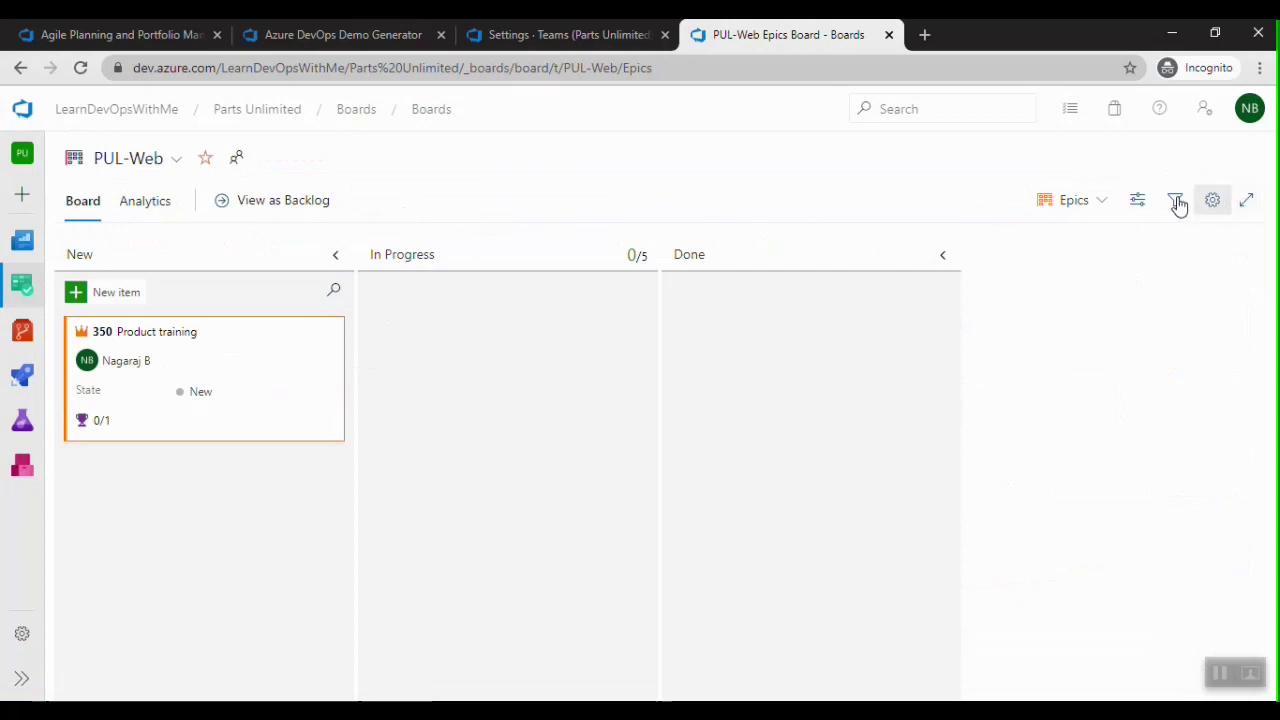
left_click(1043, 208)
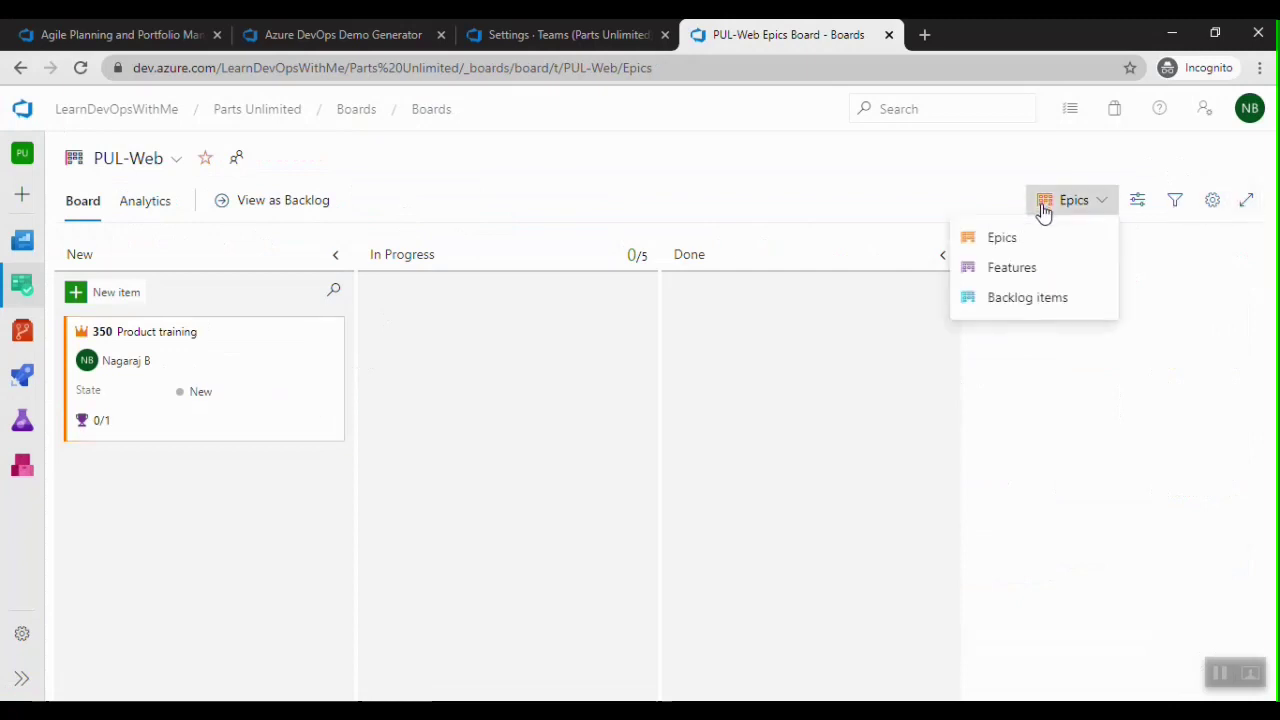
left_click(1008, 270)
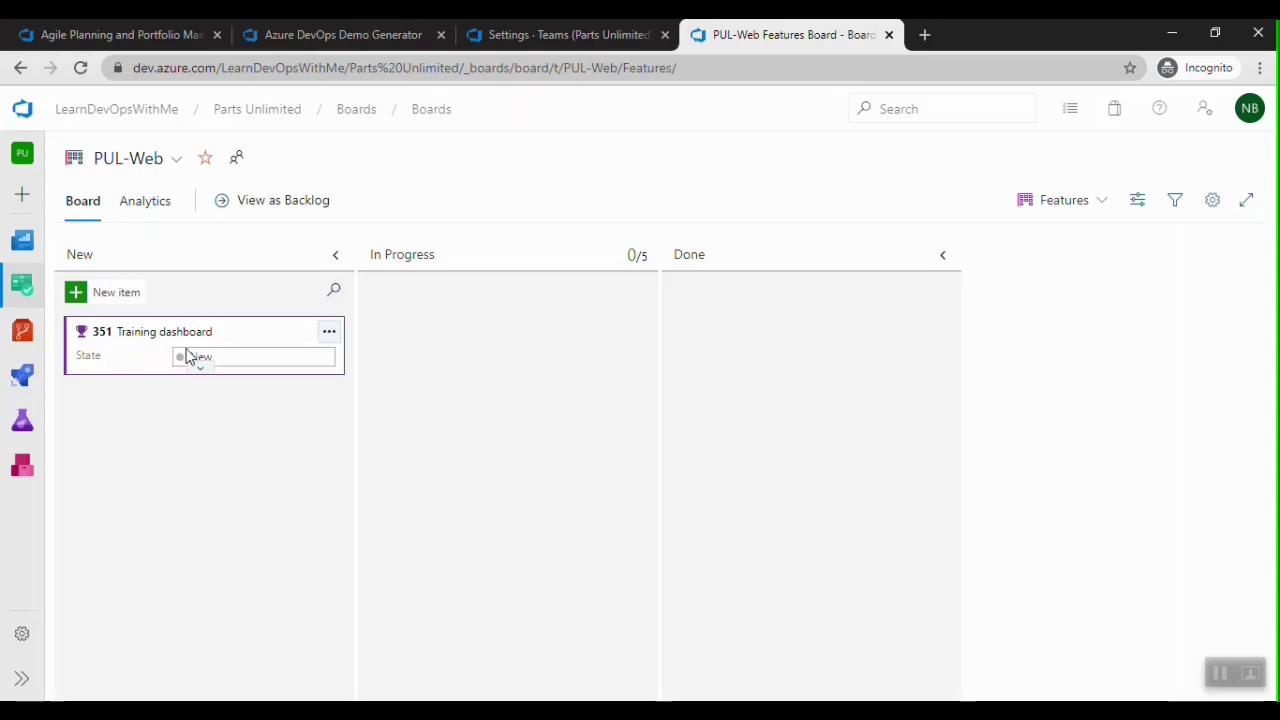
Copy "As a customer, I want to view new tutorials" from the PowerPoint slide and add it as a product backlog item under Training dashboard
key("alt+Tab")
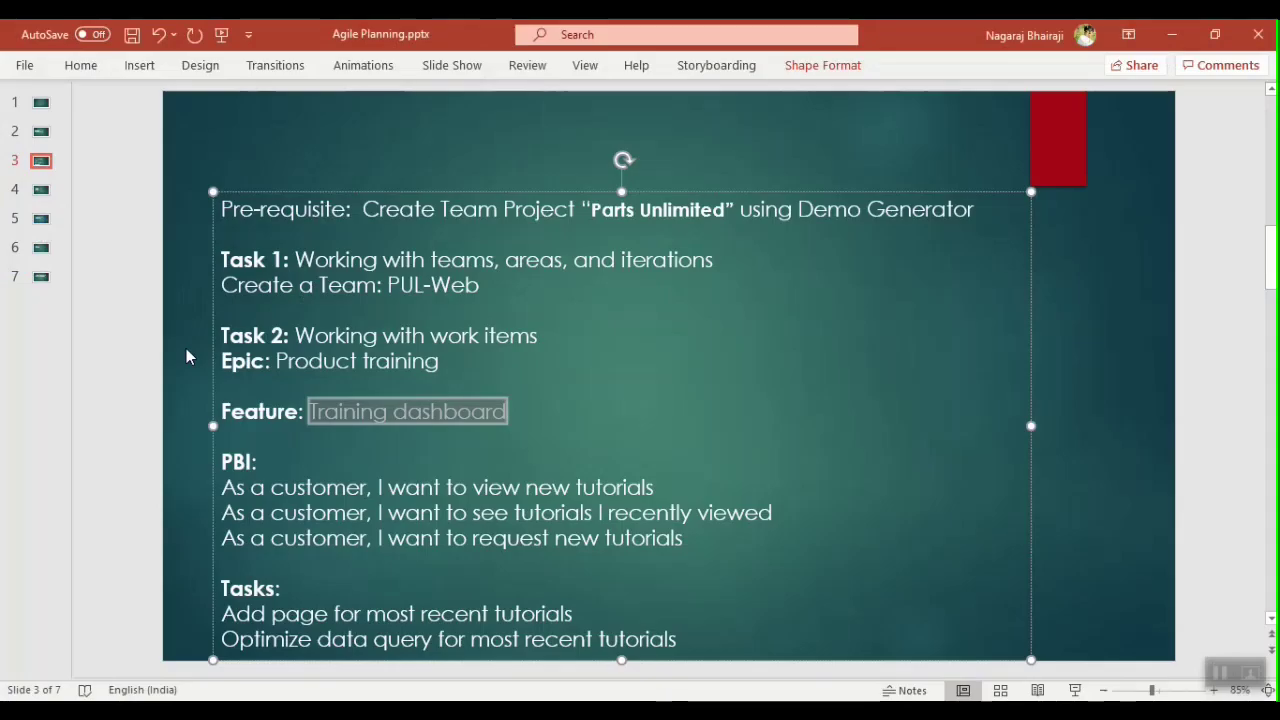
left_click(684, 485)
left_click_drag(684, 485, 236, 481)
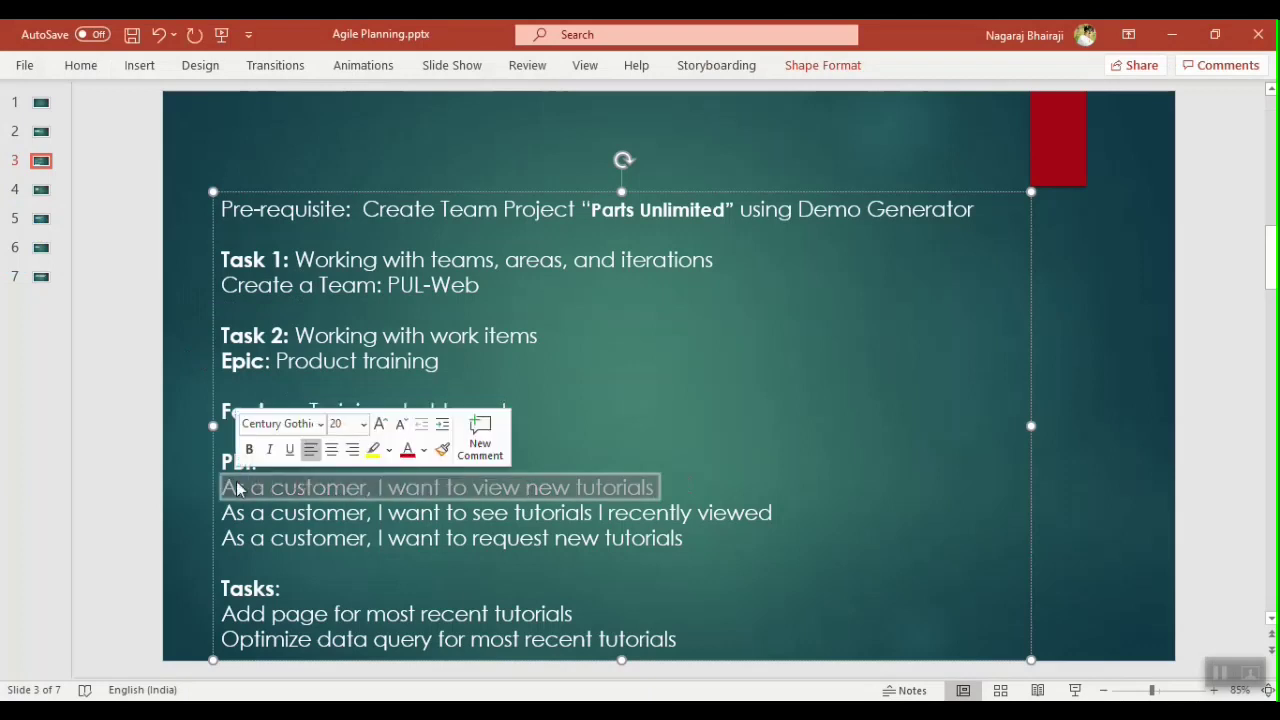
key("alt+Tab")
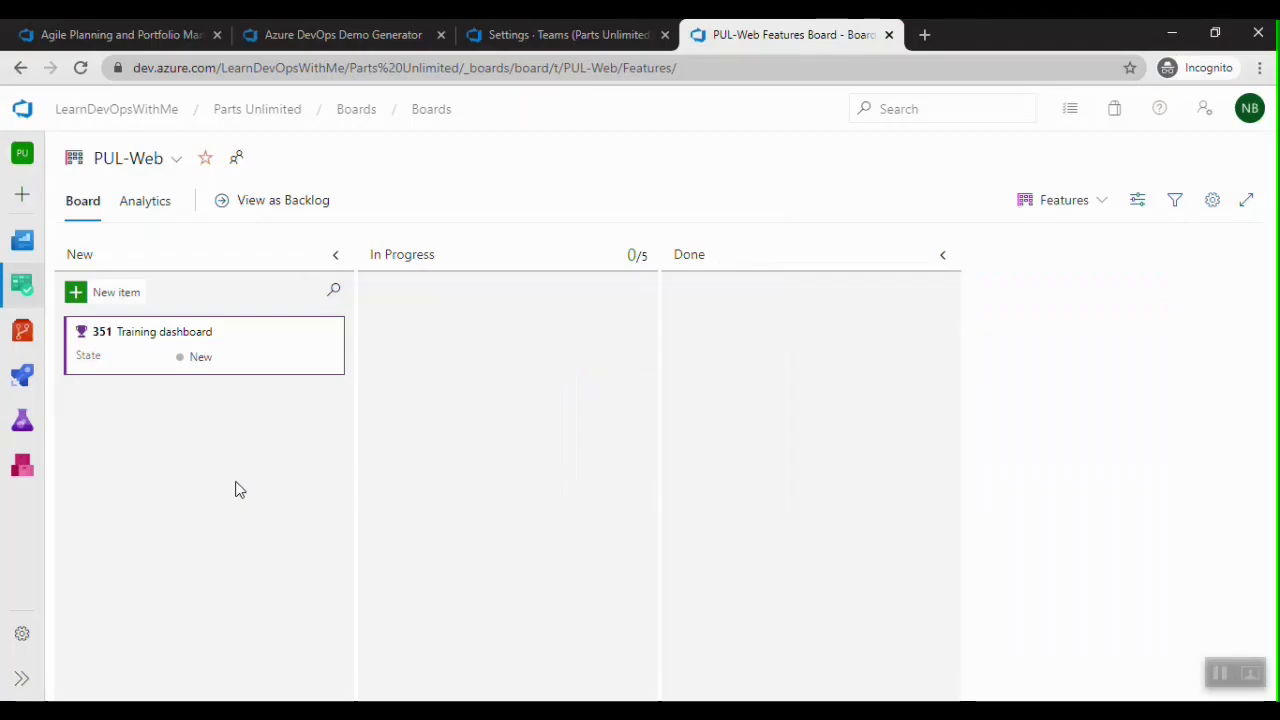
left_click(329, 334)
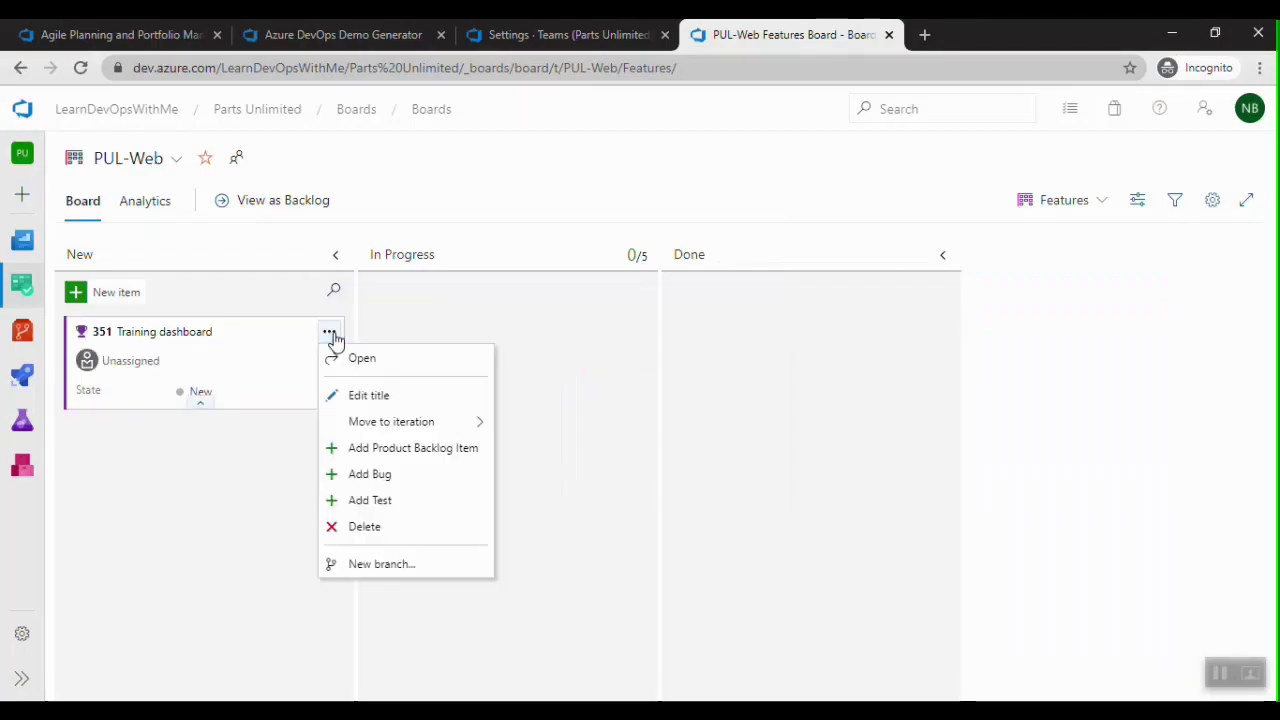
left_click(383, 449)
type("tutorials")
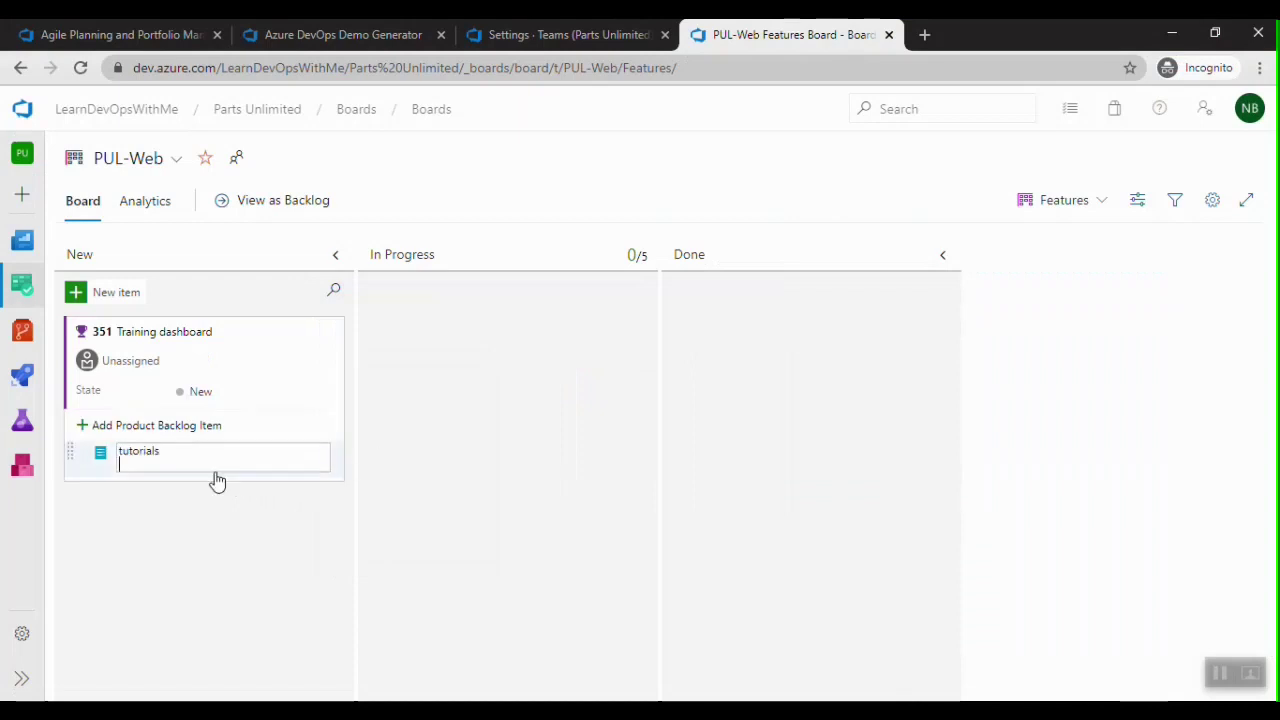
left_click(209, 511)
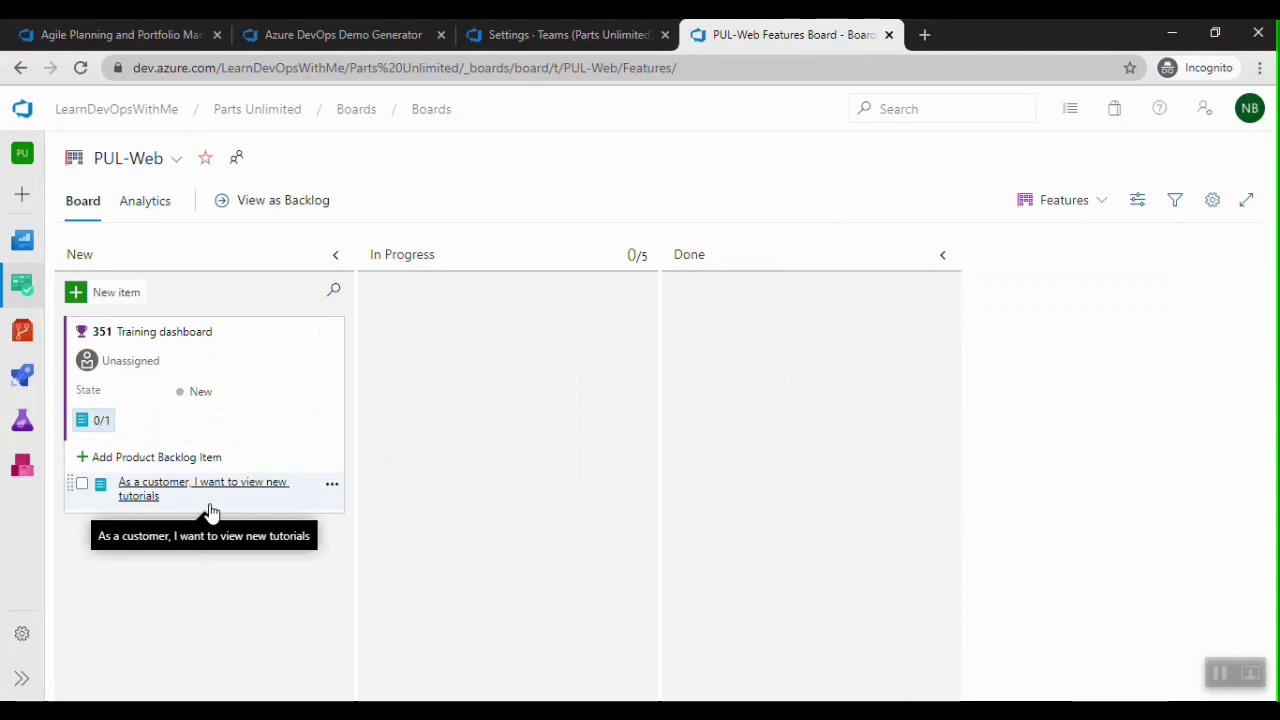
Copy "As a customer, I want to see tutorials I recently viewed" from PowerPoint and add it as Training dashboard's second product backlog item
key("alt+Tab")
left_click_drag(797, 512, 223, 510)
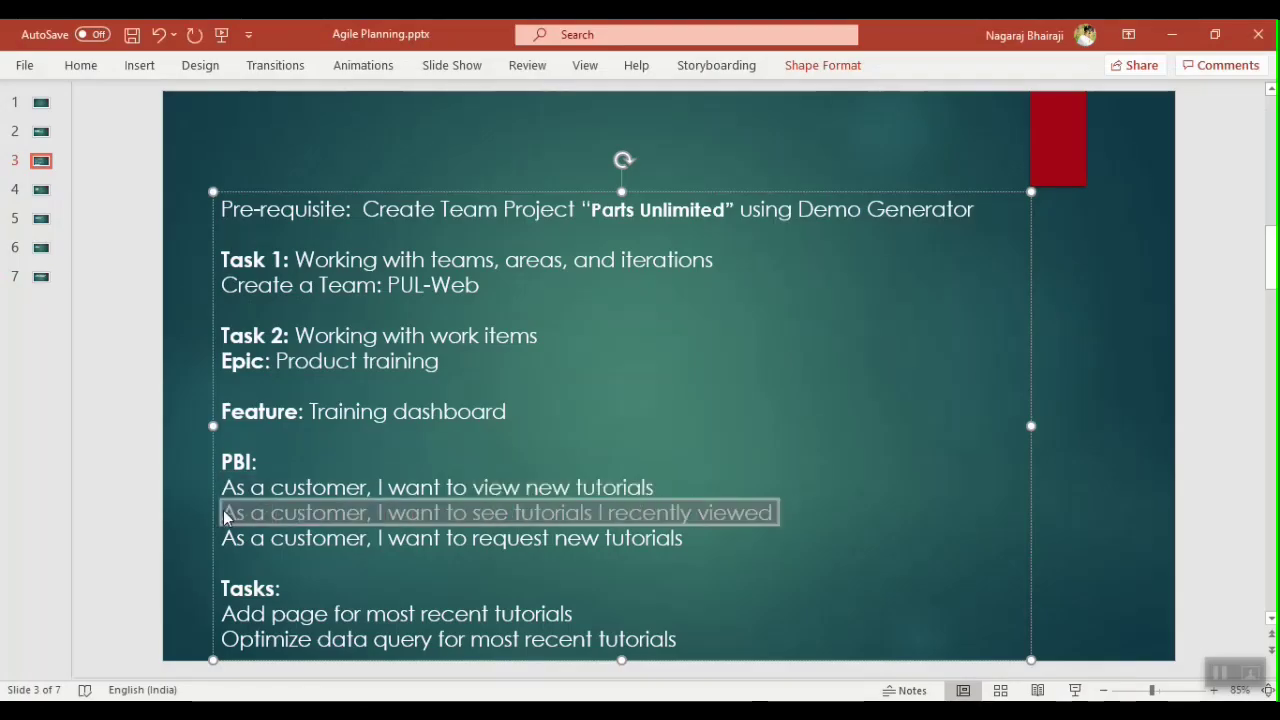
key("alt+Tab")
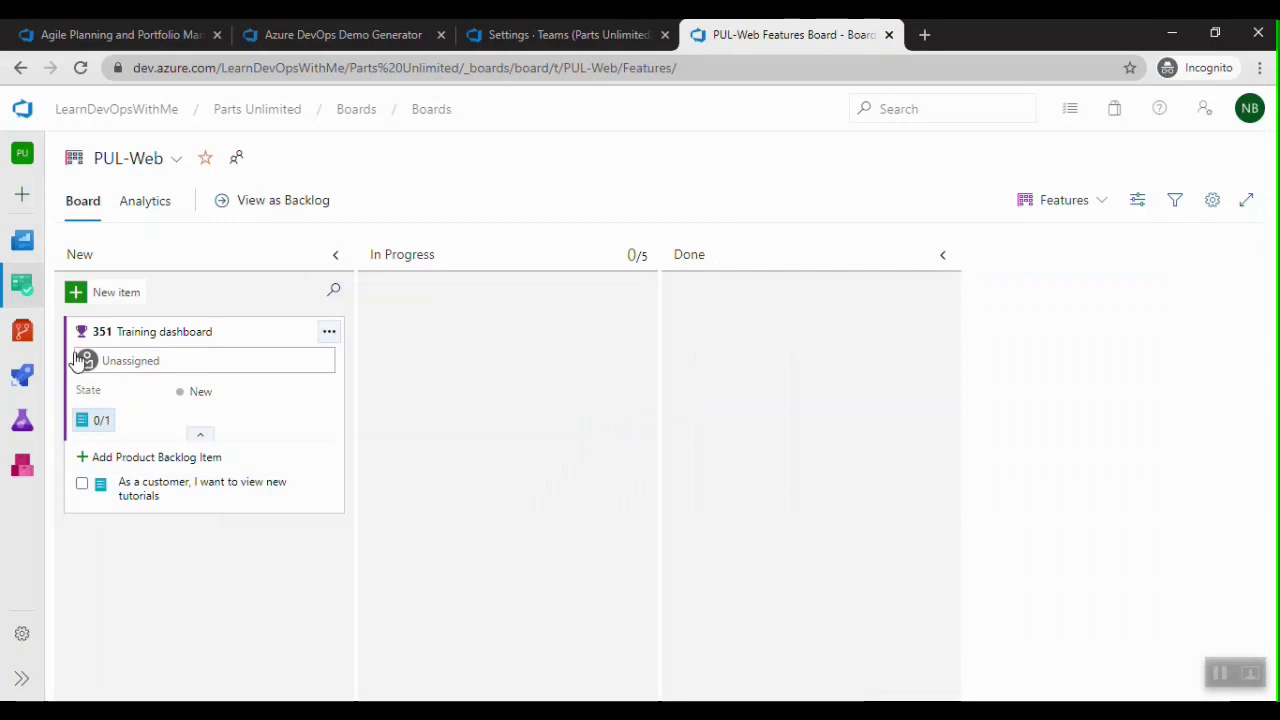
left_click(83, 460)
type("recently viewed")
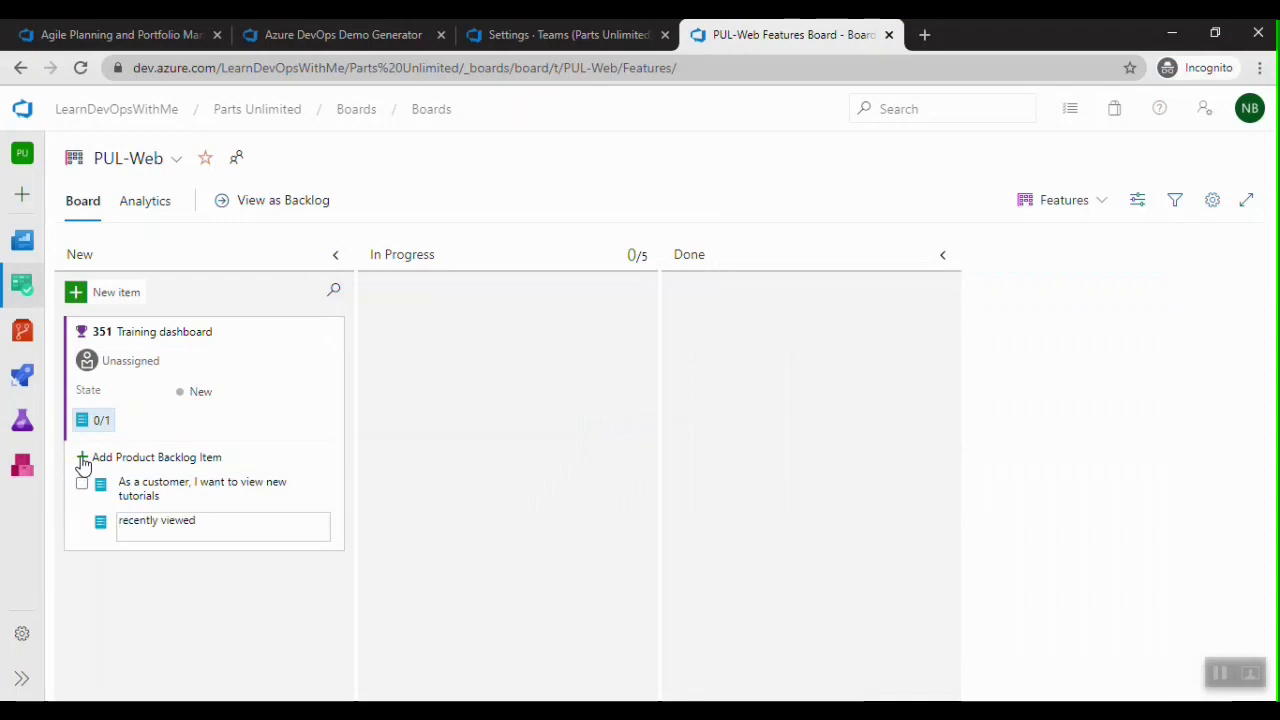
Copy "As a customer, I want to request new tutorials" from PowerPoint and add it as Training dashboard's third product backlog item
key("alt+Tab")
left_click_drag(686, 540, 214, 541)
key("ctrl+c")
key("alt+Tab")
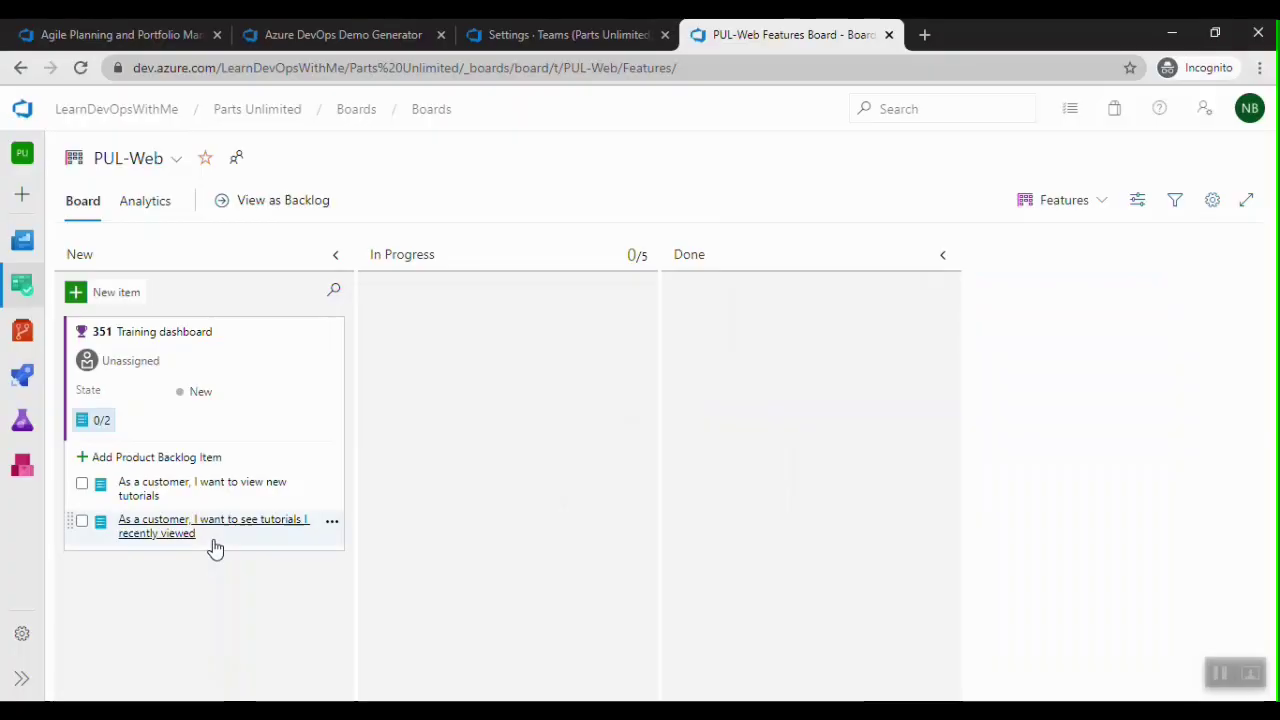
left_click(82, 457)
key("ctrl+v")
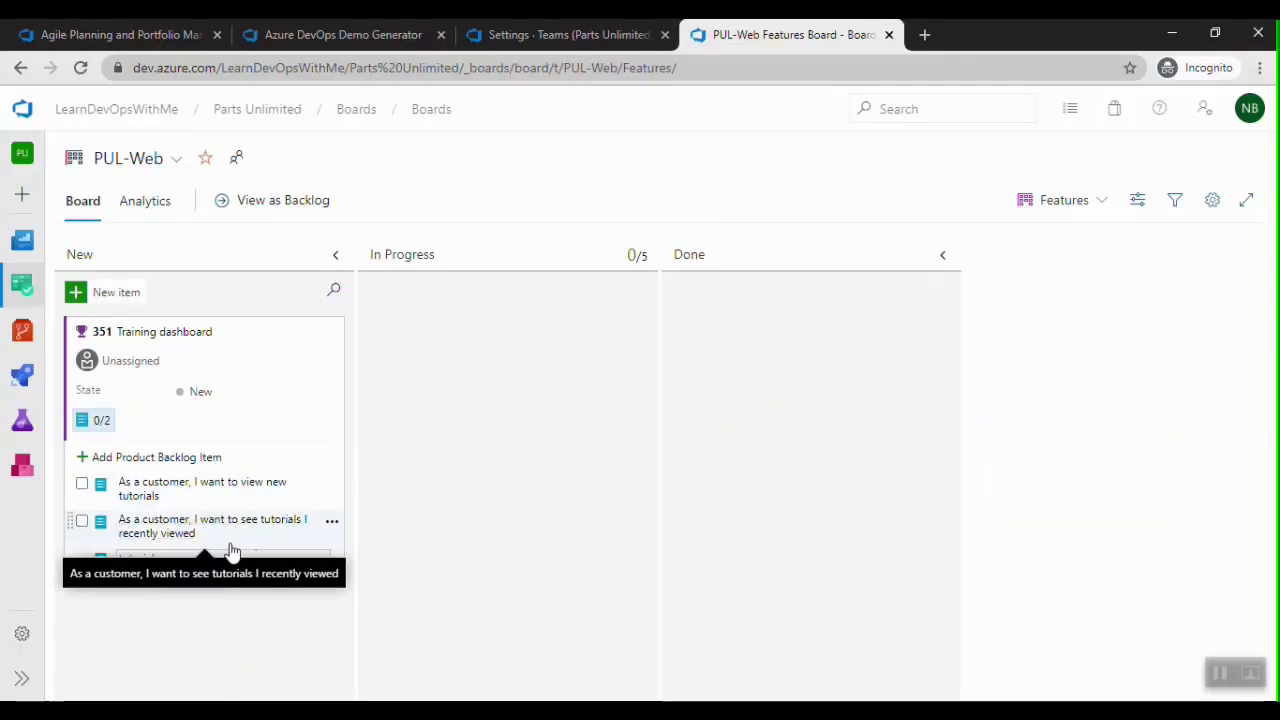
key("Return")
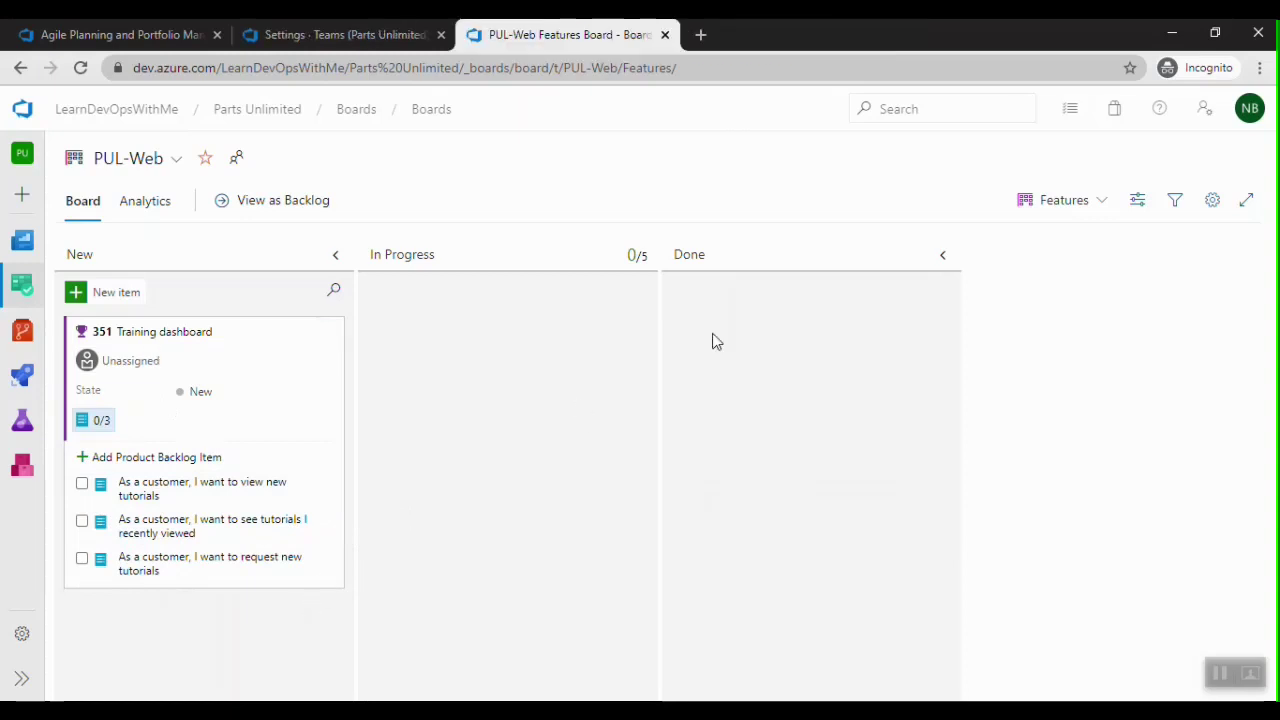
Show the Backlog items level on the board and move the "view new tutorials" item from New to Approved
left_click(1028, 215)
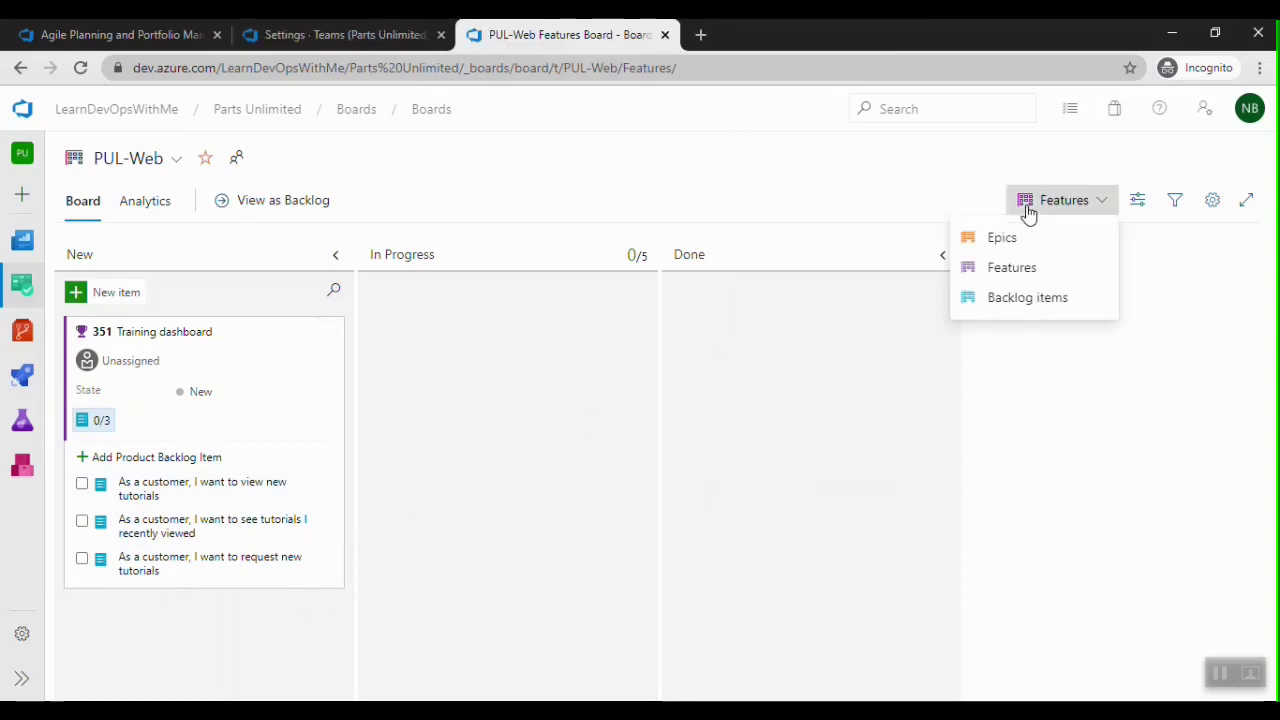
left_click(1020, 300)
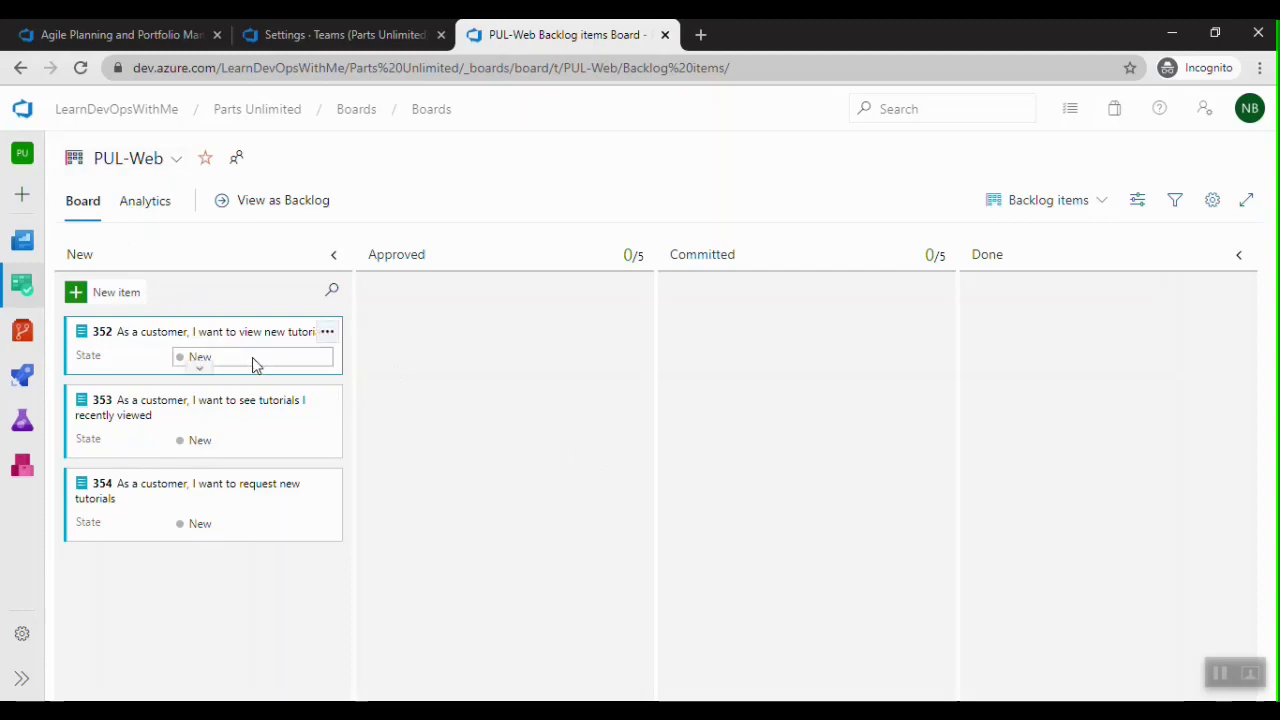
mouse_move(257, 351)
left_mouse_down()
mouse_move(447, 398)
mouse_move(585, 368)
mouse_move(573, 358)
left_mouse_up()
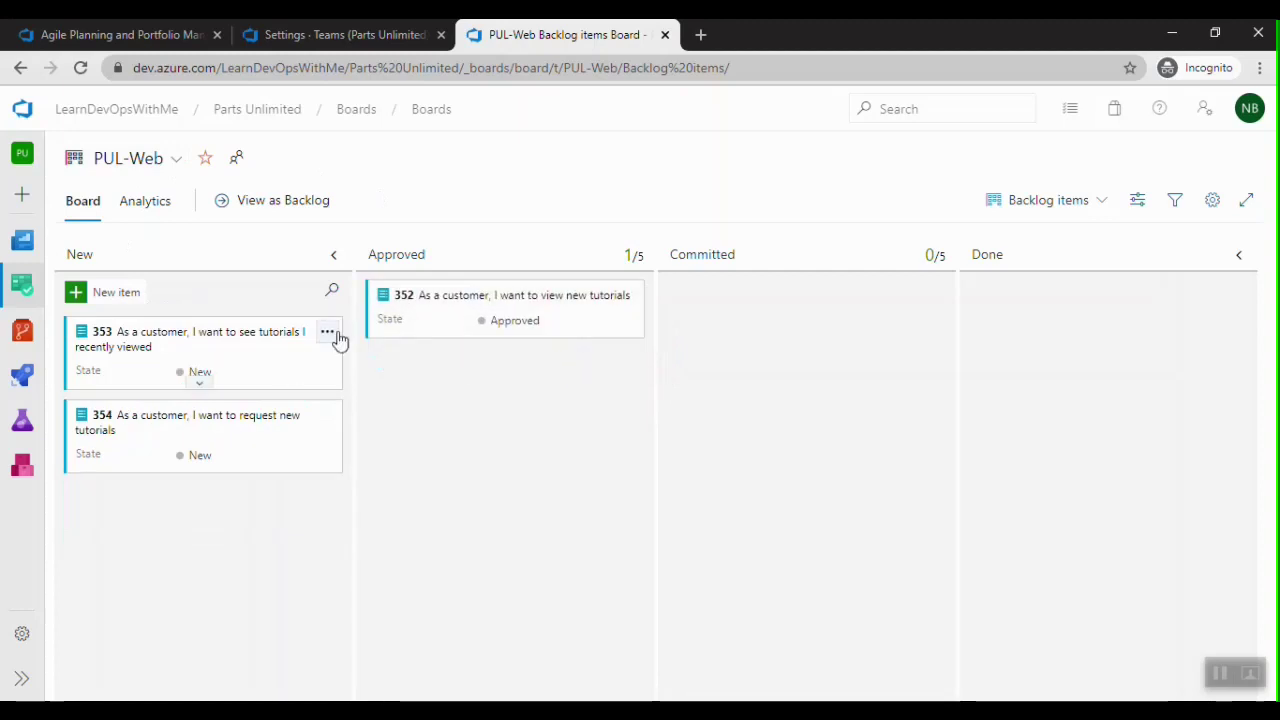
Move the "see tutorials I recently viewed" item from New to Committed and switch from the board to the backlog view
mouse_move(303, 362)
left_mouse_down()
mouse_move(703, 400)
mouse_move(791, 346)
mouse_move(874, 331)
left_mouse_up()
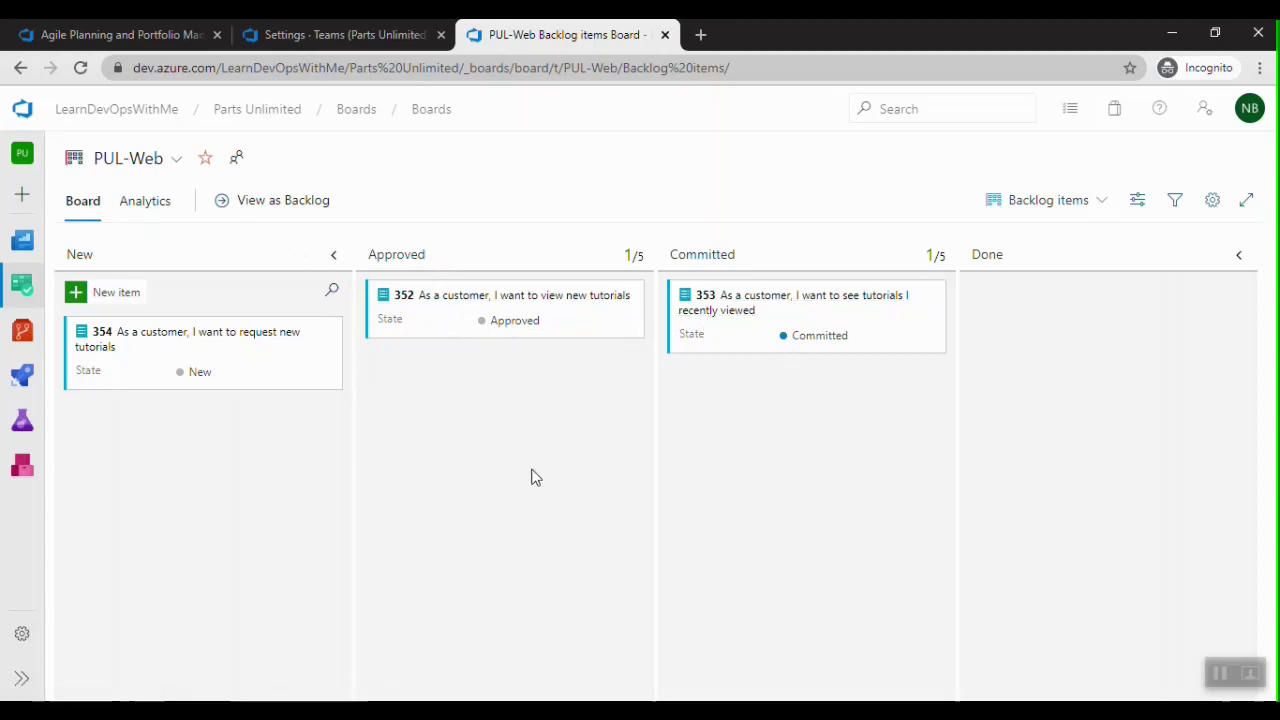
left_click(260, 207)
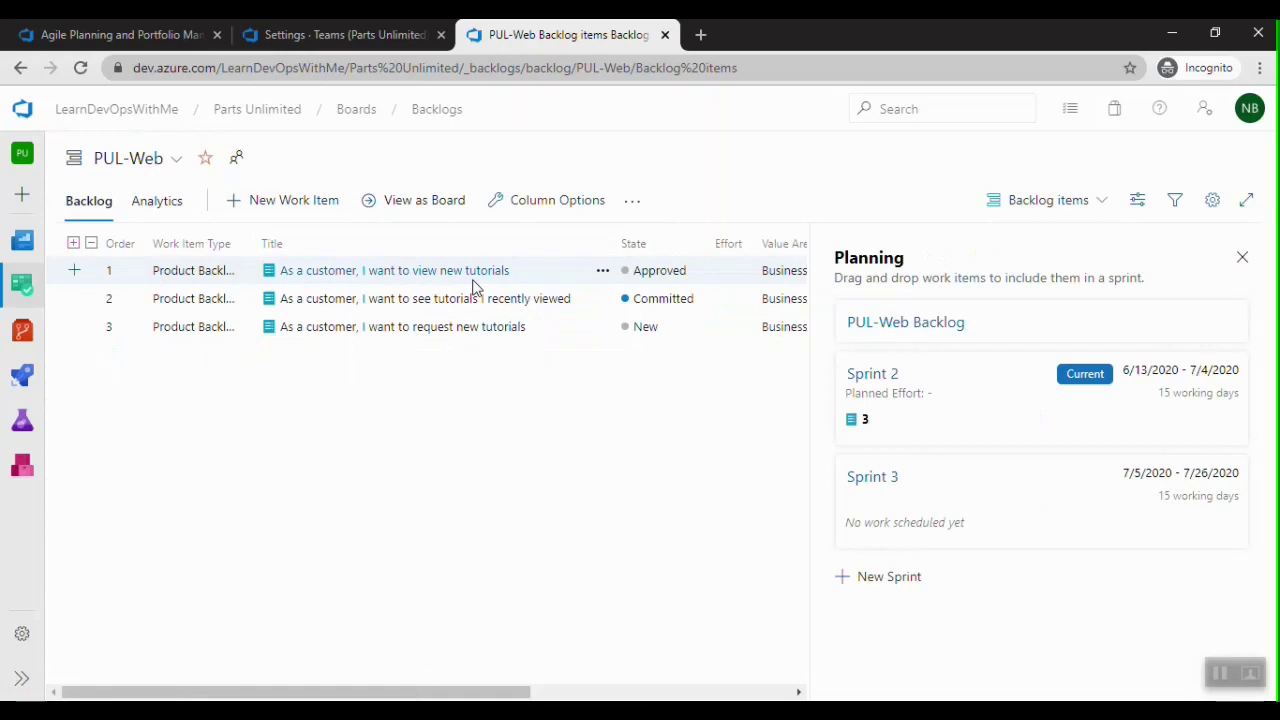
Copy "Add page for most recent tutorials" from PowerPoint and use it as the title of a new task under the "recently viewed" item
key("alt+Tab")
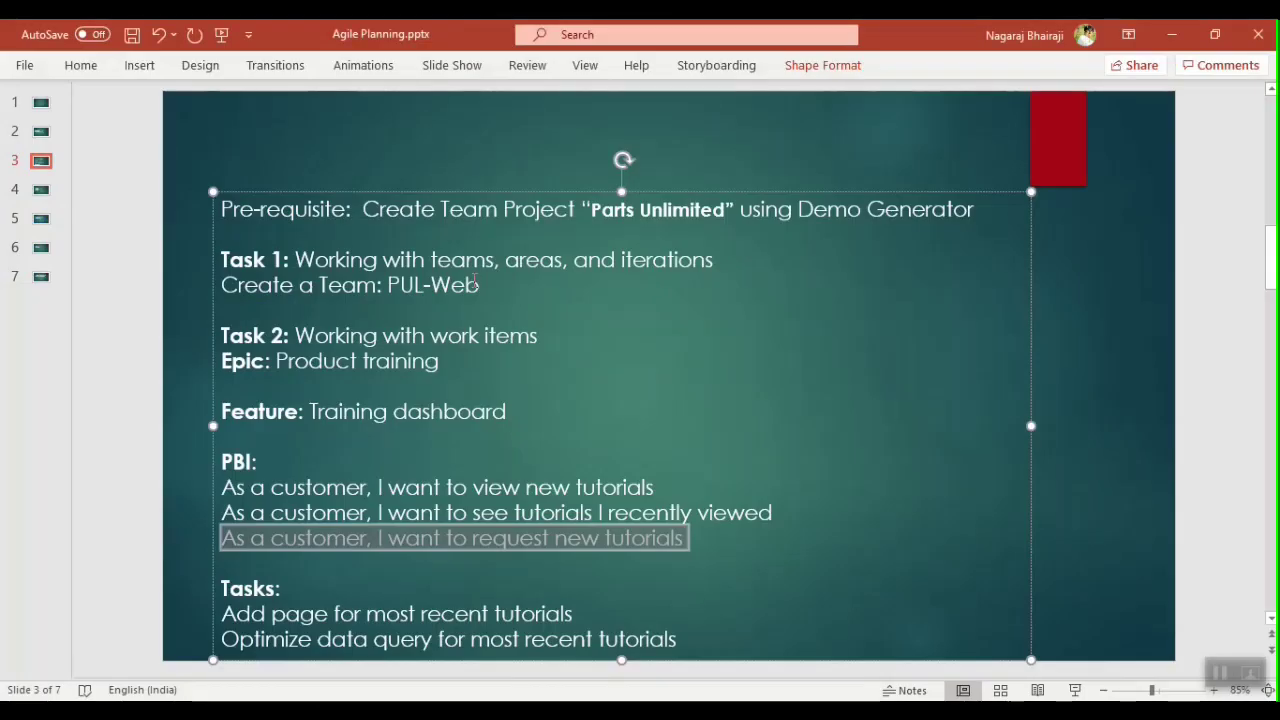
left_click_drag(224, 614, 578, 614)
key("ctrl+c")
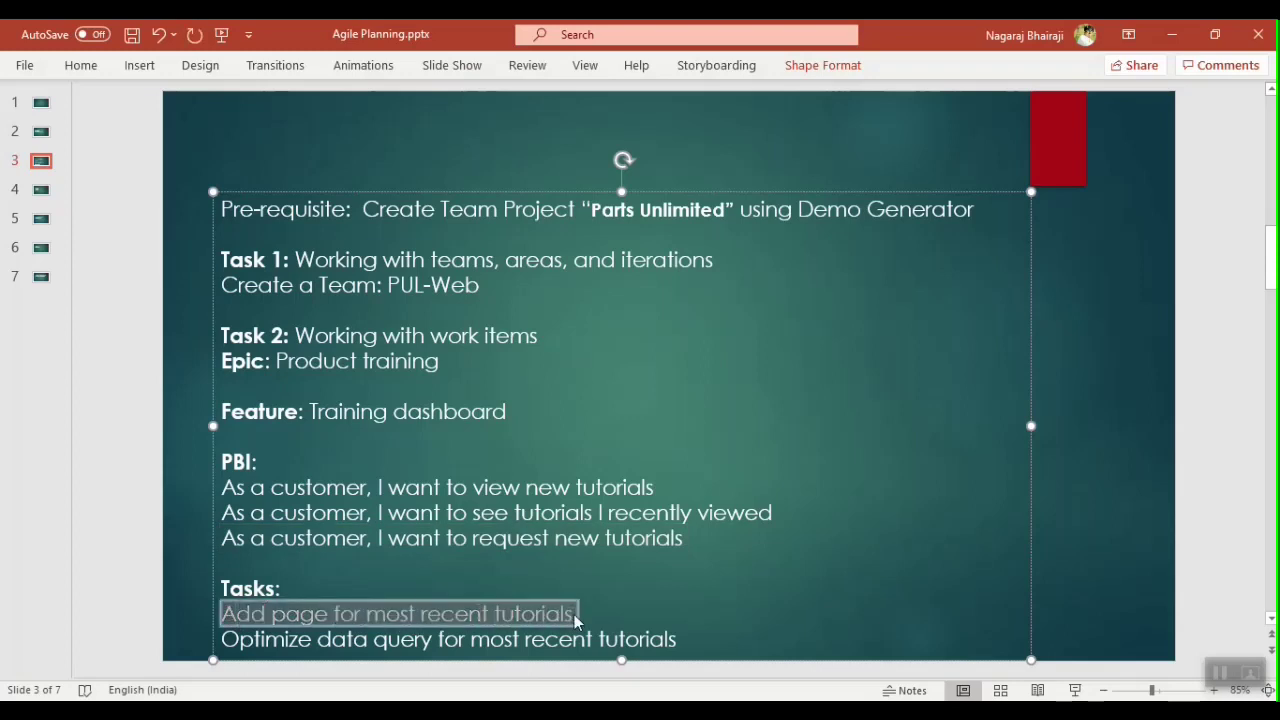
key("alt+Tab")
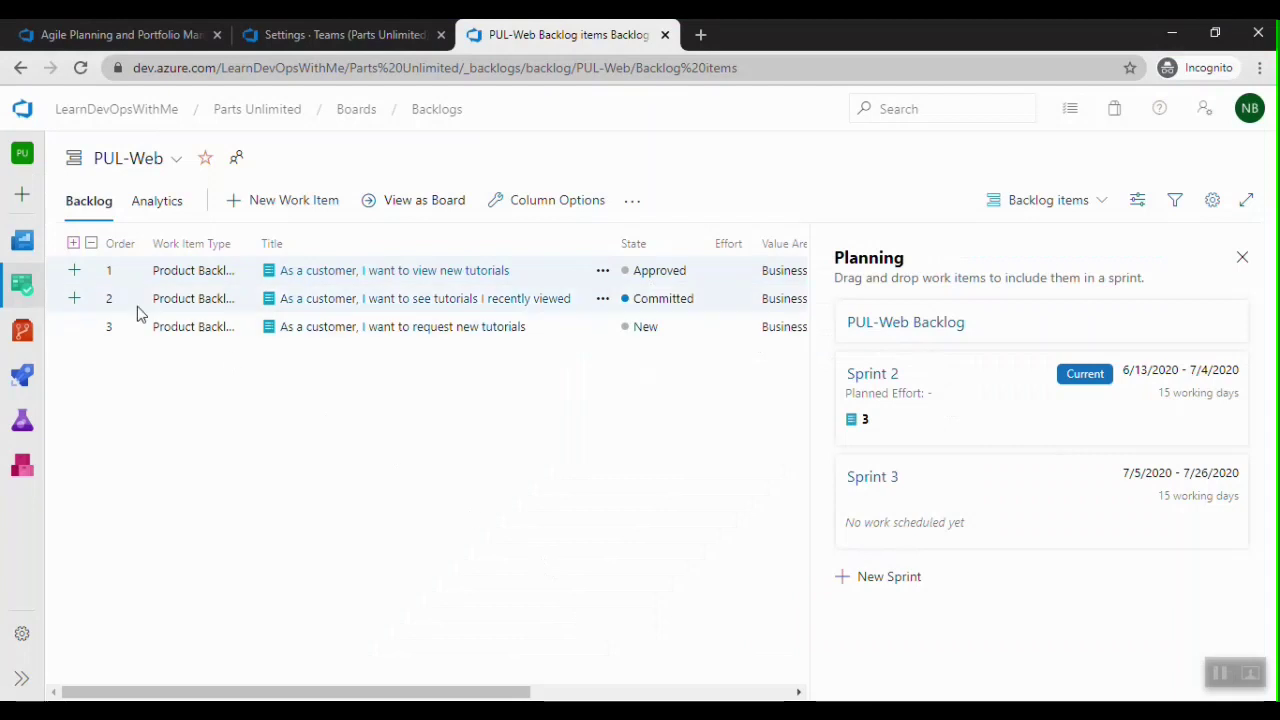
left_click(75, 300)
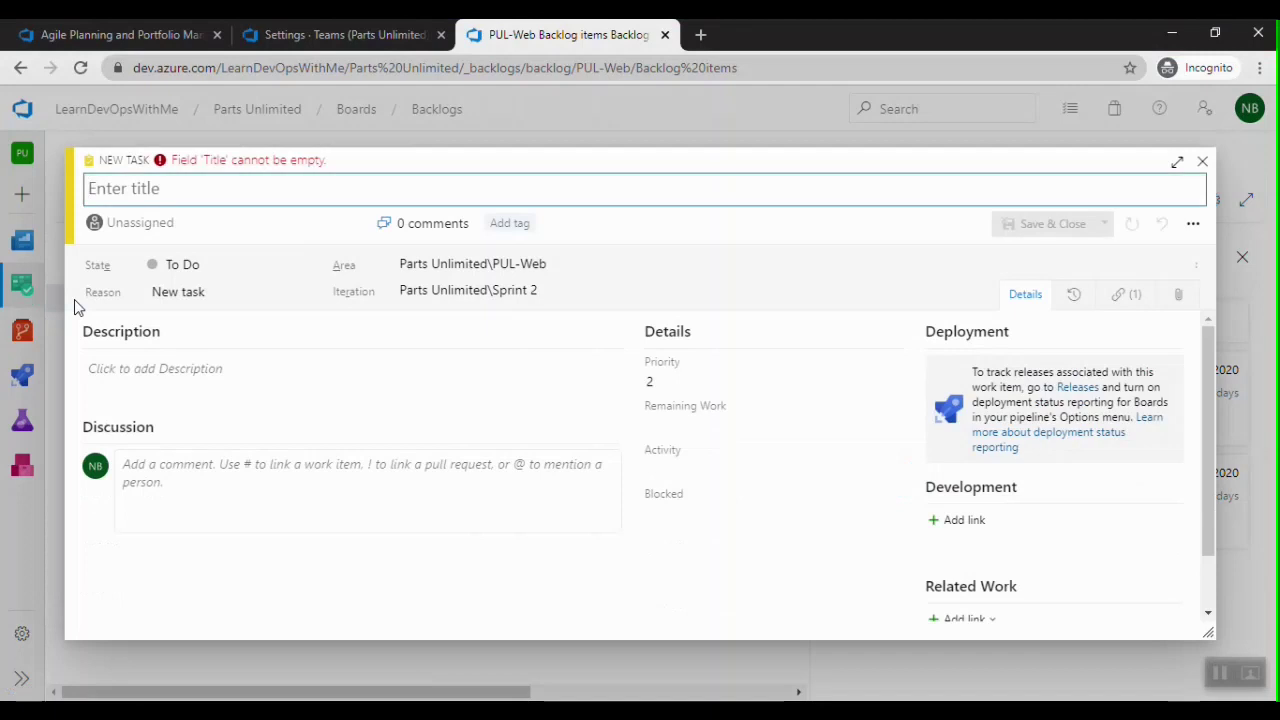
key("ctrl+v")
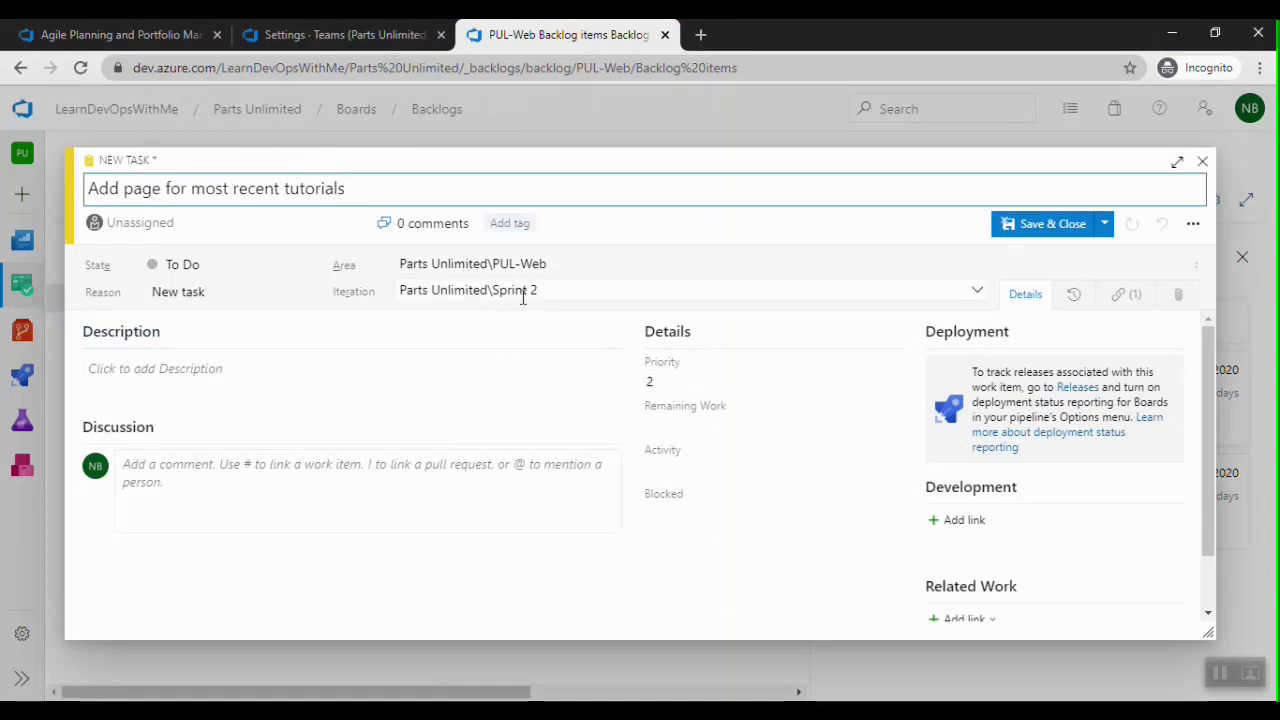
Set the new task's remaining work to 5 and its activity to Development, and save it
scroll(871, 463, "down", 2)
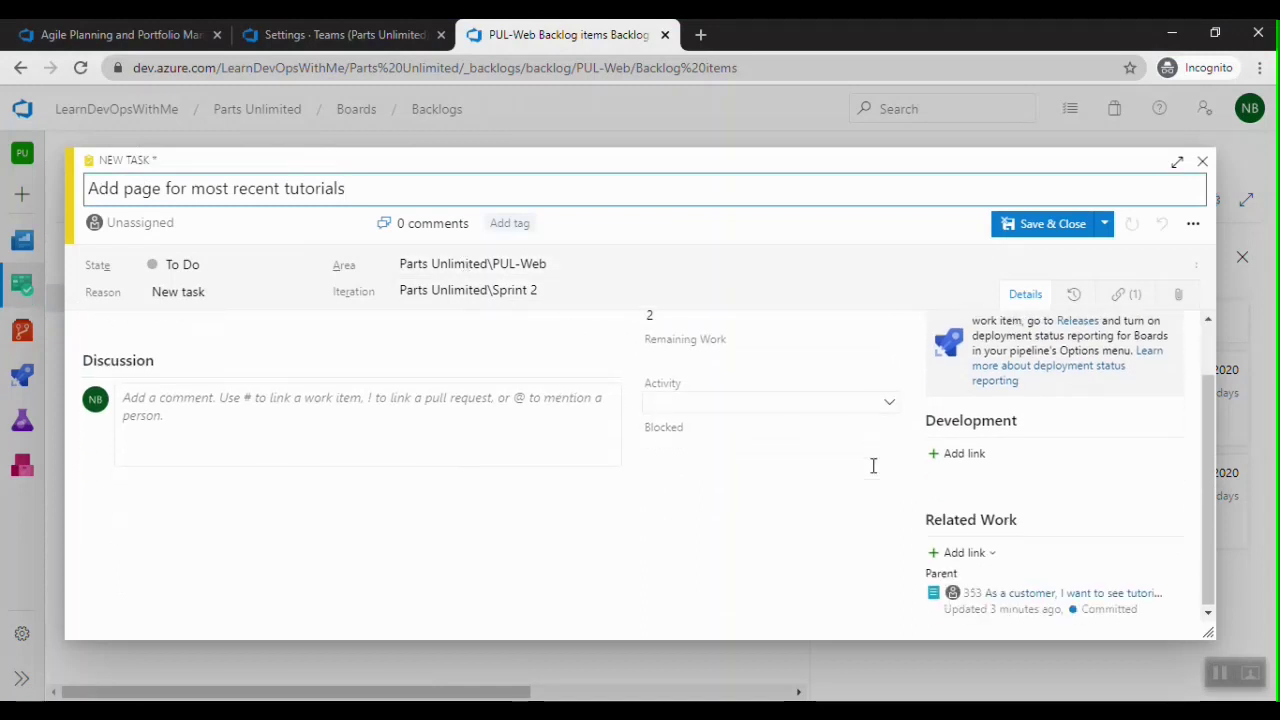
scroll(670, 437, "up", 2)
left_click(690, 425)
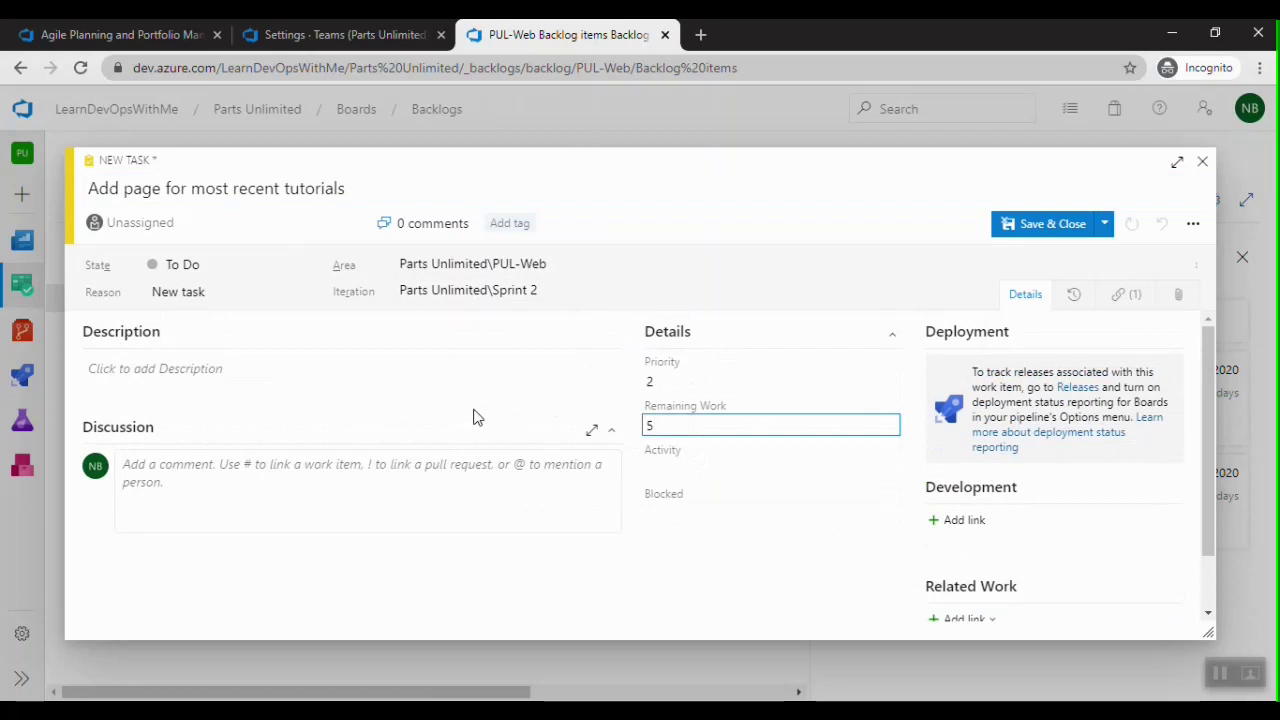
left_click(692, 469)
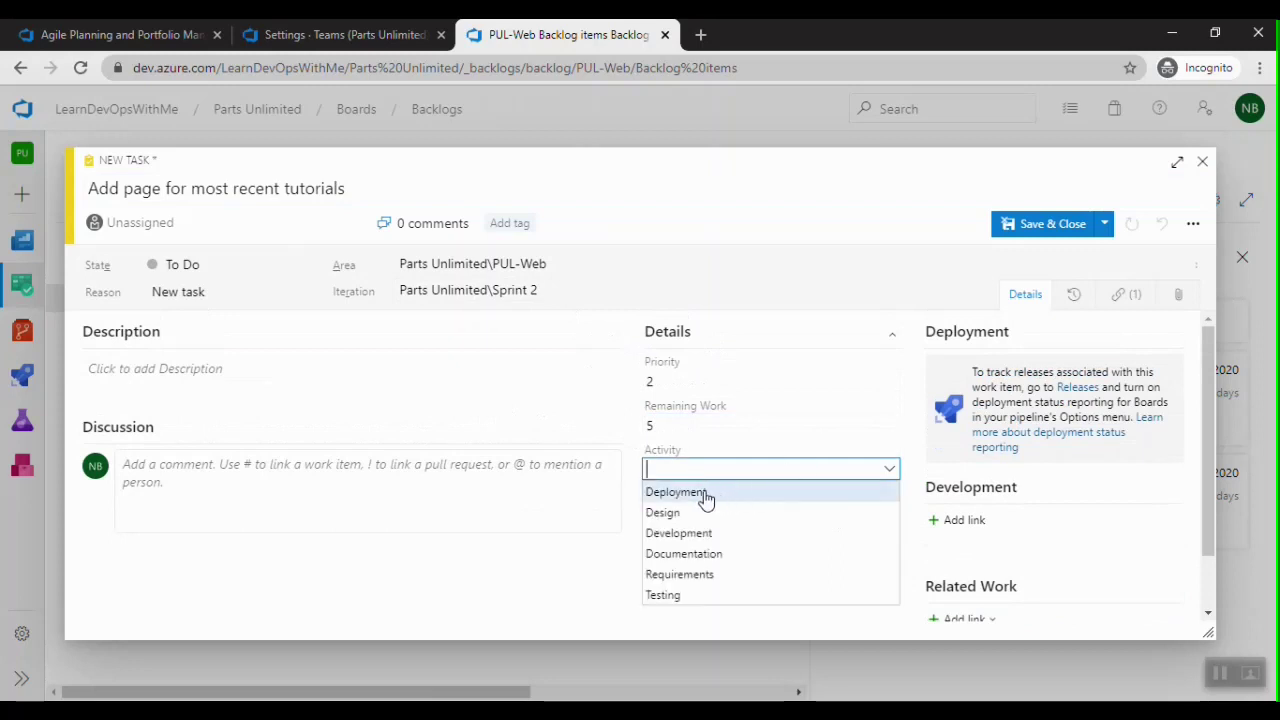
left_click(685, 533)
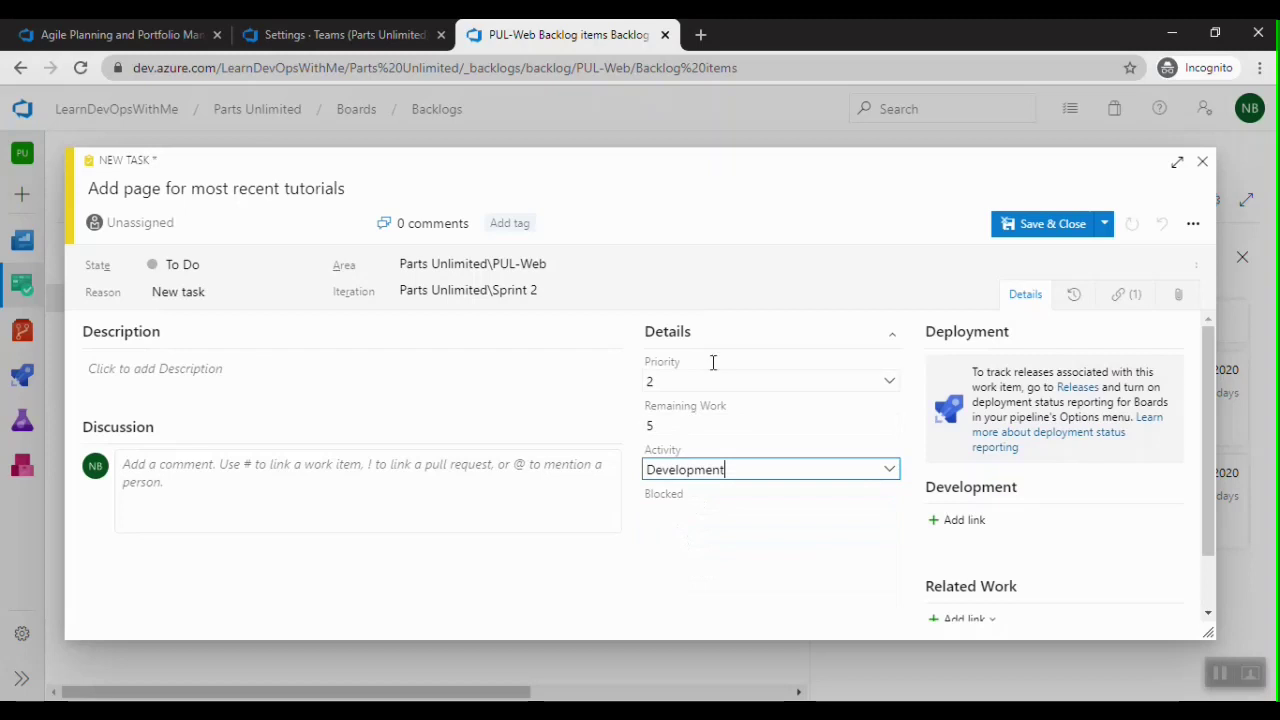
left_click(1033, 230)
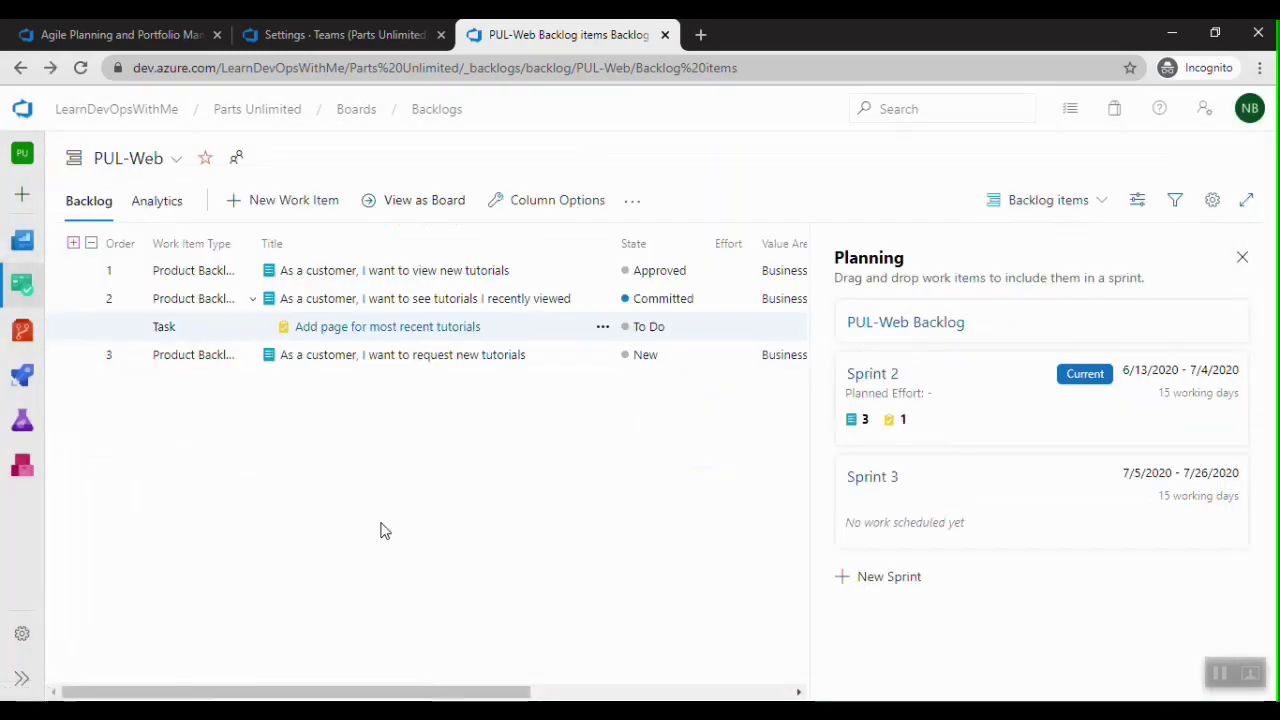
Copy "Optimize data query for most recent tutorials" from PowerPoint and title a second new task under the "recently viewed" item with it
key("alt+Tab")
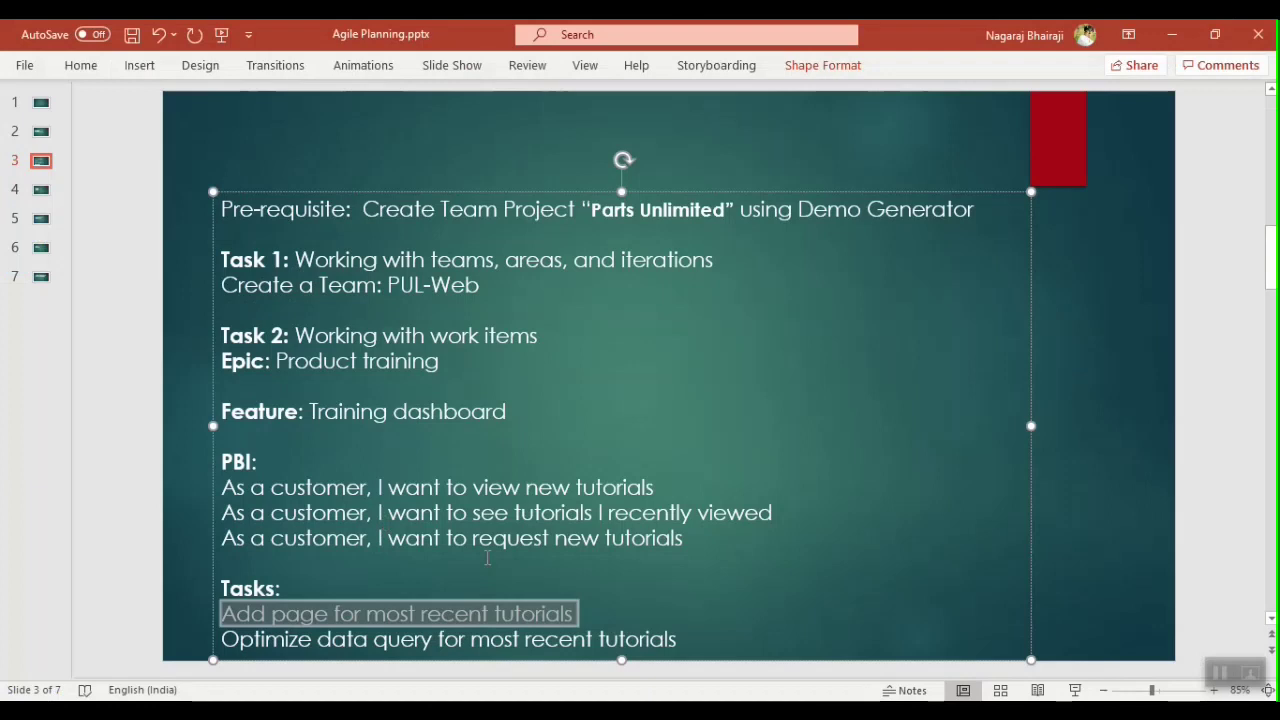
left_click(696, 639)
left_click_drag(696, 639, 228, 634)
key("ctrl+c")
key("alt+Tab")
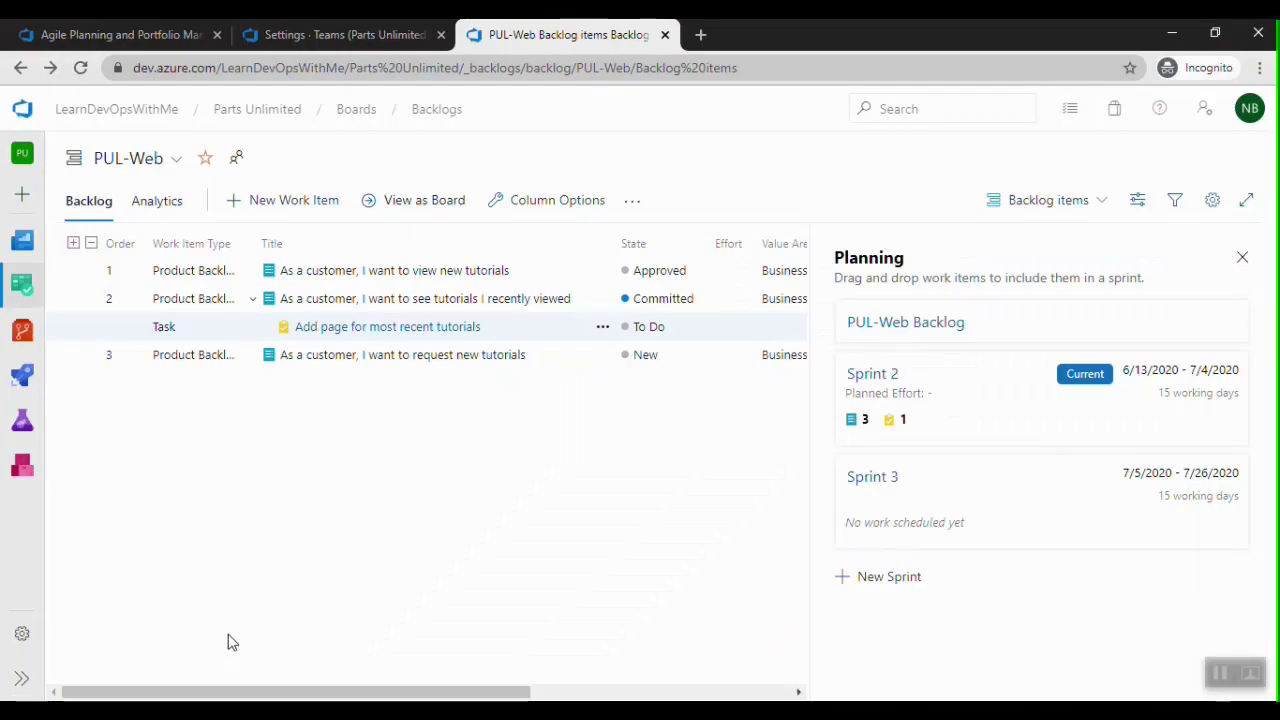
left_click(77, 299)
key("ctrl+v")
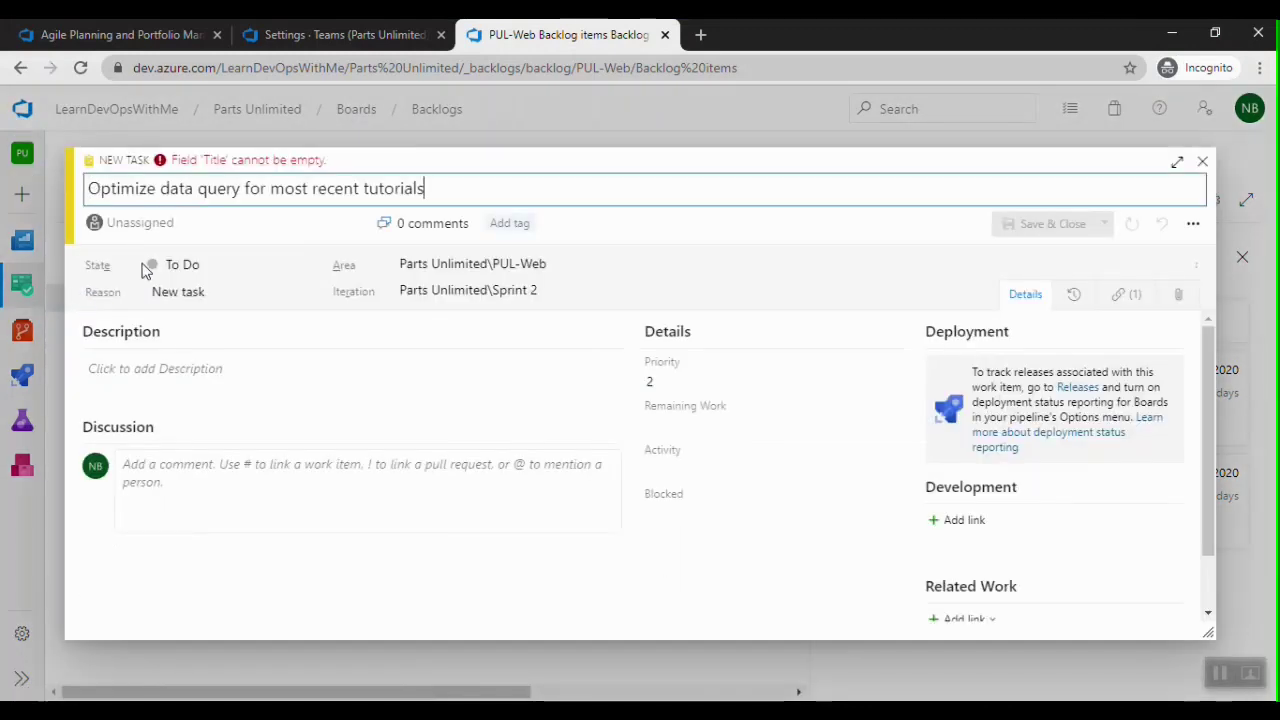
Set the data query task's remaining work to 3 and its activity to Design, and save it
left_click(688, 424)
type("3")
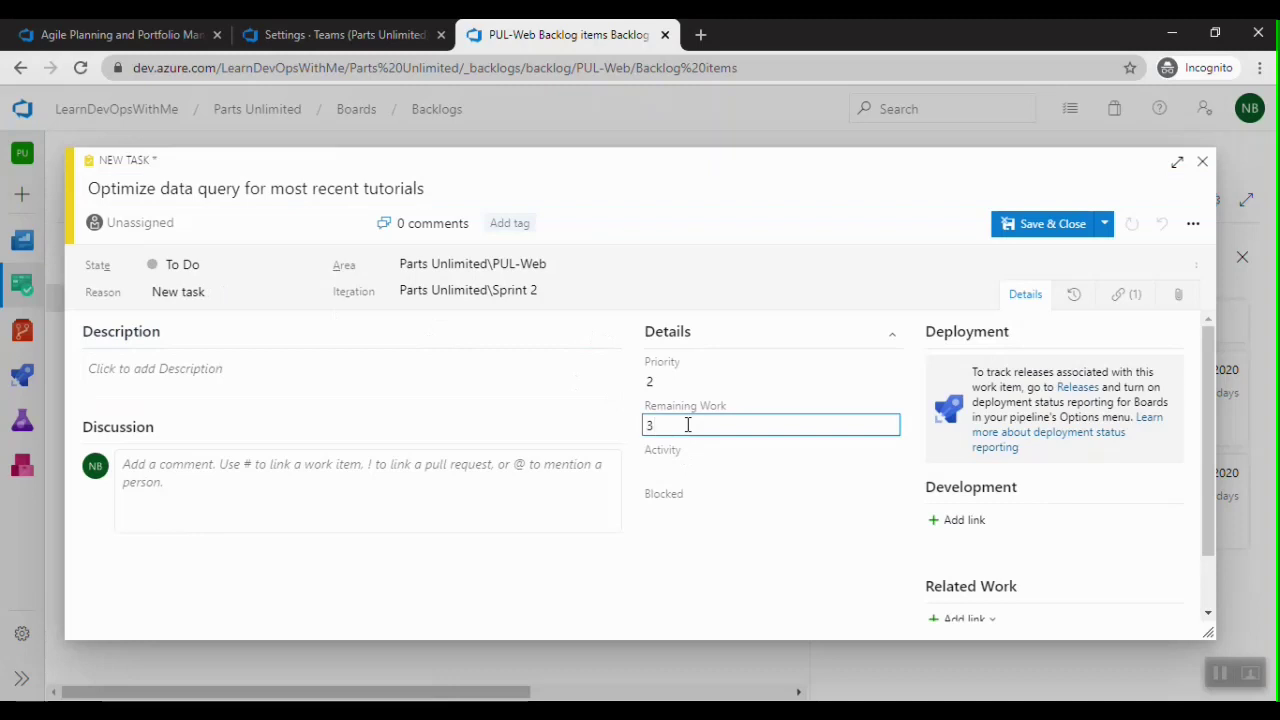
left_click(724, 470)
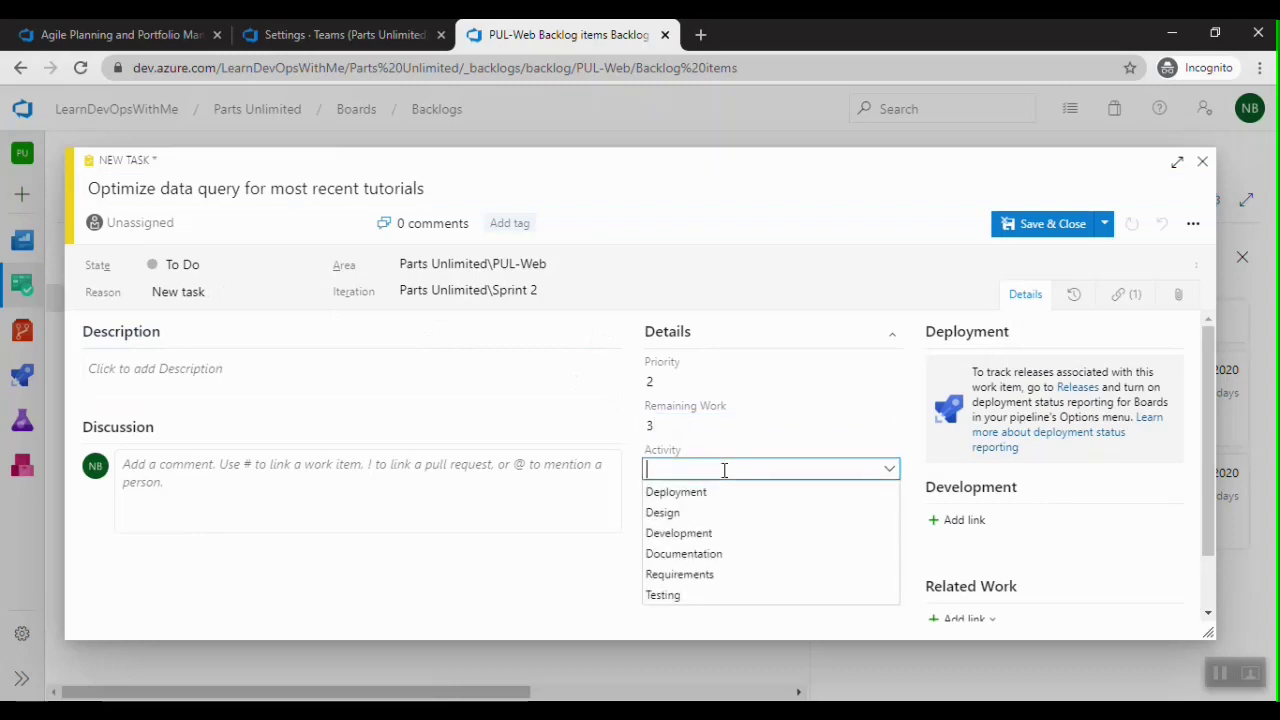
left_click(677, 513)
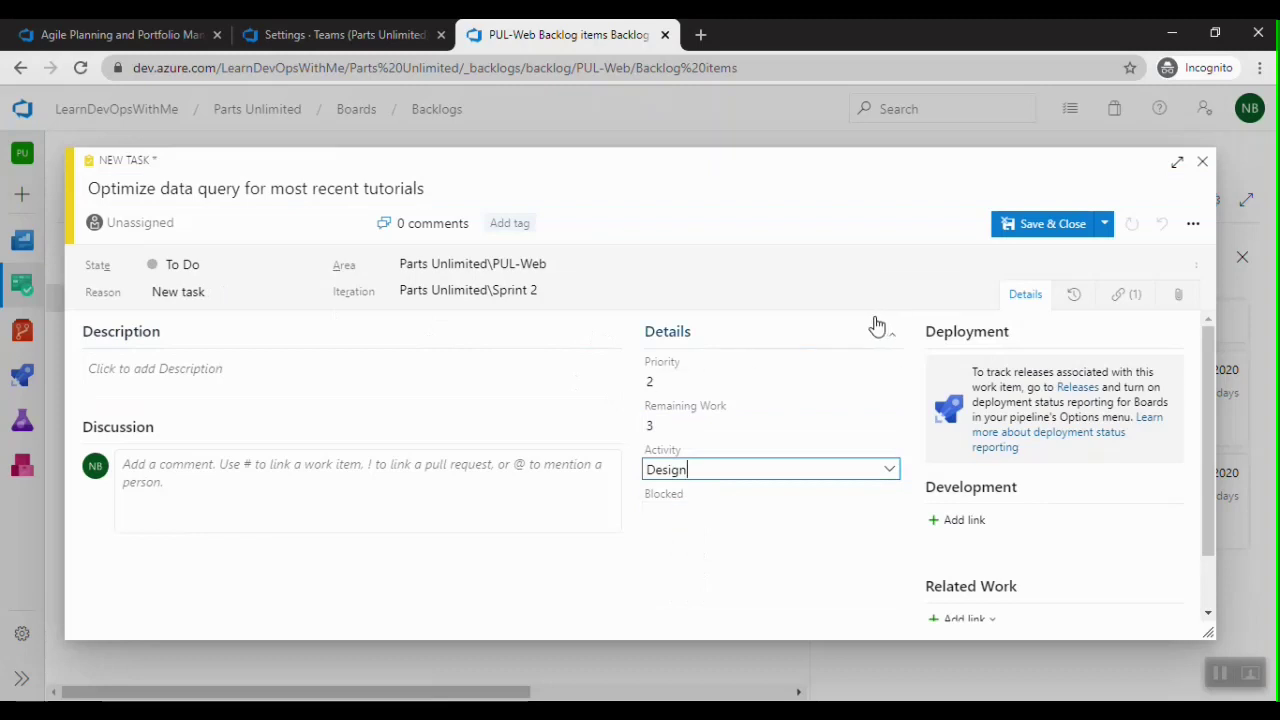
left_click(1012, 229)
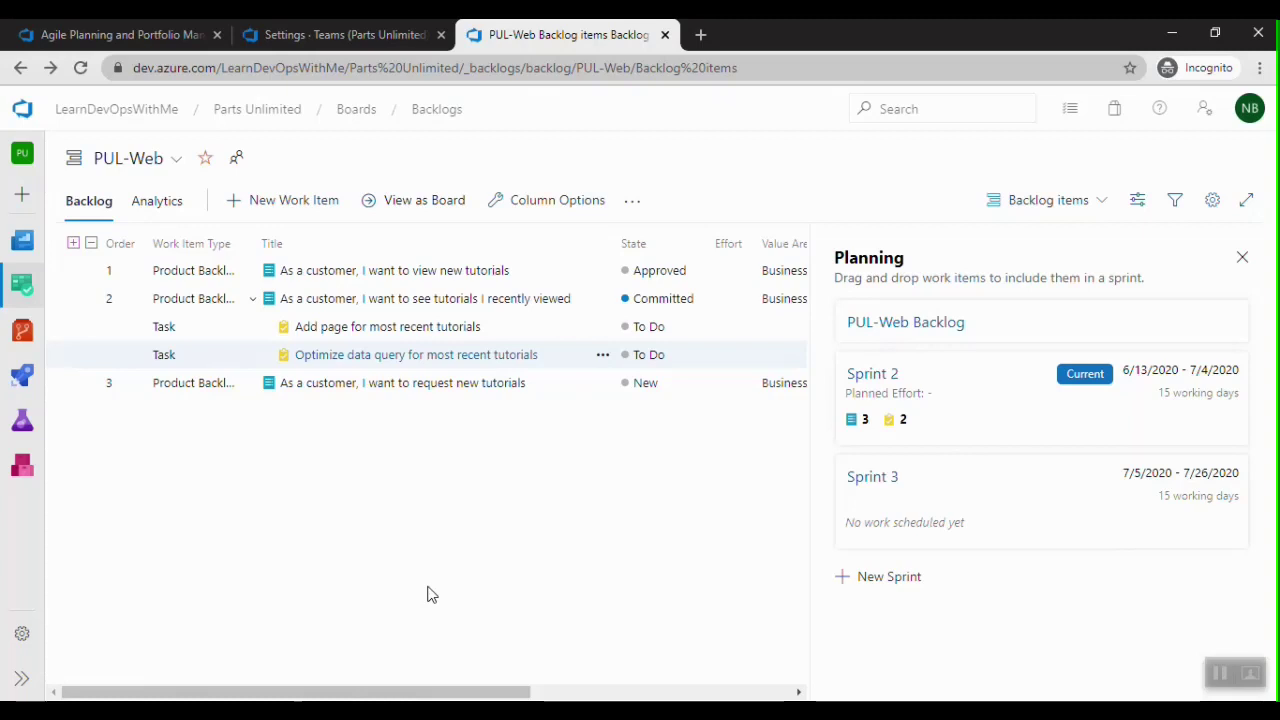
Show the backlog at the Epics level and expand Product training through its feature and backlog items down to the tasks
left_click(1062, 206)
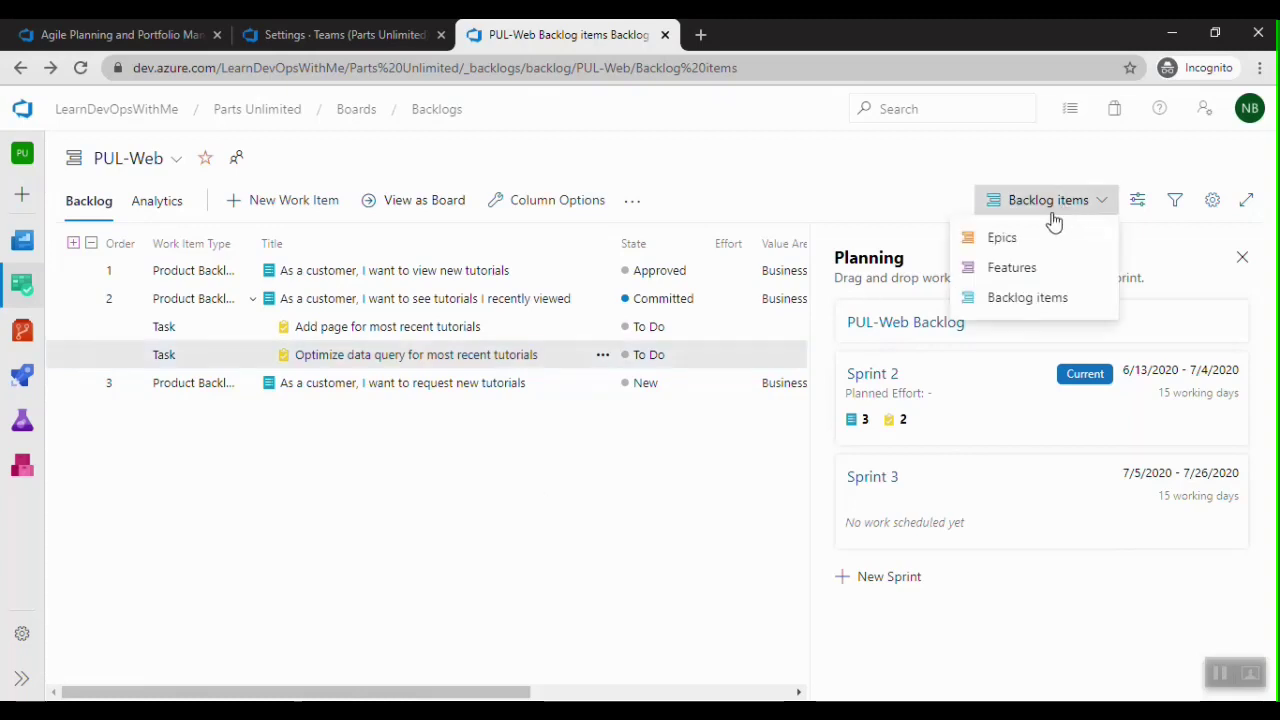
left_click(1002, 238)
mouse_move(16, 313)
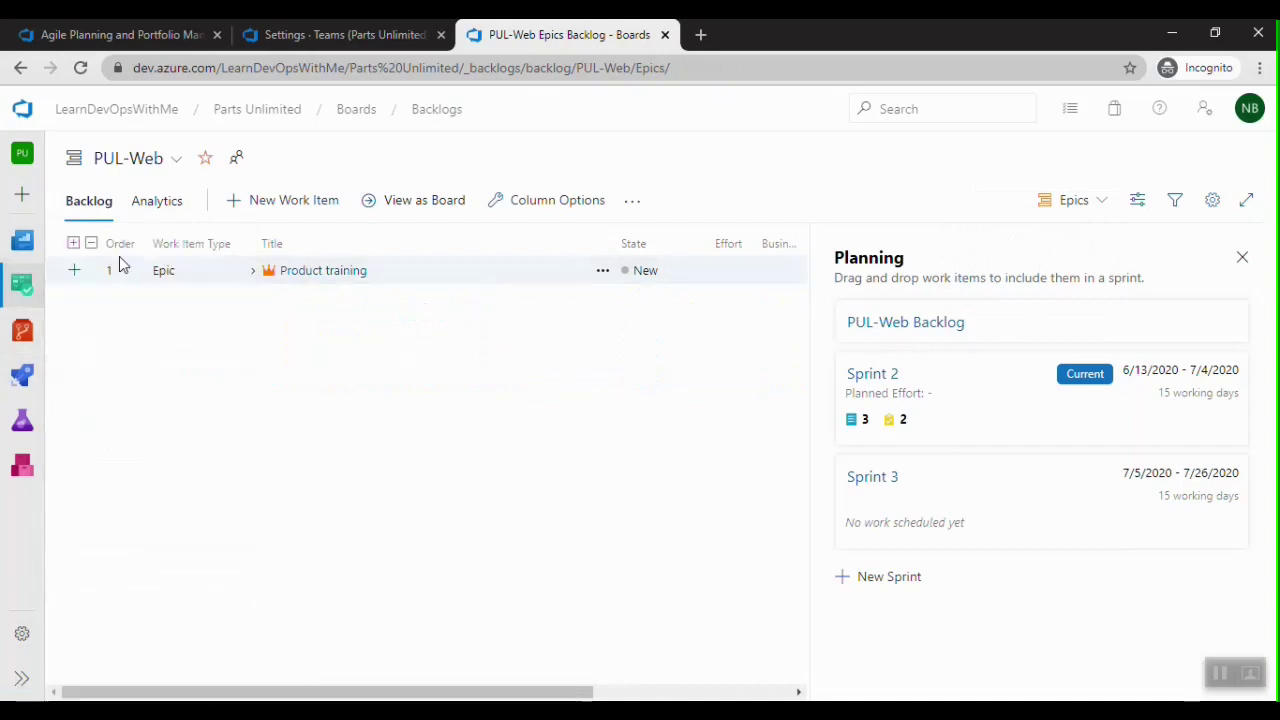
left_click(74, 245)
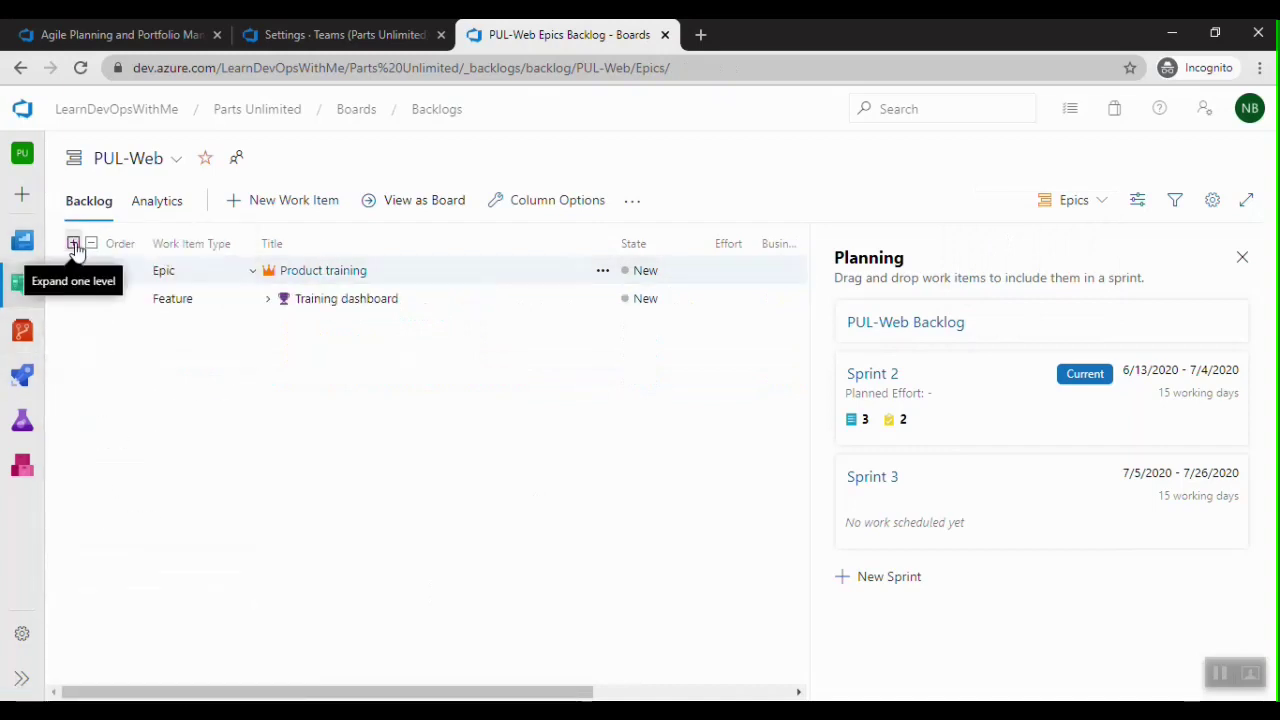
left_click(74, 245)
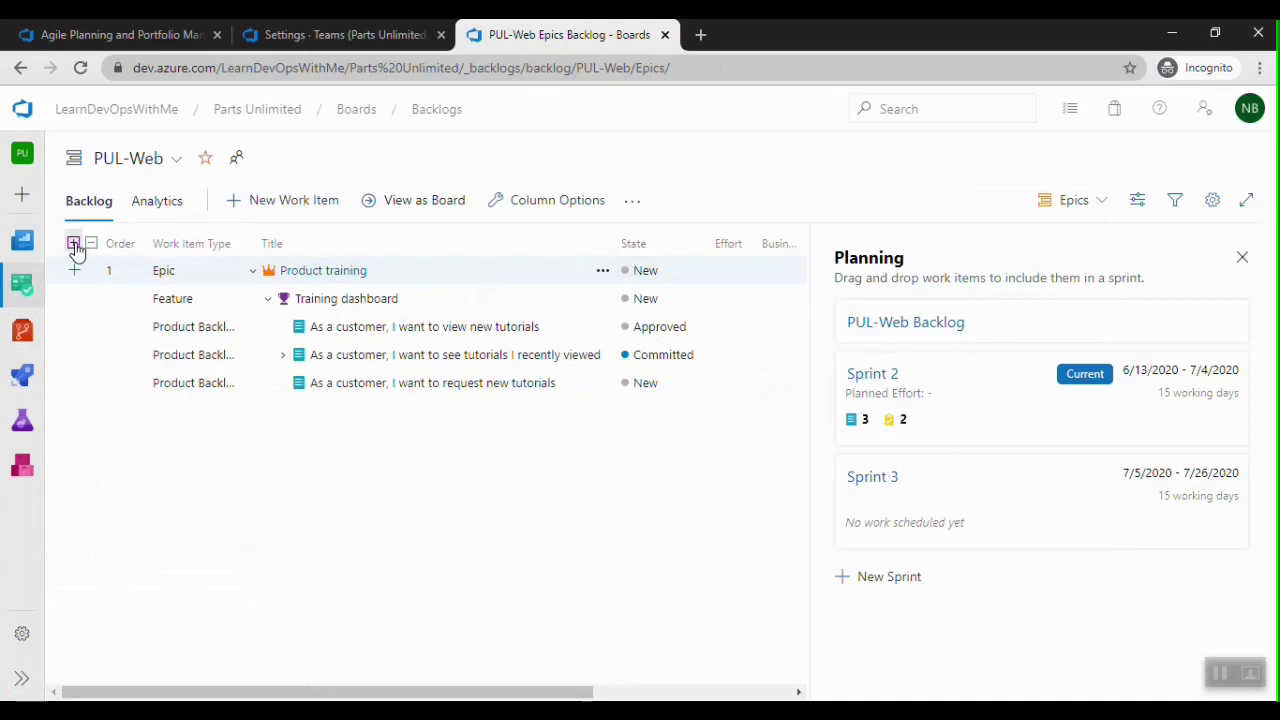
left_click(74, 245)
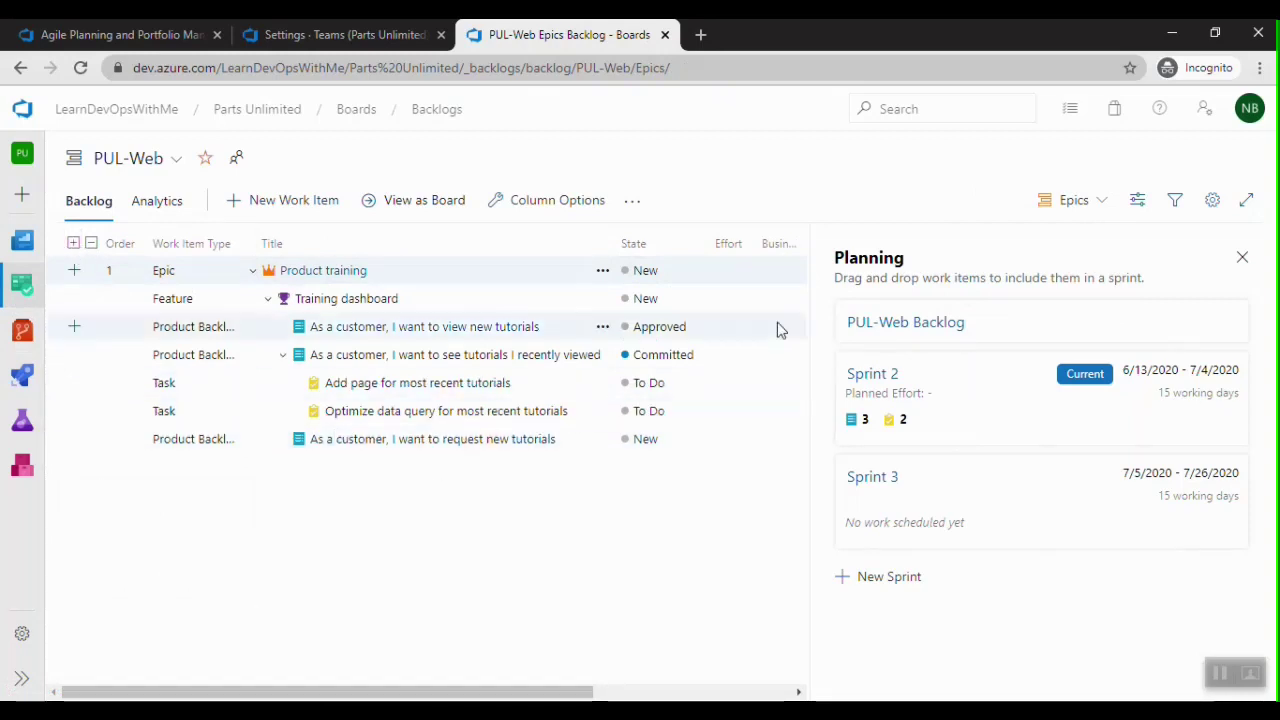
Turn off the Planning side pane in the epics backlog
left_click(1137, 200)
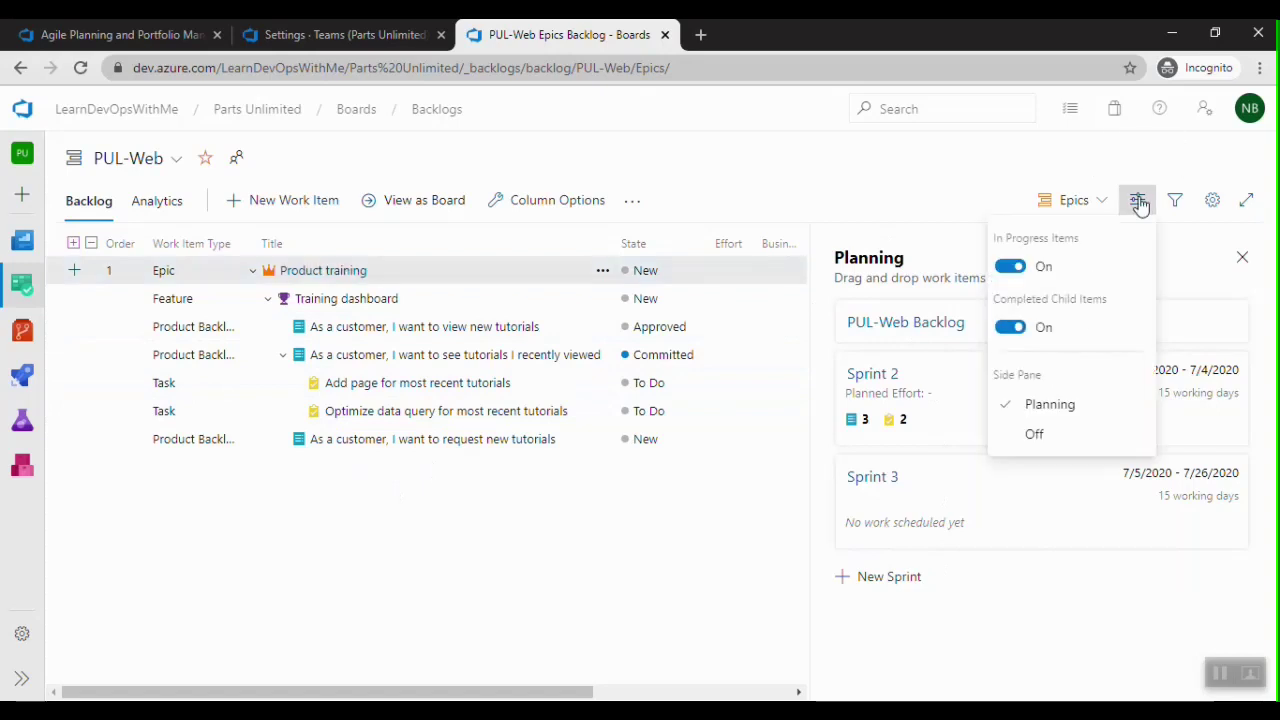
left_click(1036, 436)
left_click(954, 169)
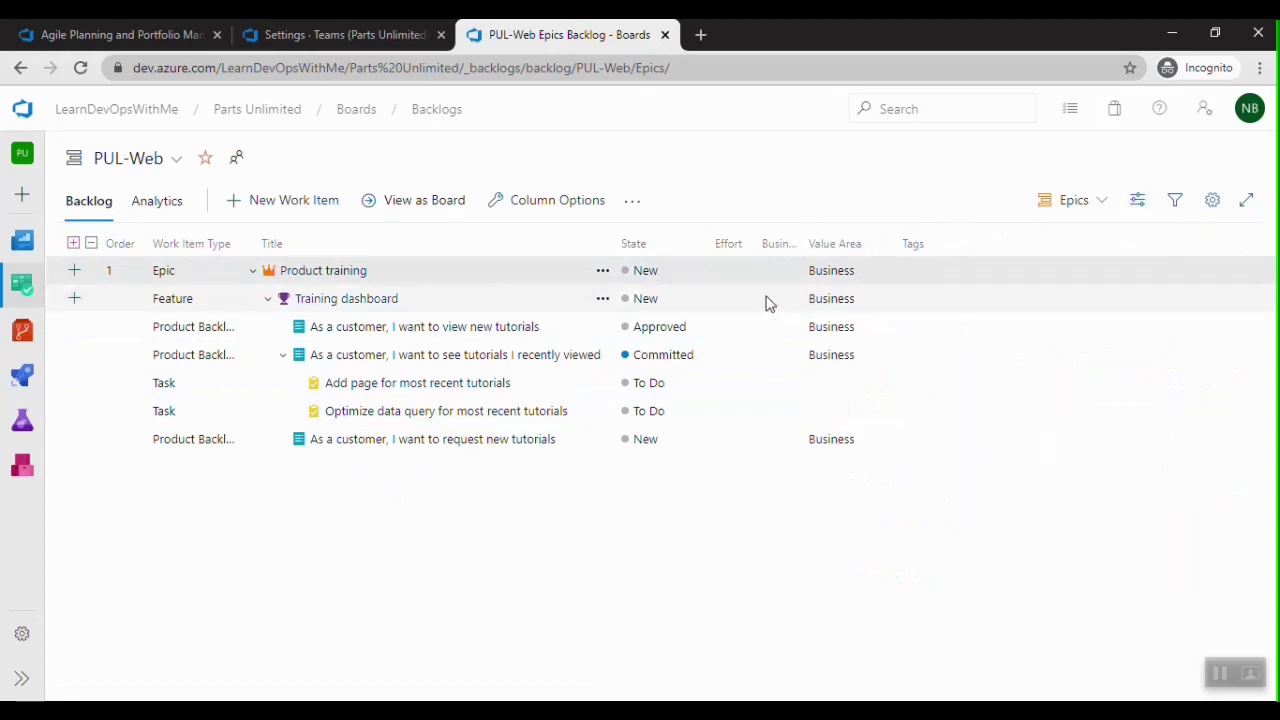
Review the Task 3 slide on managing sprints and capacity in PowerPoint and return to the backlog in the browser
key("alt+Tab")
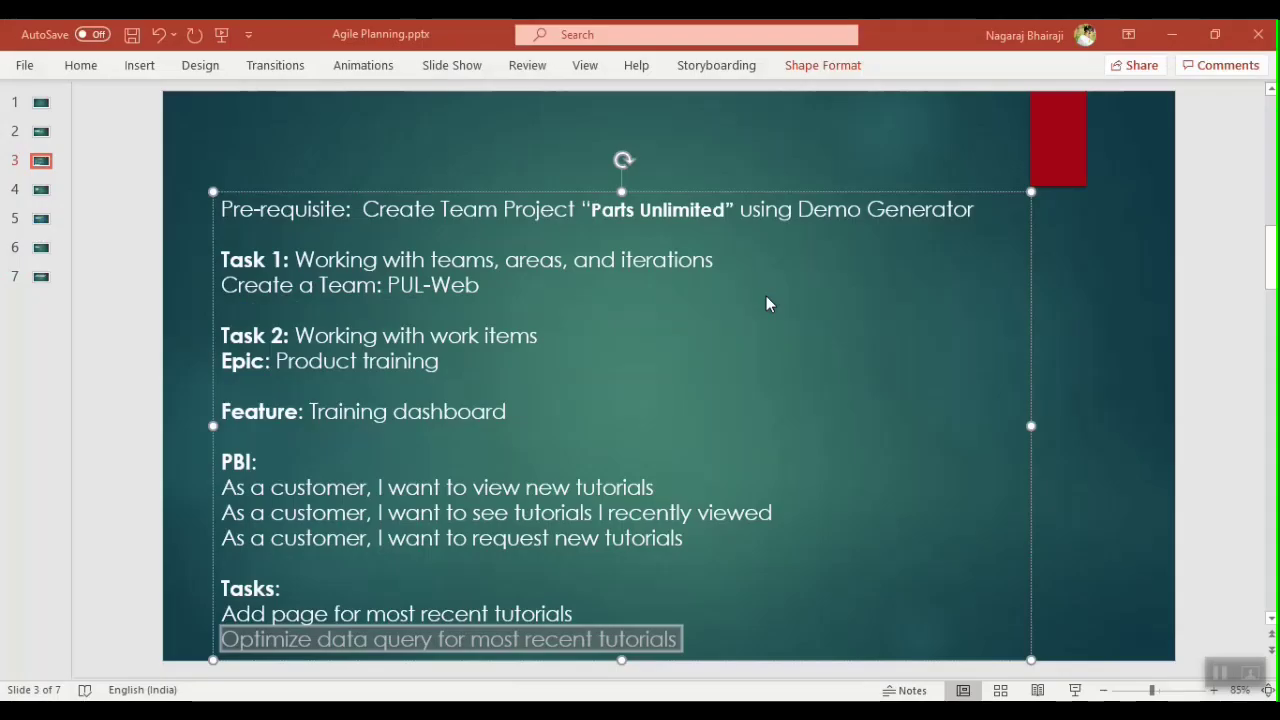
left_click(40, 190)
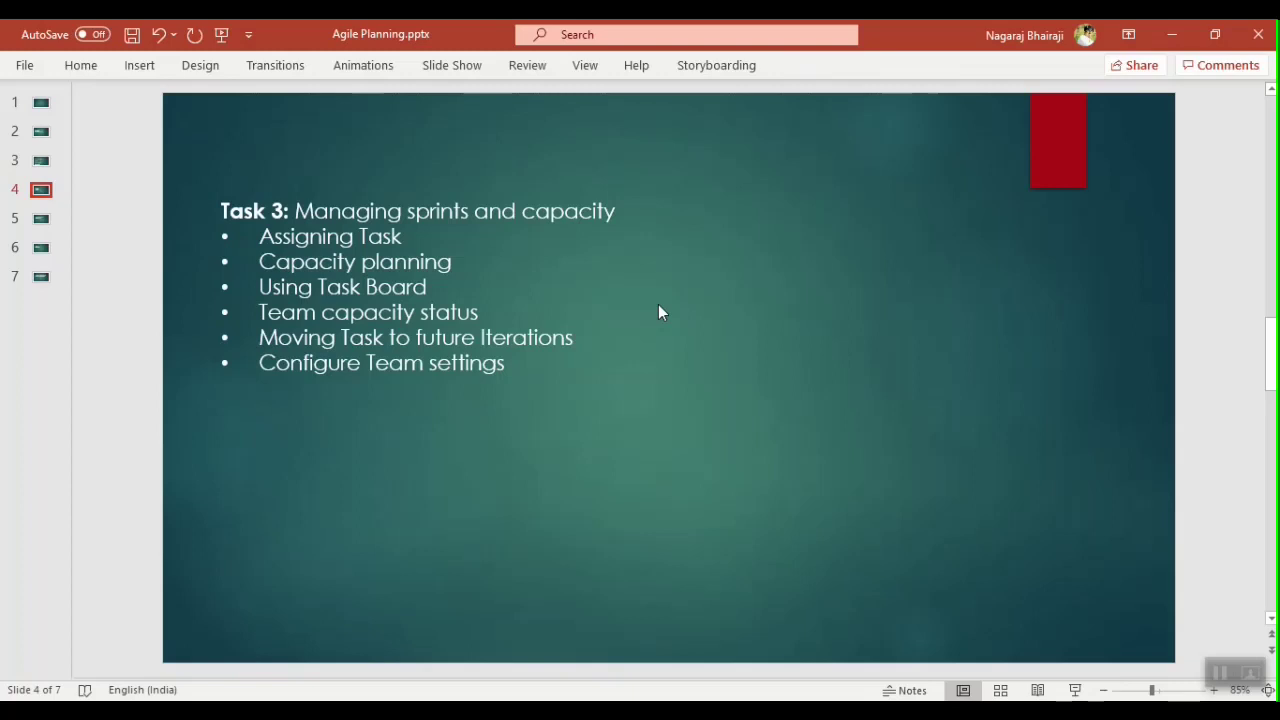
key("alt+Tab")
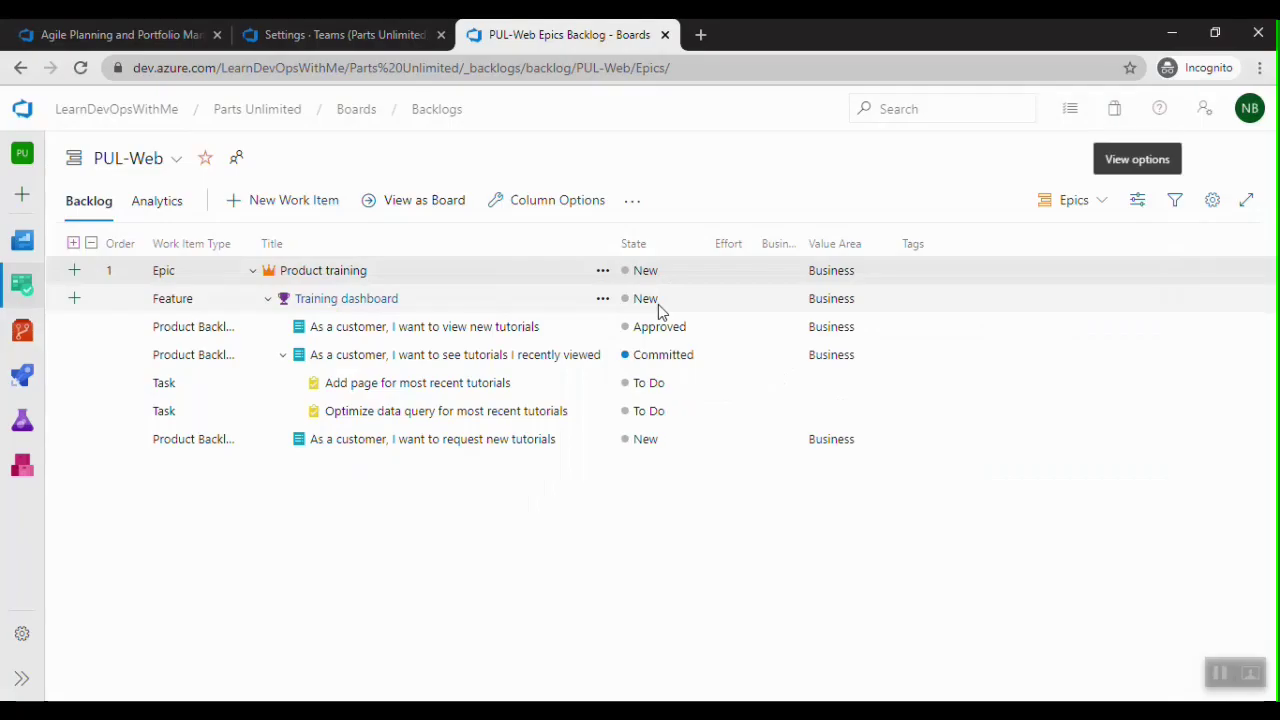
Open the PUL-Web Sprint 2 taskboard and show the Work details side pane
mouse_move(14, 296)
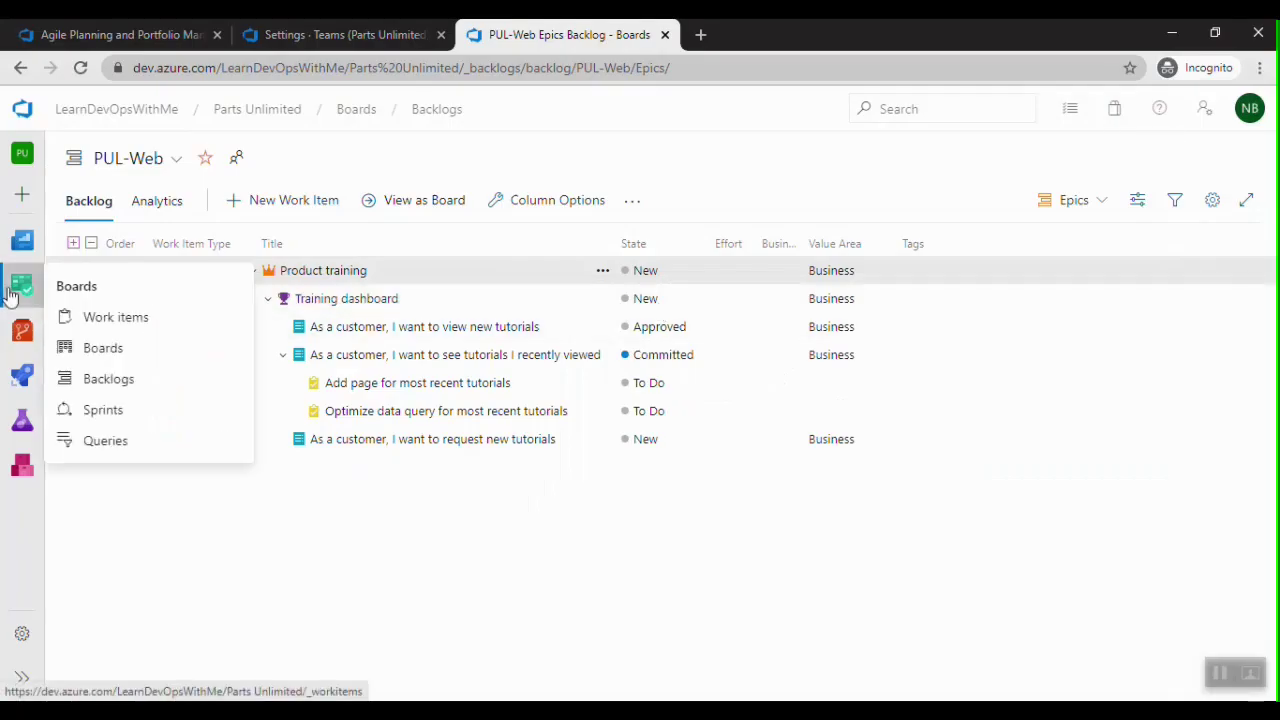
left_click(101, 415)
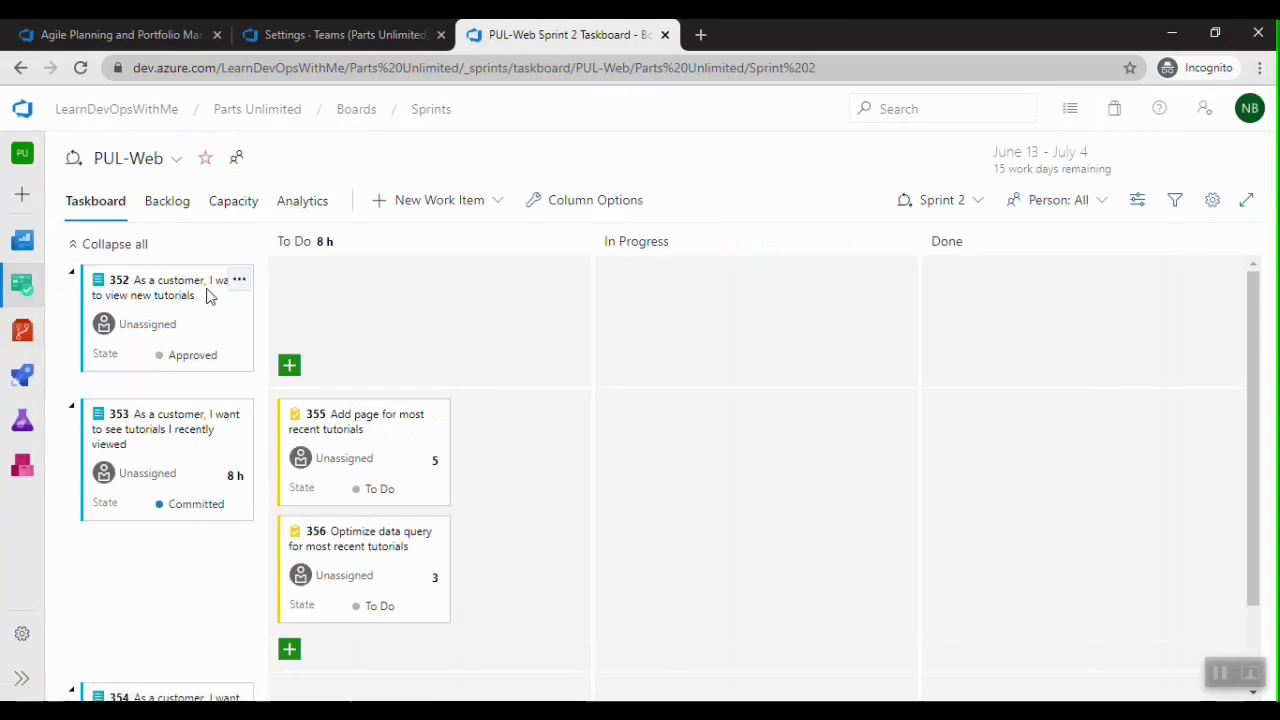
left_click(1136, 202)
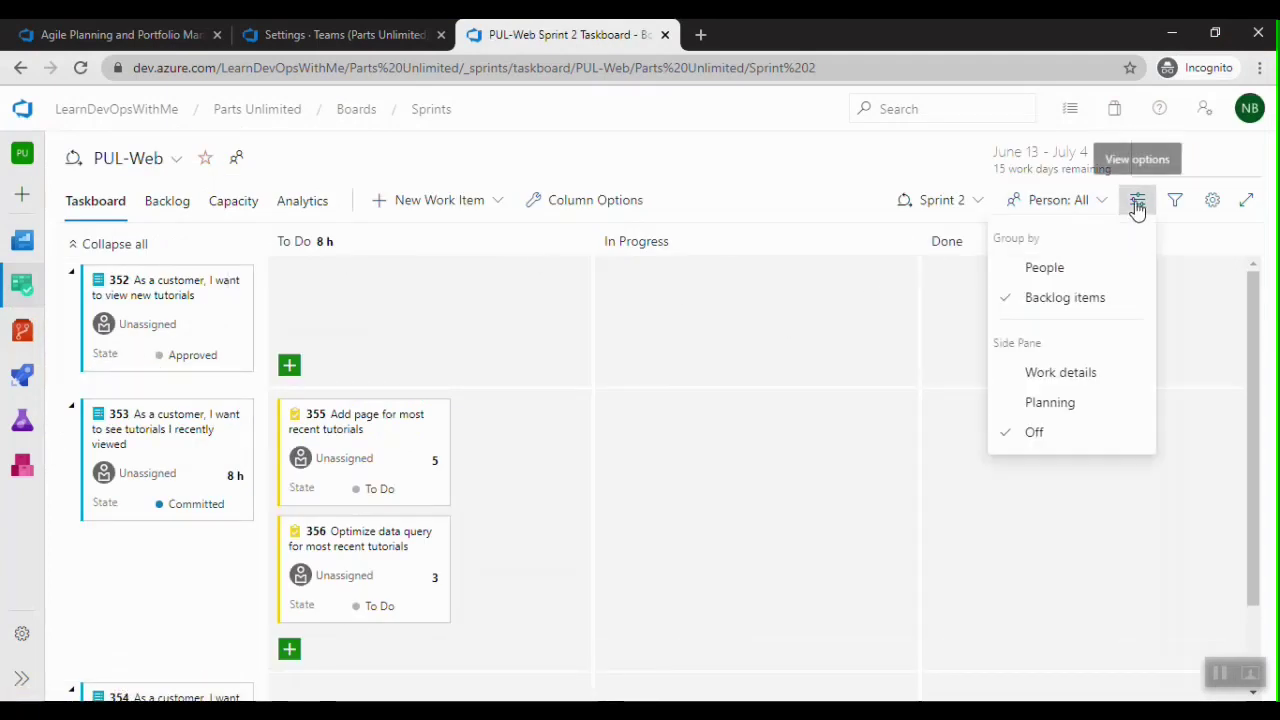
left_click(1056, 374)
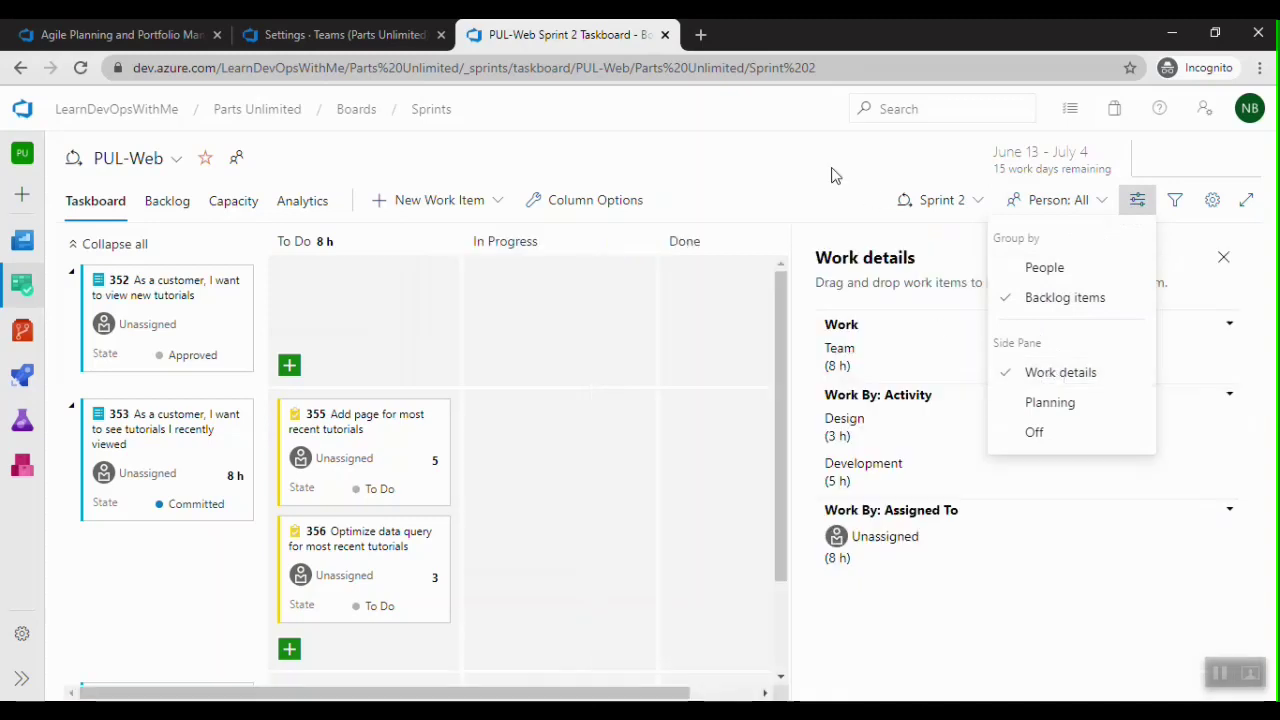
left_click(767, 148)
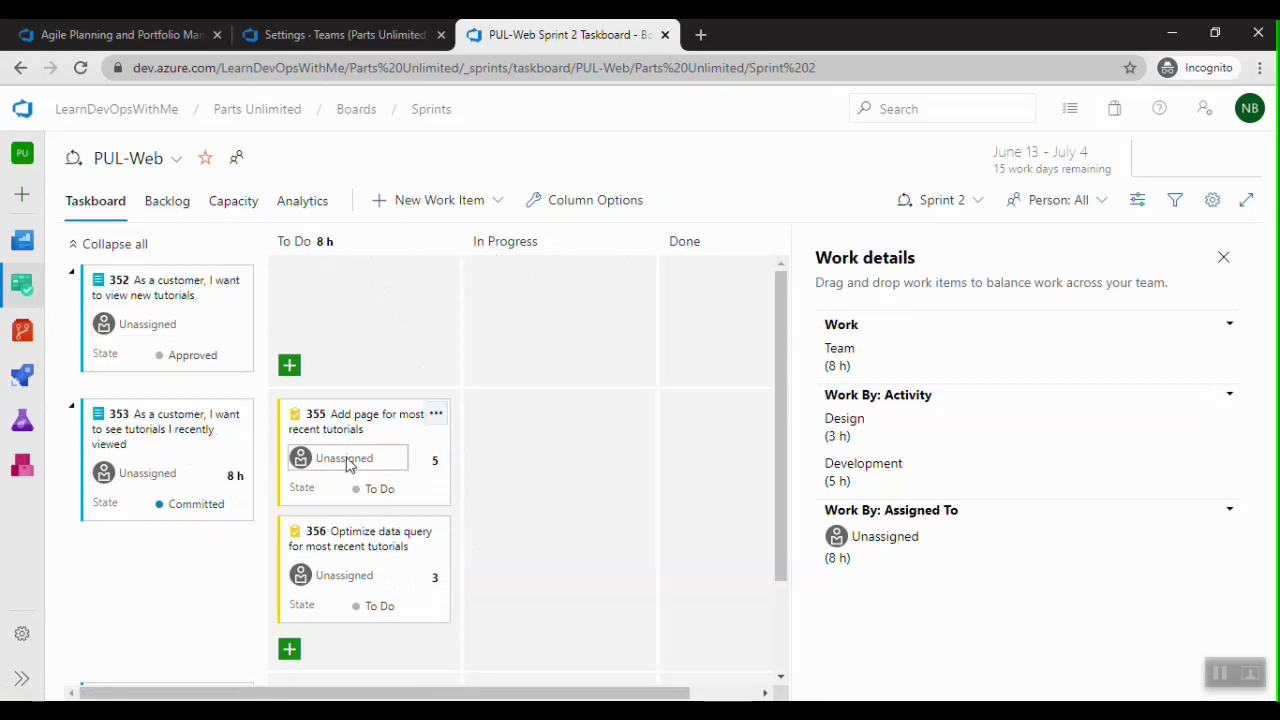
left_click(435, 461)
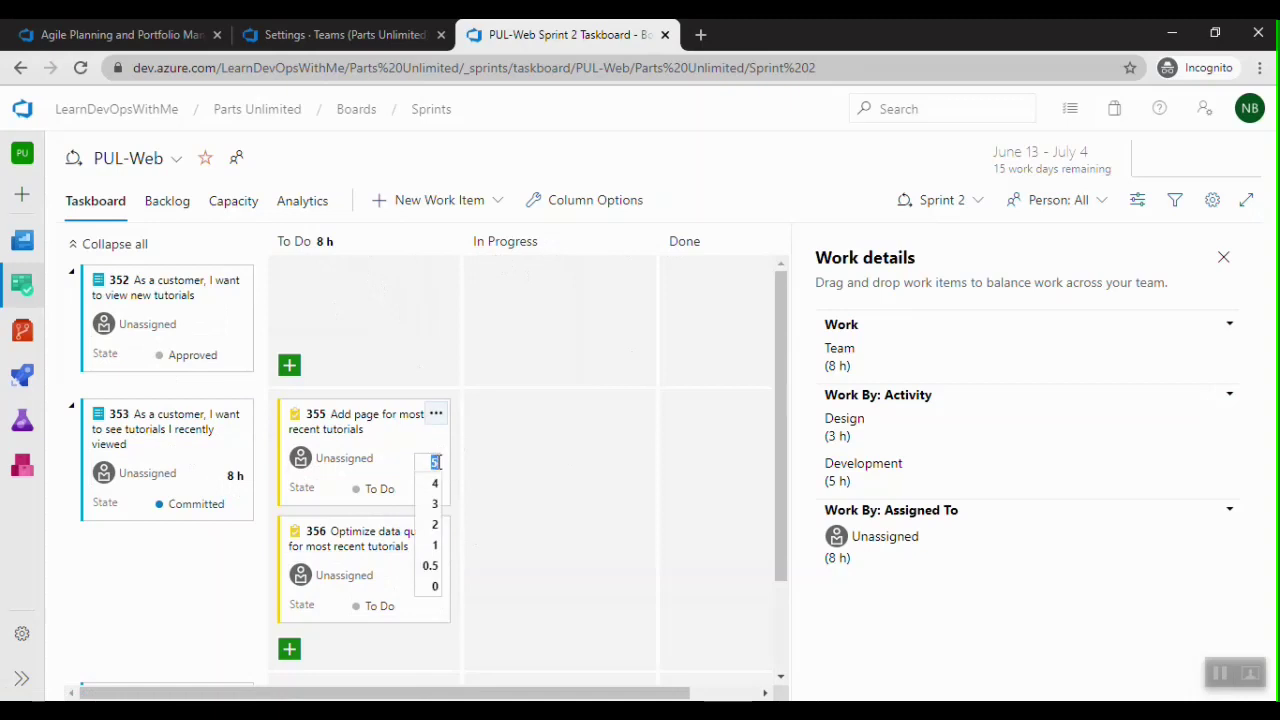
left_click(497, 465)
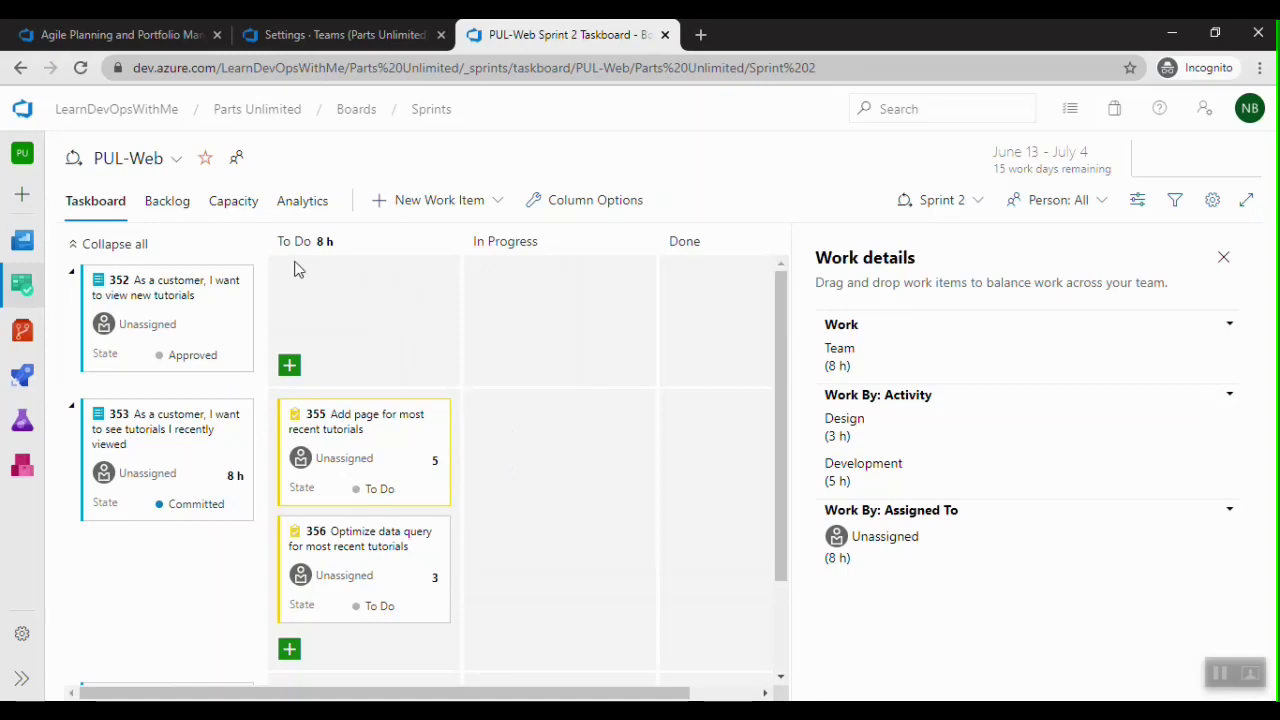
Set the team member's Sprint 2 capacity to 1 per day for the Development activity, save it, and return to the taskboard
left_click(235, 203)
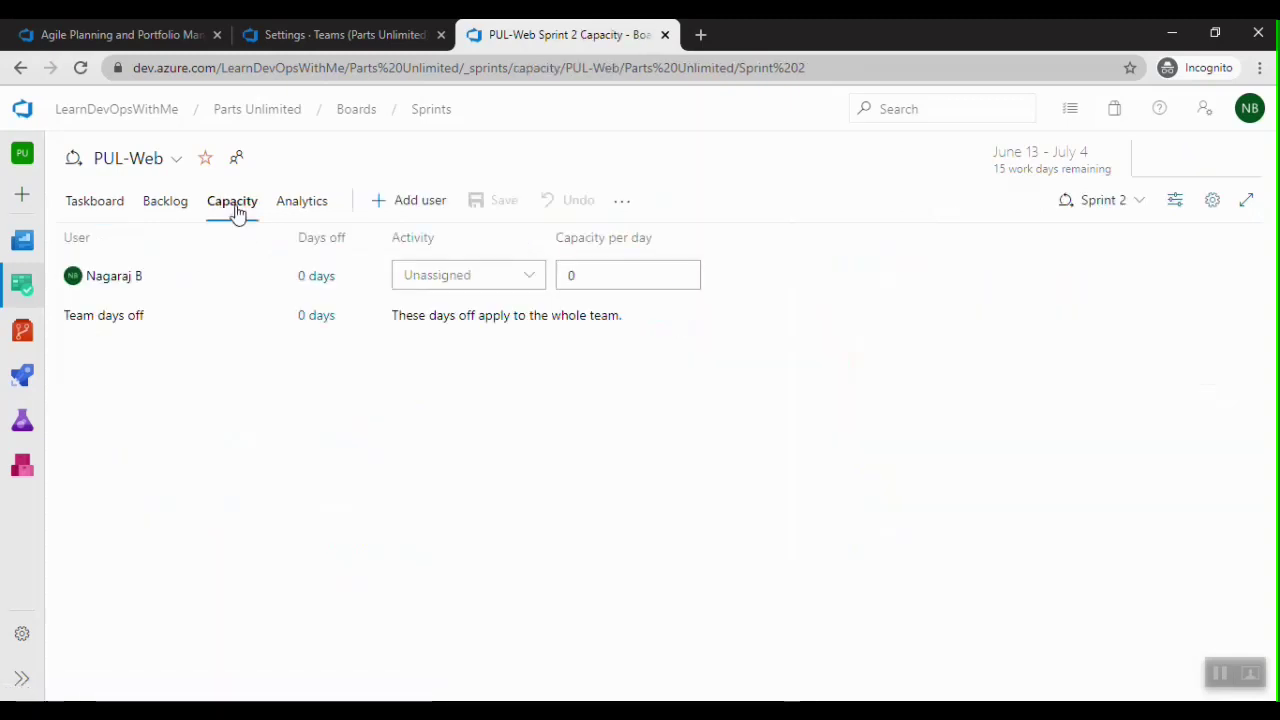
left_click(585, 275)
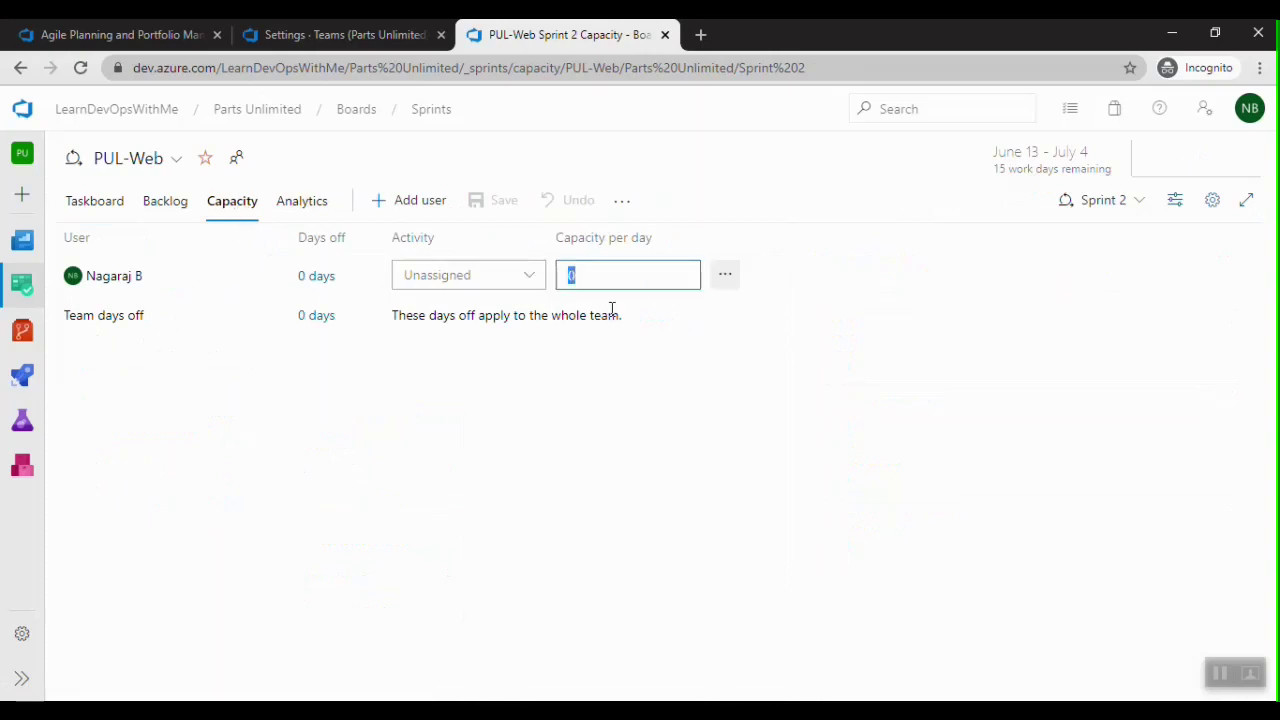
type("1")
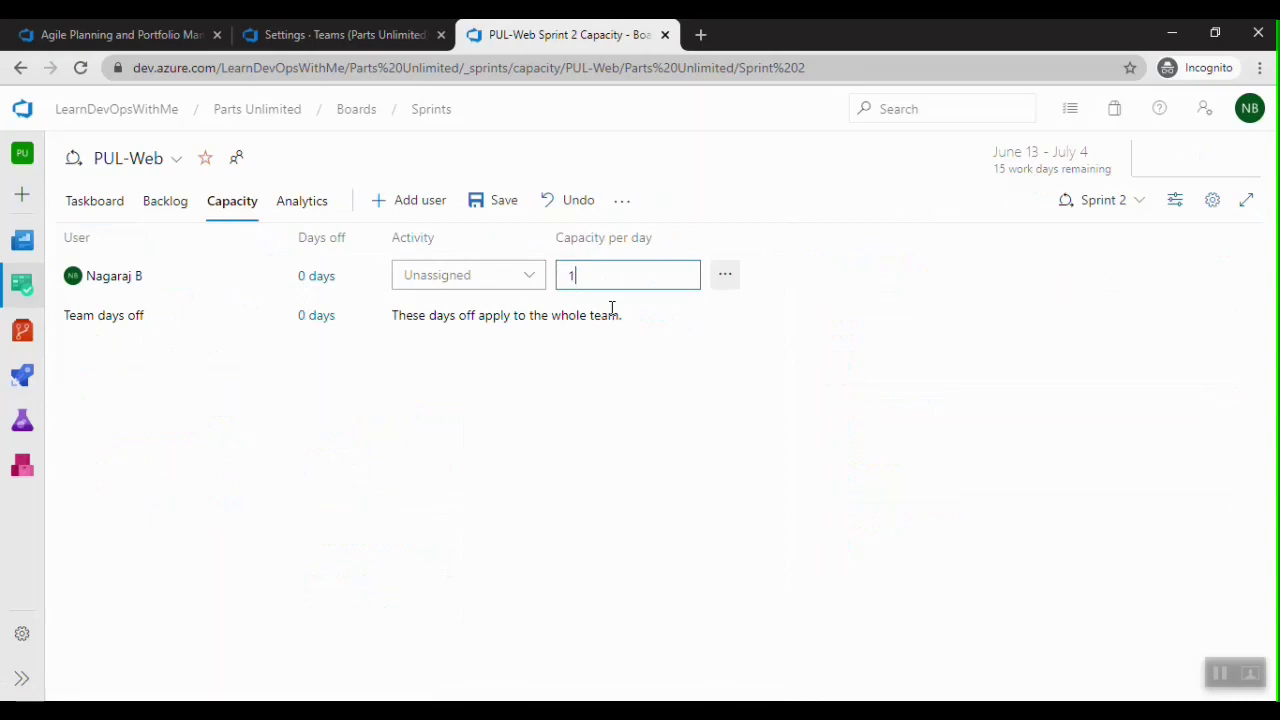
left_click(526, 283)
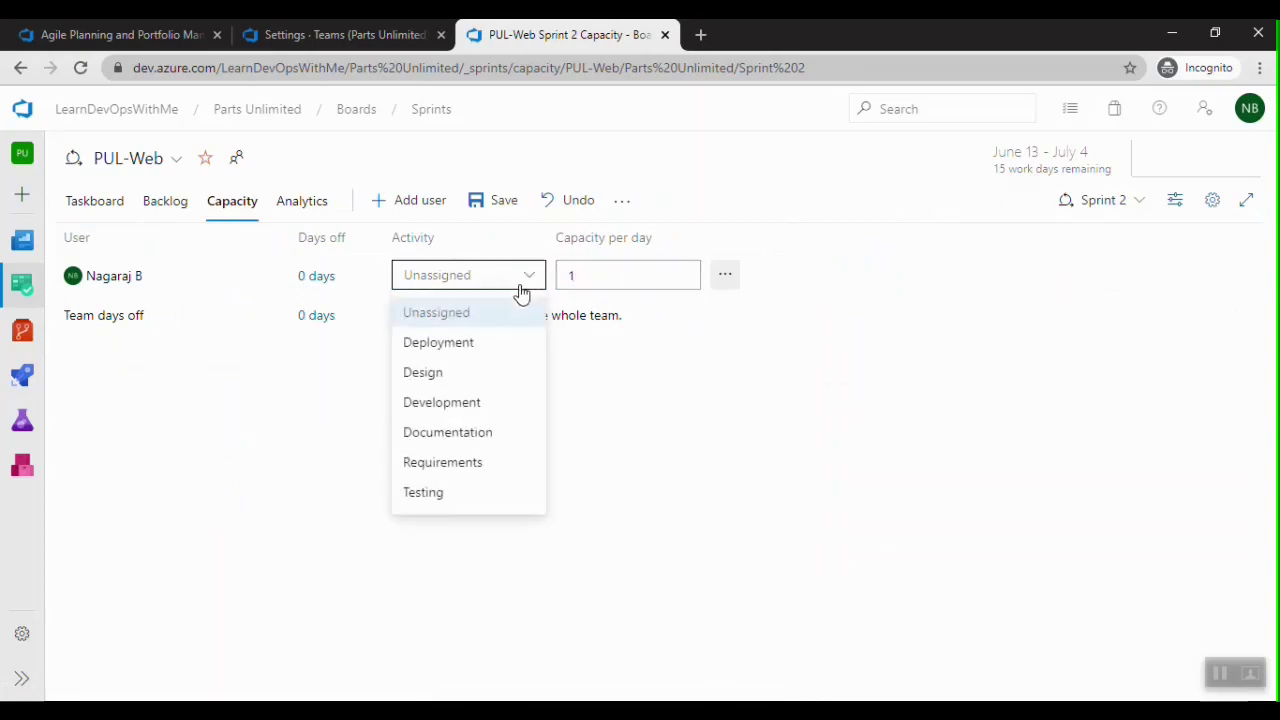
left_click(467, 405)
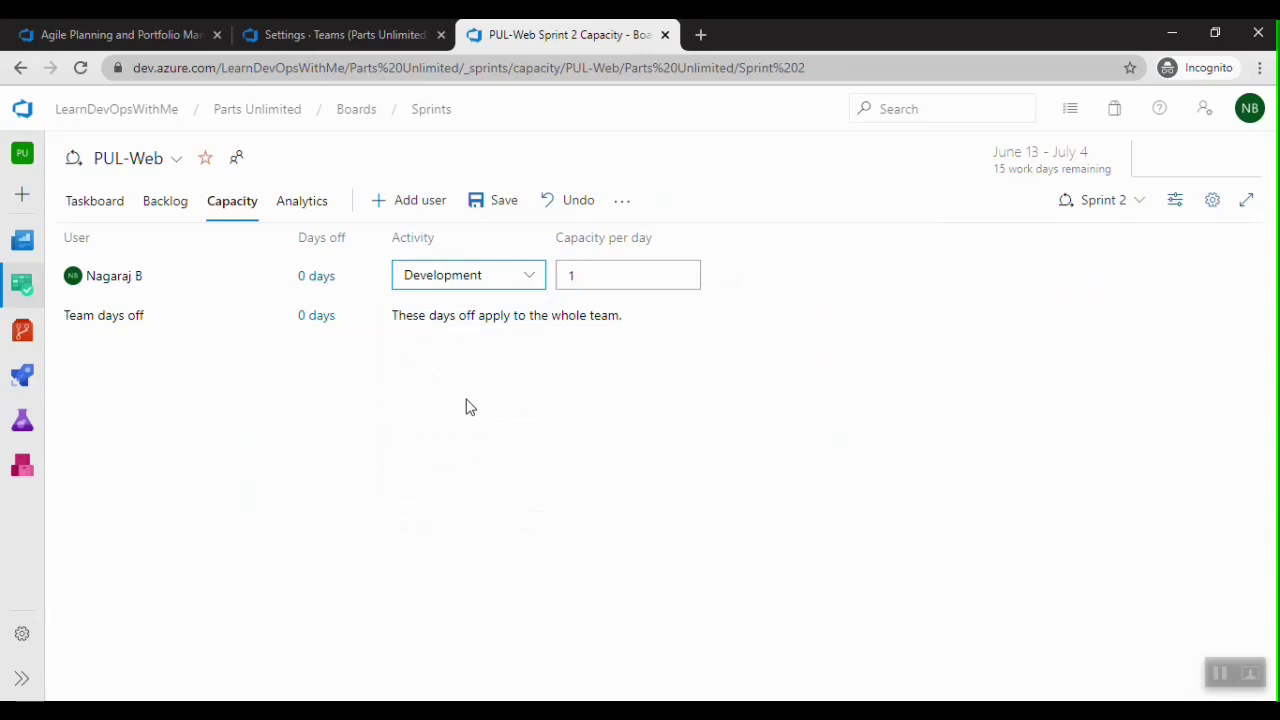
left_click(489, 205)
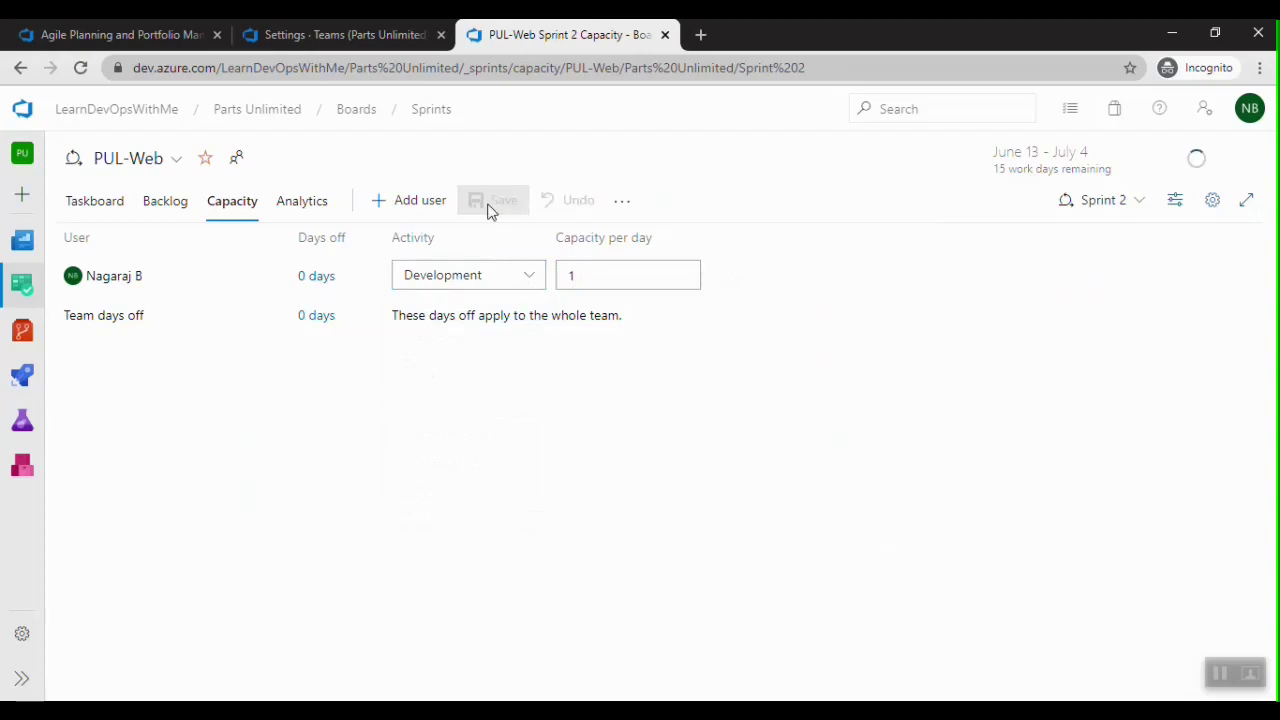
left_click(91, 205)
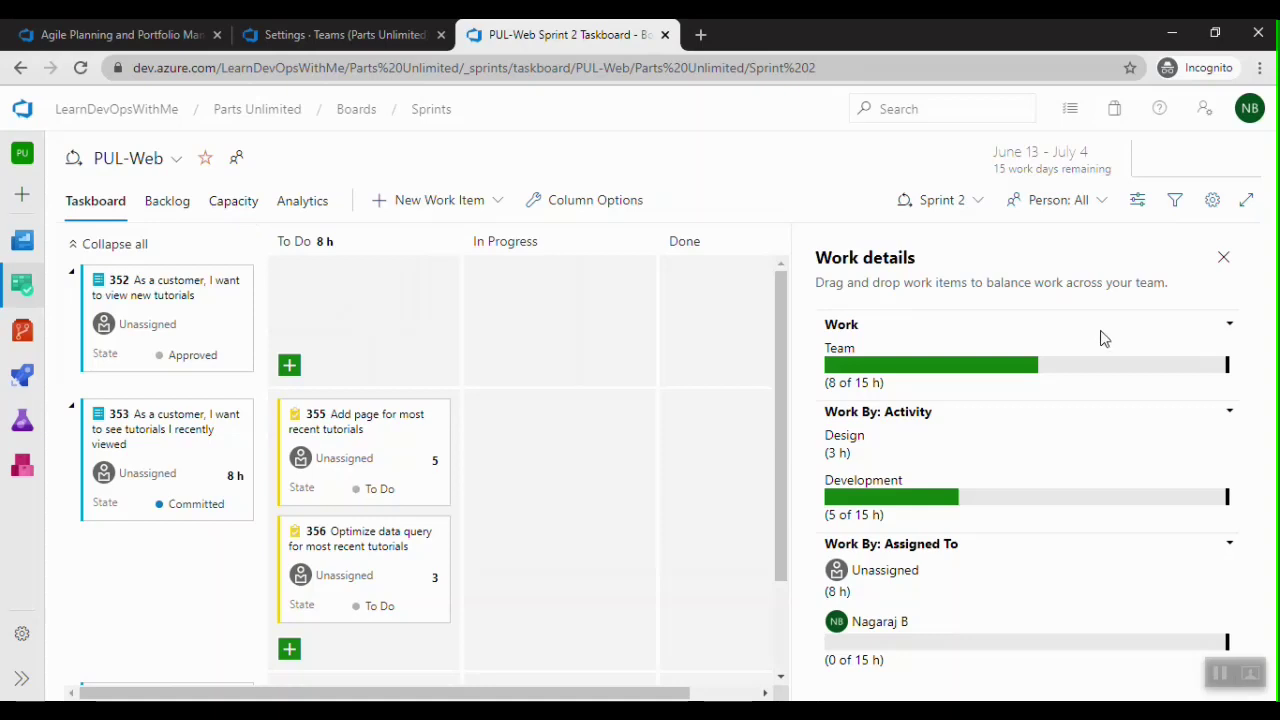
Add days off from 6/15/2020 to 6/19/2020 for the team member in the Sprint 2 capacity and save
left_click(236, 205)
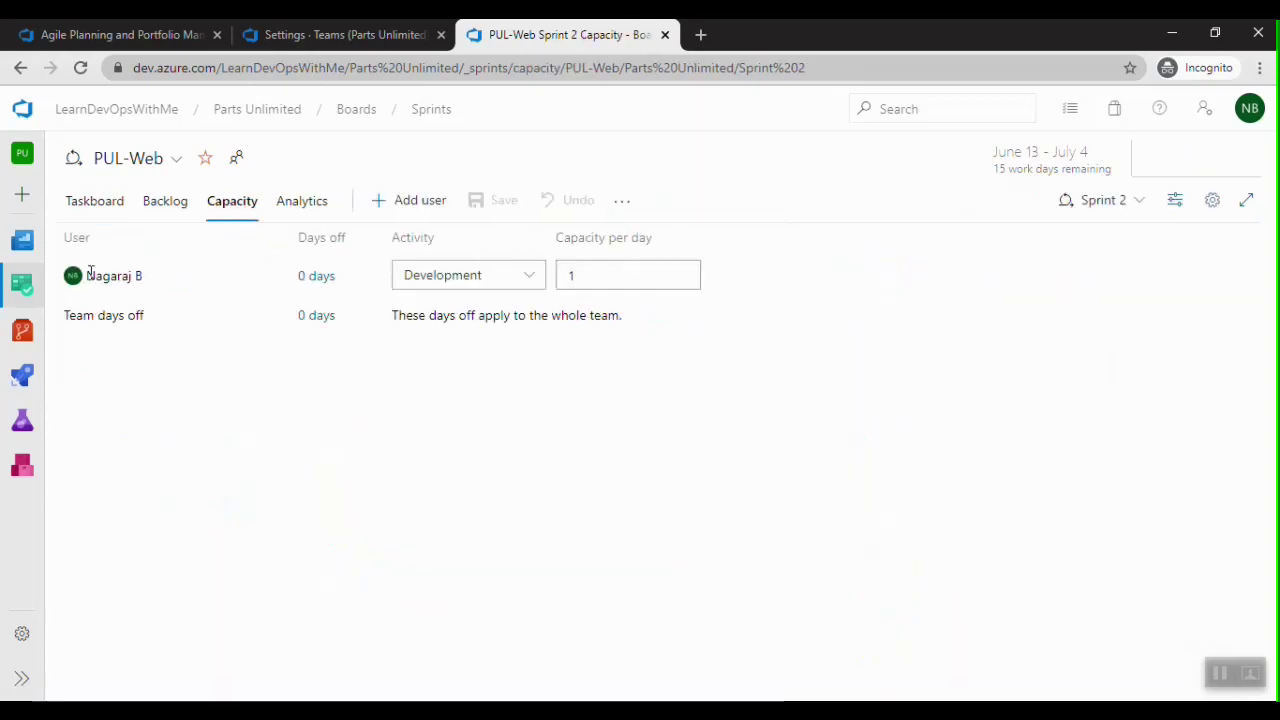
left_click(324, 282)
left_click(566, 377)
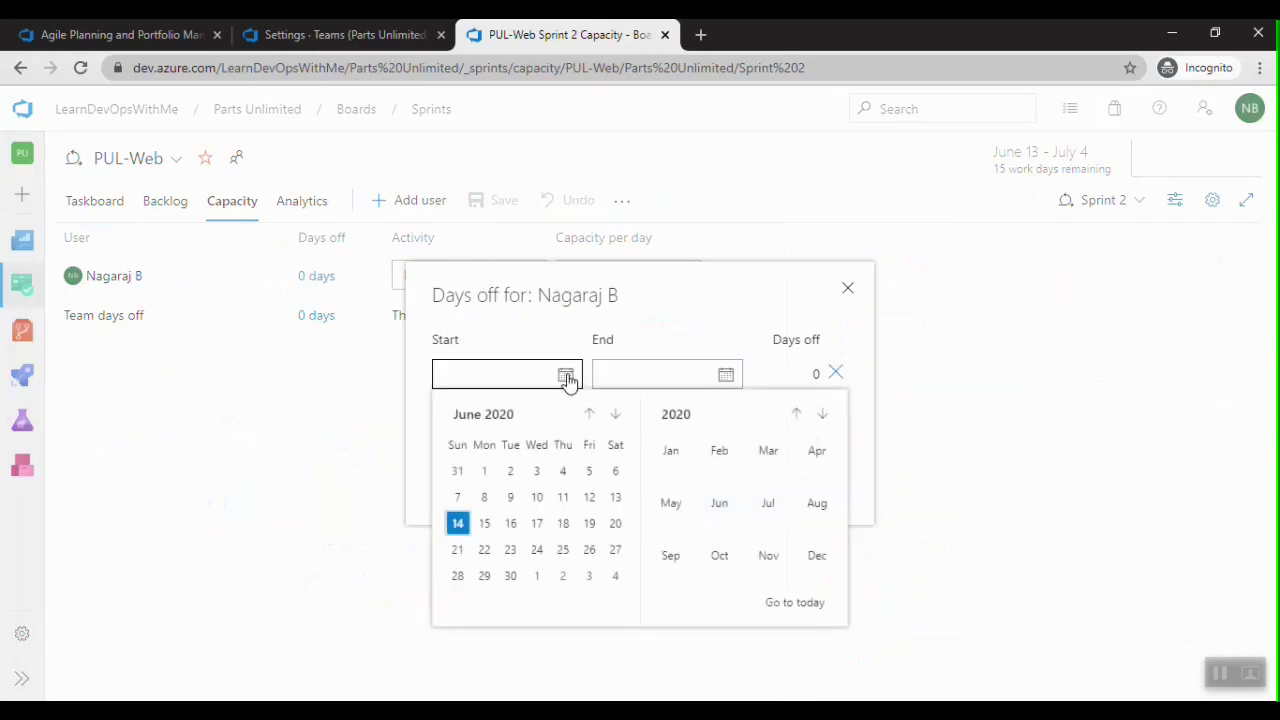
left_click(486, 525)
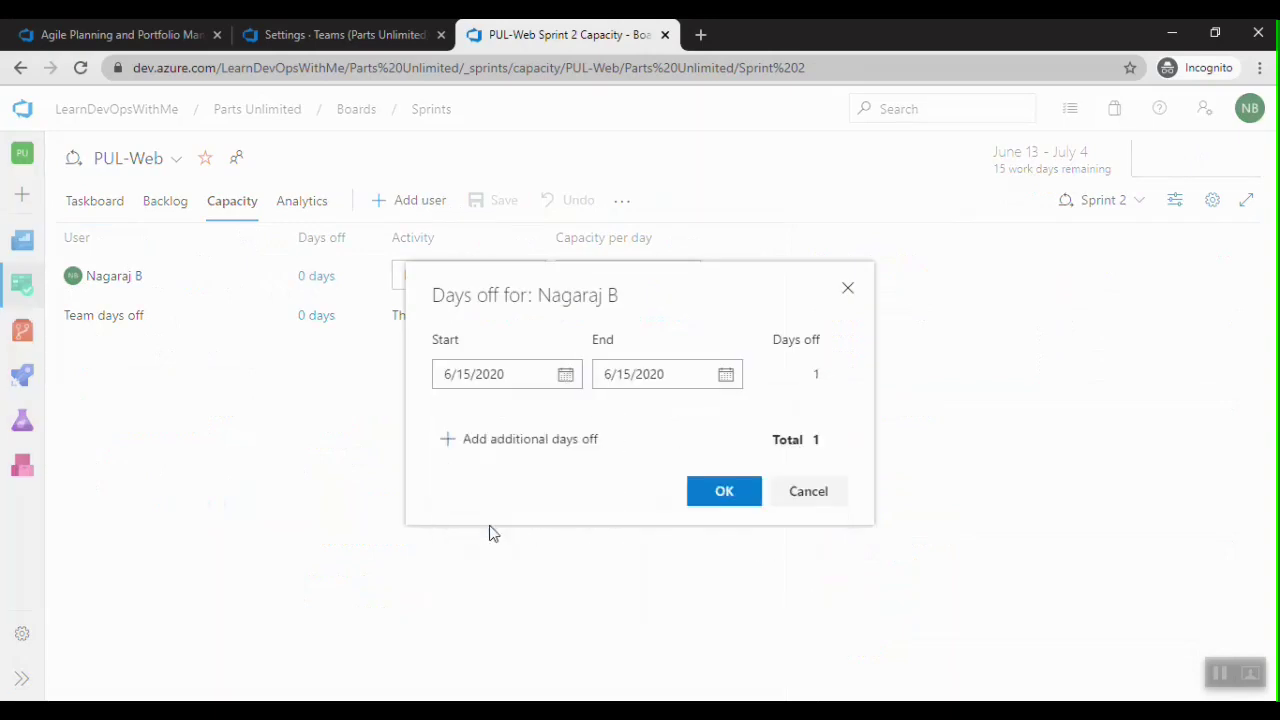
left_click(726, 376)
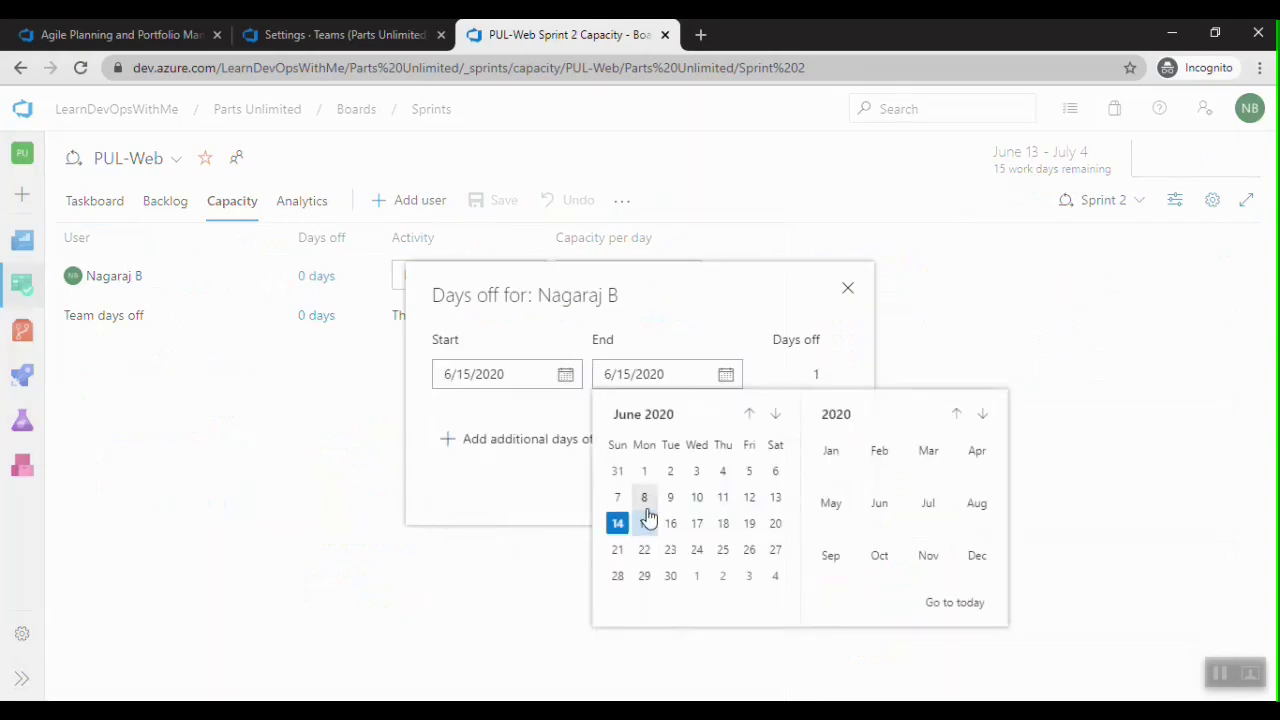
left_click(750, 524)
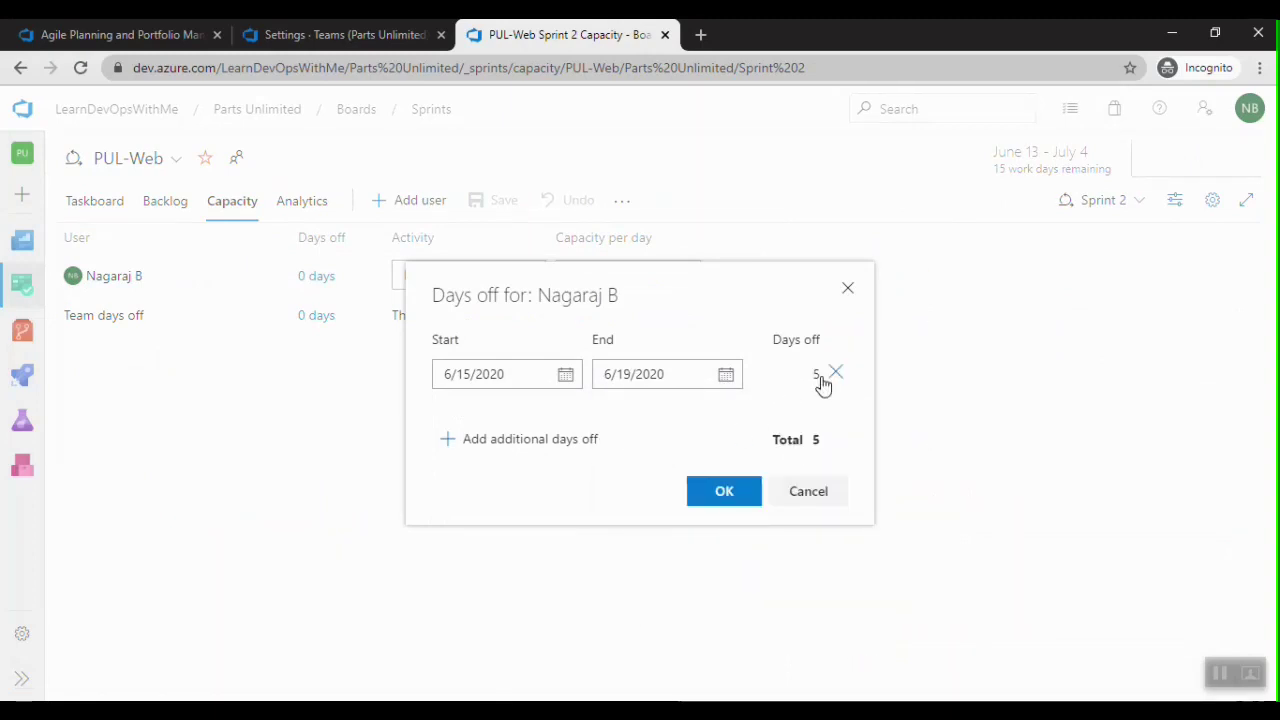
left_click(723, 495)
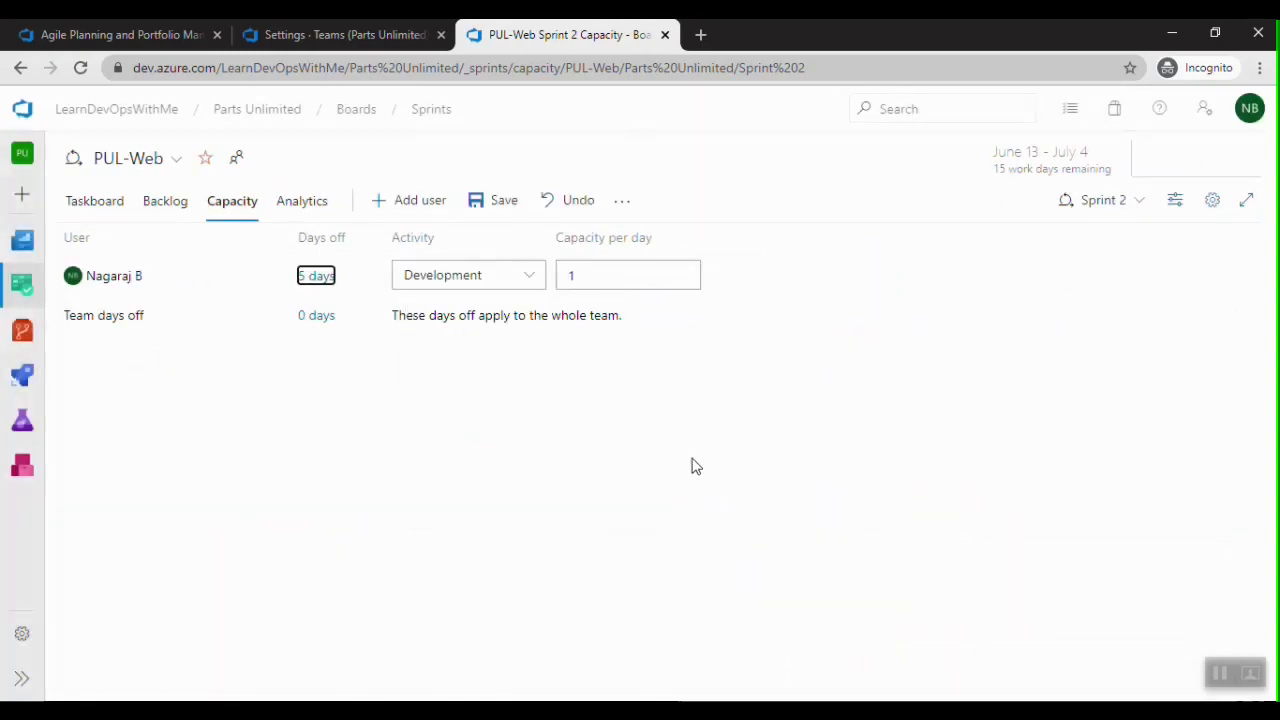
left_click(490, 208)
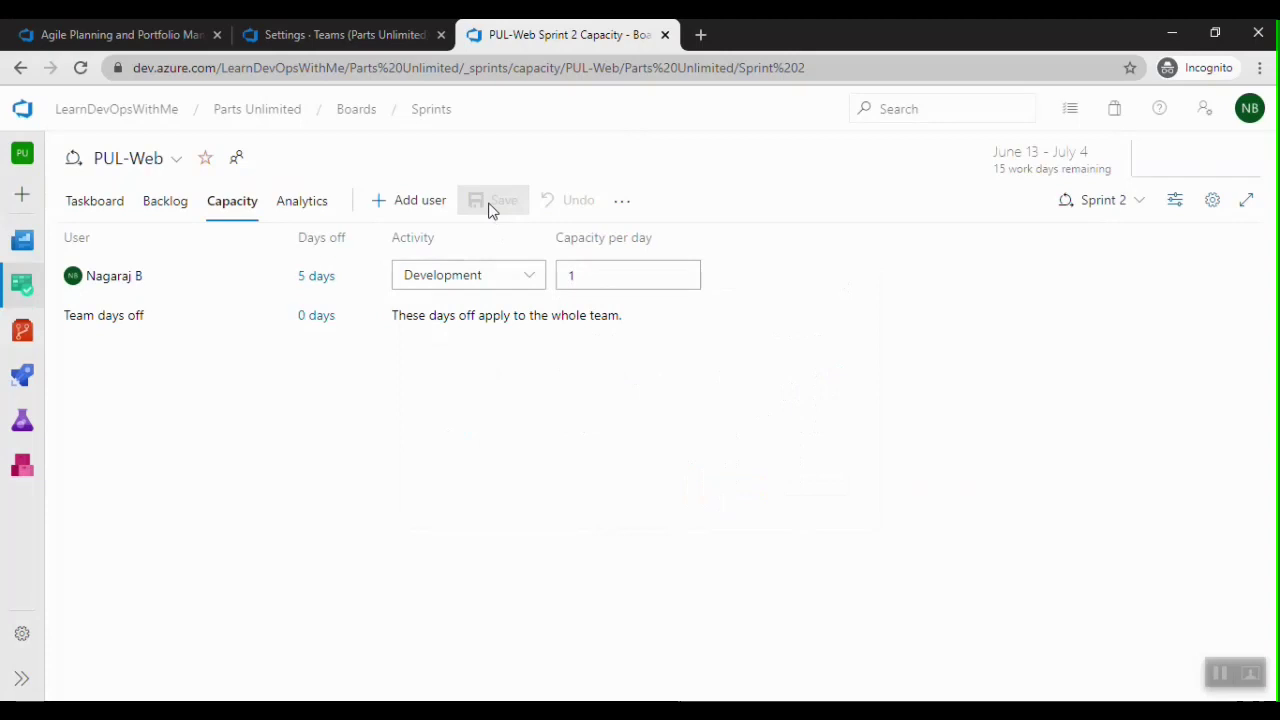
Check the team's and the member's available hours in the taskboard's Work details against the Sprint 2 capacity settings
left_click(112, 205)
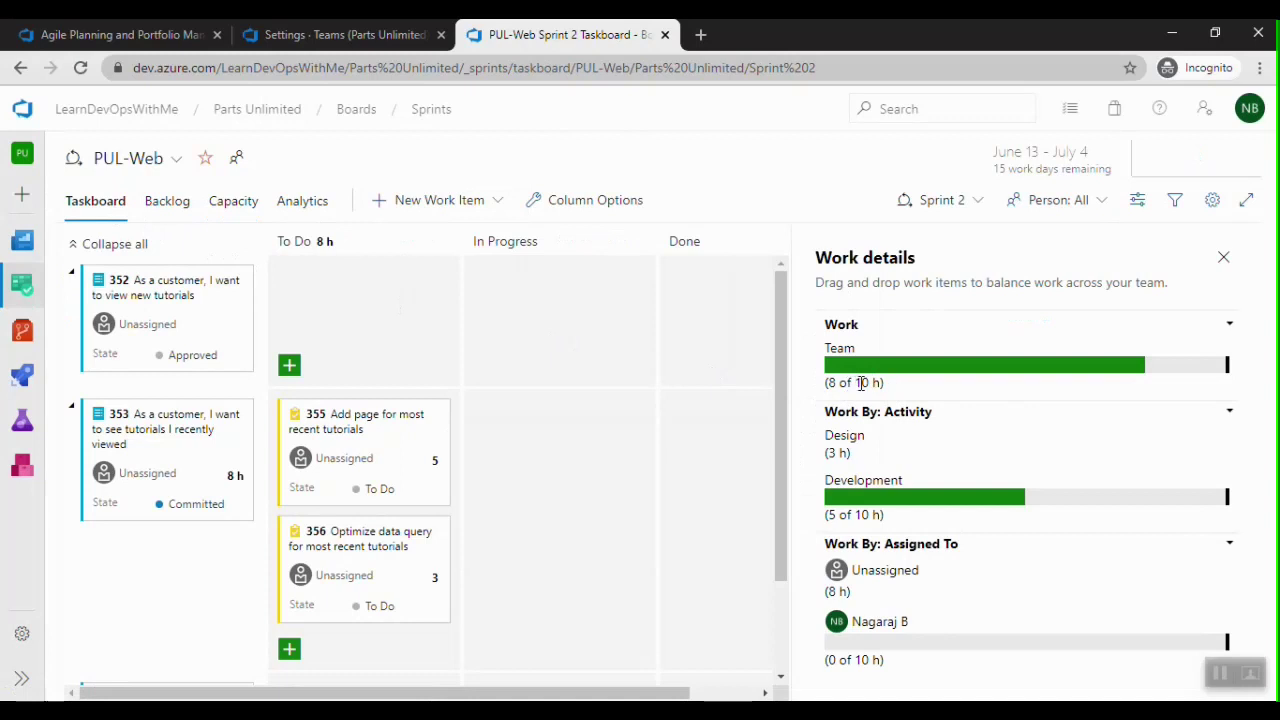
left_click_drag(855, 383, 869, 383)
left_click_drag(853, 660, 871, 660)
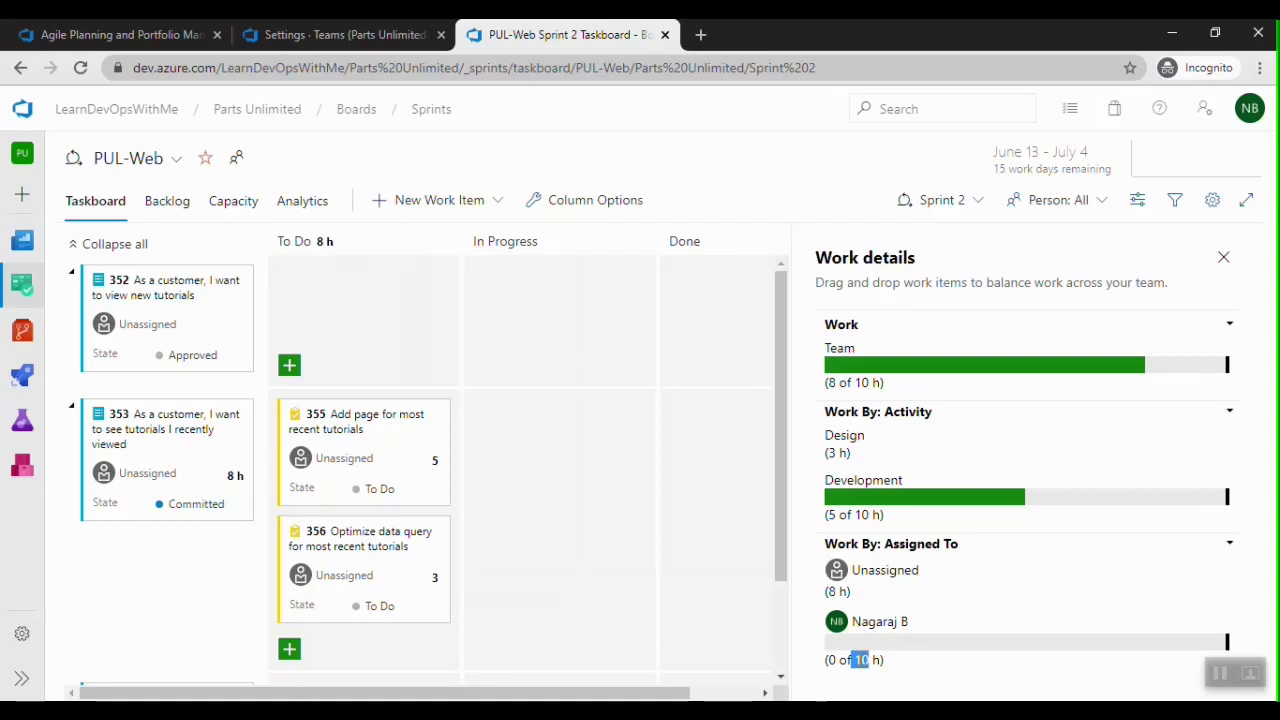
left_click(231, 206)
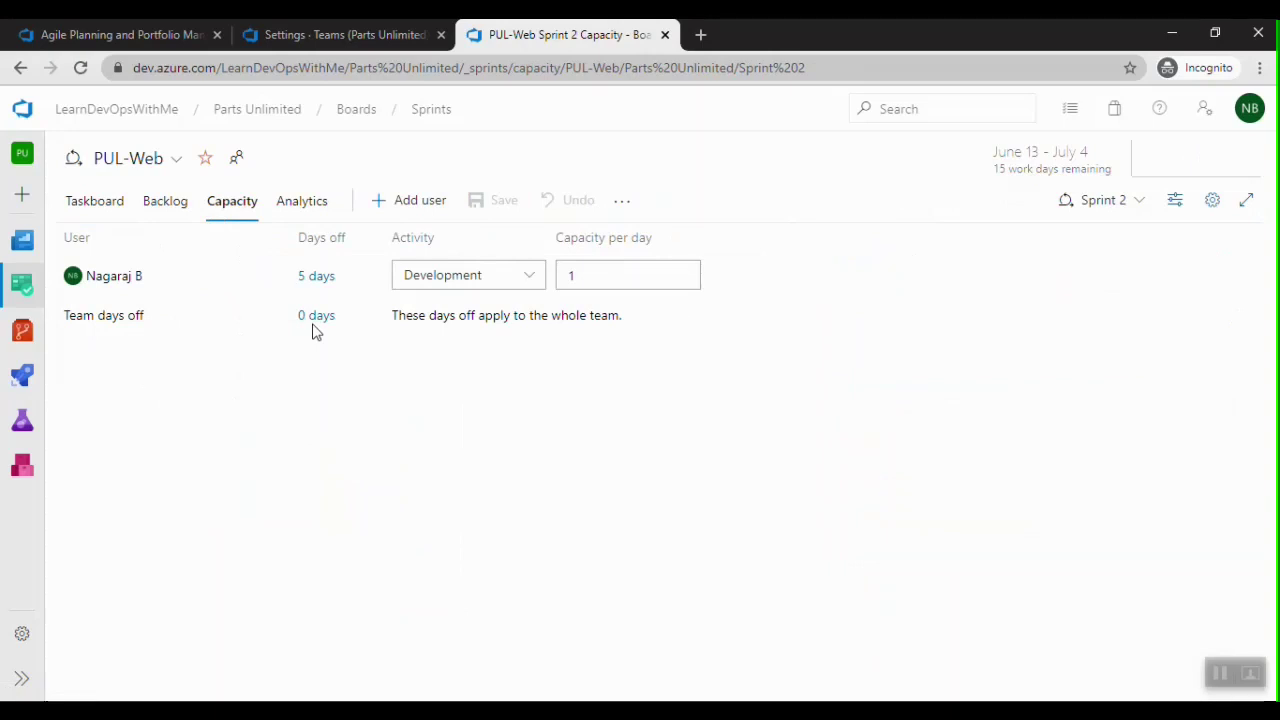
left_click(102, 212)
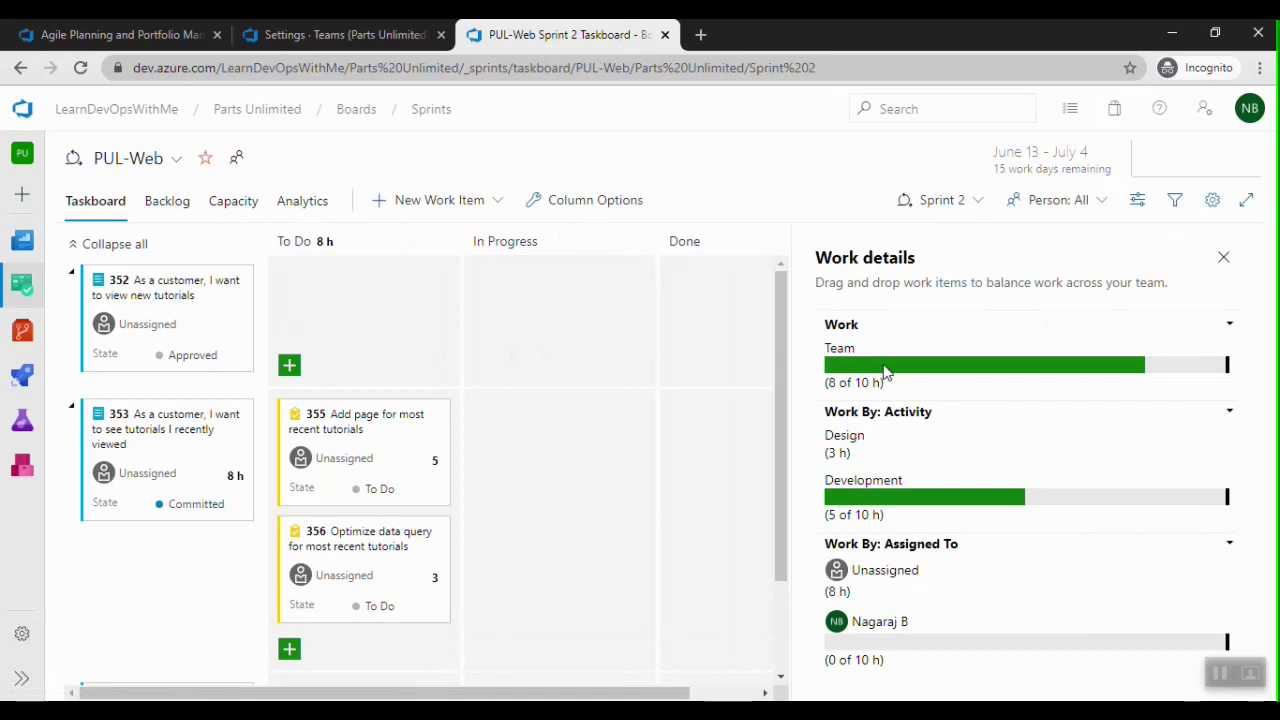
Assign the task "Add page for most recent tutorials" to the team member and set its remaining work to 10
left_click_drag(404, 438, 906, 630)
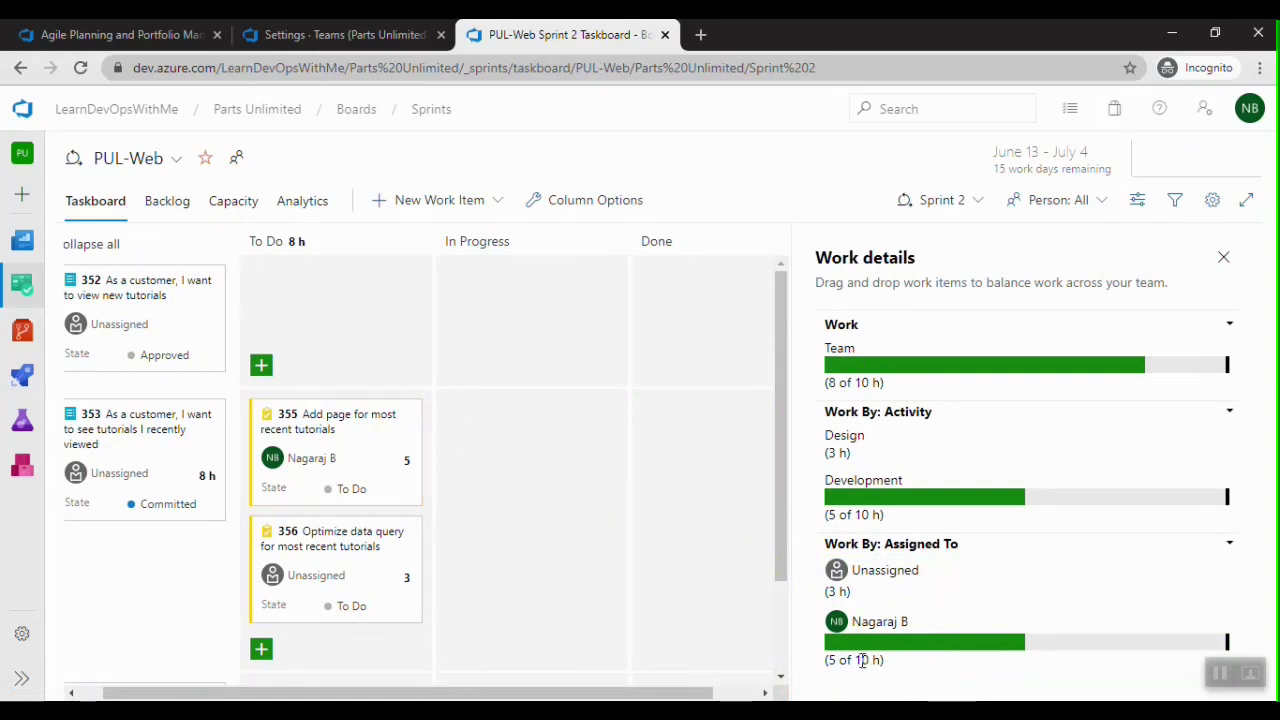
left_click(406, 461)
type("10")
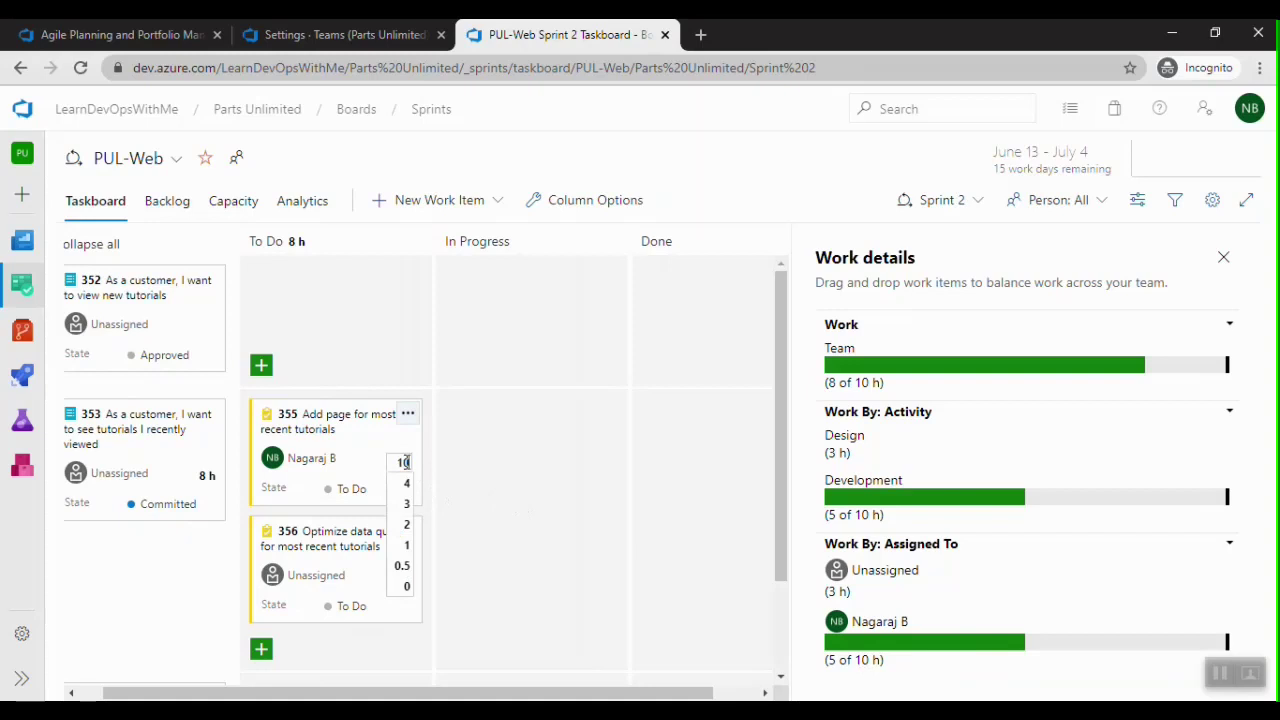
left_click(464, 450)
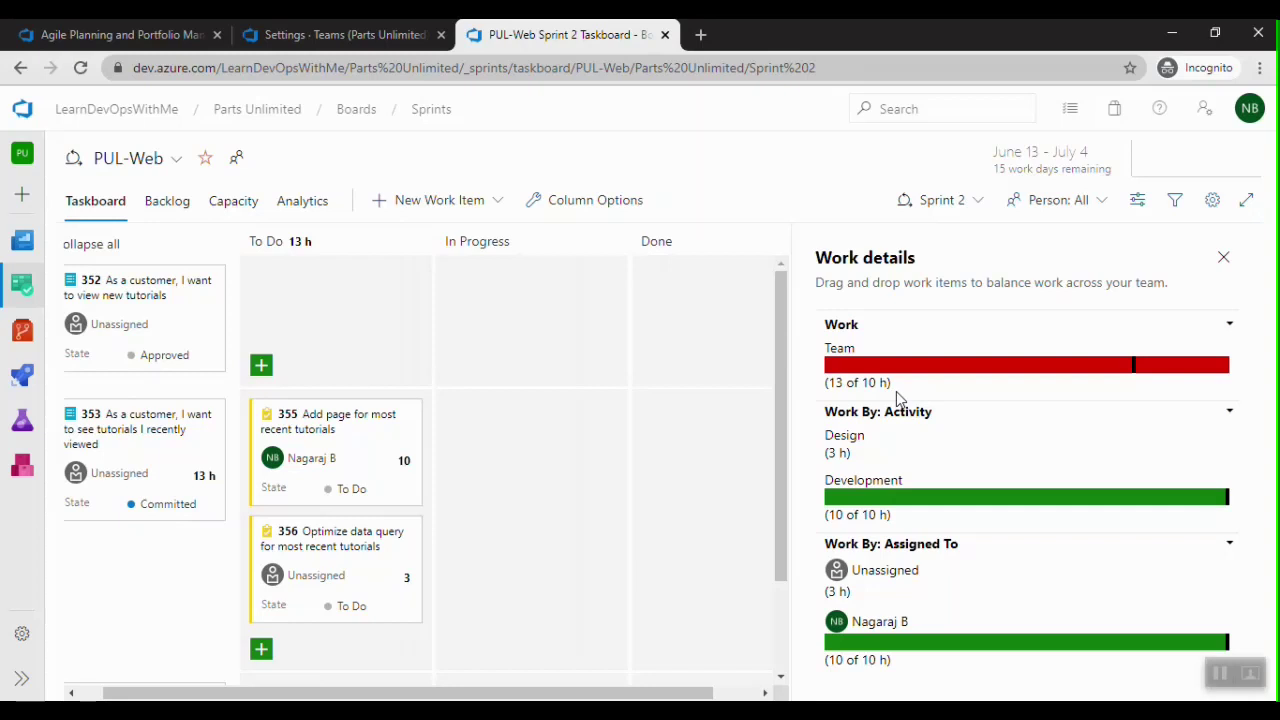
mouse_move(930, 625)
Expand the Sprint 2 backlog and try to move the task "Optimize data query for most recent tutorials" to Sprint 3
left_click(180, 212)
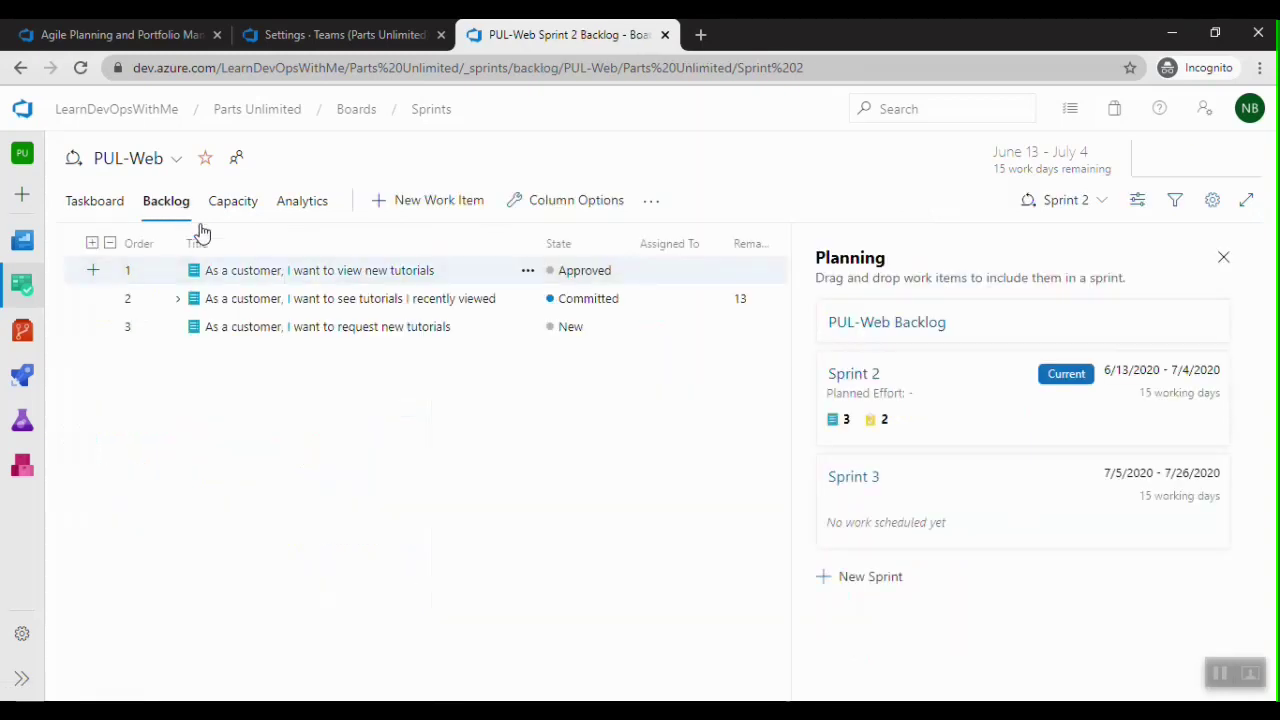
left_click(92, 243)
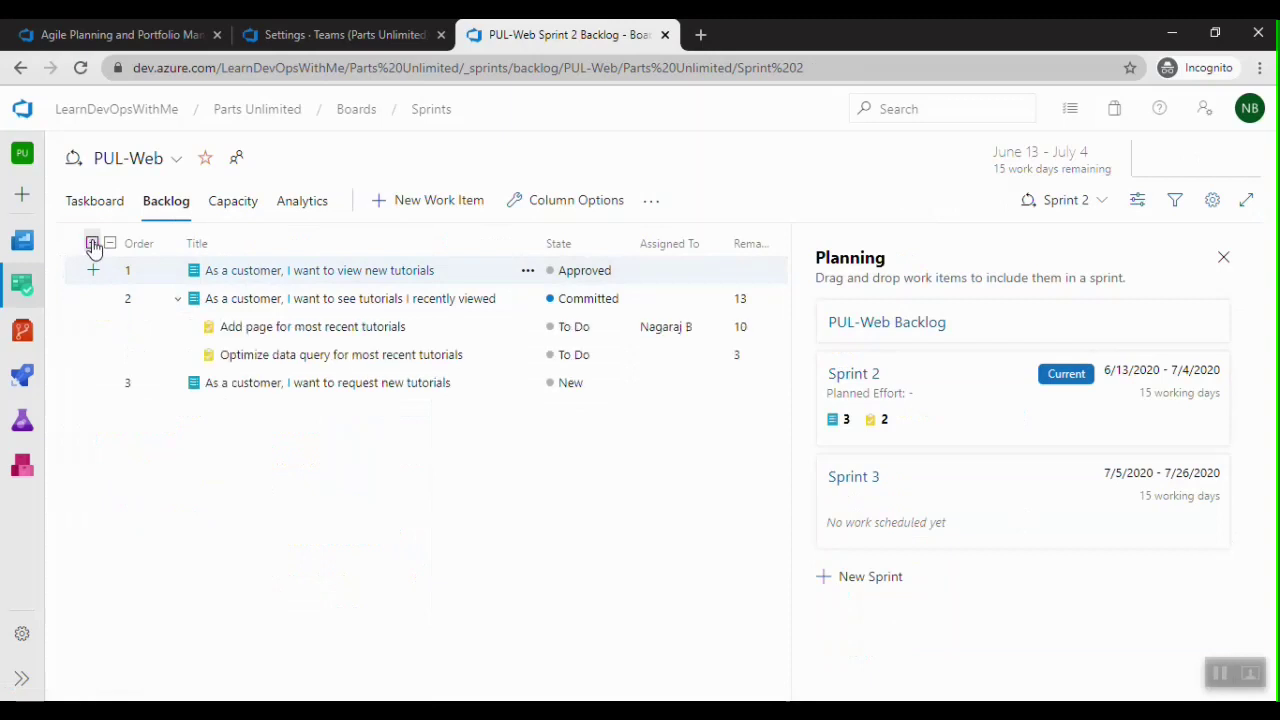
left_click(526, 358)
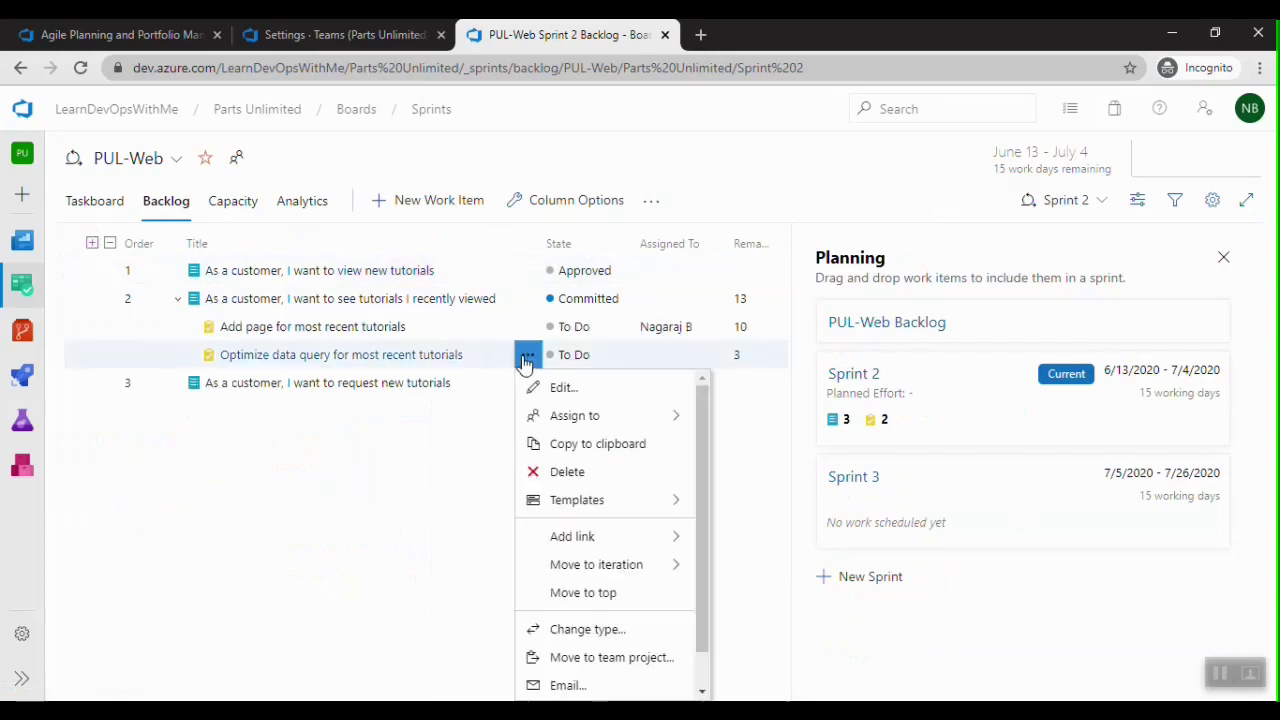
mouse_move(601, 567)
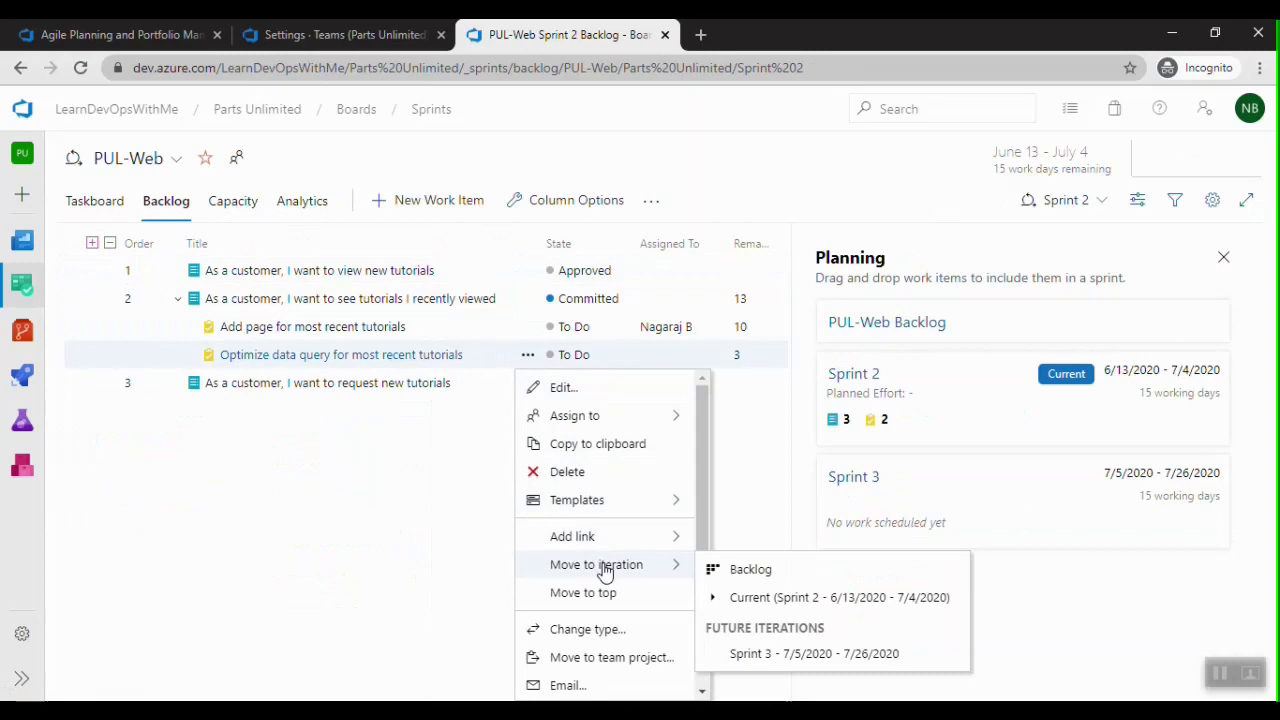
left_click(782, 663)
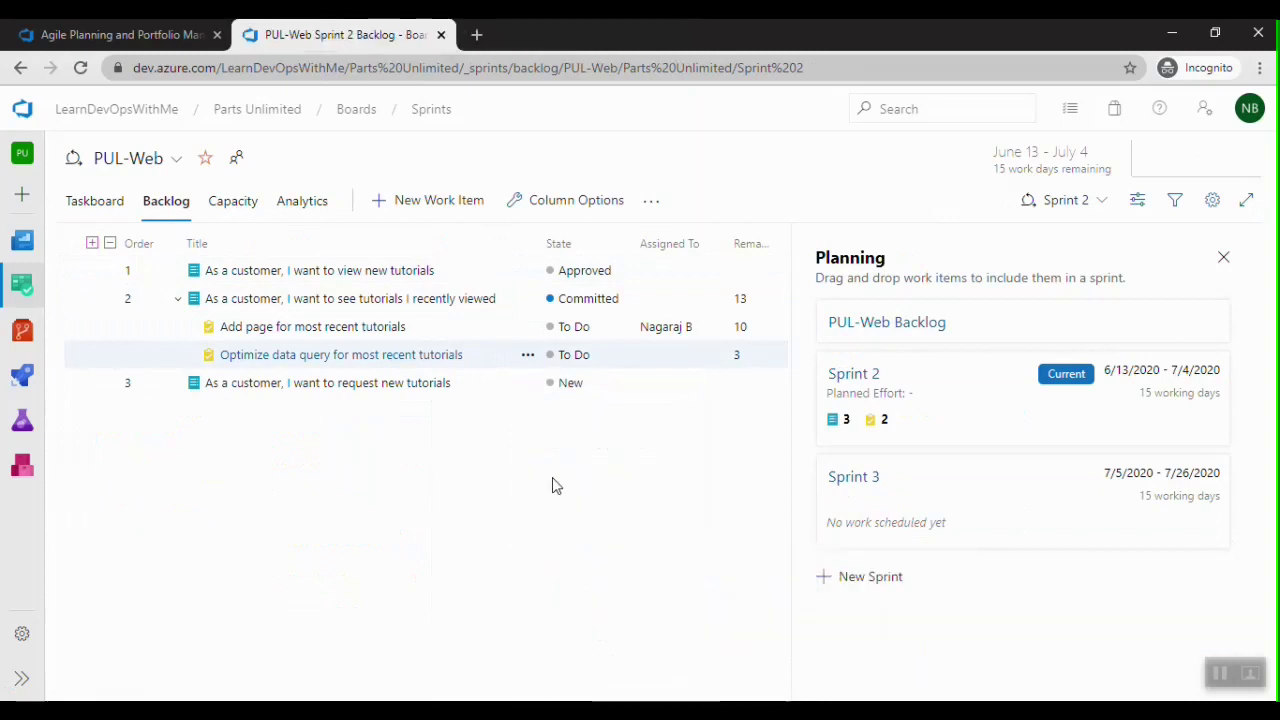
Open the Sprint 2 taskboard and view its cards grouped by People
left_click(100, 201)
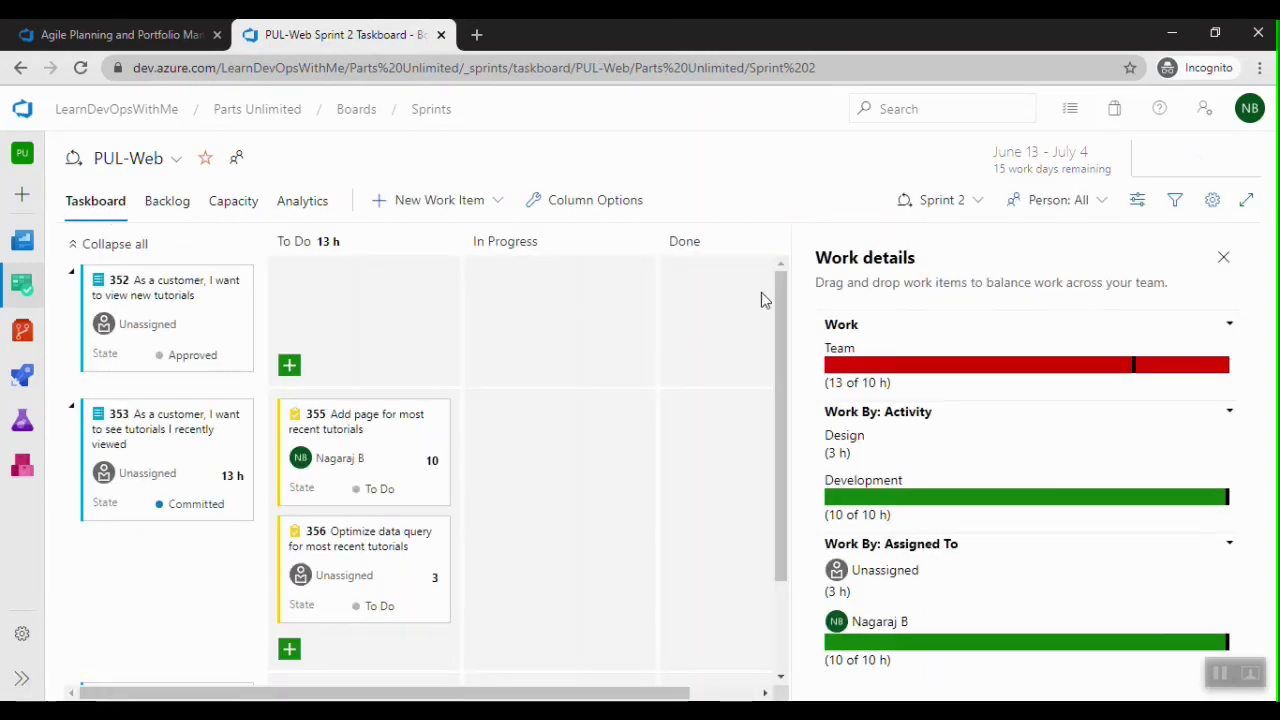
left_click(1137, 202)
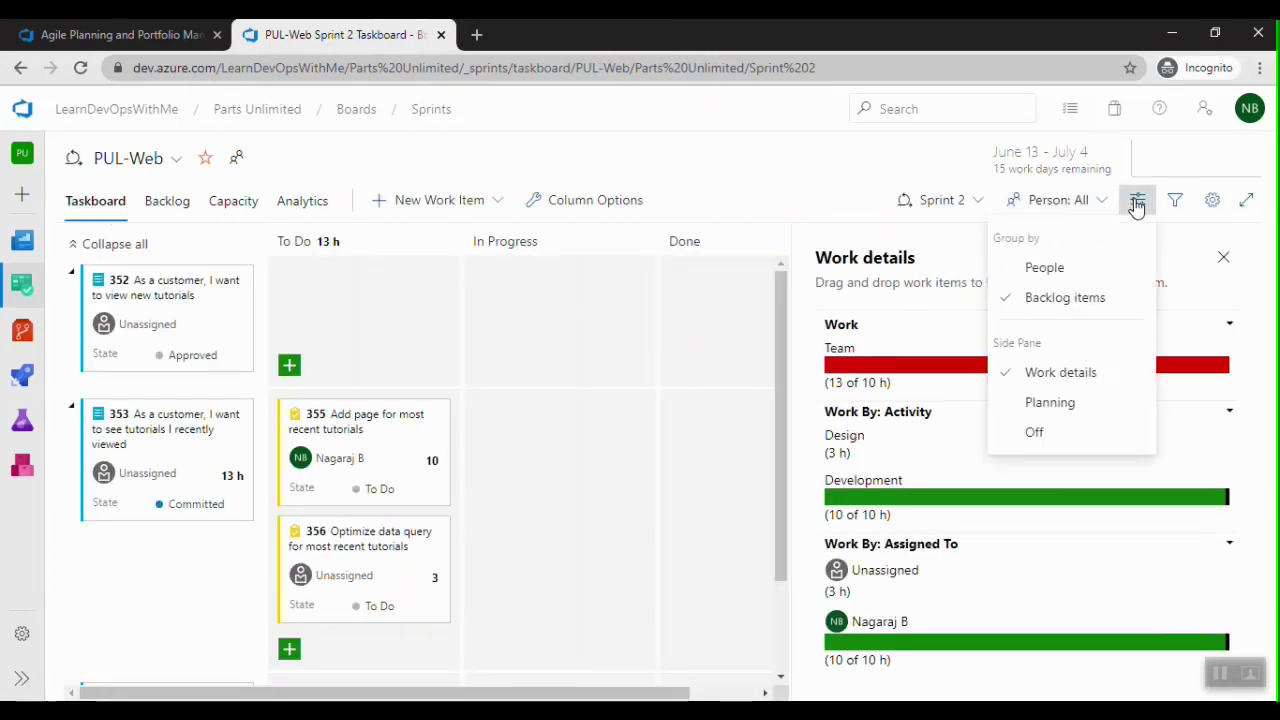
left_click(1044, 268)
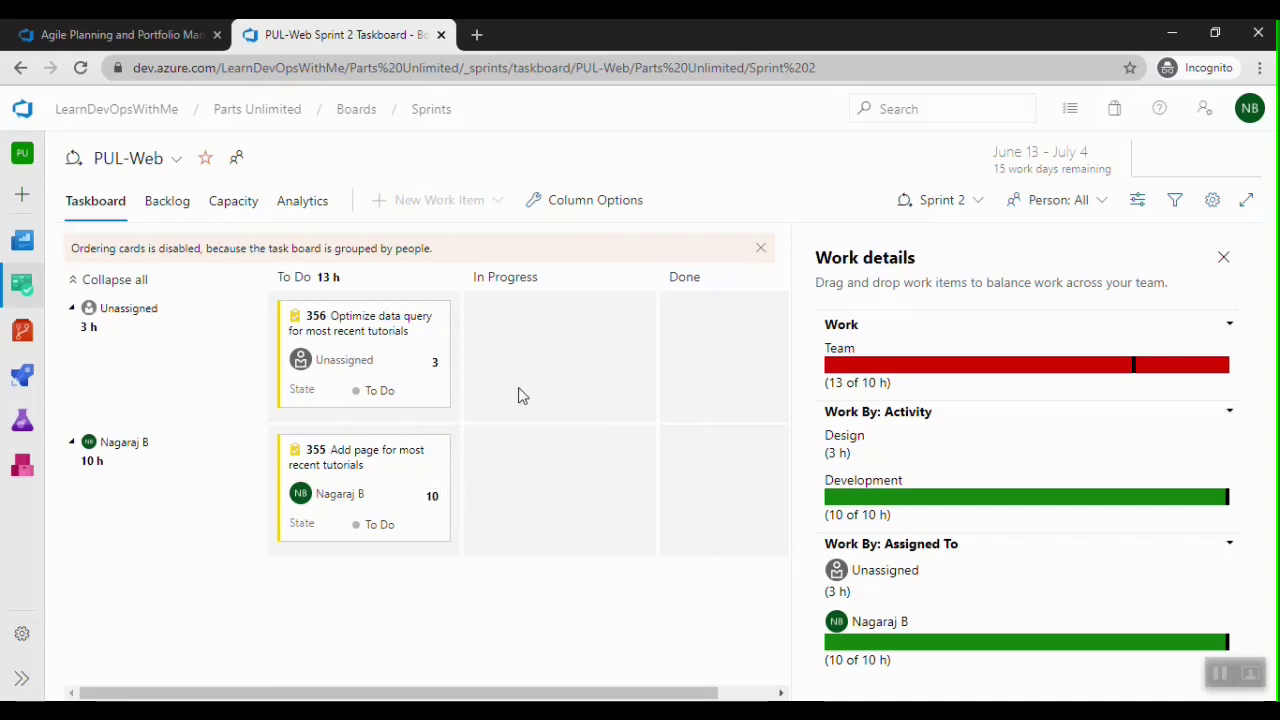
Group the taskboard by Backlog items again and turn off the side pane
left_click(1135, 203)
left_click(1062, 297)
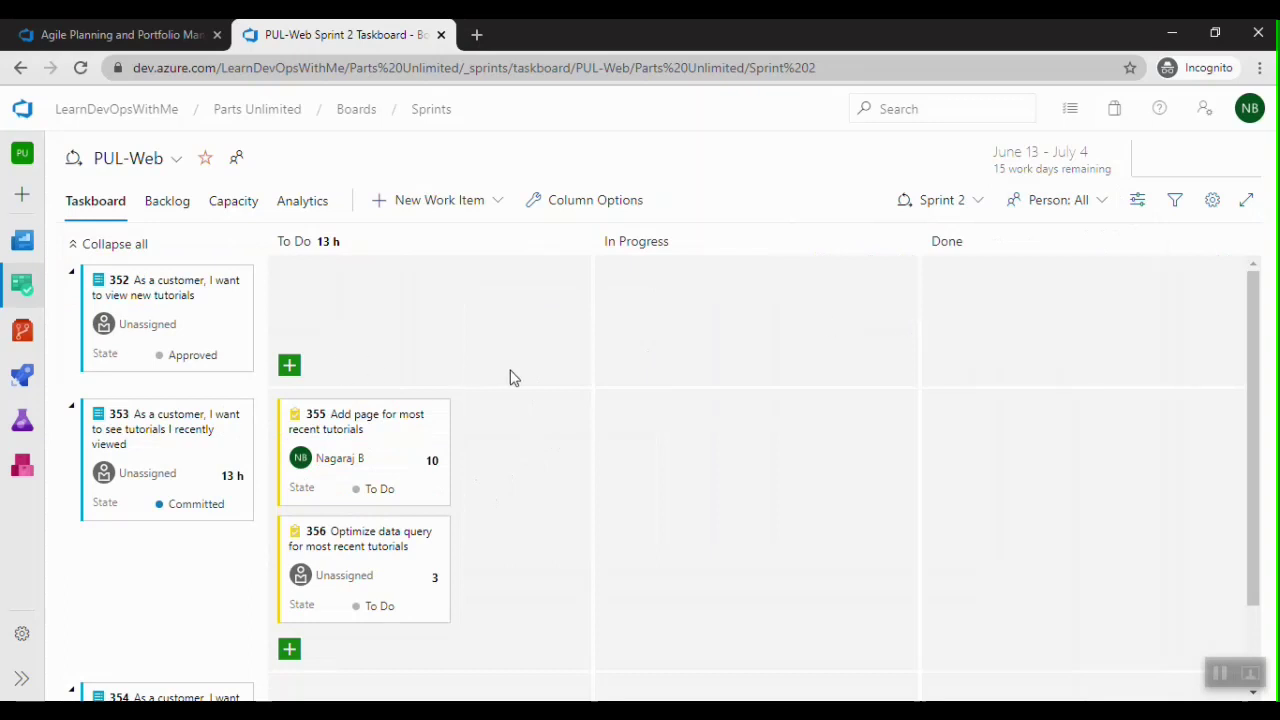
Open the taskboard settings and review the card fields available for the Task type
left_click(1213, 204)
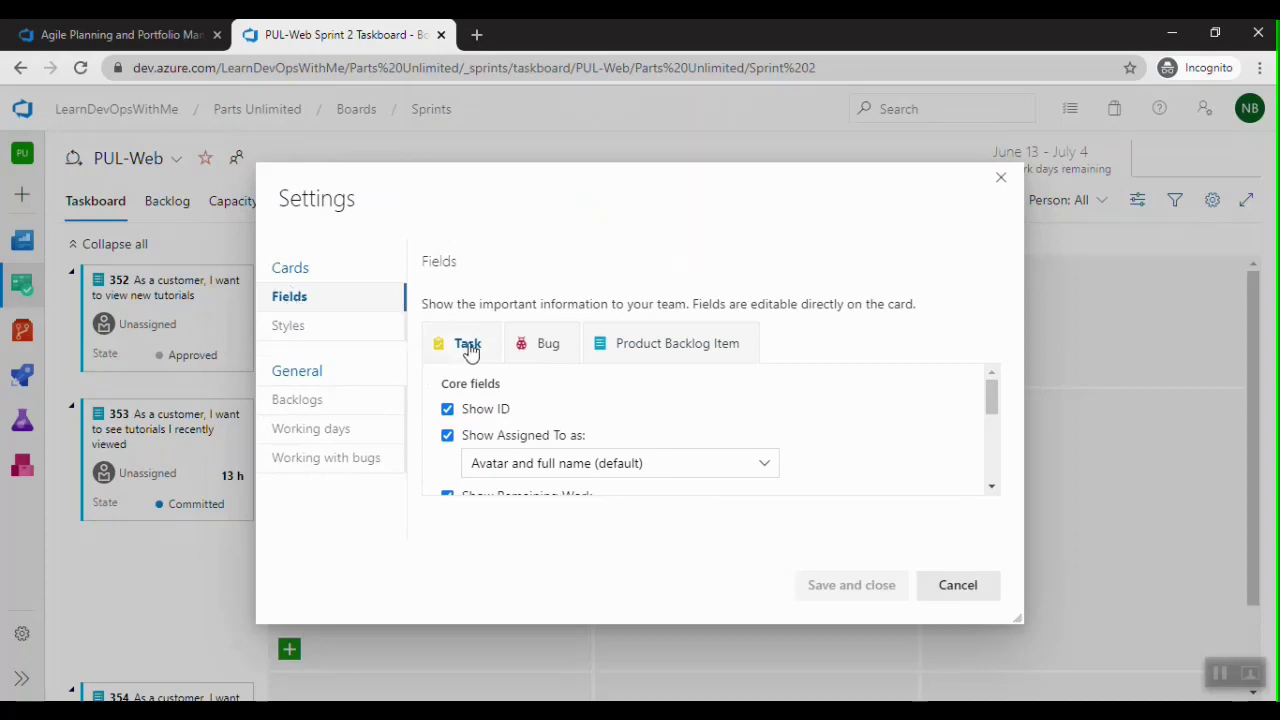
scroll(573, 388, "down", 1)
scroll(573, 388, "down", 2)
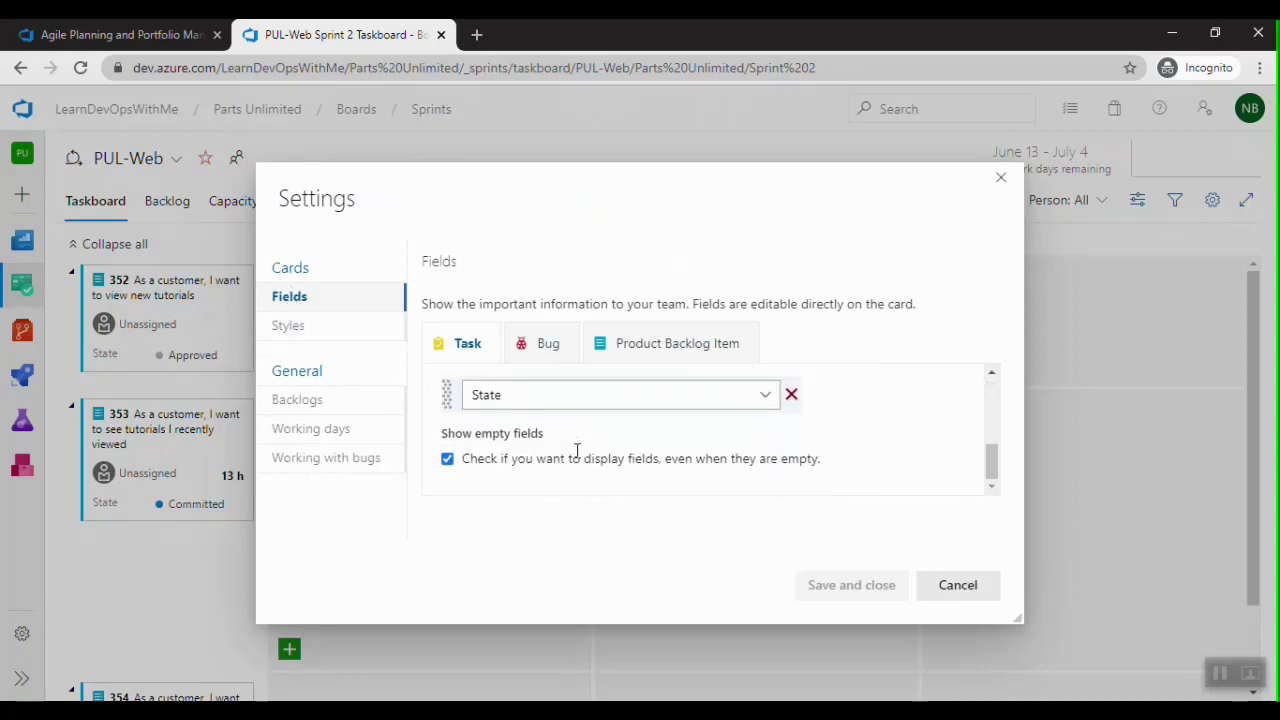
scroll(577, 455, "up", 3)
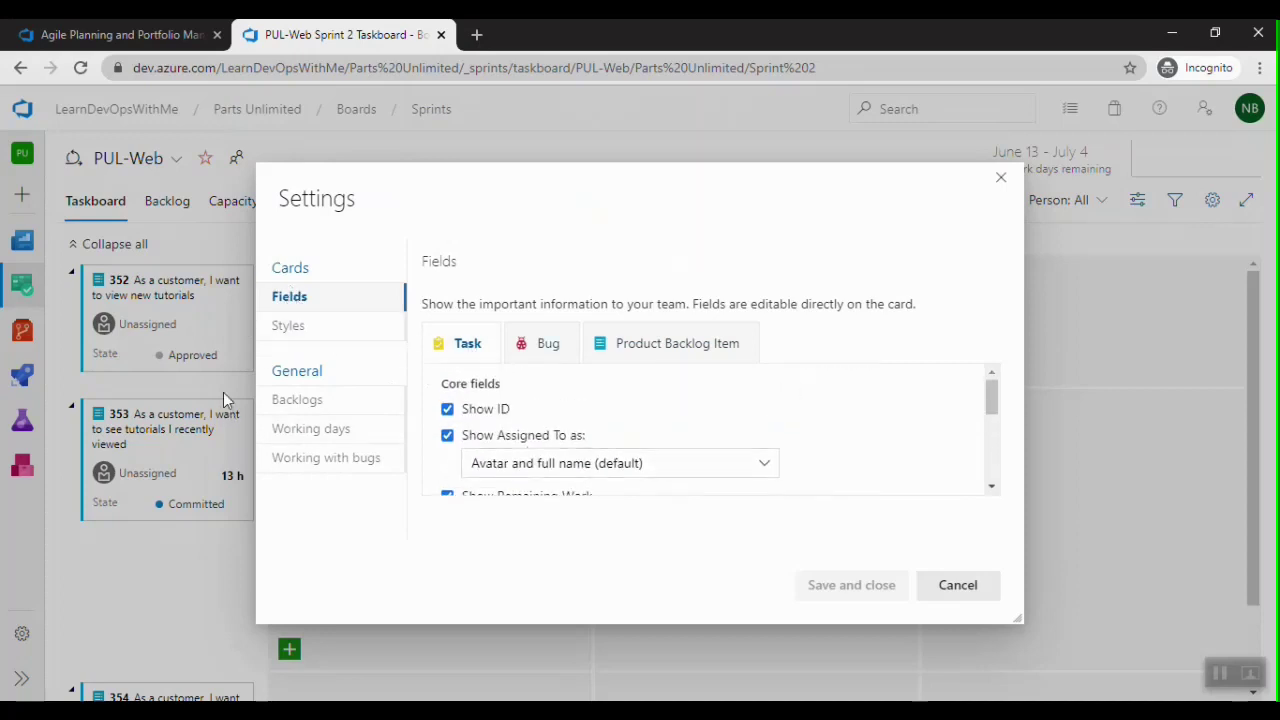
Add a card styling rule named Development in the taskboard settings and set its card color to bright green
left_click(290, 327)
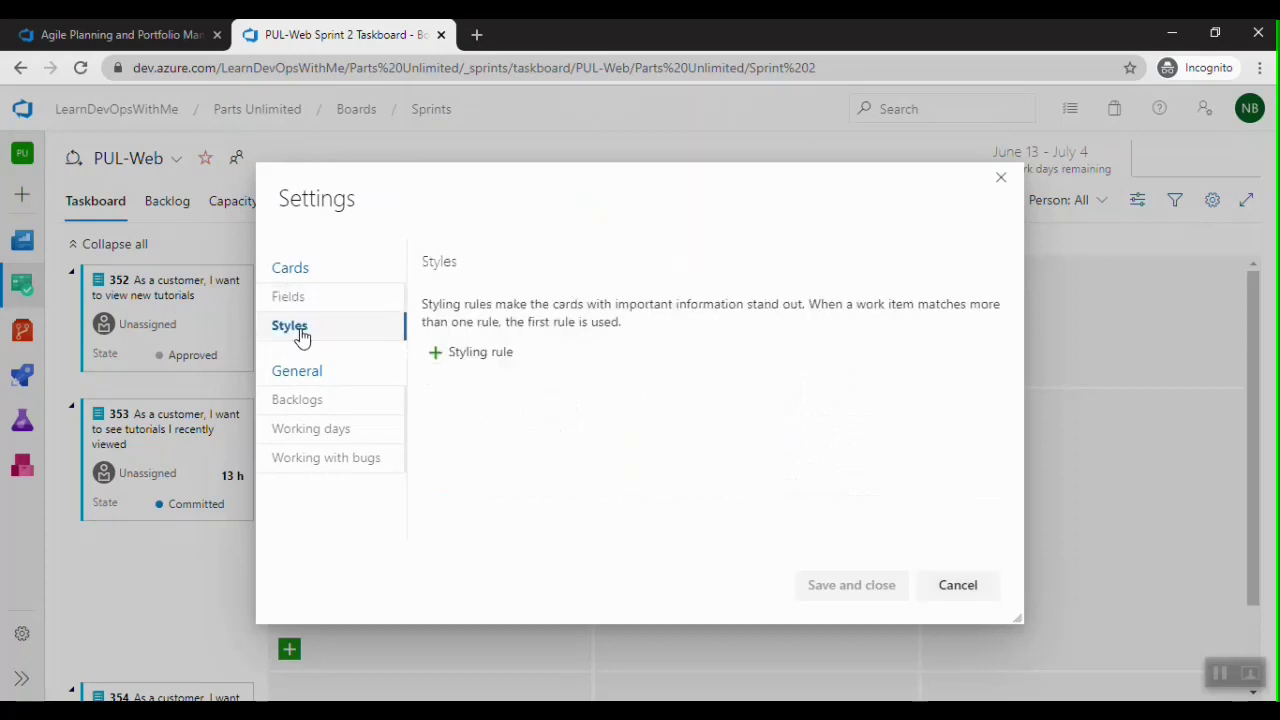
left_click(465, 355)
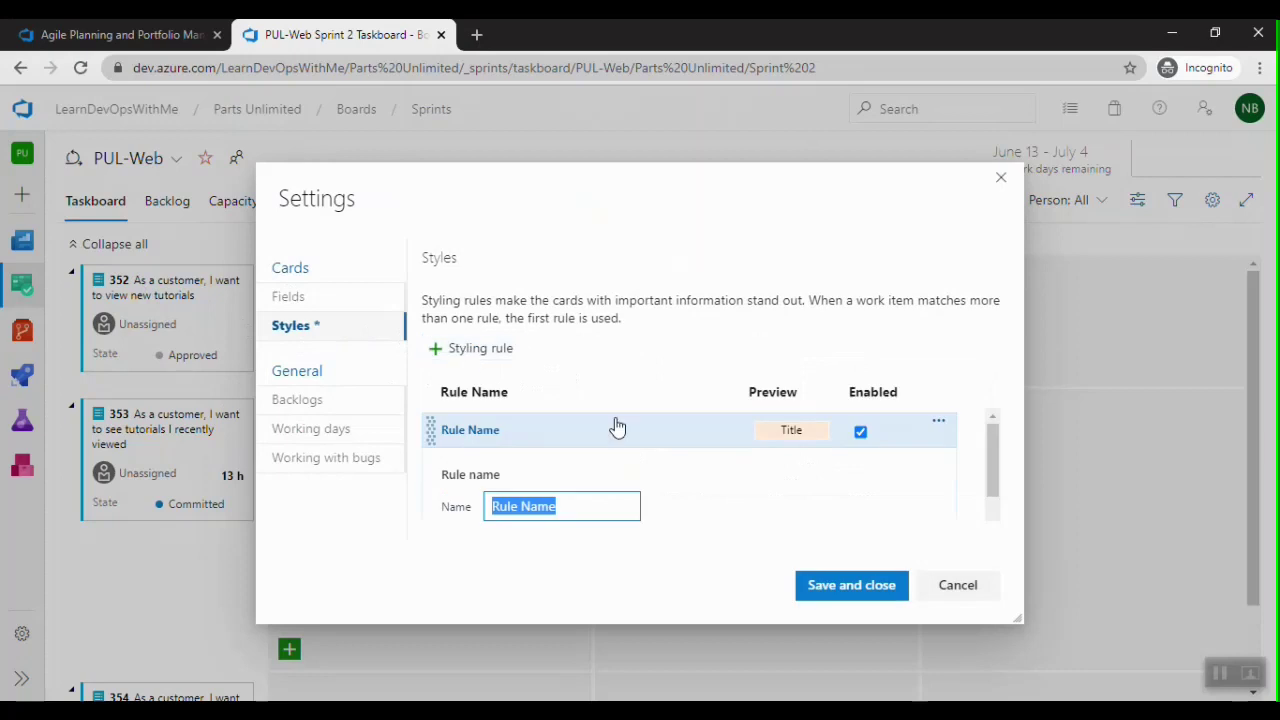
type("Develop")
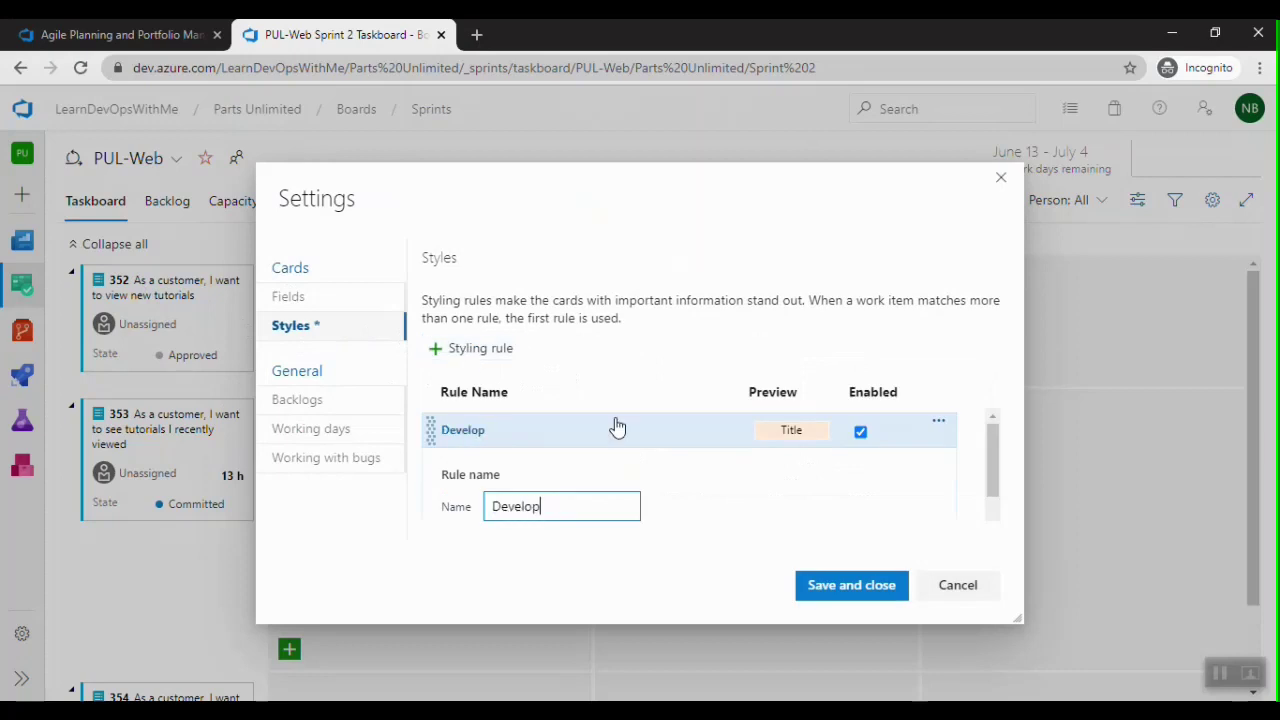
type("ment")
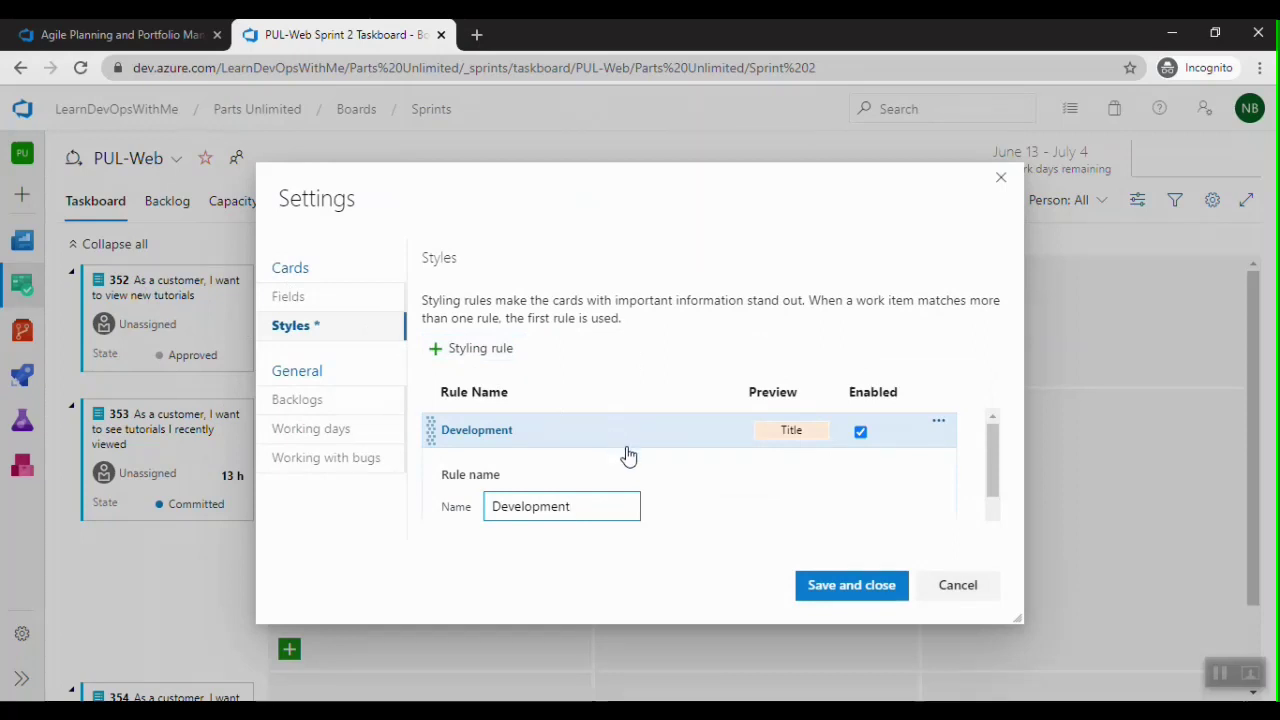
scroll(627, 457, "down", 2)
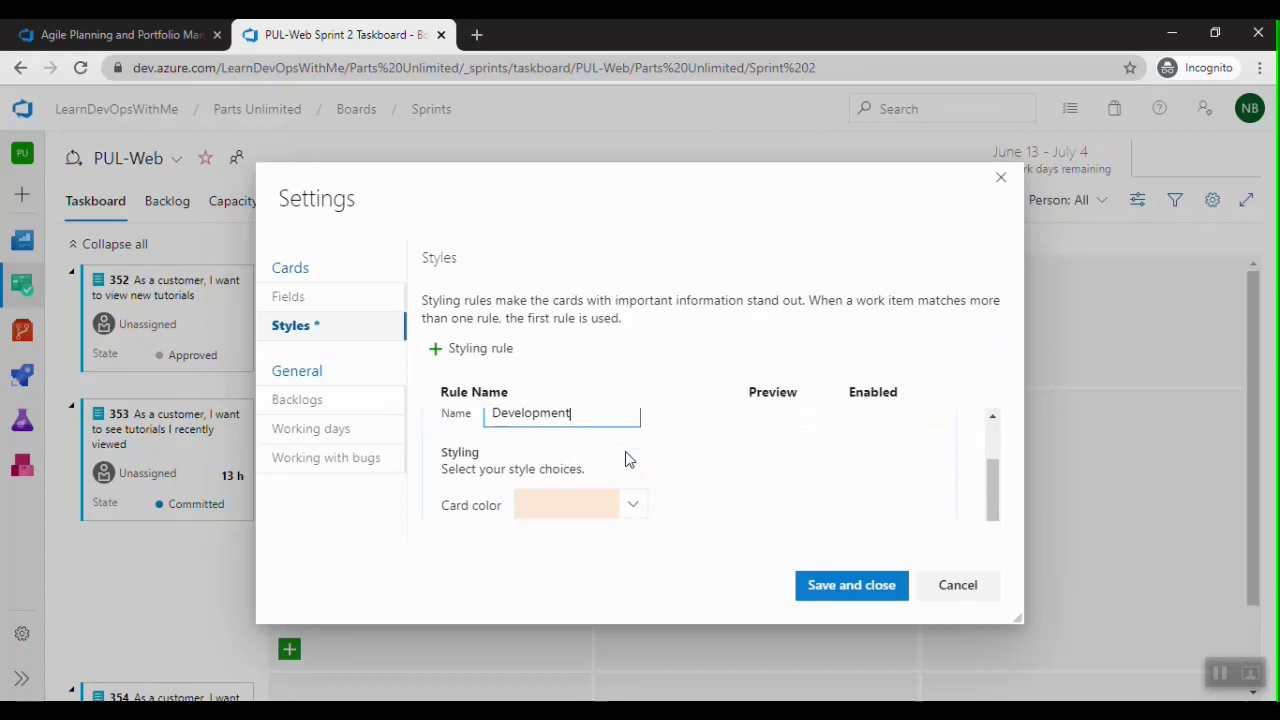
scroll(742, 483, "down", 2)
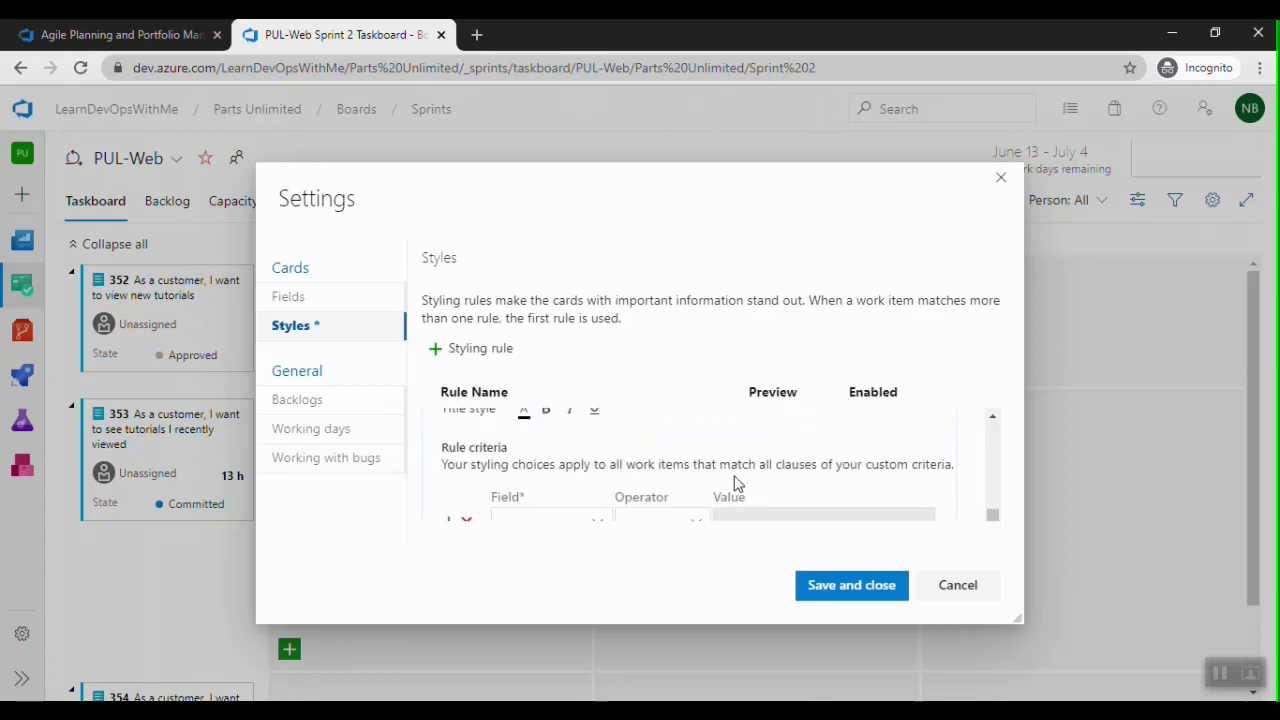
scroll(737, 484, "up", 1)
left_click(618, 472)
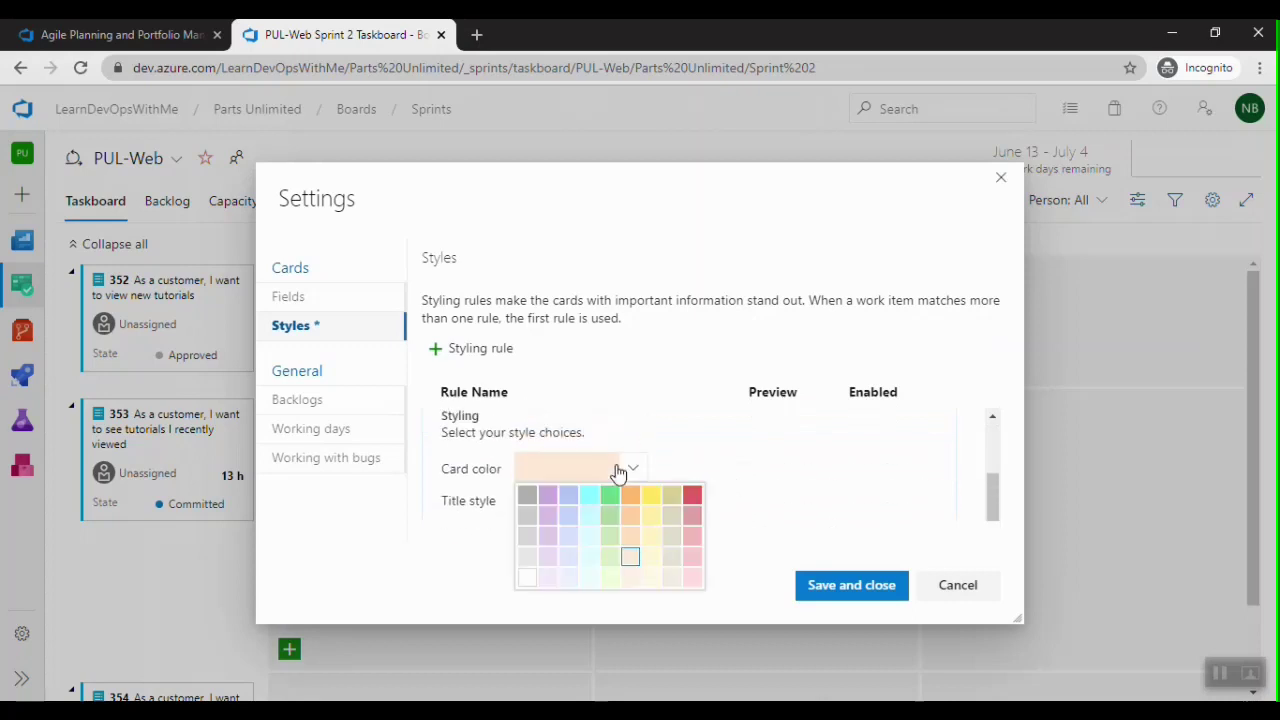
left_click(617, 502)
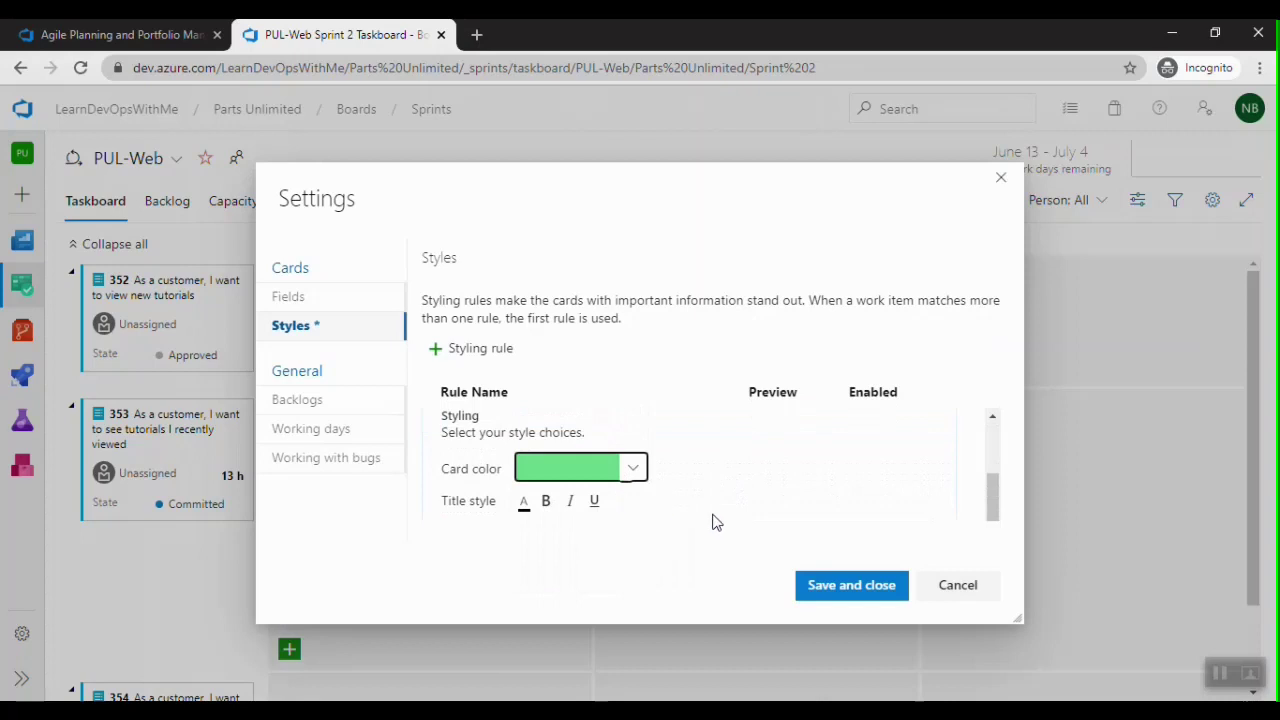
Set the Development rule's criteria so that Activity = Development
scroll(711, 522, "down", 2)
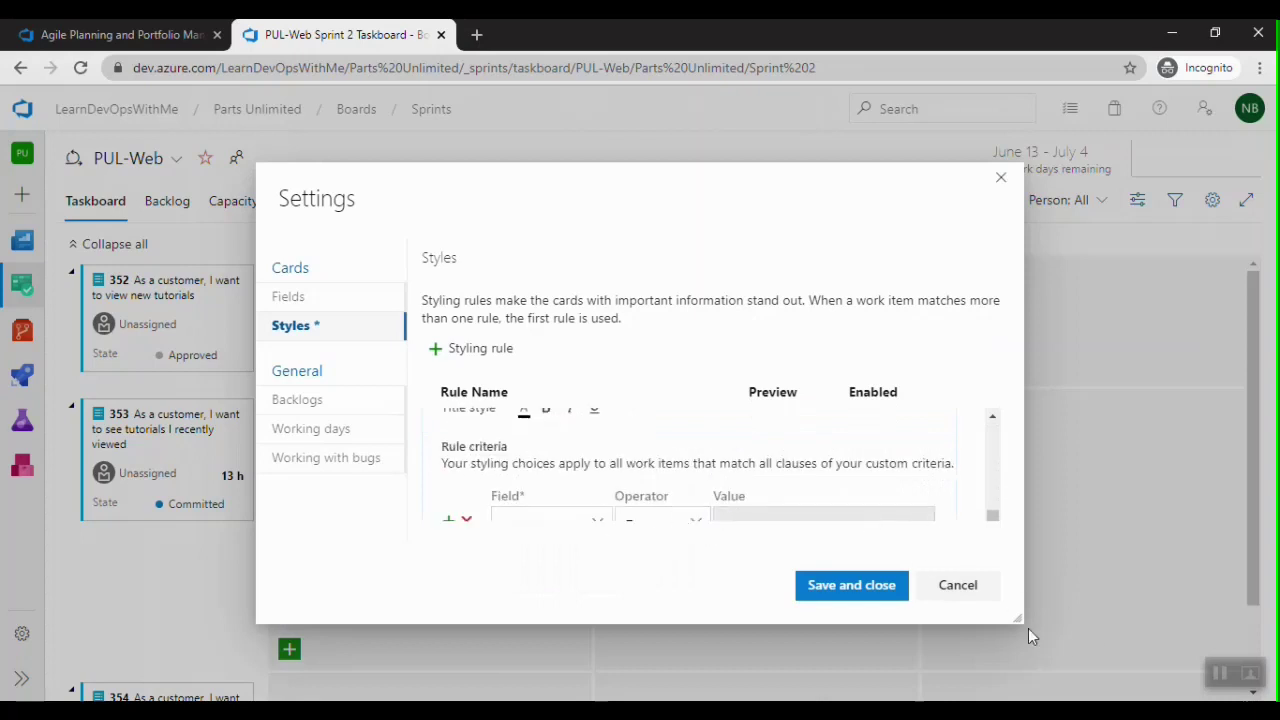
left_click_drag(1018, 622, 1020, 664)
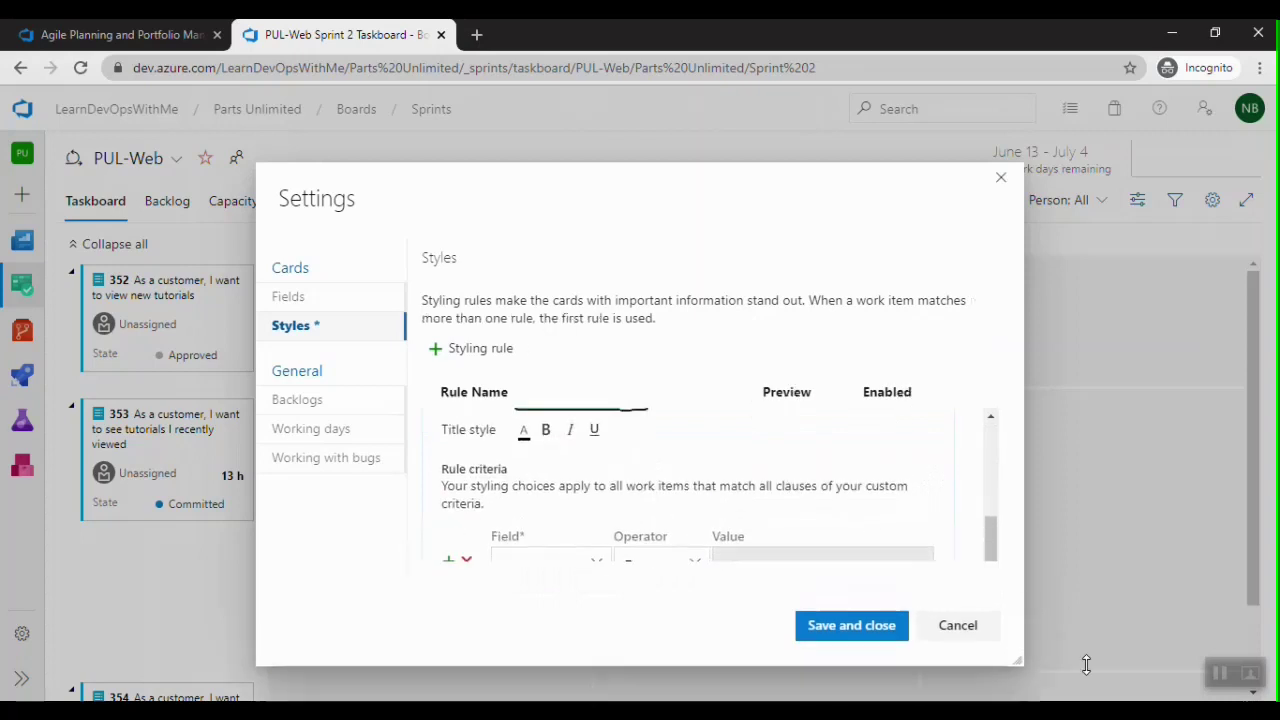
left_click(591, 562)
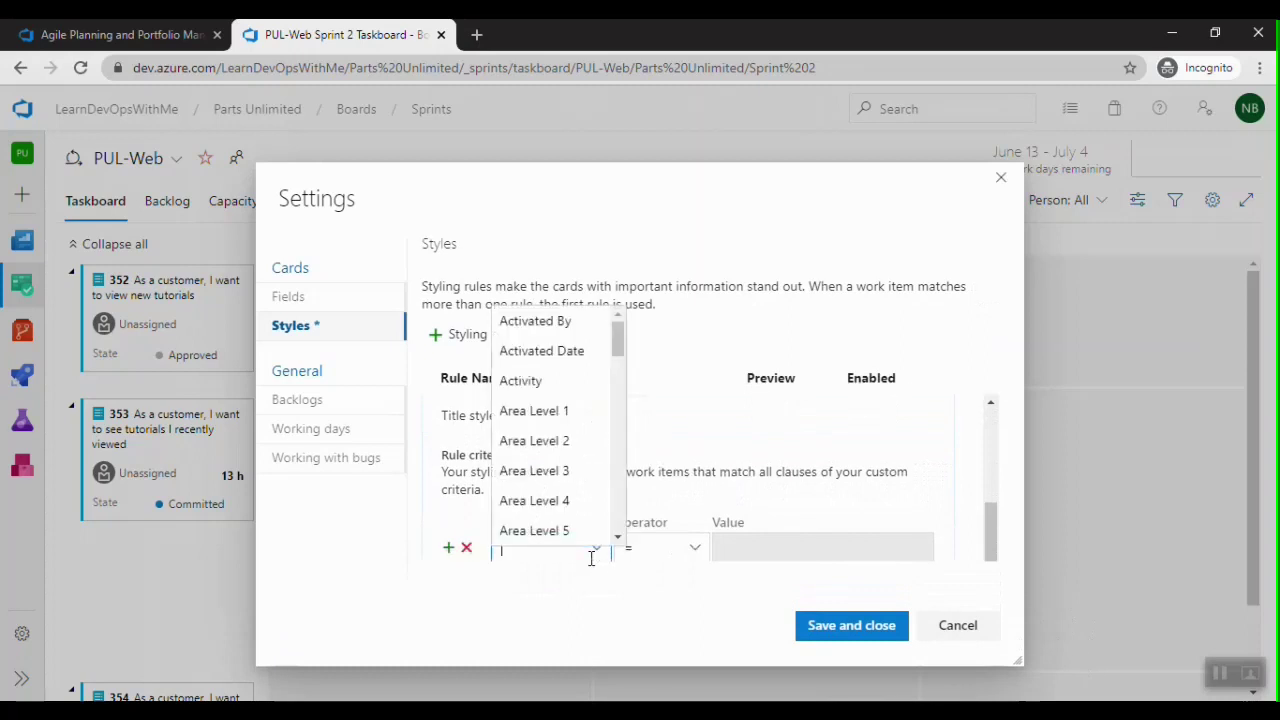
left_click(516, 382)
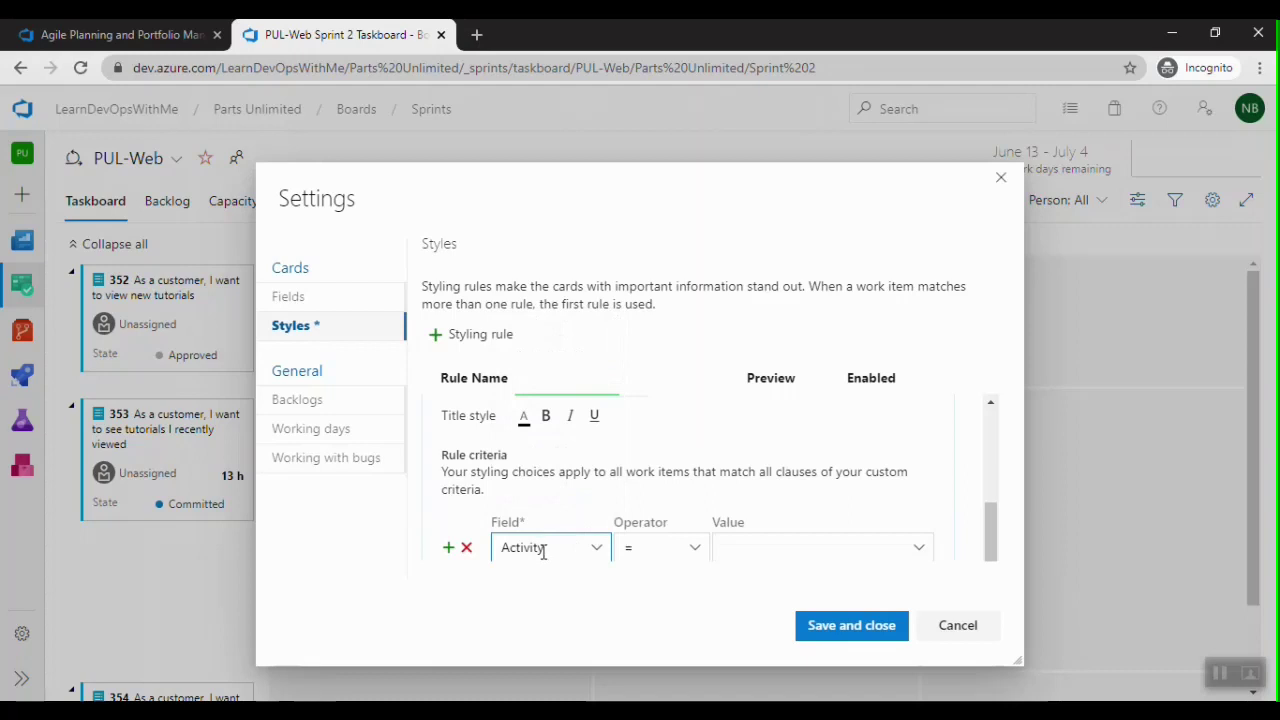
left_click(918, 547)
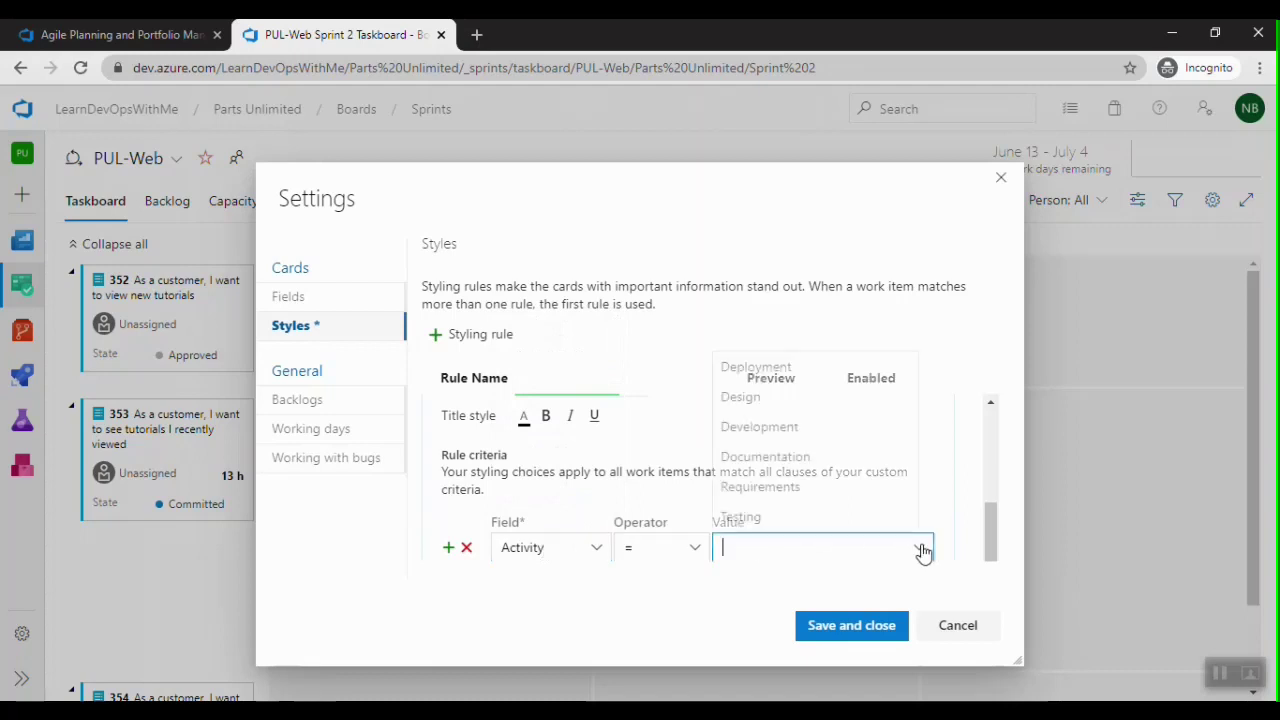
left_click(800, 430)
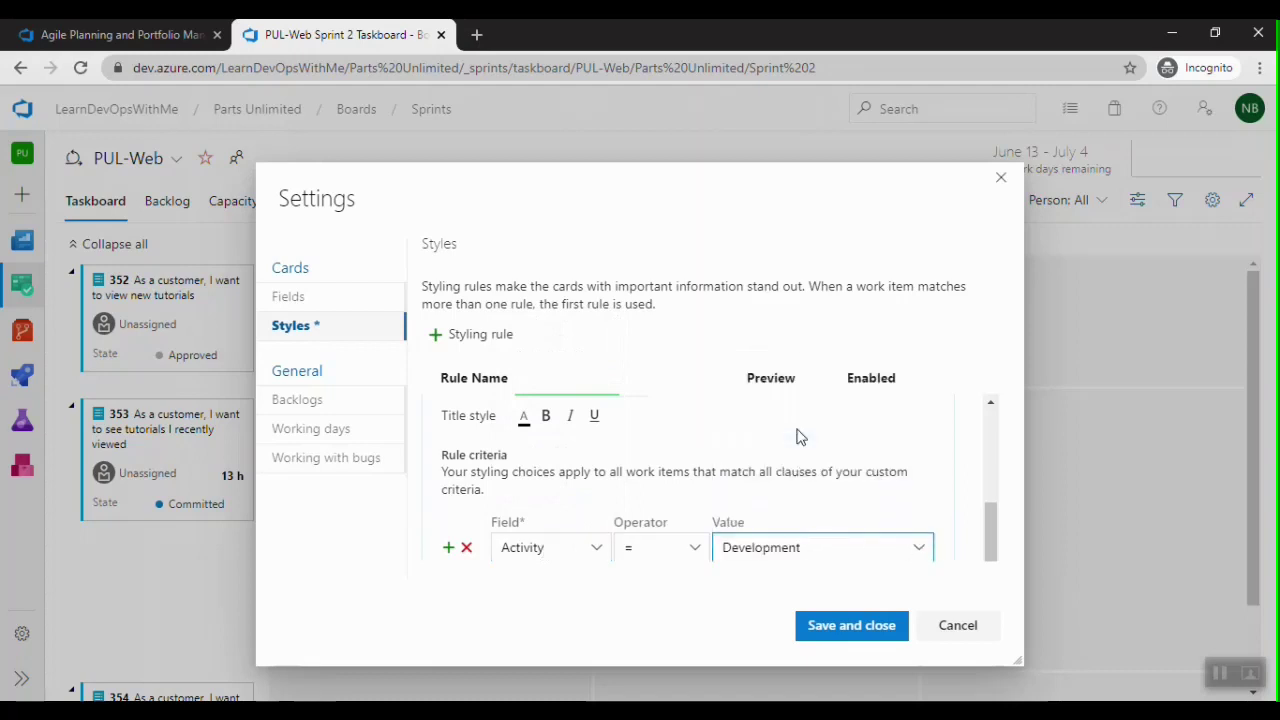
Review the taskboard's Backlogs, Working days and Working with bugs settings
left_click(300, 404)
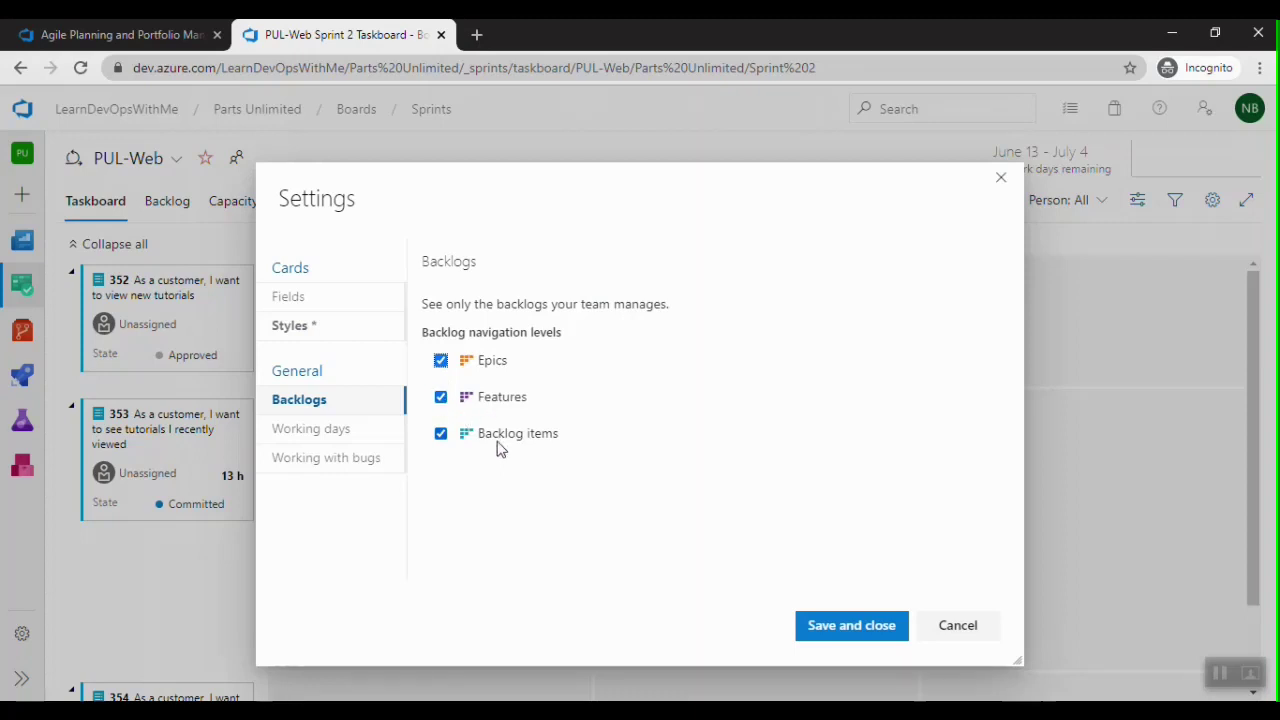
left_click(322, 434)
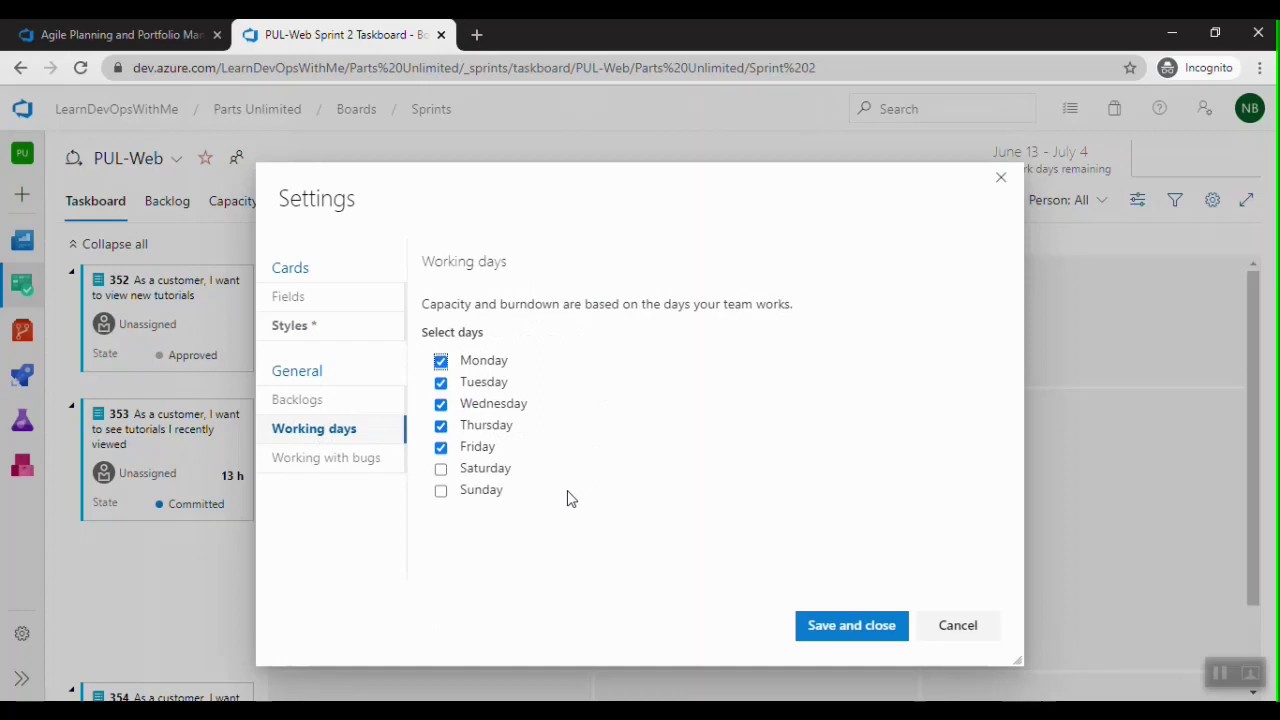
left_click(329, 468)
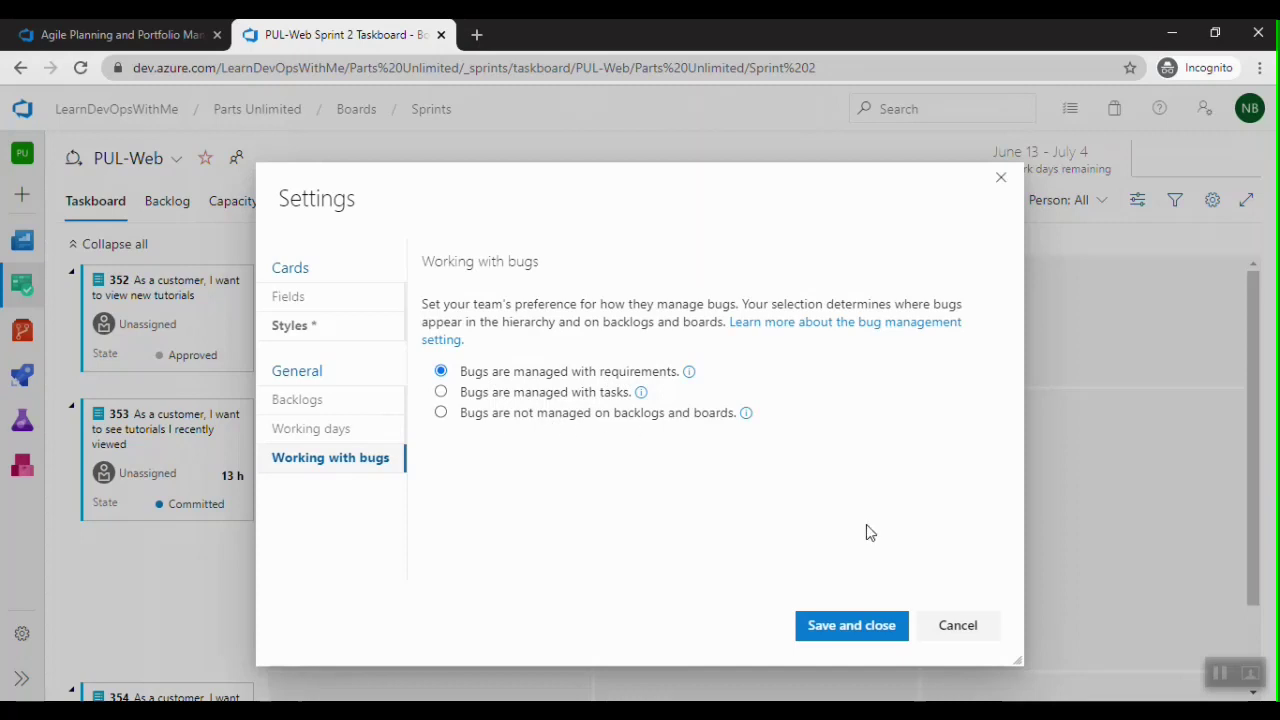
Recheck the Development styling rule, save the settings, and check the Activity of the task "Add page for most recent tutorials"
left_click(305, 327)
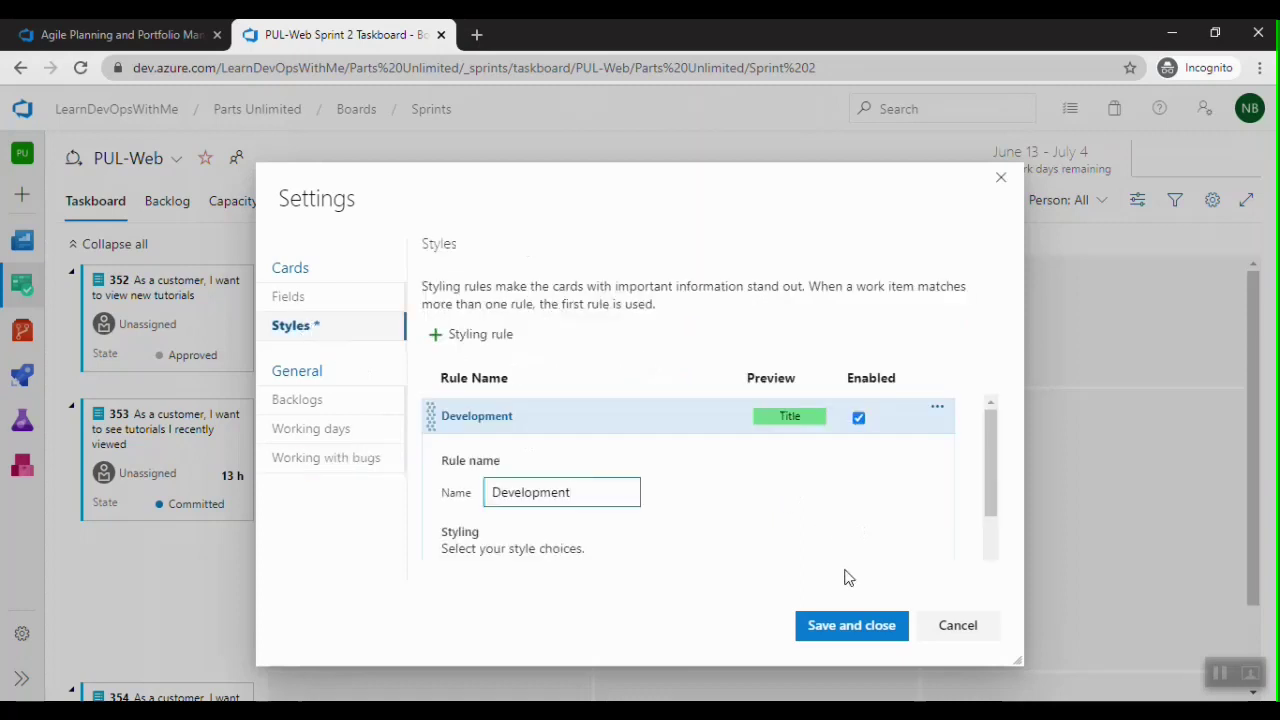
left_click(866, 630)
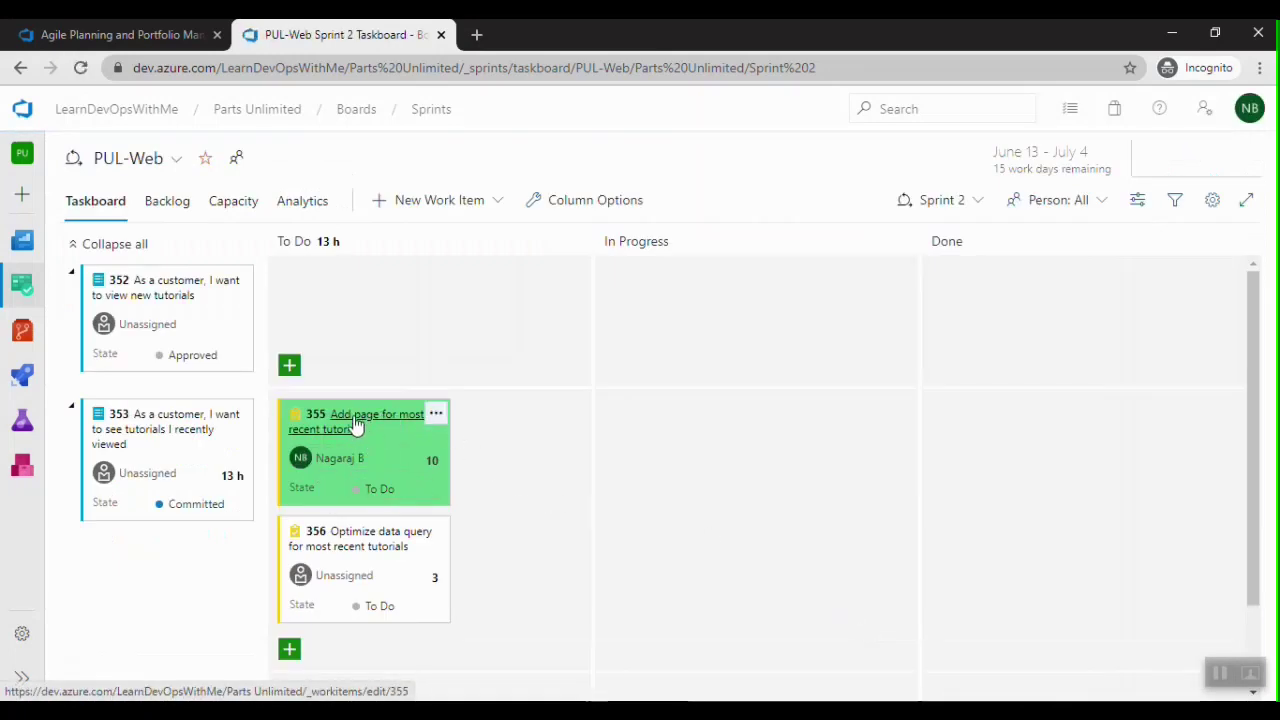
left_click(355, 424)
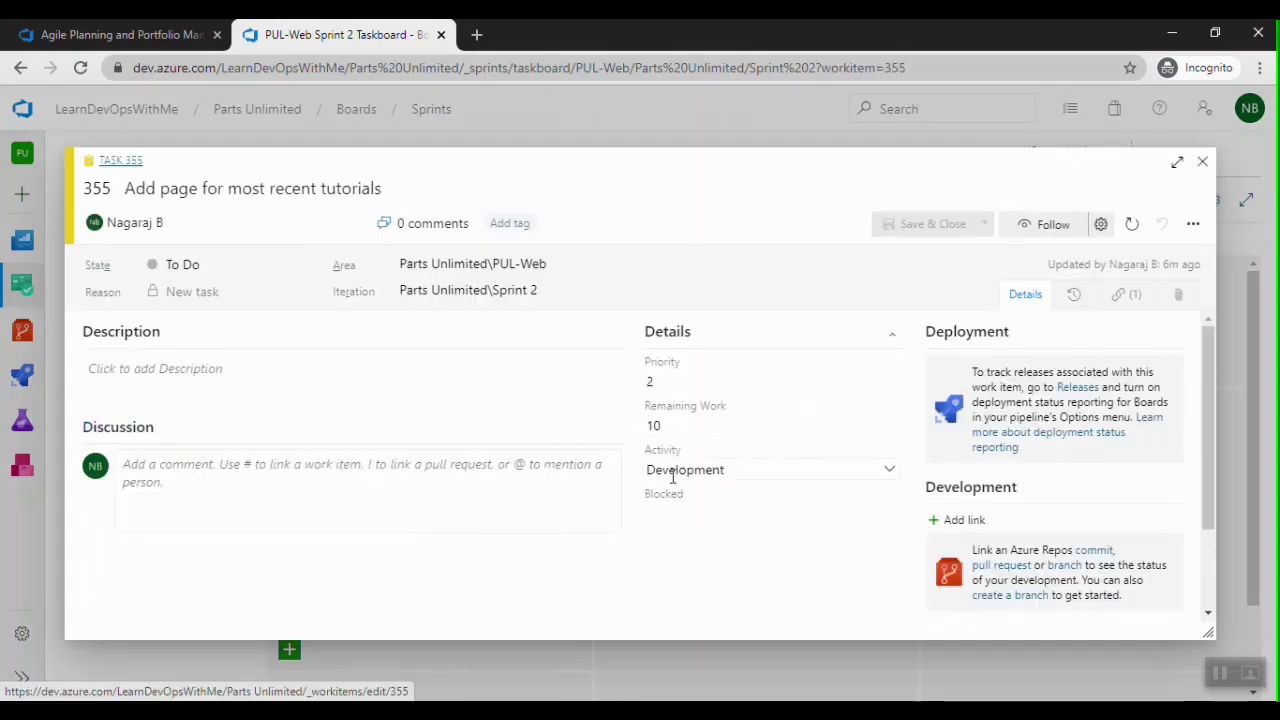
left_click(1202, 161)
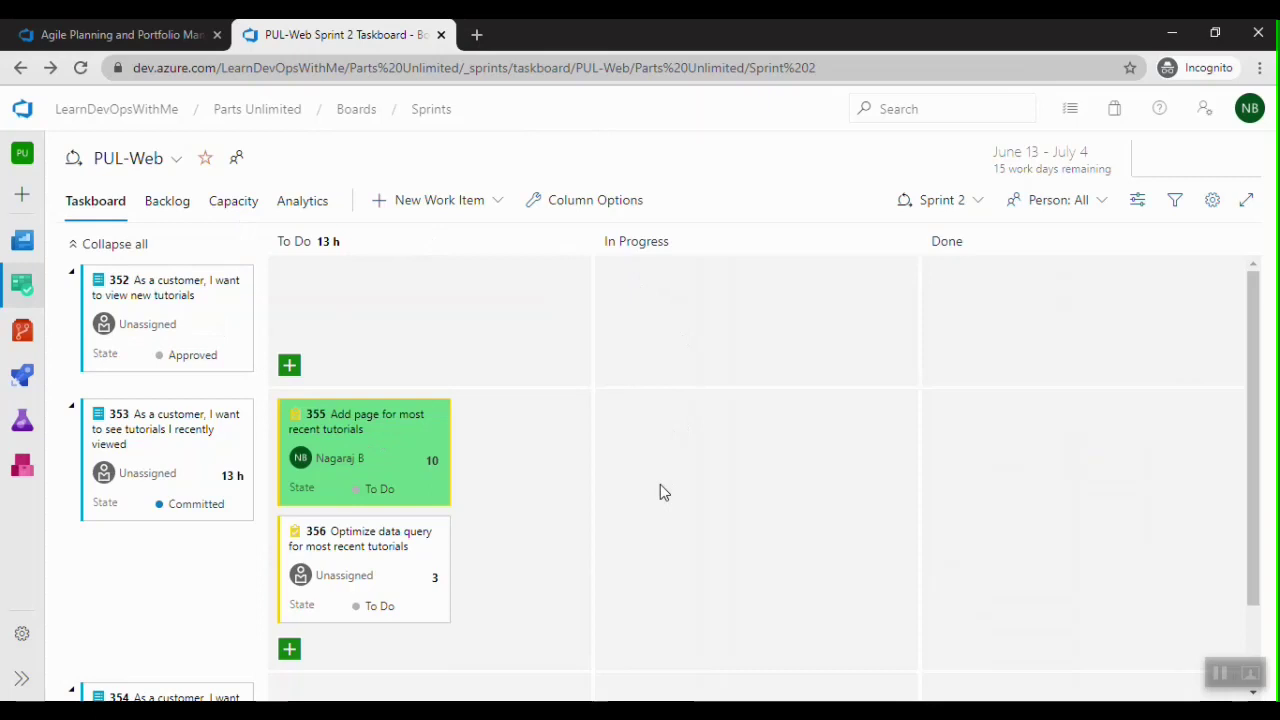
Switch to the Agile Planning.pptx presentation in PowerPoint, read the Task 4 slide on customizing Kanban boards, and return to the PUL-Web board
key("alt+Tab")
left_click(40, 219)
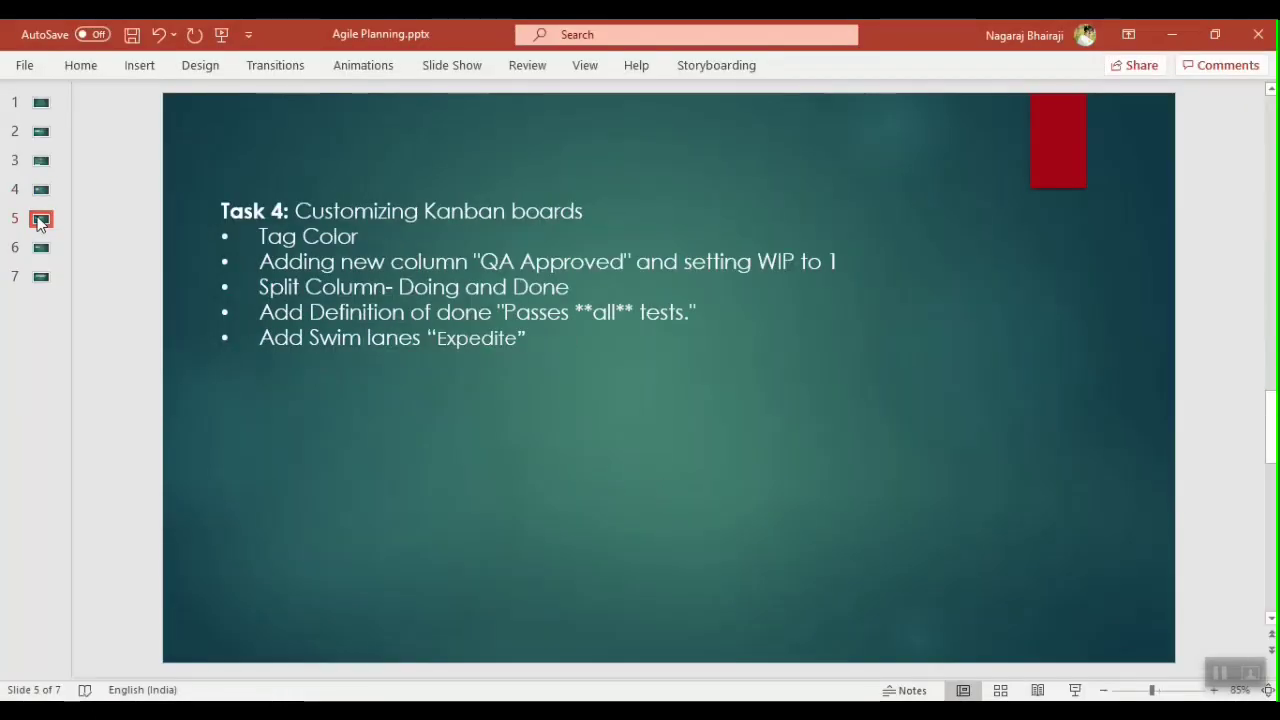
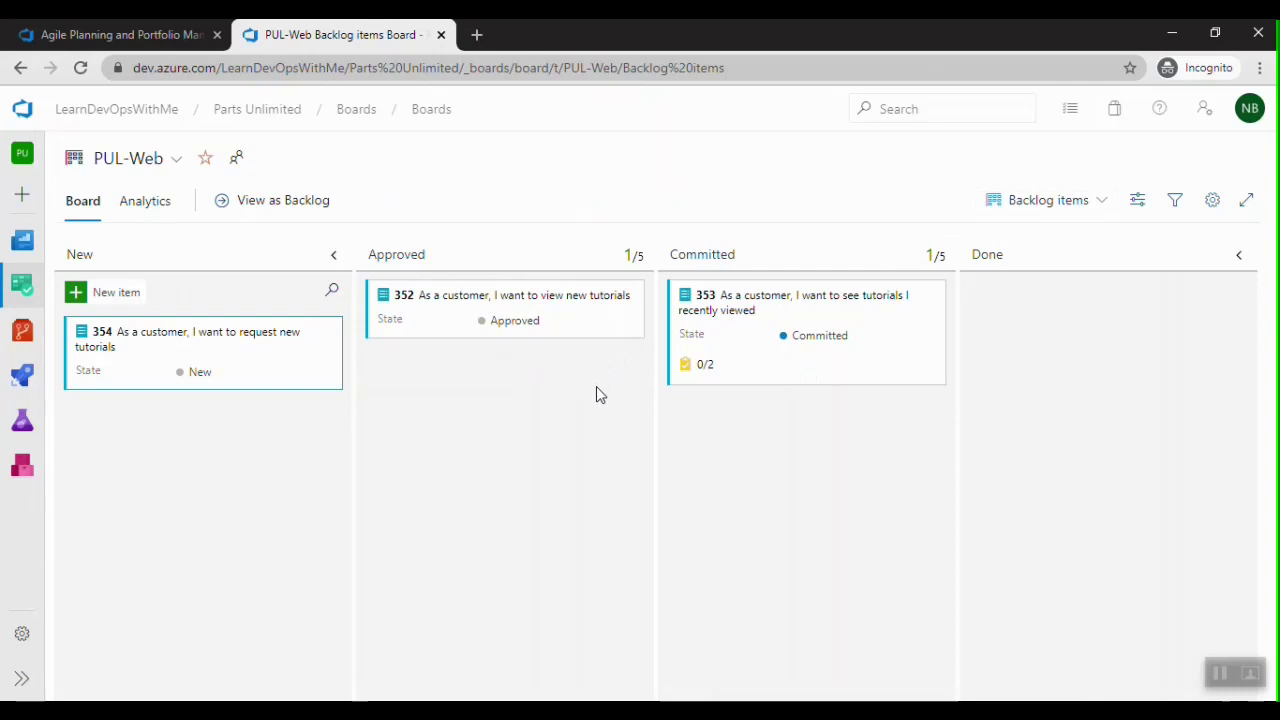
key("alt+Tab")
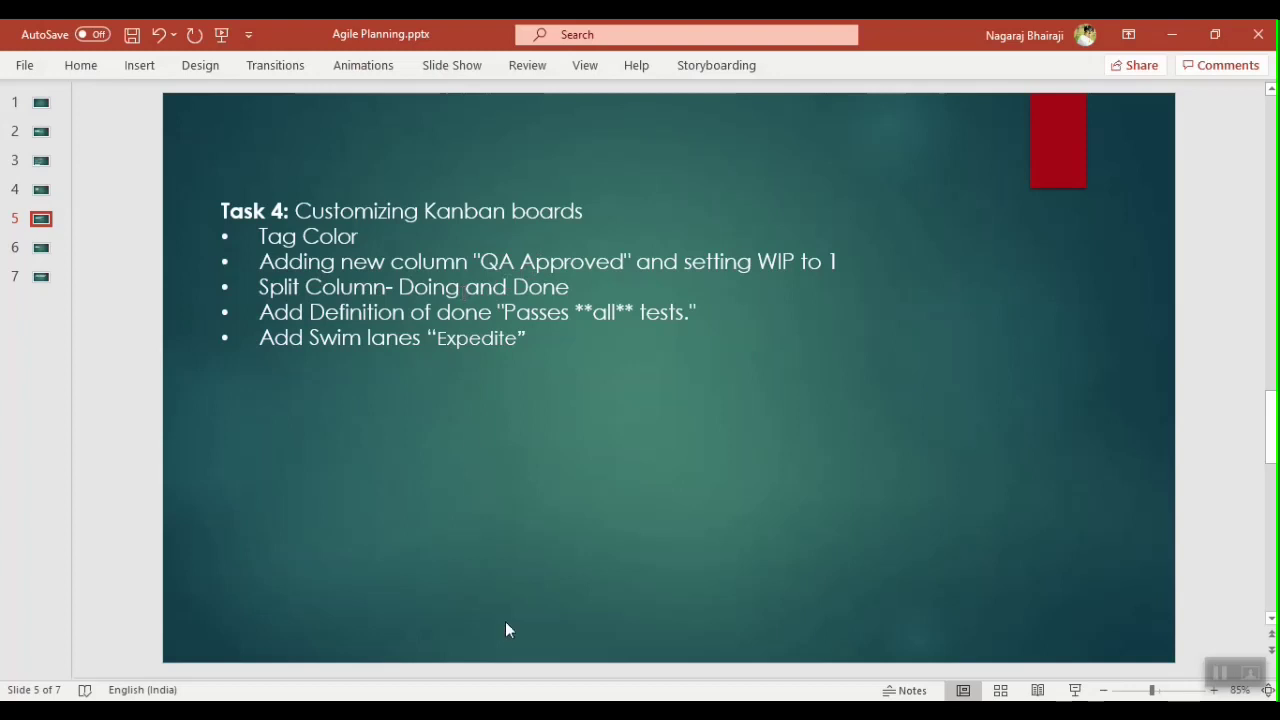
key("alt+Tab")
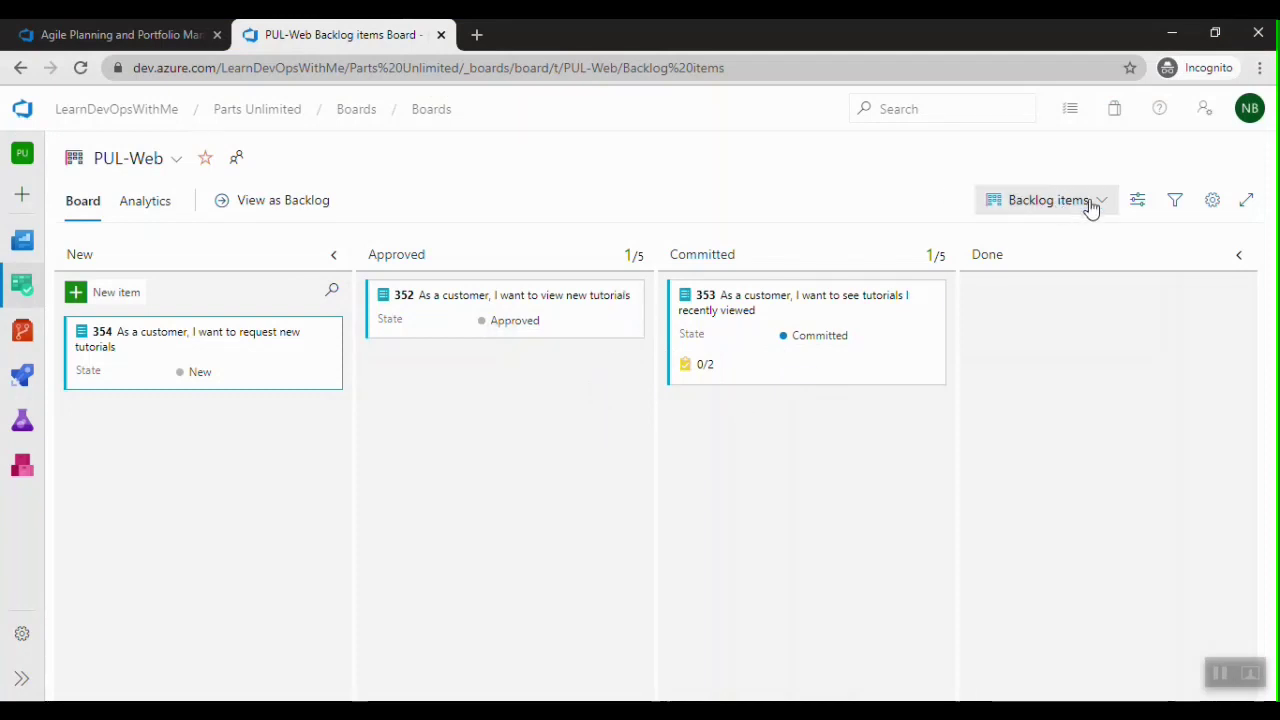
Add a yellow tag color for the tag "data" in the settings of the PUL-Web Backlog items board
left_click(1212, 202)
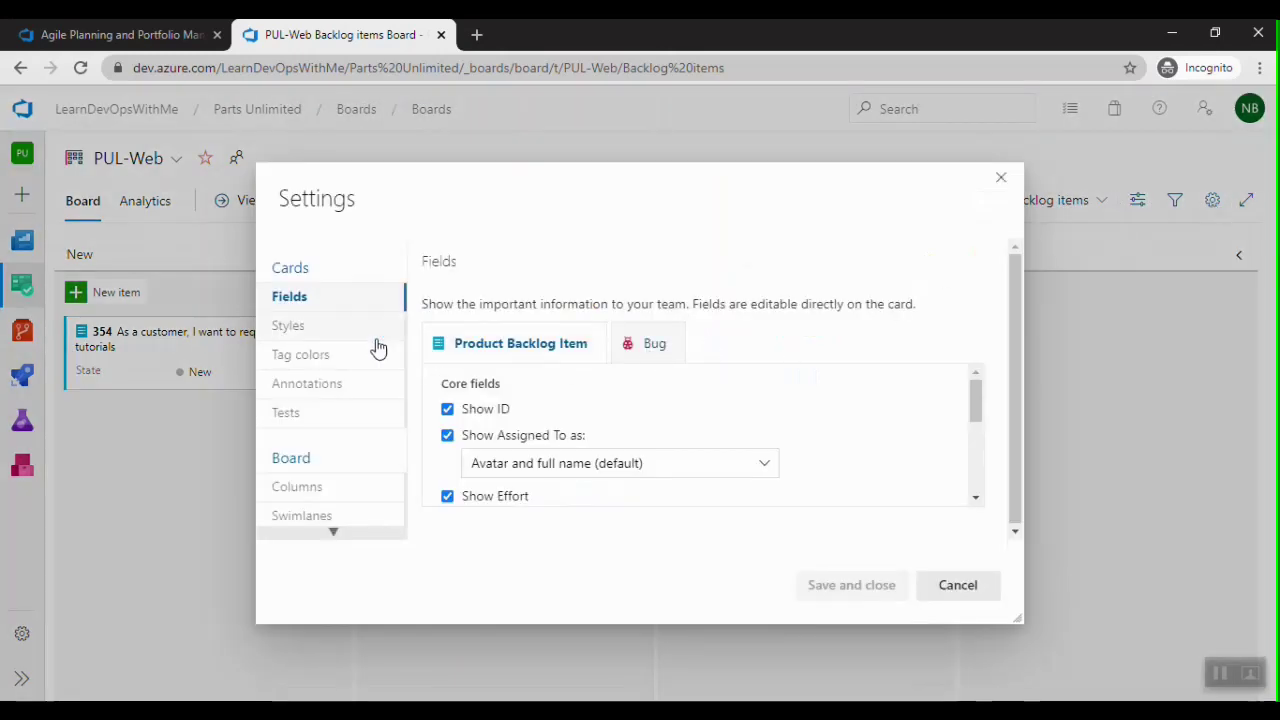
left_click(320, 362)
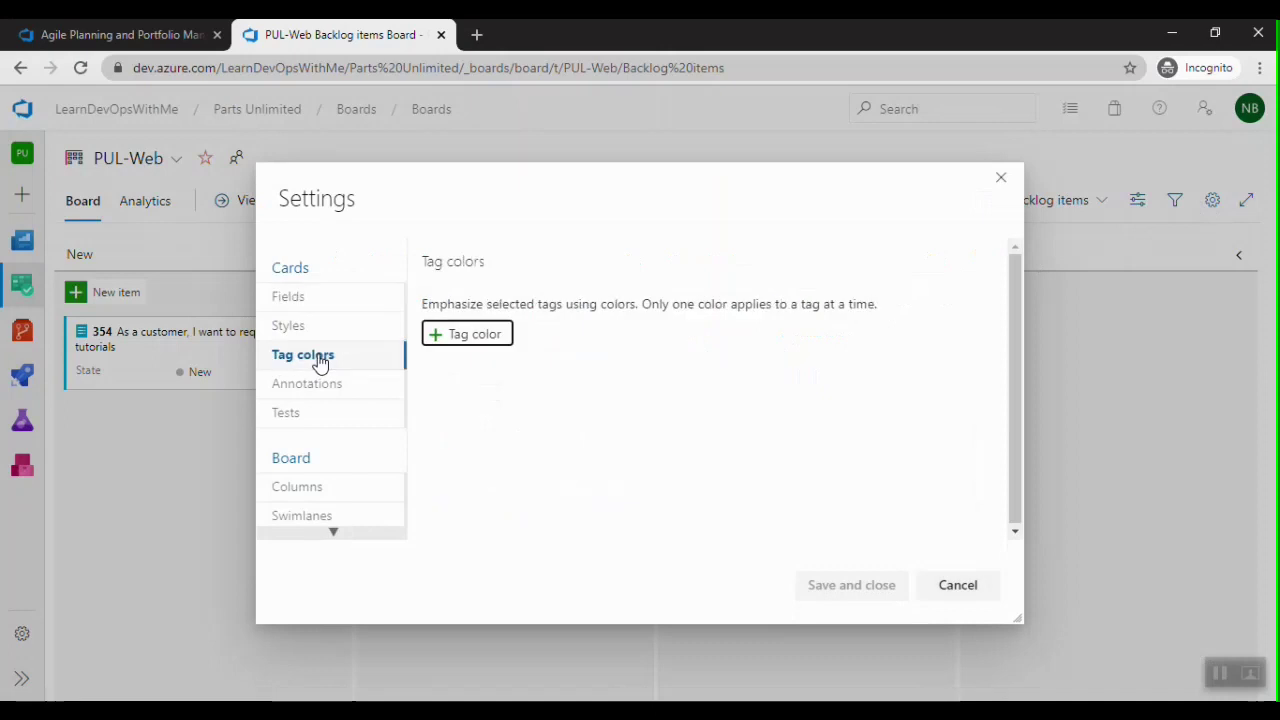
left_click(478, 338)
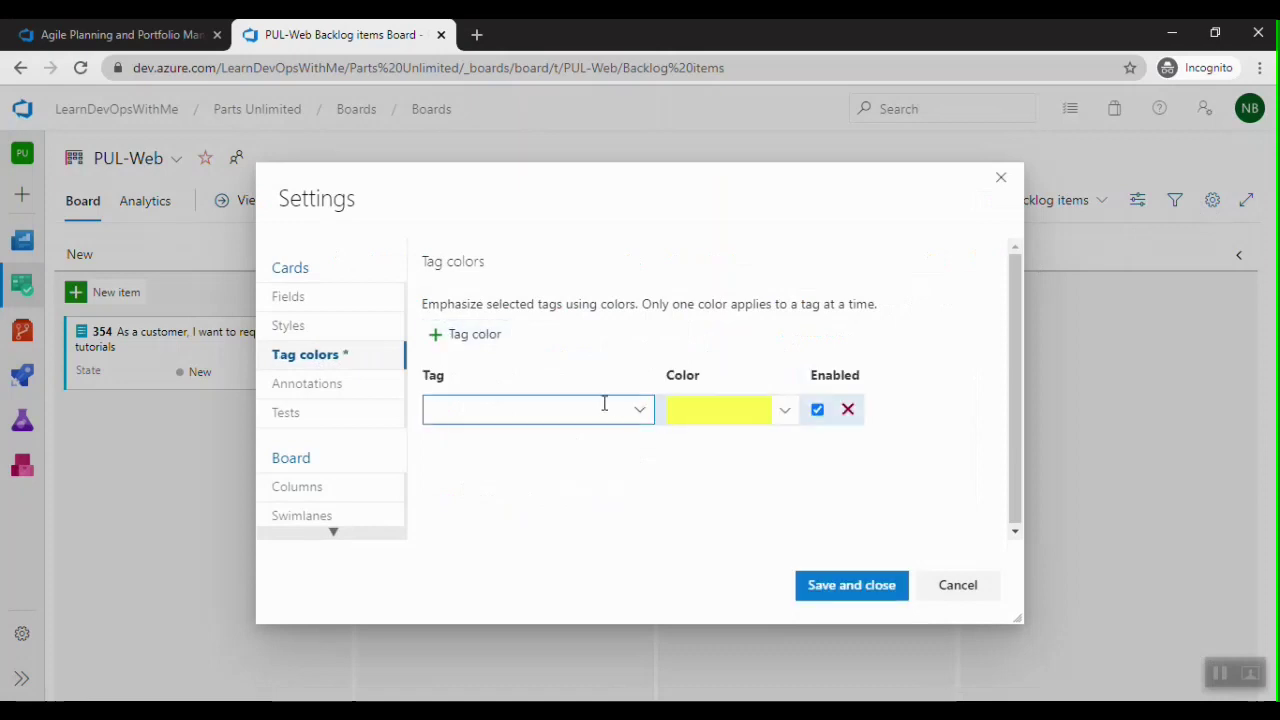
type("data")
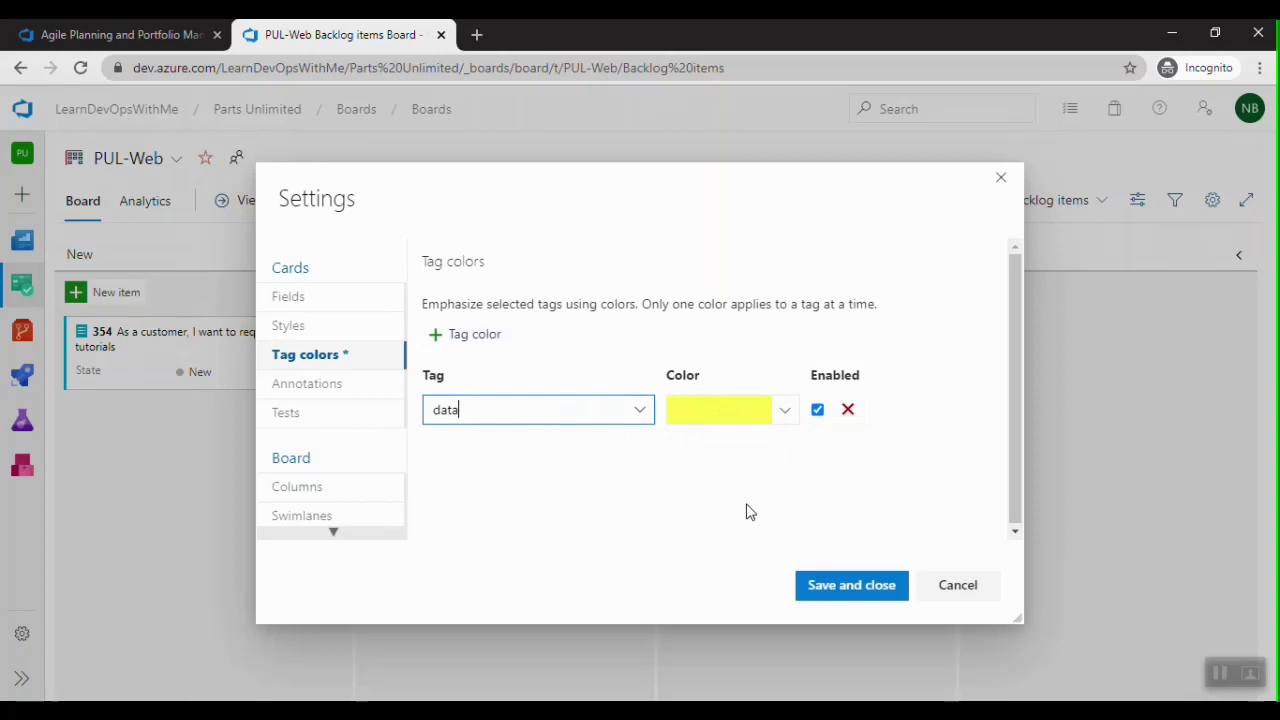
Review the board's Annotations and Tests settings, keeping manual tests on "Create new plan using area/iteration of selected card"
left_click(300, 388)
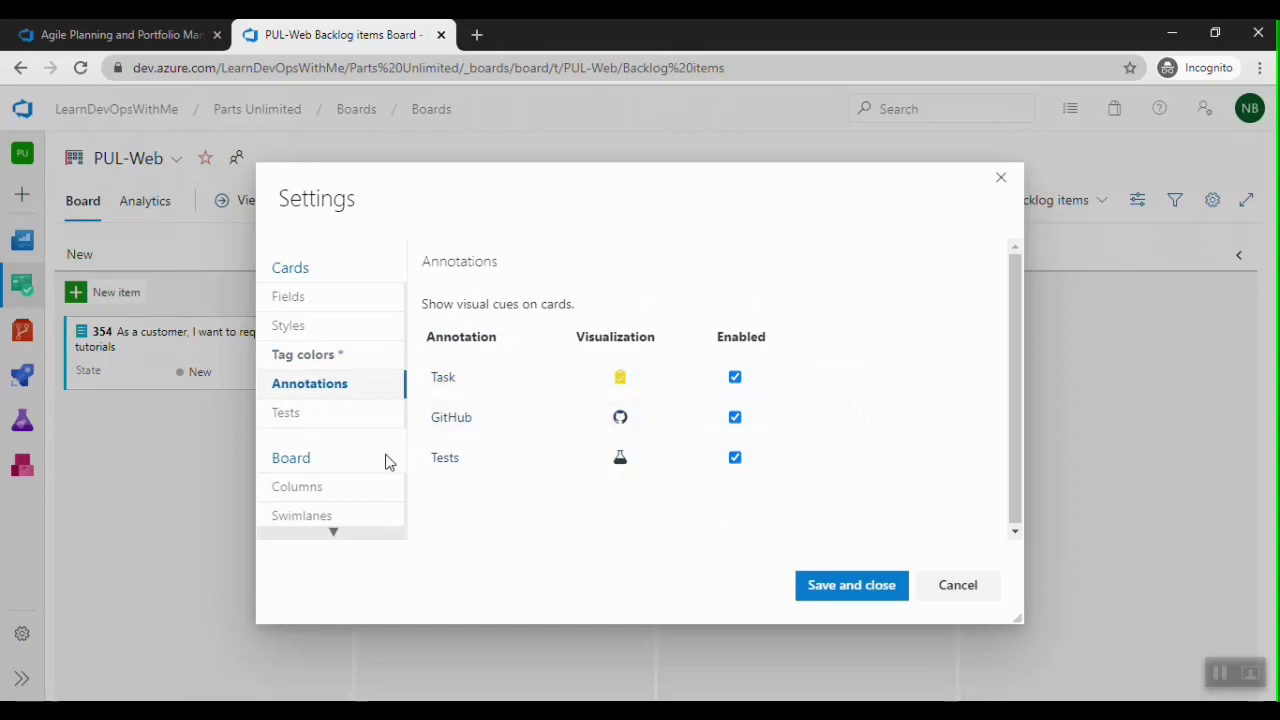
left_click(325, 415)
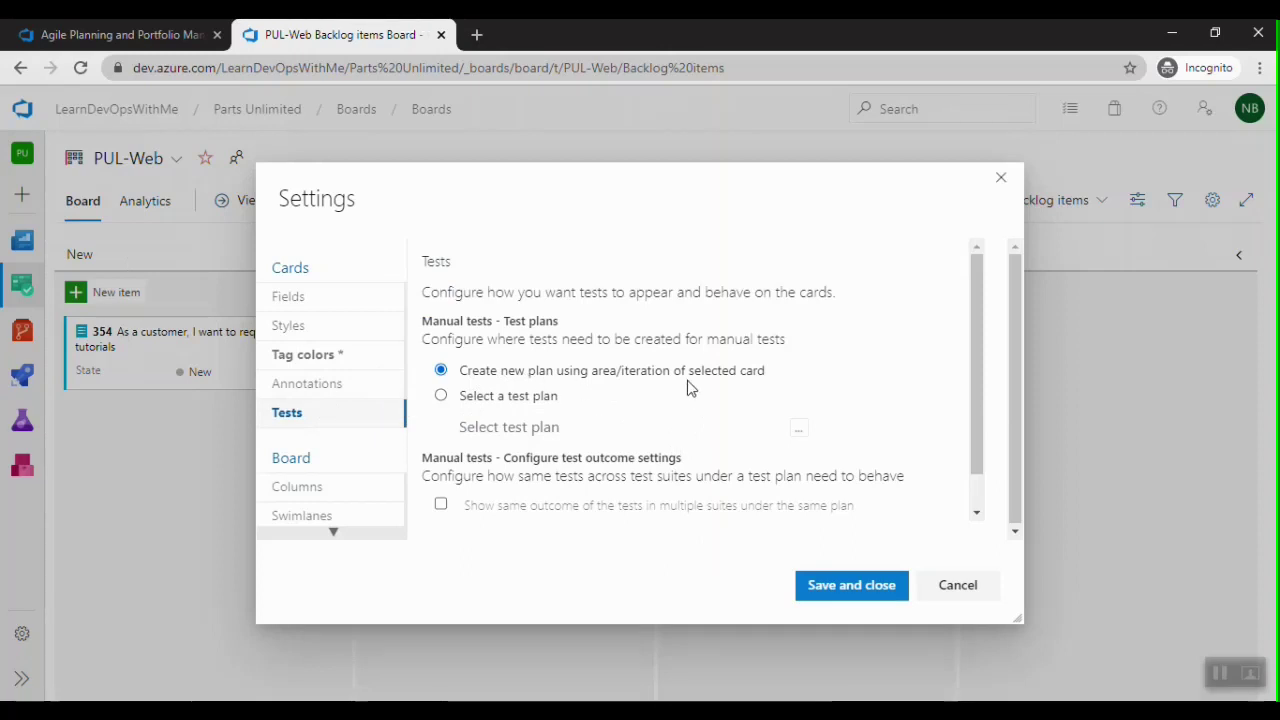
left_click(527, 398)
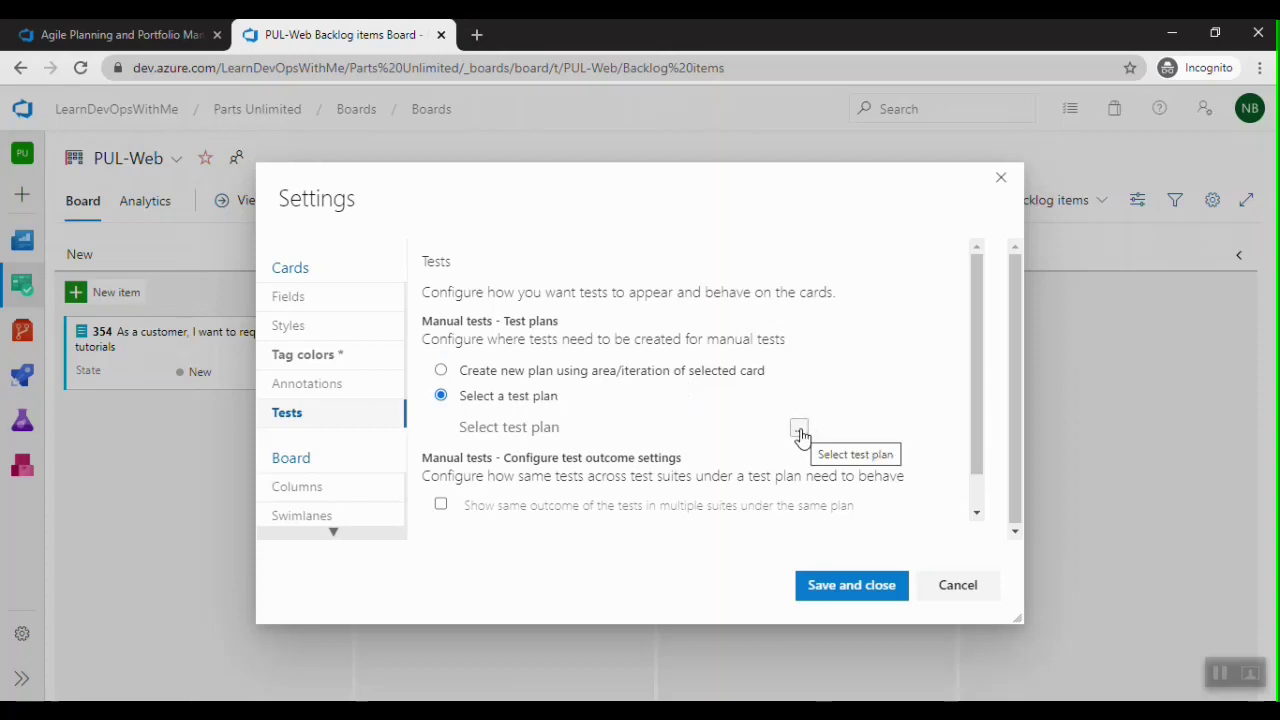
left_click(444, 372)
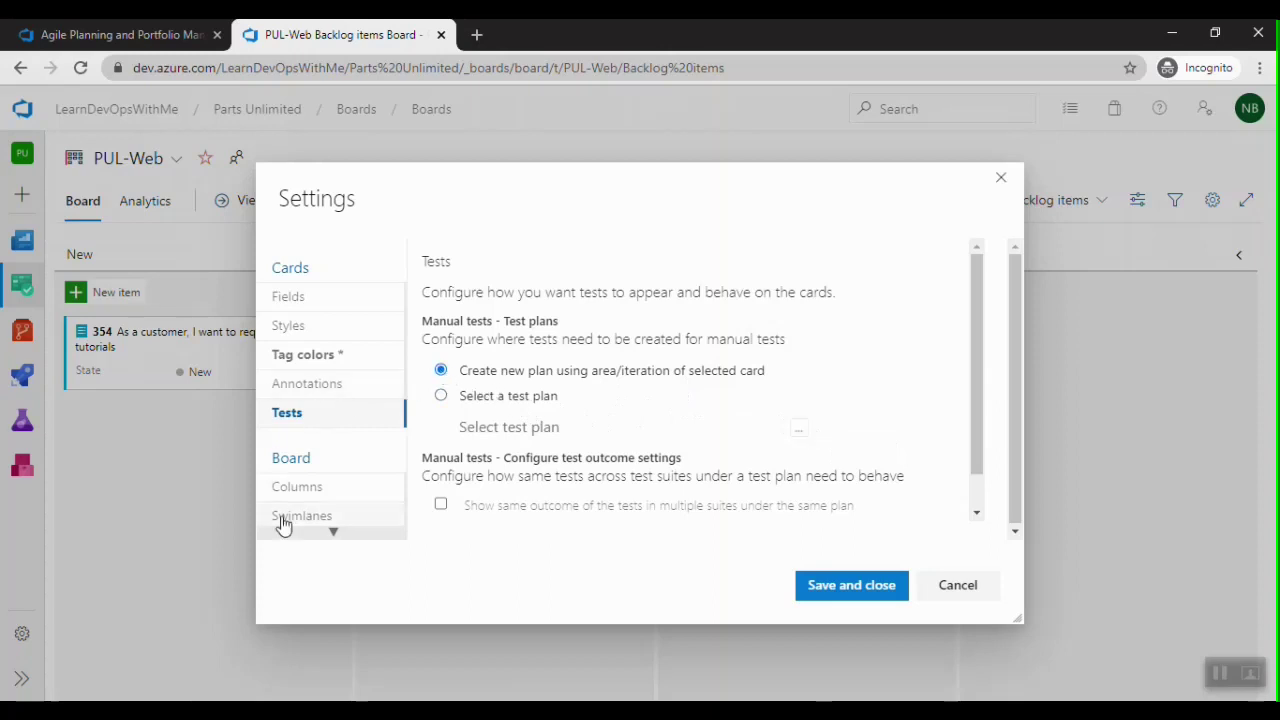
Add a board column named "QA Approved" and place it between Committed and Done
left_click(292, 496)
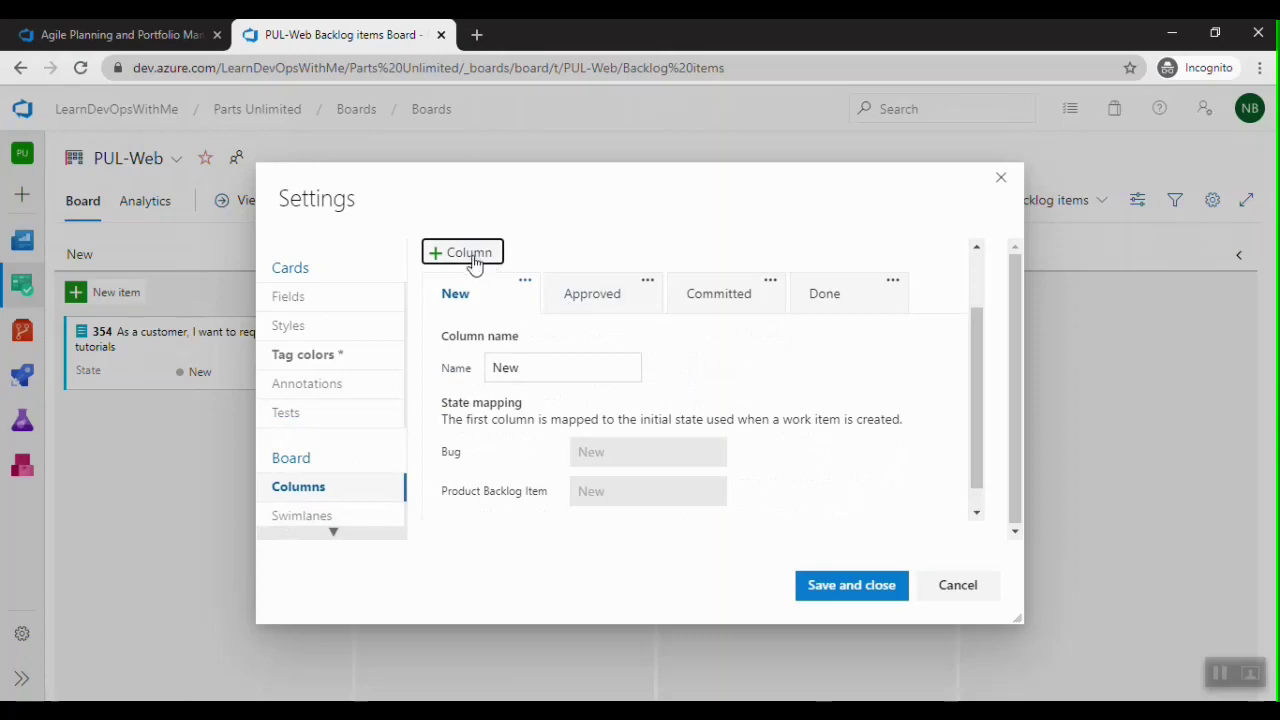
left_click(725, 300)
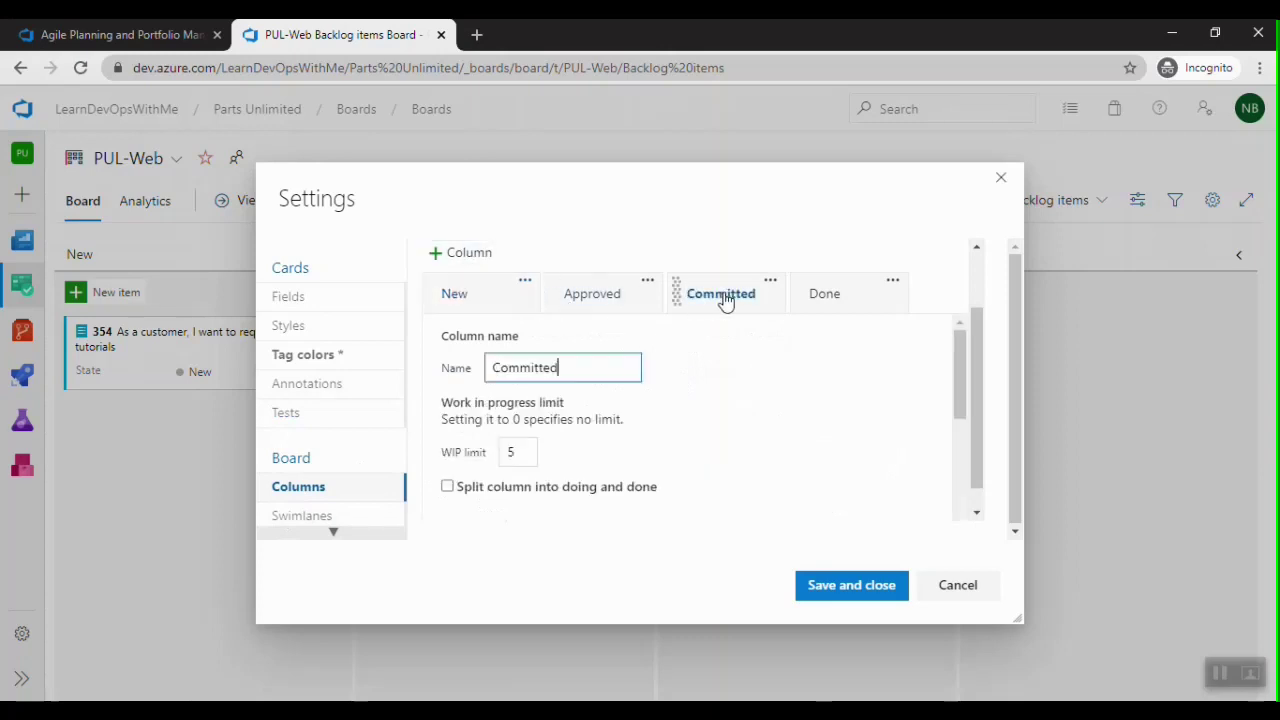
left_click(478, 256)
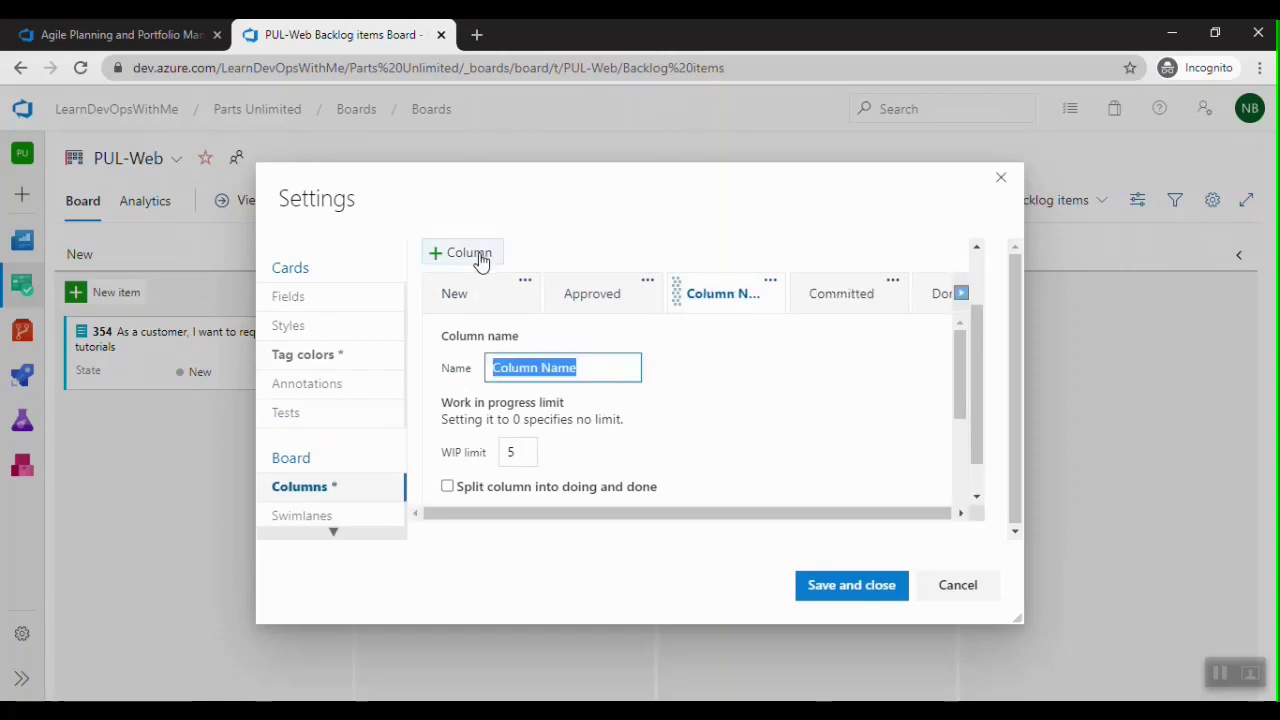
type("QA Approved")
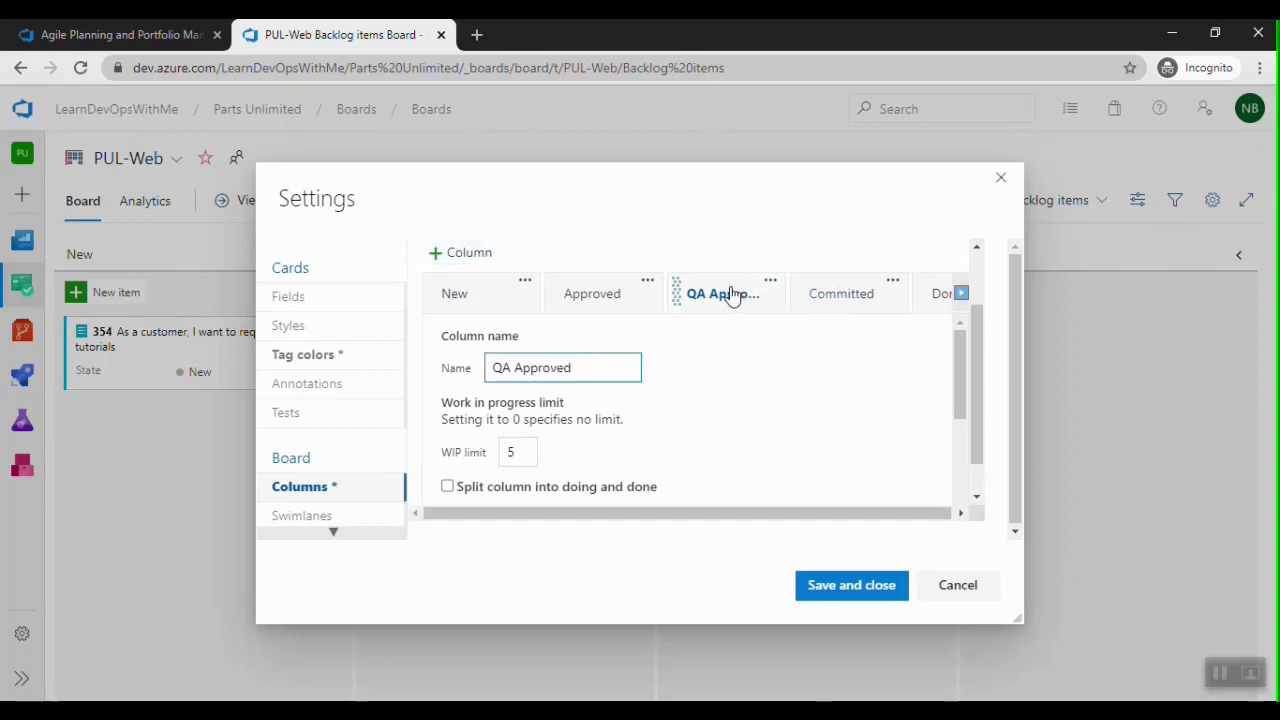
left_click_drag(729, 294, 840, 295)
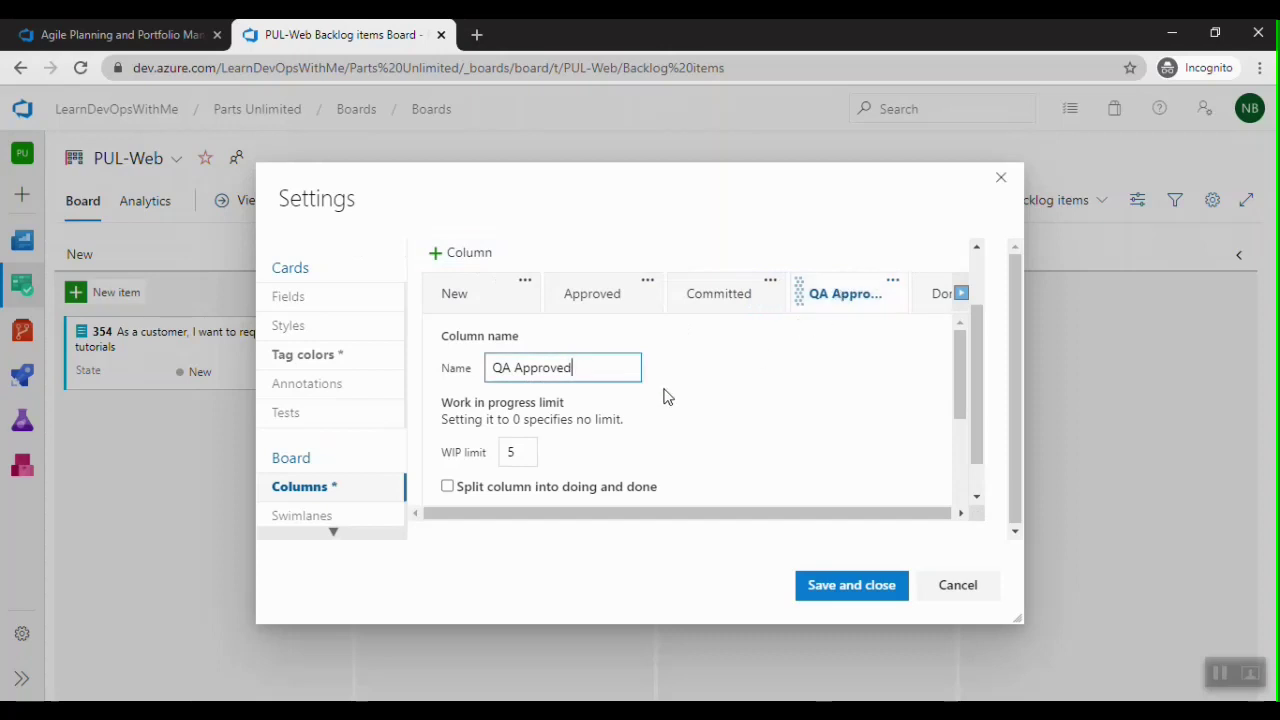
Set the QA Approved column's WIP limit to 1 and save the board settings
scroll(668, 397, "down", 1)
double_click(514, 357)
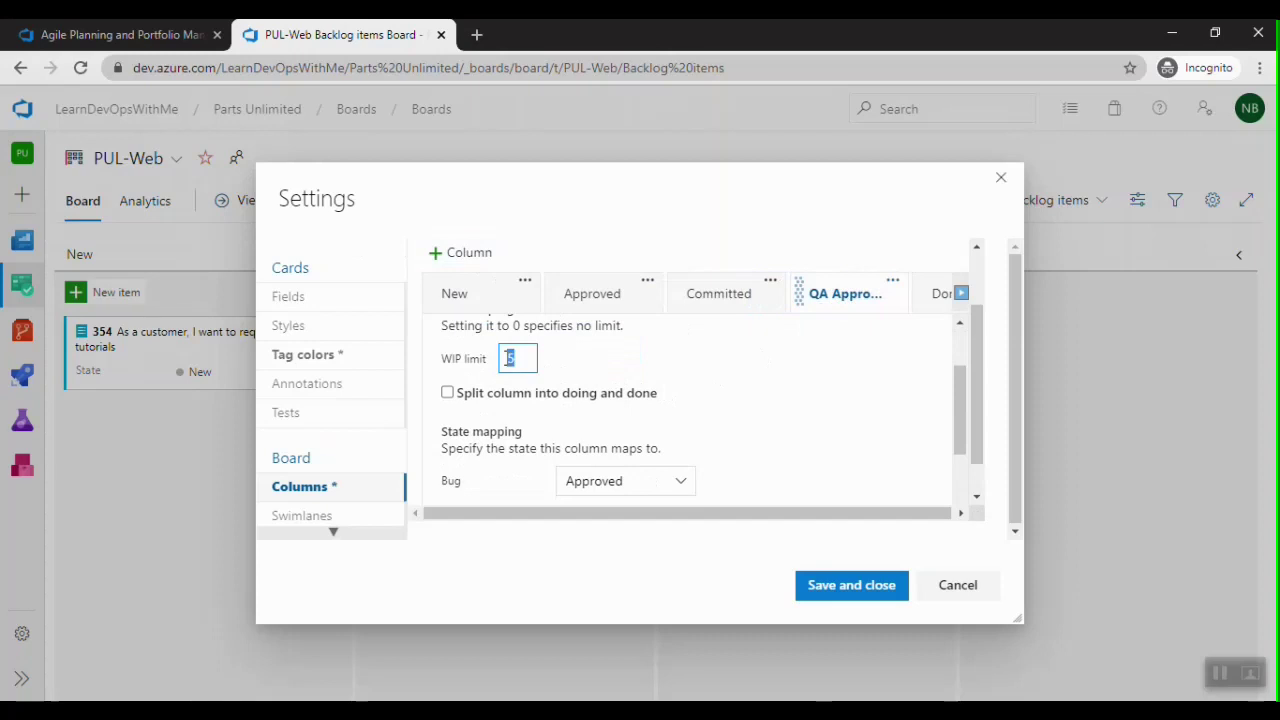
type("1")
left_click(887, 598)
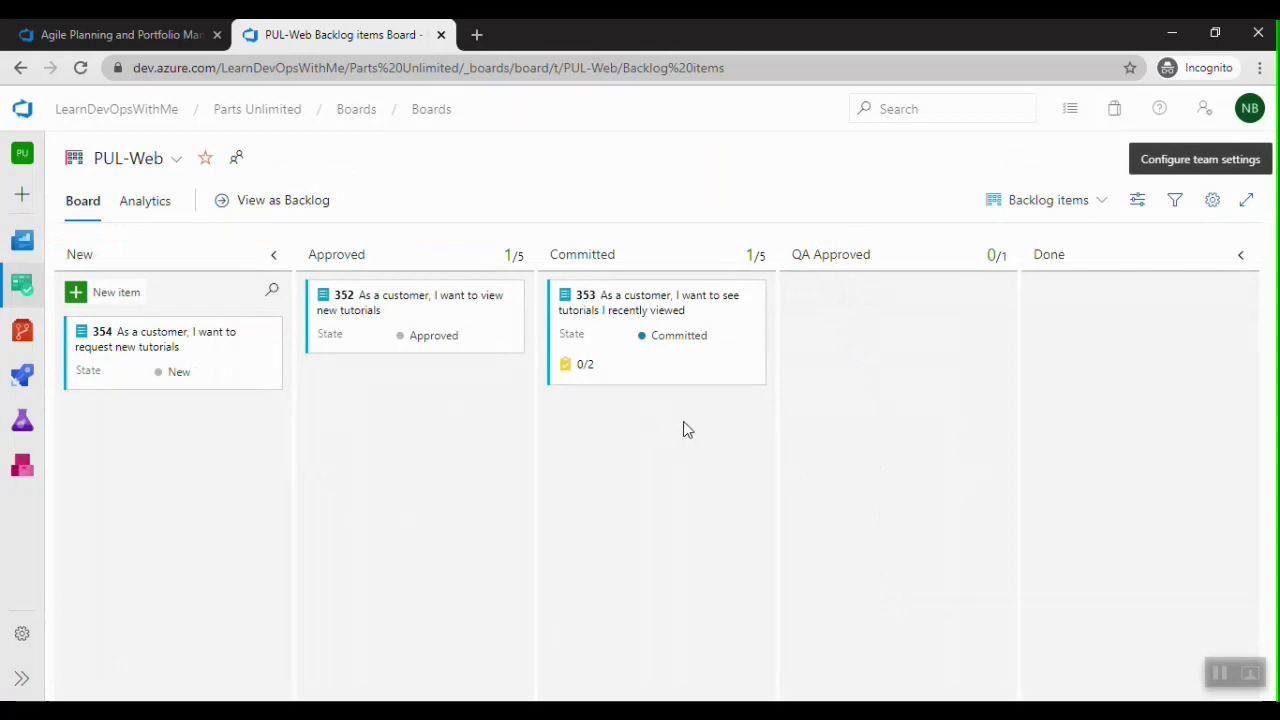
Move items 353 and 352 into QA Approved to test its WIP limit, and move 352 back out to Committed
left_click_drag(630, 362, 871, 406)
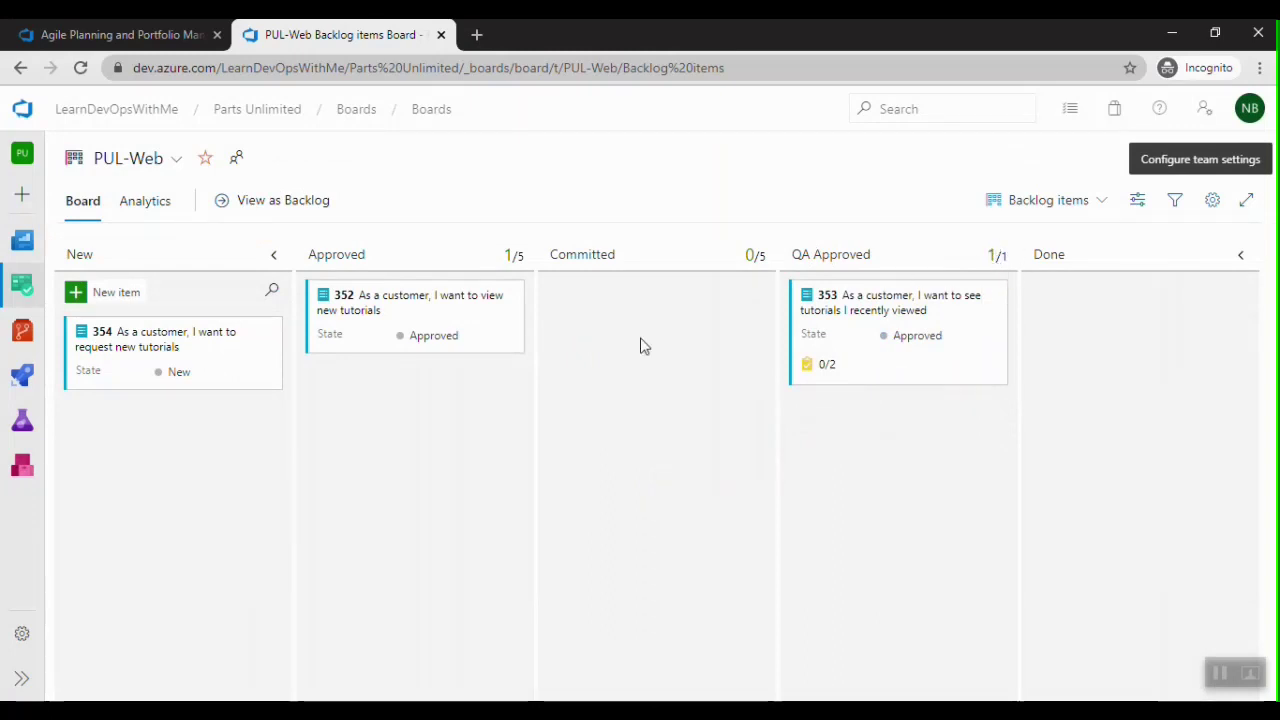
left_click_drag(403, 326, 881, 485)
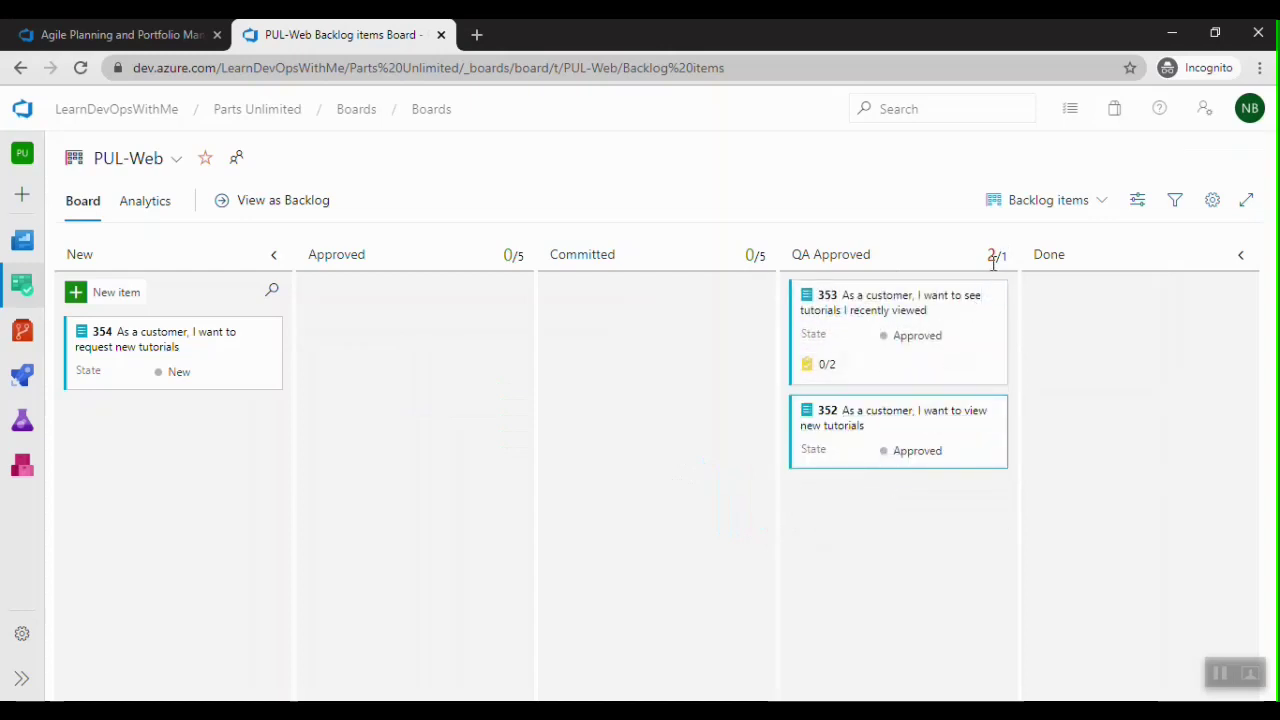
mouse_move(994, 255)
left_click_drag(966, 434, 717, 374)
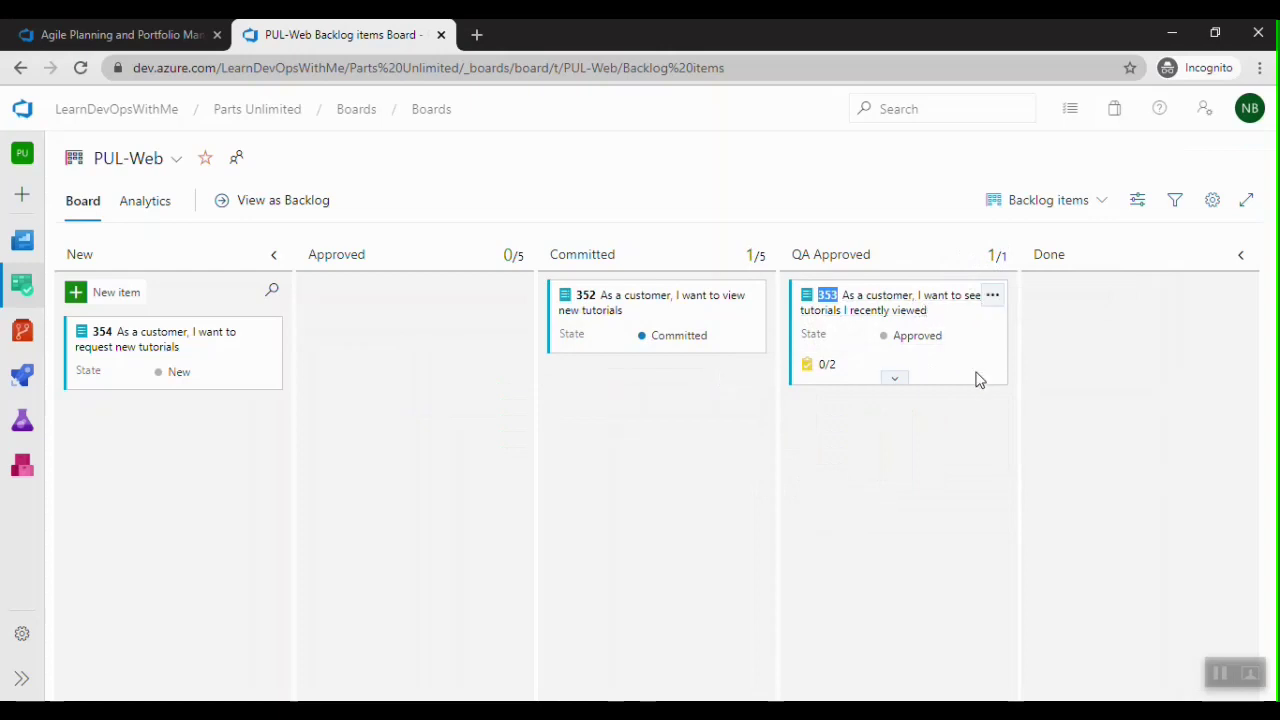
left_click(895, 379)
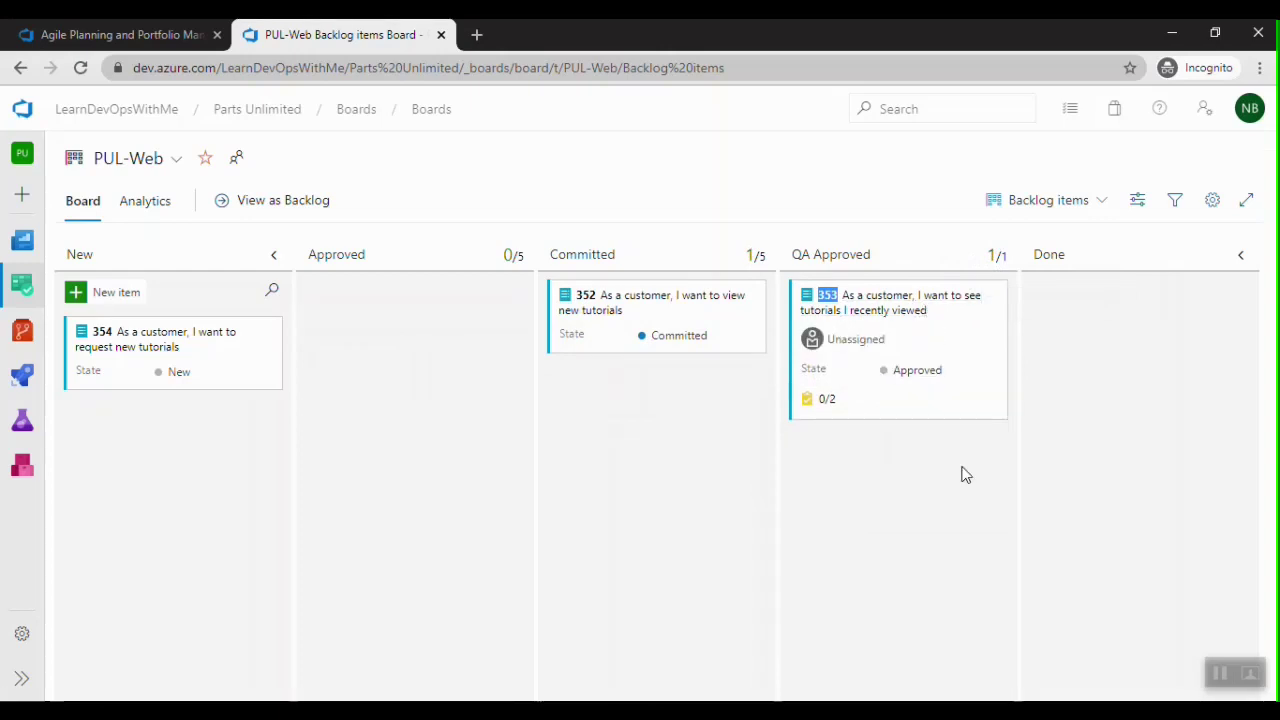
Split the QA Approved column into doing and done in the board's column settings
left_click(1213, 201)
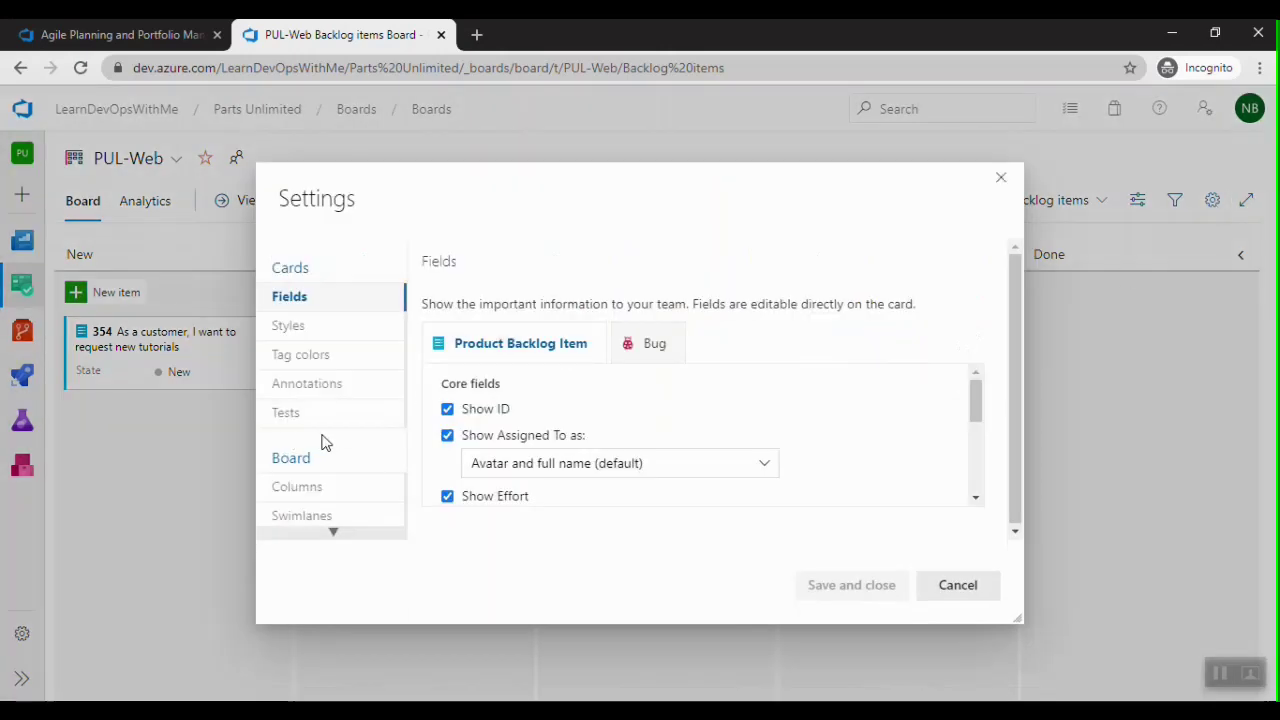
scroll(322, 443, "down", 1)
left_click(300, 403)
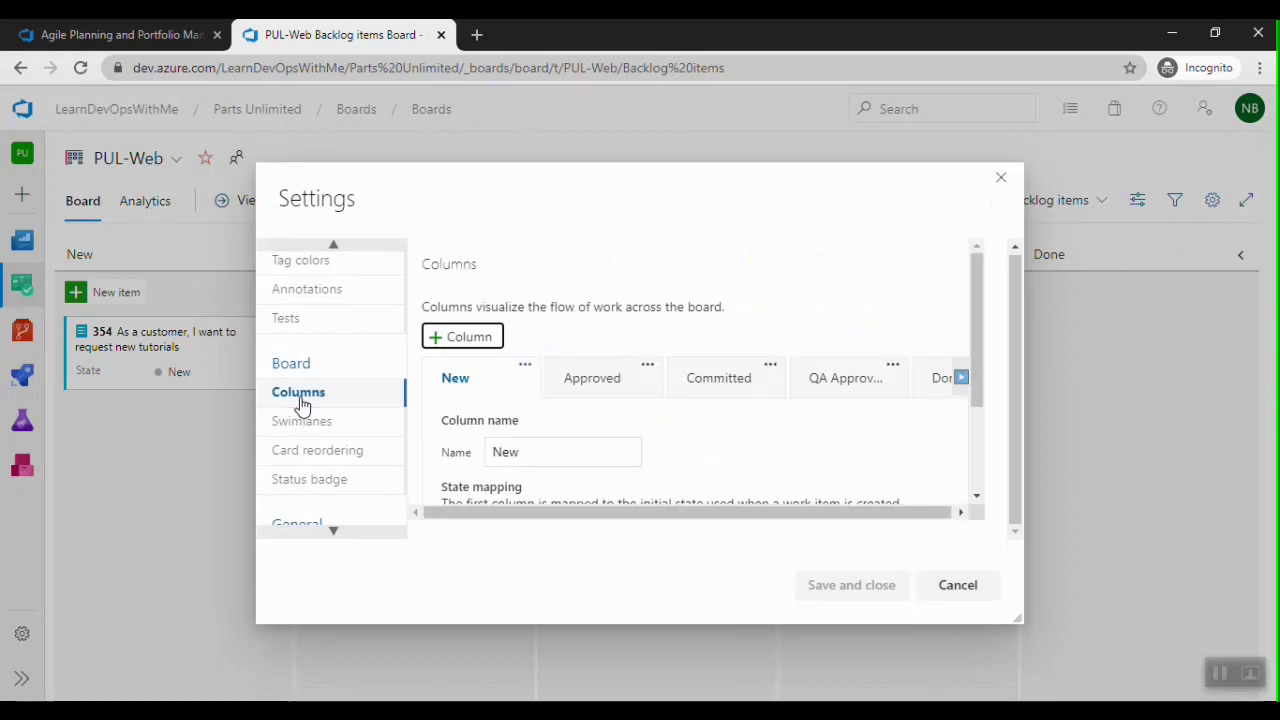
left_click(850, 384)
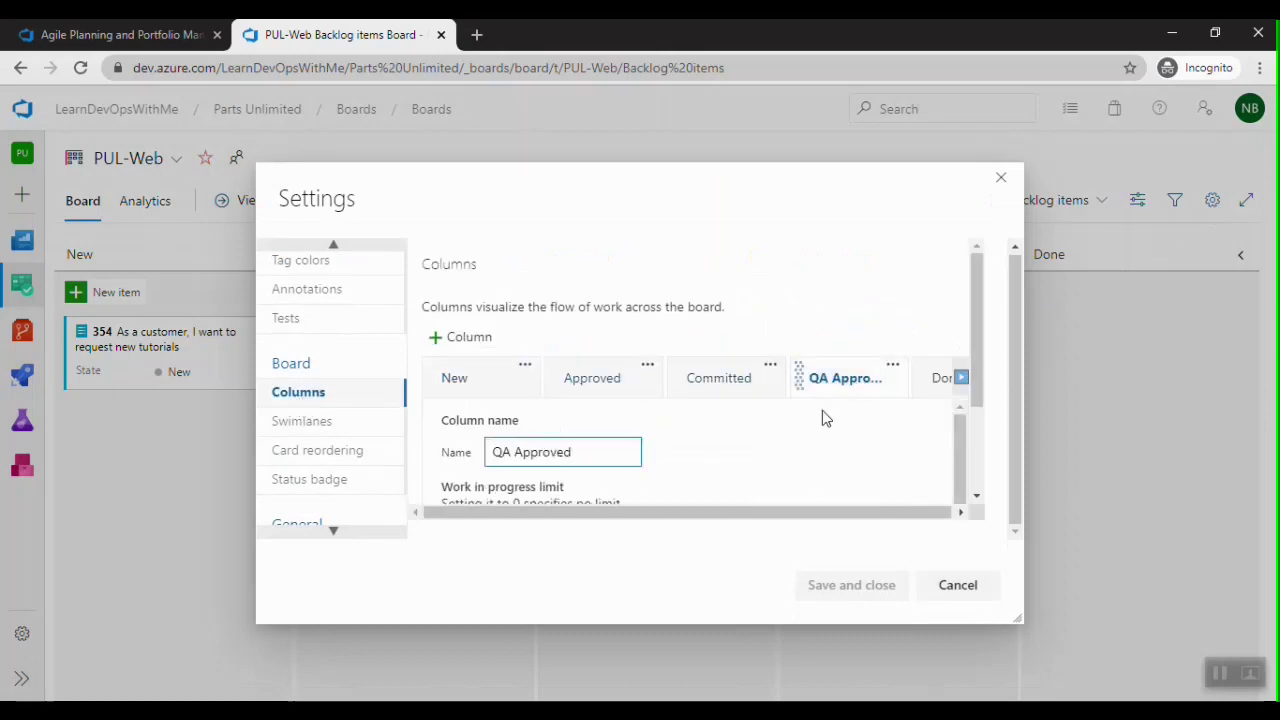
scroll(822, 418, "down", 1)
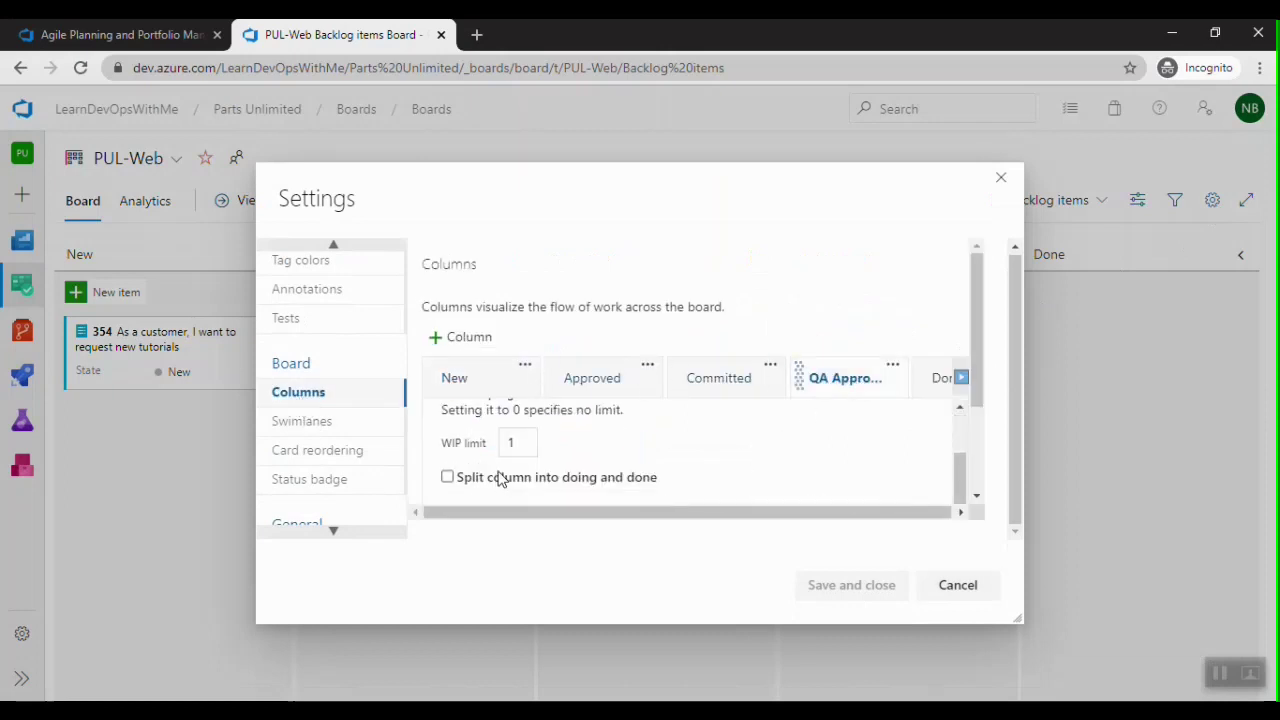
left_click(447, 478)
Copy "Passes **all** tests." from the Task 4 slide in PowerPoint into QA Approved's definition of done on the PUL-Web board, and save the settings
scroll(720, 450, "down", 1)
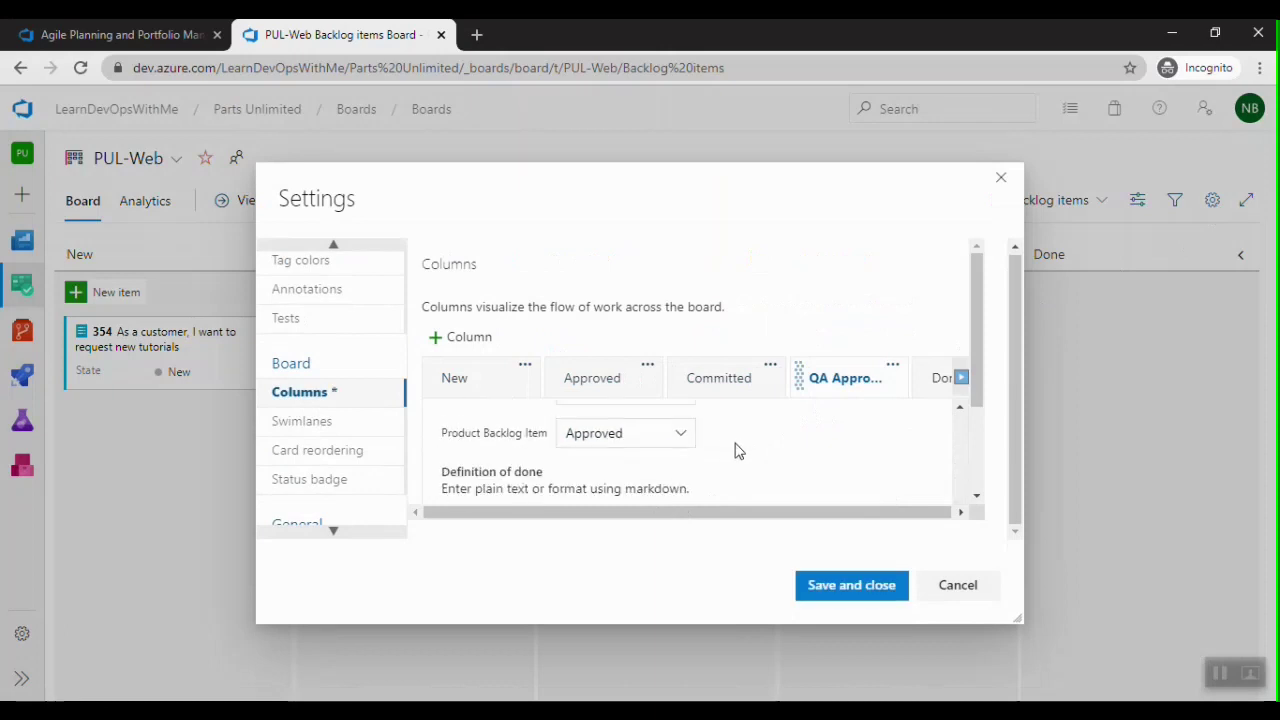
scroll(735, 450, "down", 1)
scroll(735, 445, "up", 2)
scroll(735, 445, "down", 2)
left_click(602, 404)
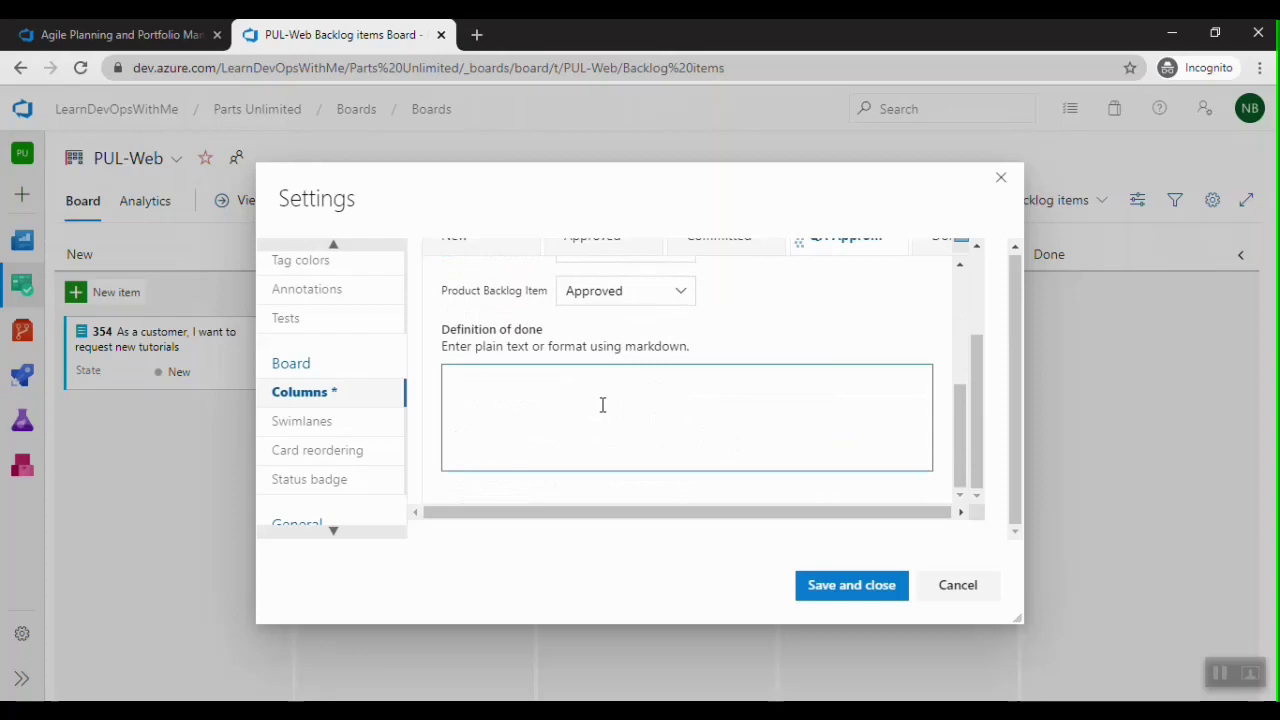
key("alt+Tab")
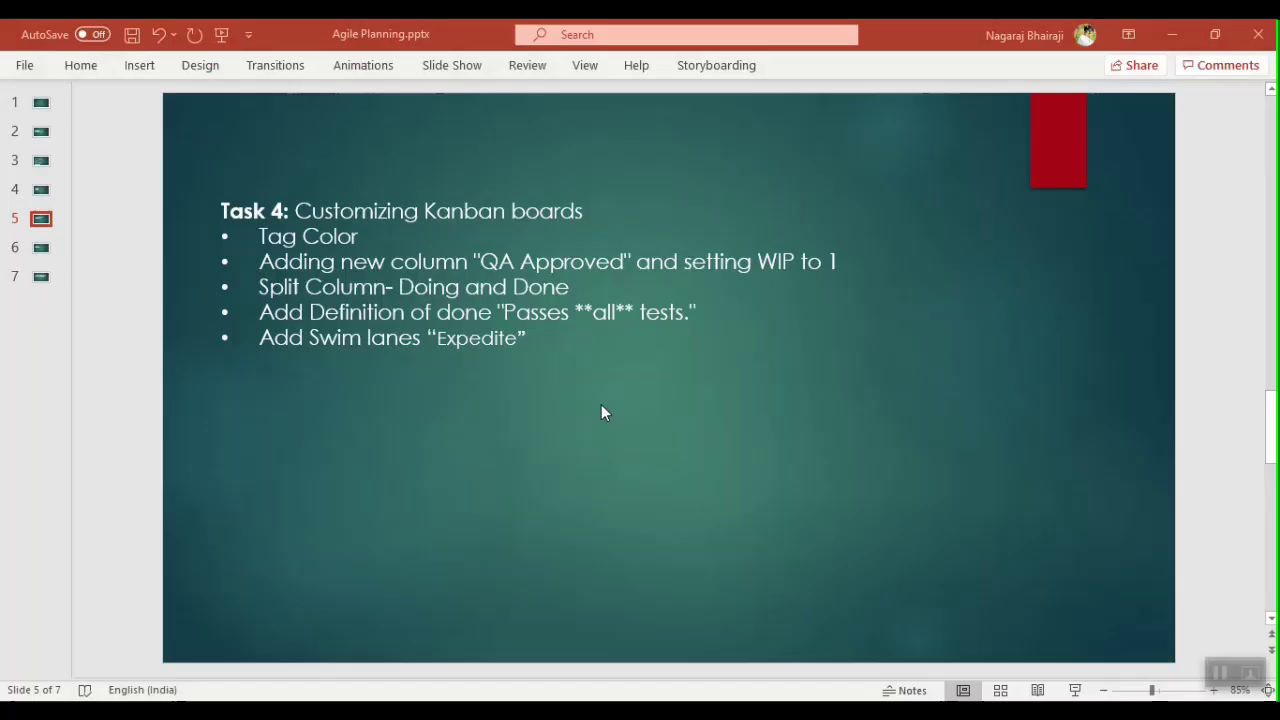
left_click_drag(697, 312, 552, 314)
key("ctrl+c")
key("alt+Tab")
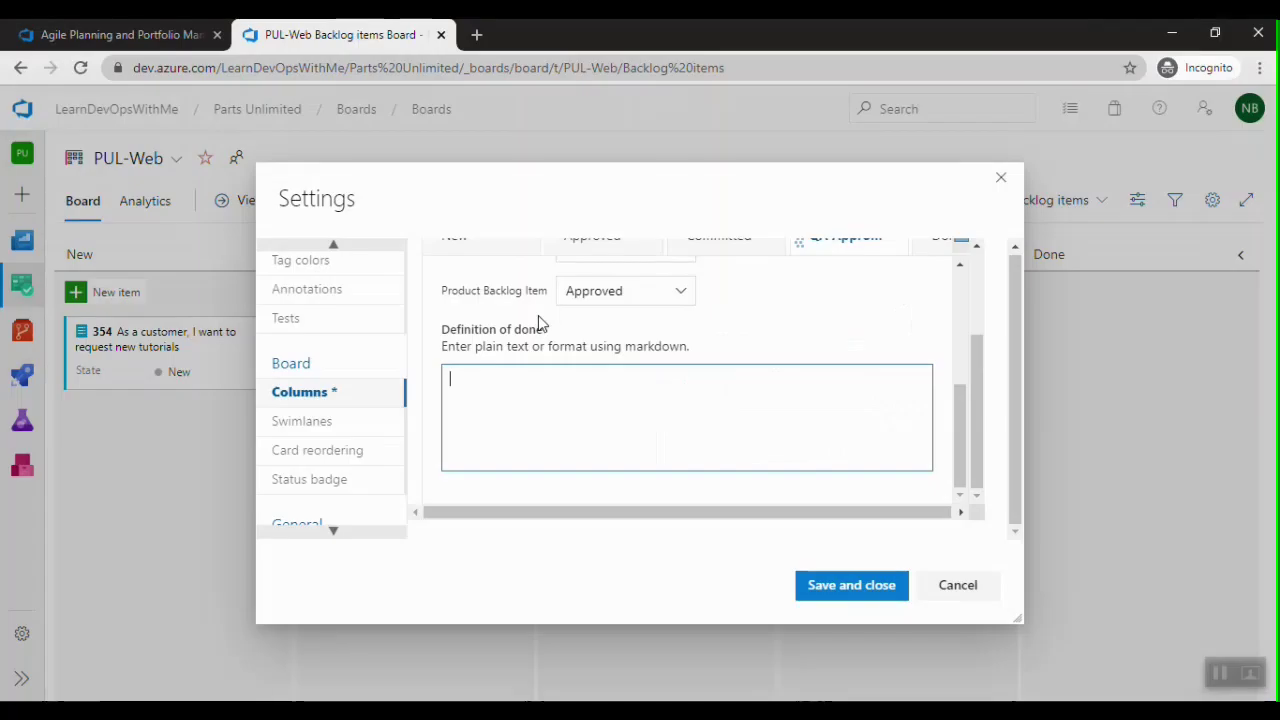
key("ctrl+v")
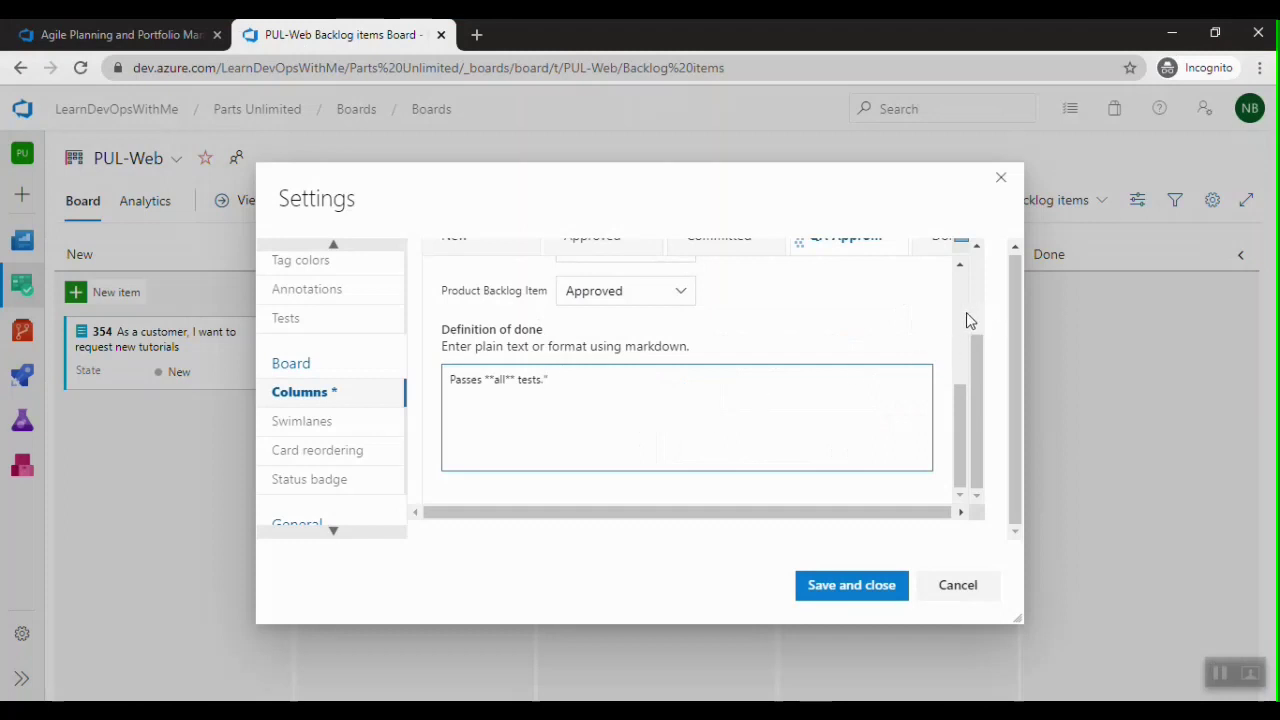
left_click(849, 585)
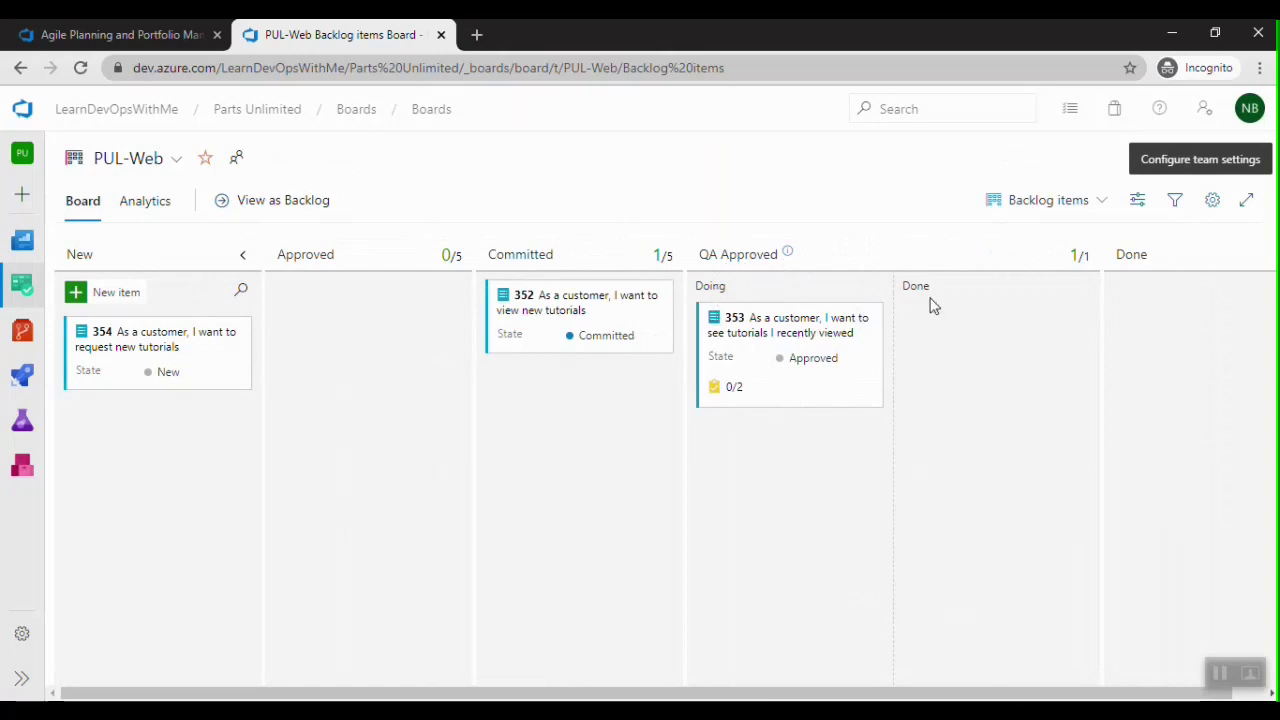
Move item 353 to the Done half of QA Approved and check the column's definition of done
left_click_drag(829, 391, 1027, 386)
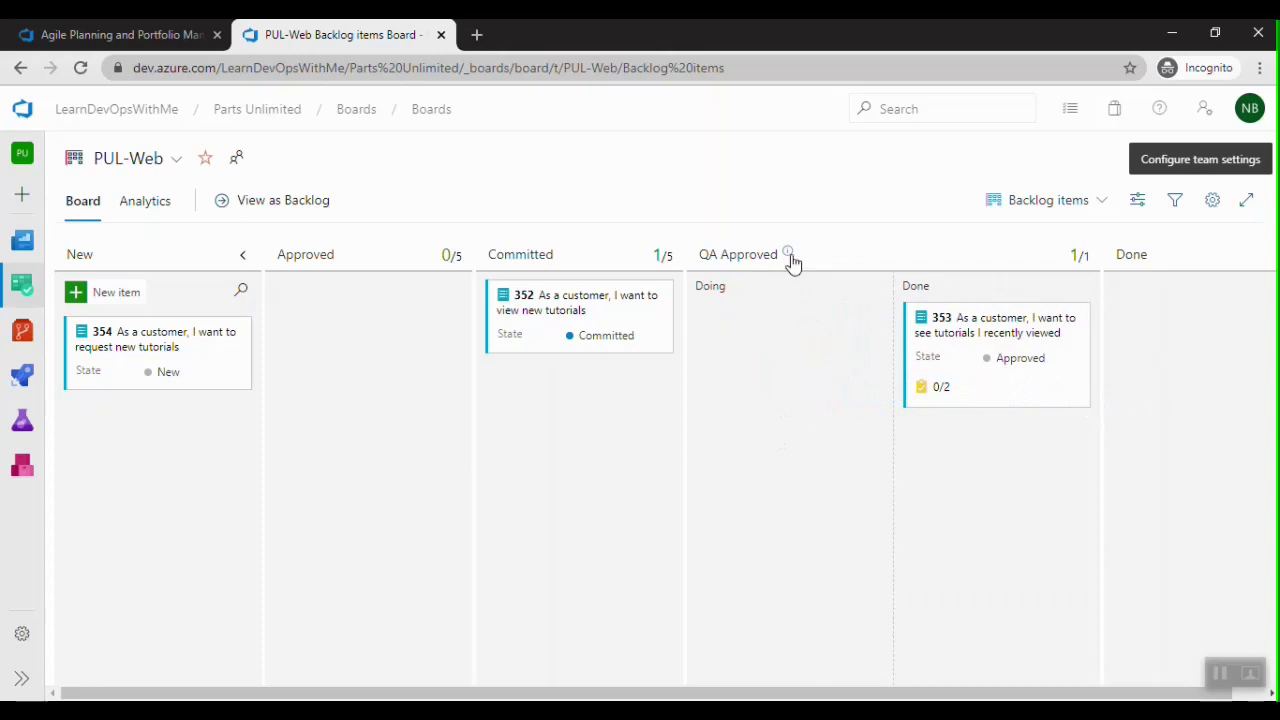
mouse_move(790, 258)
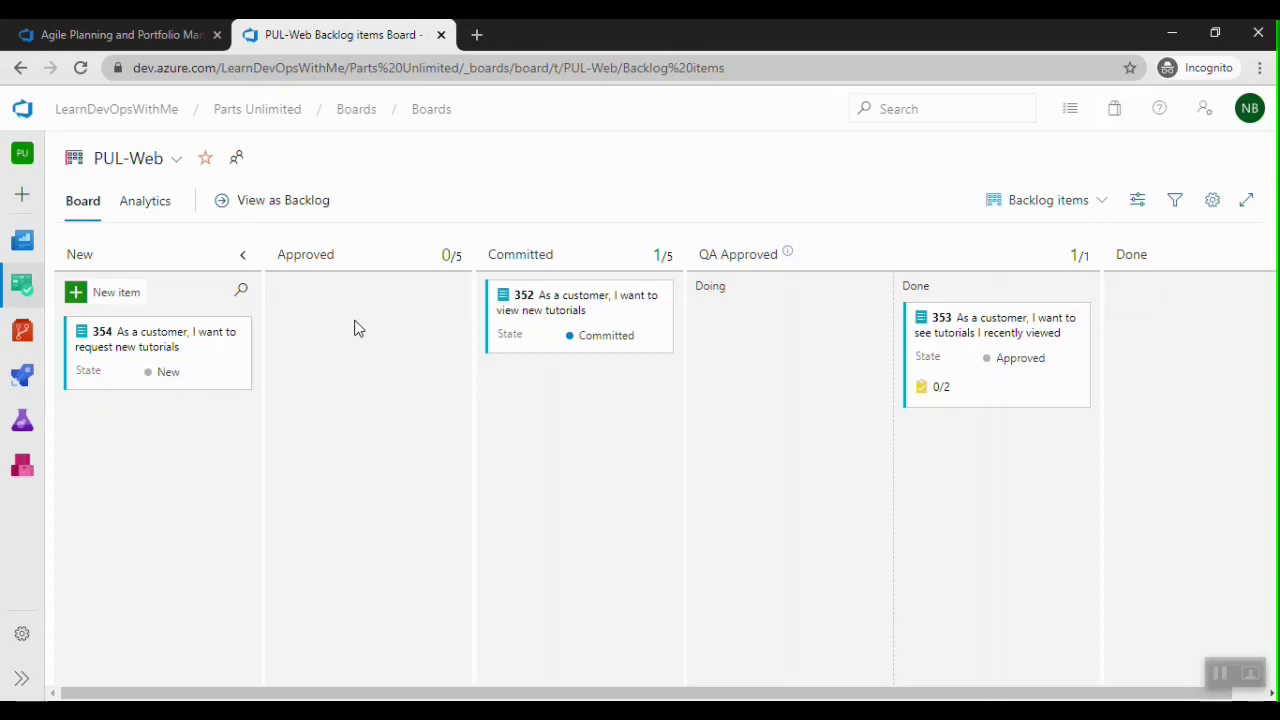
Add a swimlane named "Expedite" to the PUL-Web board and save the settings
left_click(1213, 203)
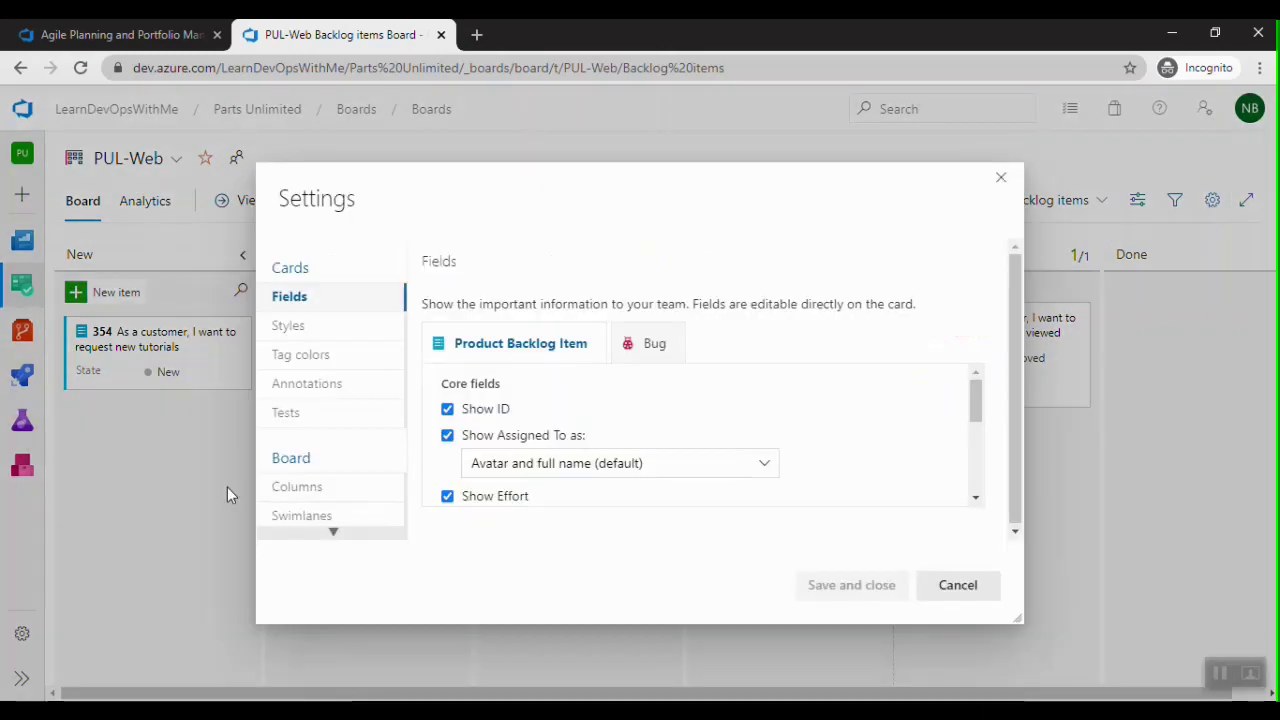
scroll(363, 467, "down", 2)
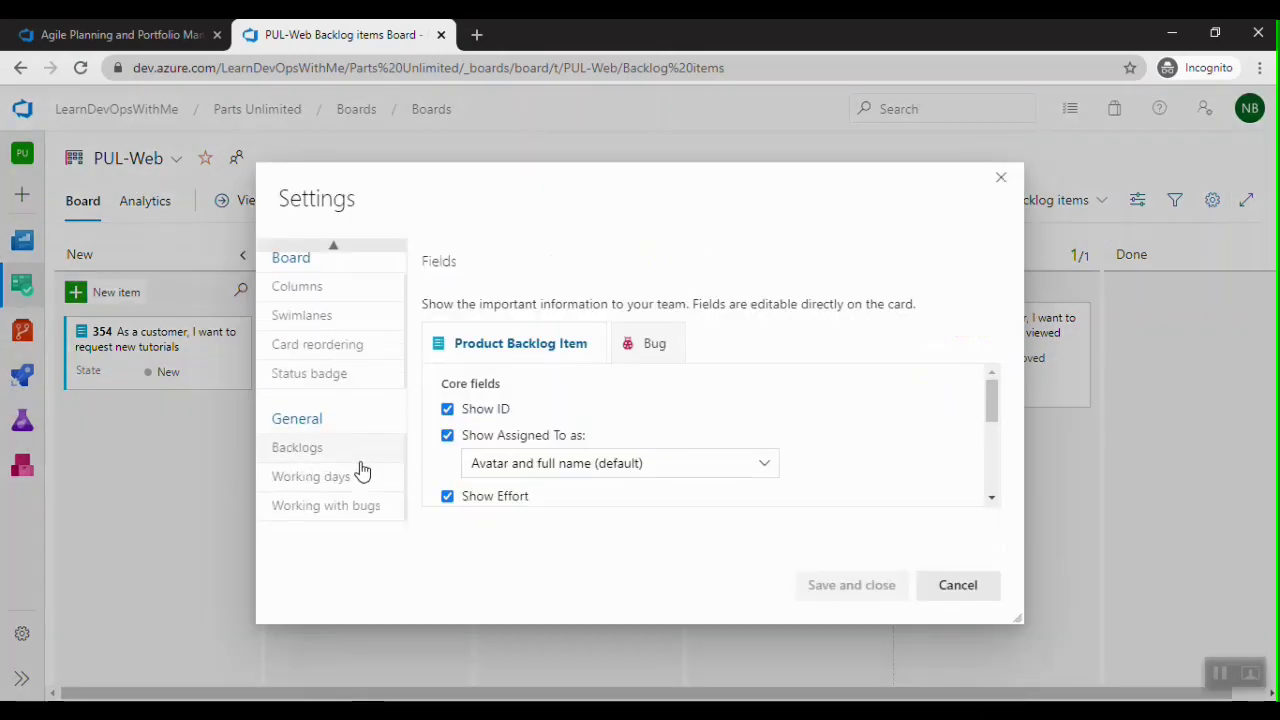
left_click(307, 322)
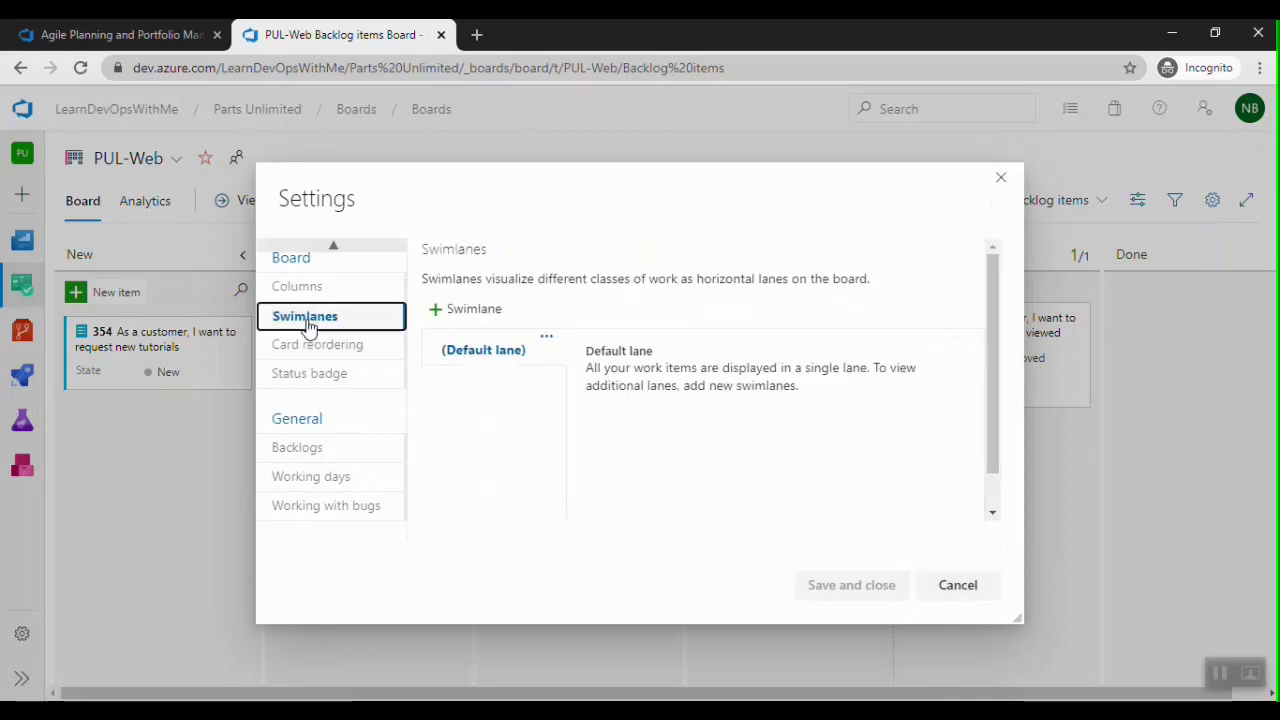
left_click(484, 312)
type("Expedite")
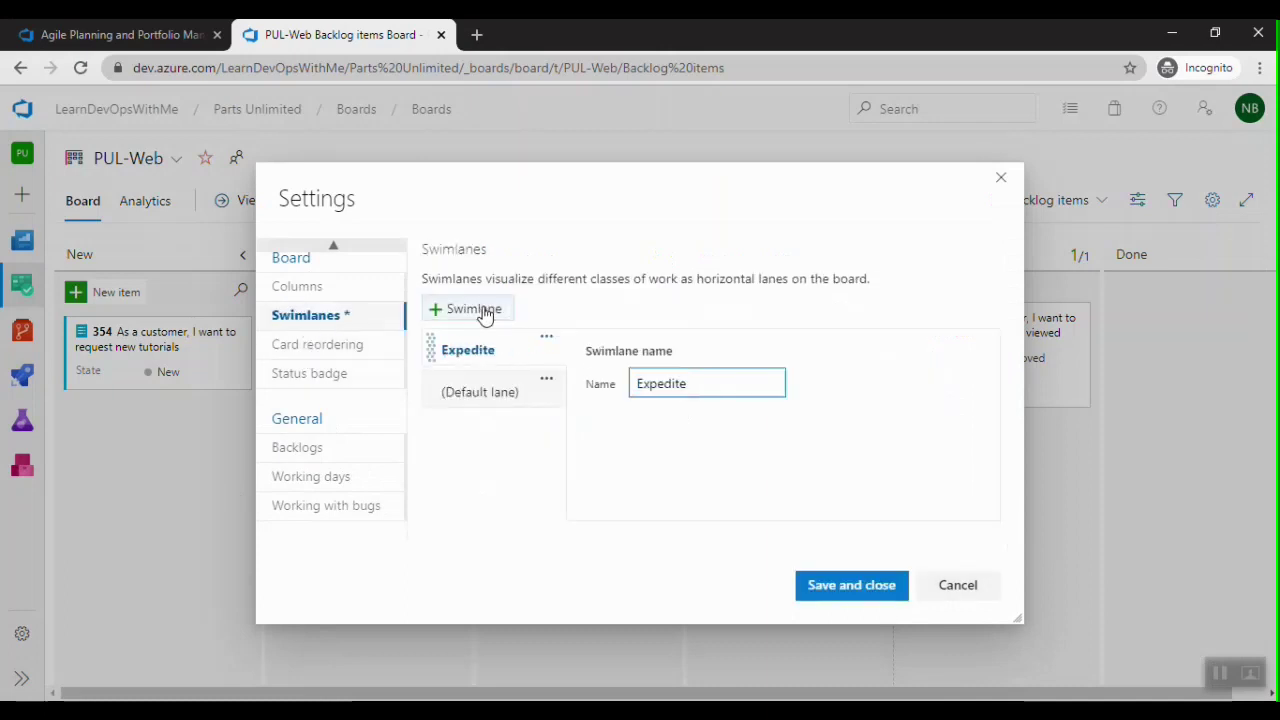
left_click(824, 588)
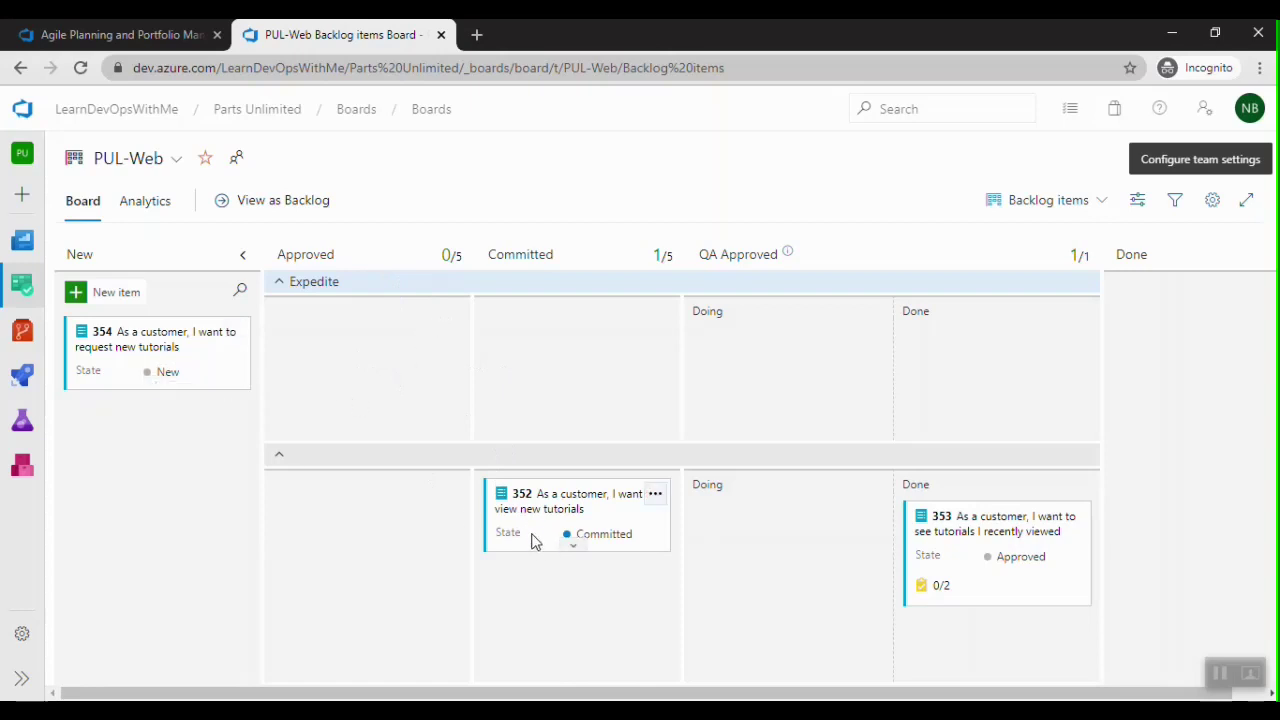
Move item 352 to QA Approved Doing in the Expedite lane and item 354 to QA Approved Doing in the default lane
left_click_drag(534, 535, 708, 395)
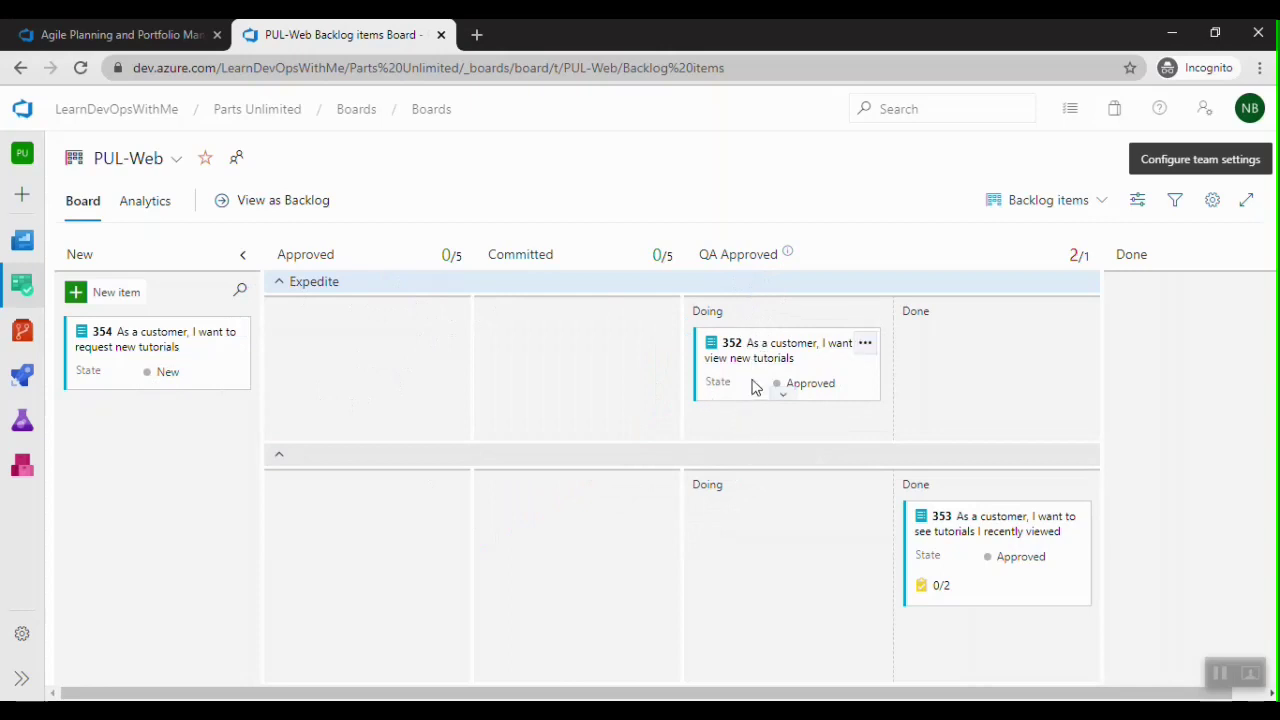
left_click_drag(191, 362, 795, 582)
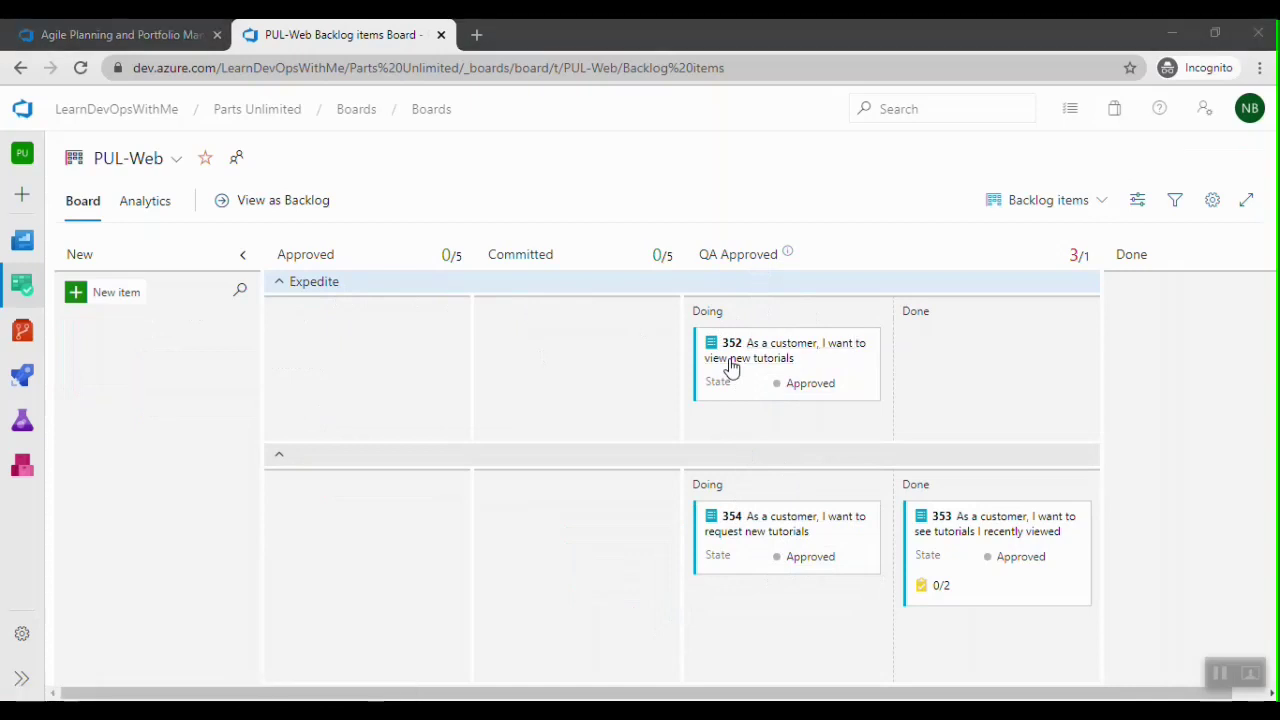
Switch to Agile Planning.pptx in PowerPoint, read the Task 5 slide on defining dashboards, select "Product training", and return to the PUL-Web board
key("alt+Tab")
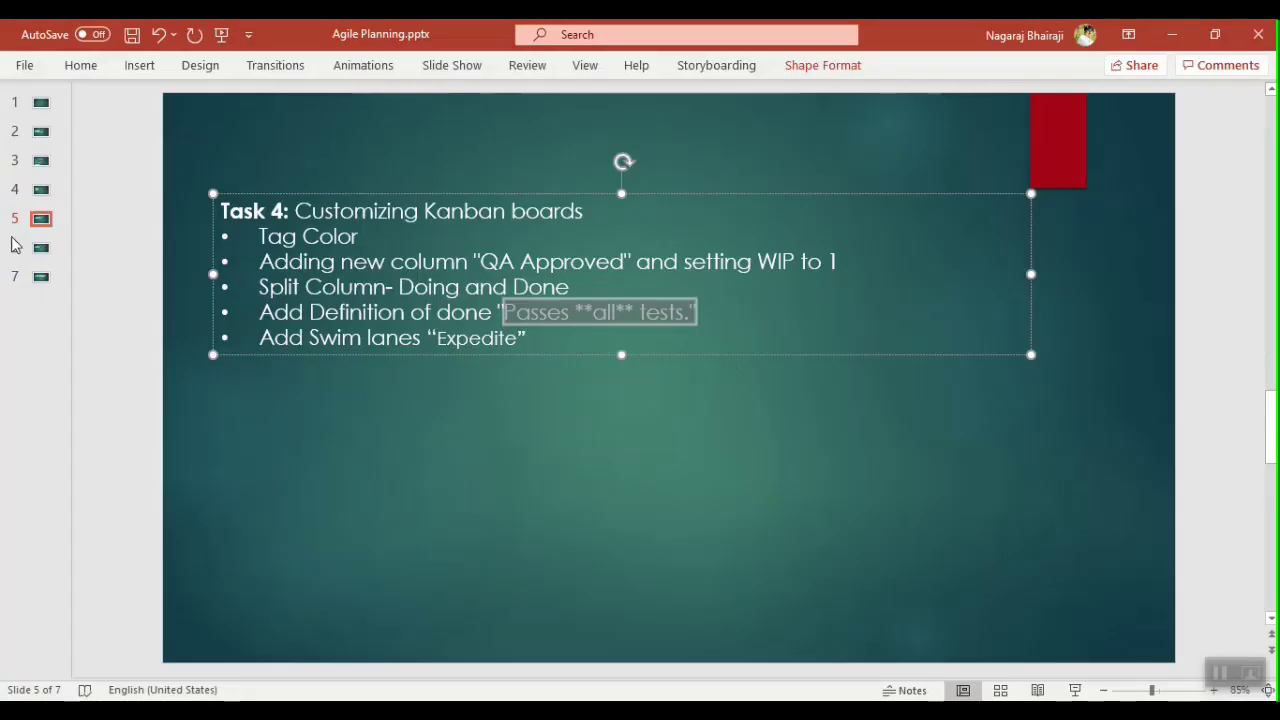
left_click(40, 250)
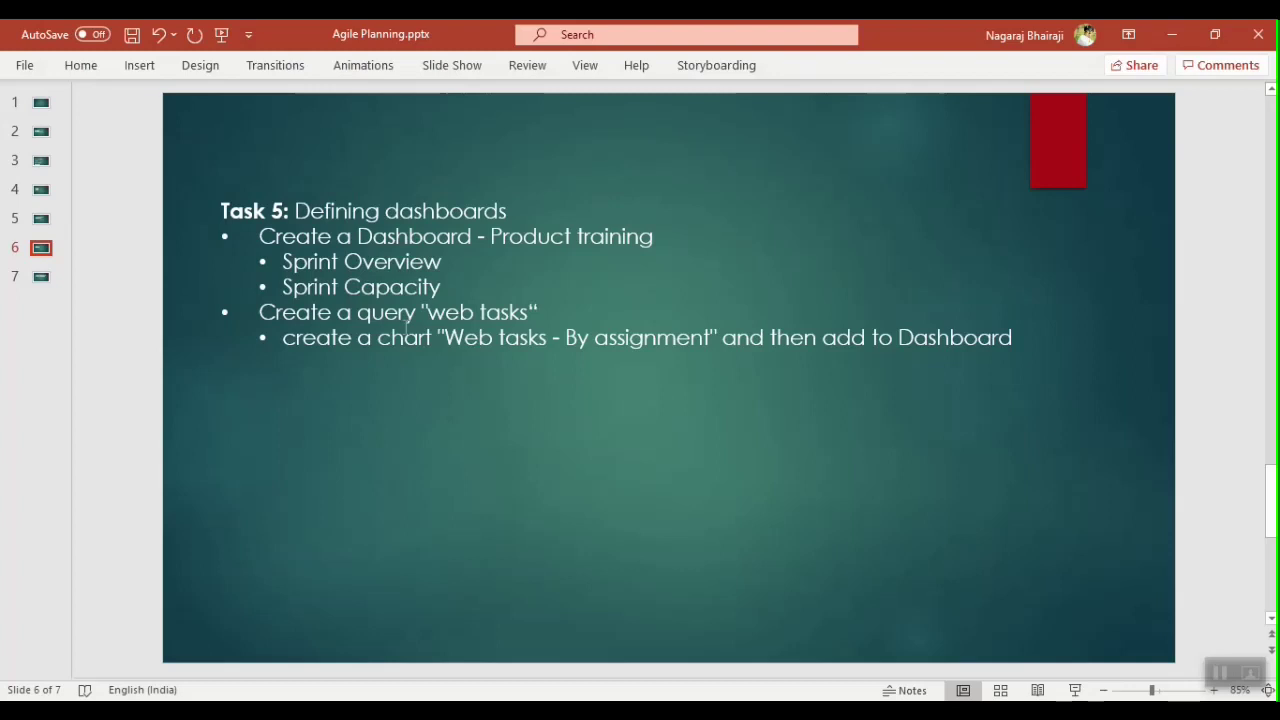
left_click_drag(491, 236, 654, 237)
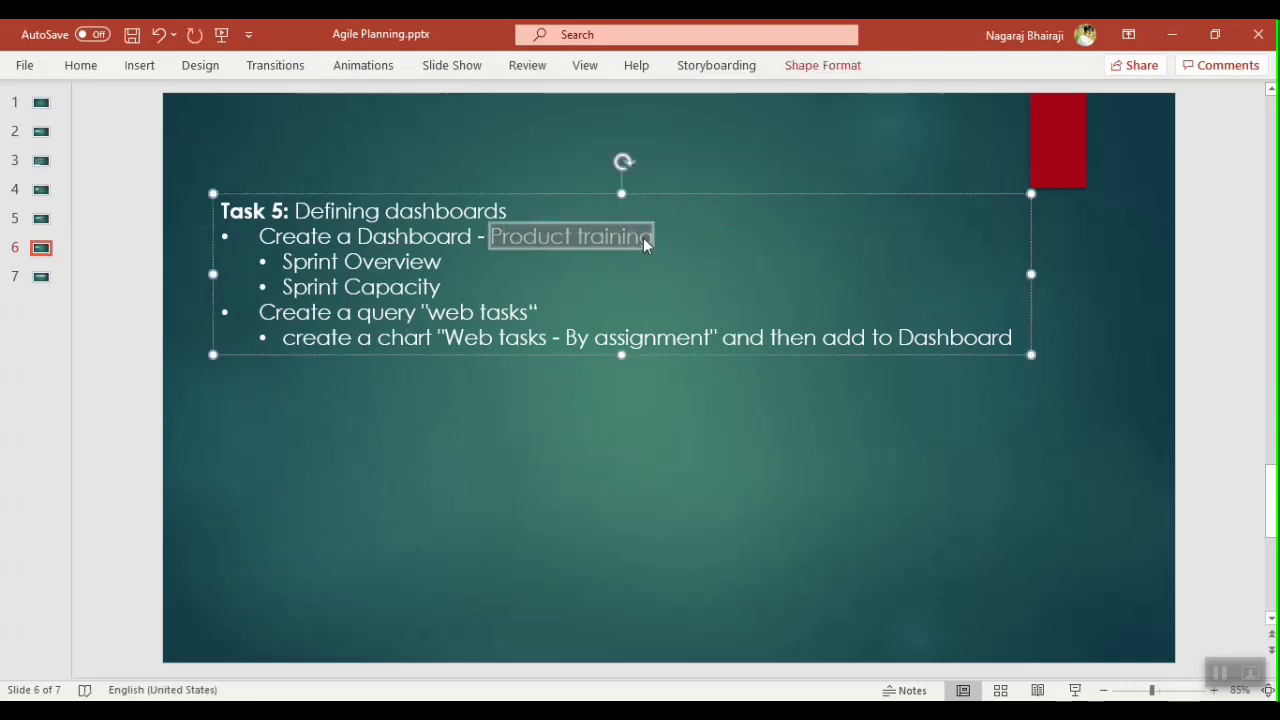
key("alt+Tab")
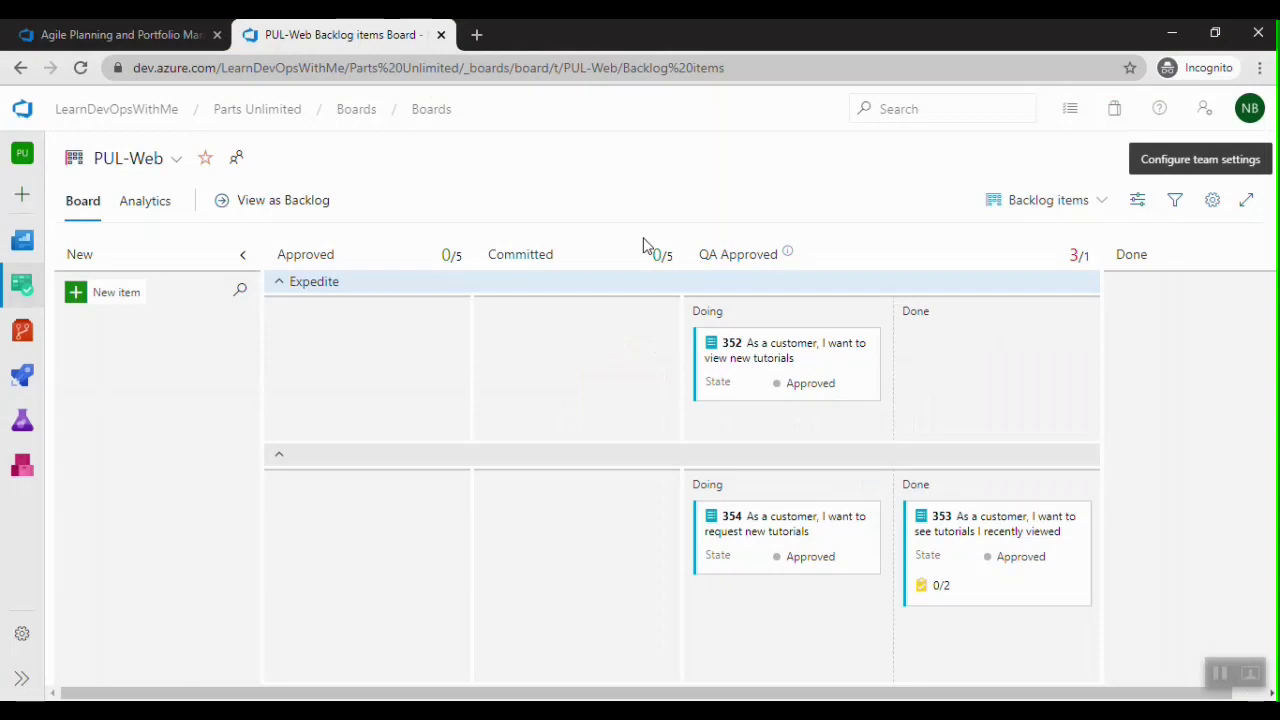
Review the Parts Unlimited Team Overview dashboard, including its charts, and switch to the PUL-Web Overview dashboard
mouse_move(38, 256)
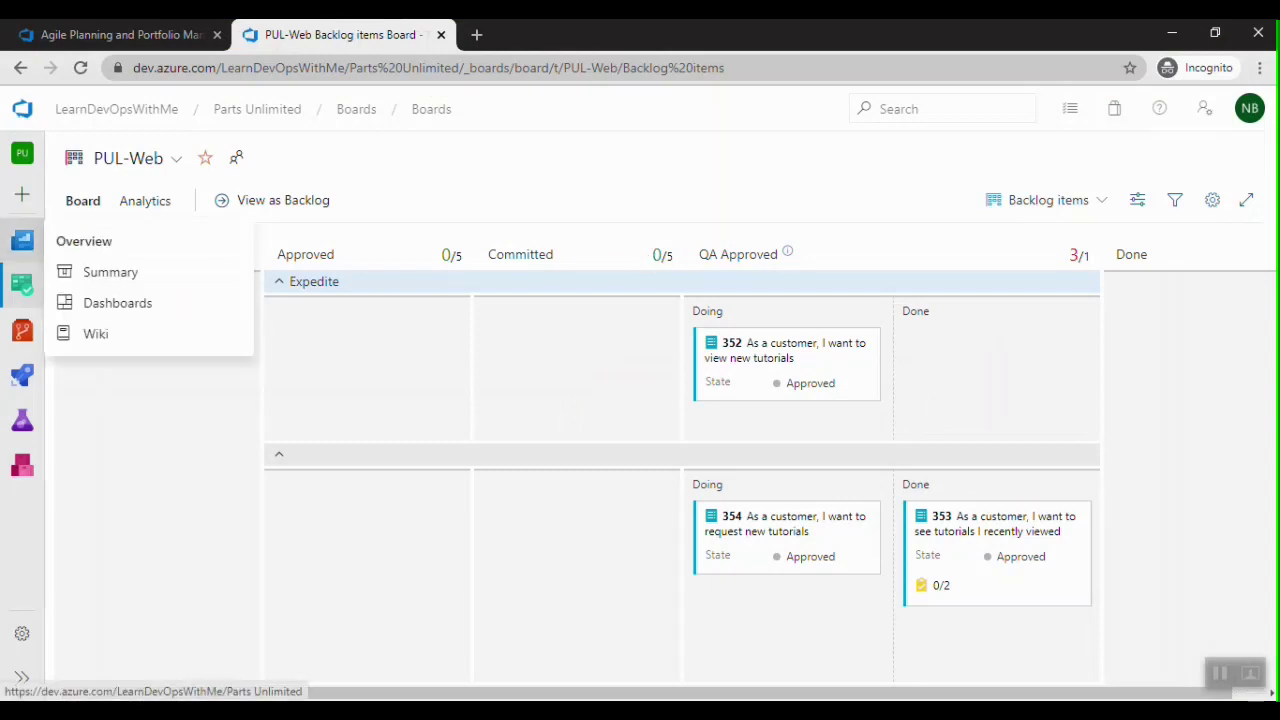
left_click(108, 305)
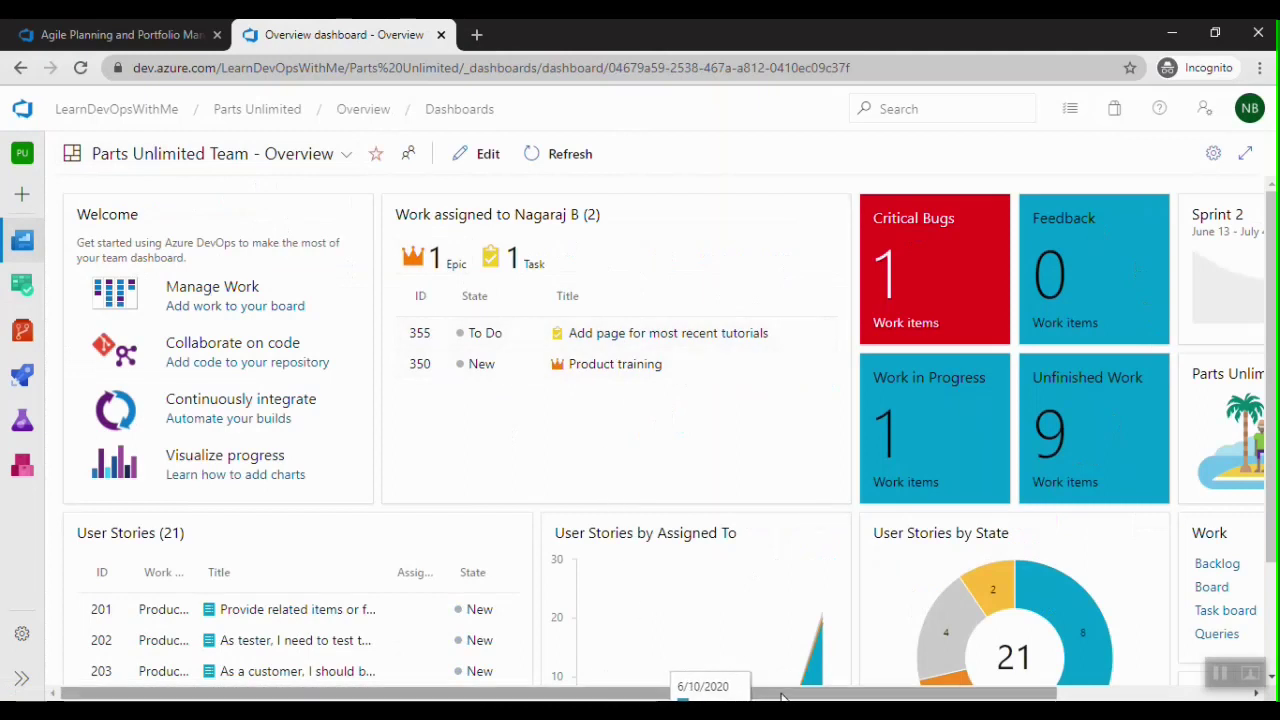
scroll(697, 690, "right", 2)
scroll(1071, 546, "down", 1)
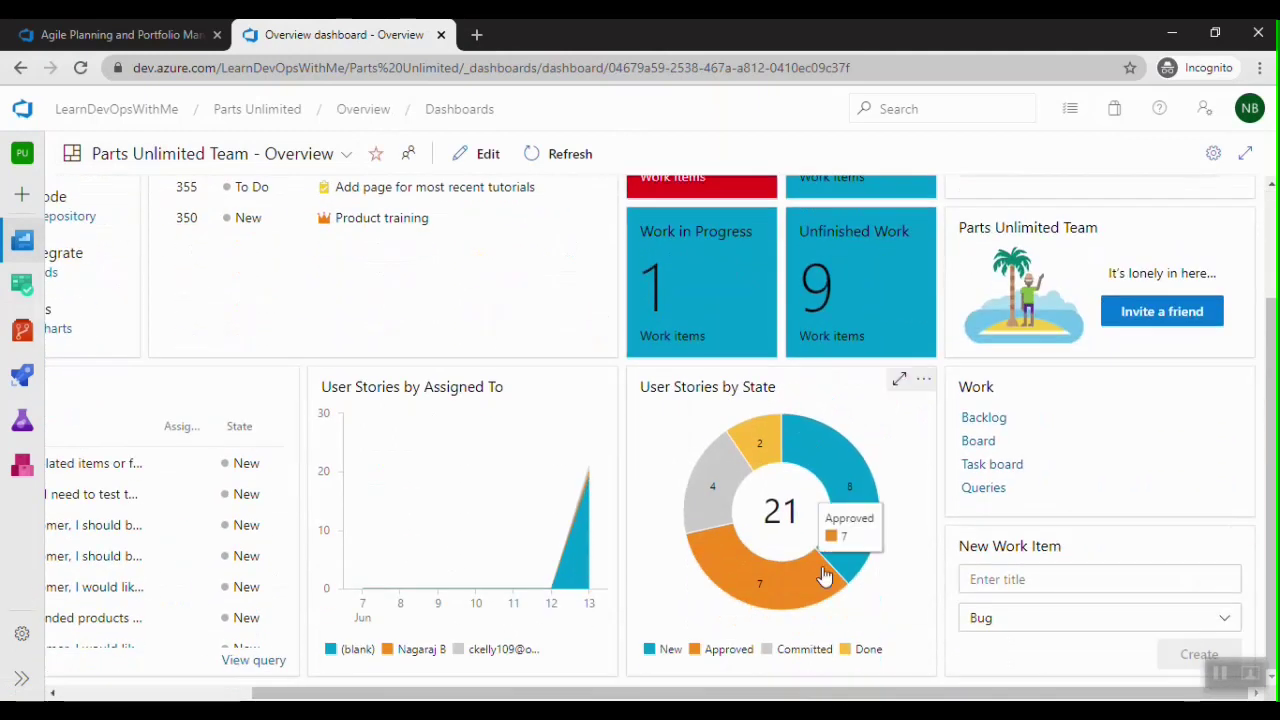
scroll(766, 531, "up", 2)
scroll(210, 693, "left", 2)
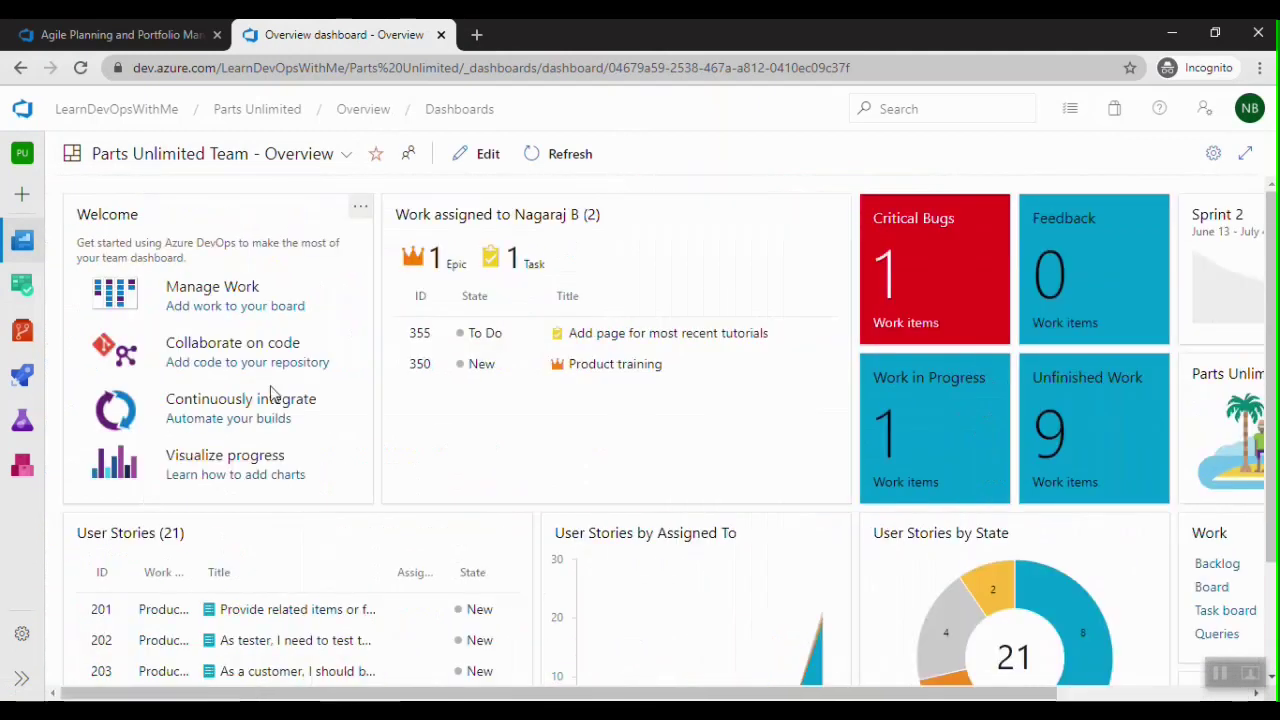
left_click(346, 155)
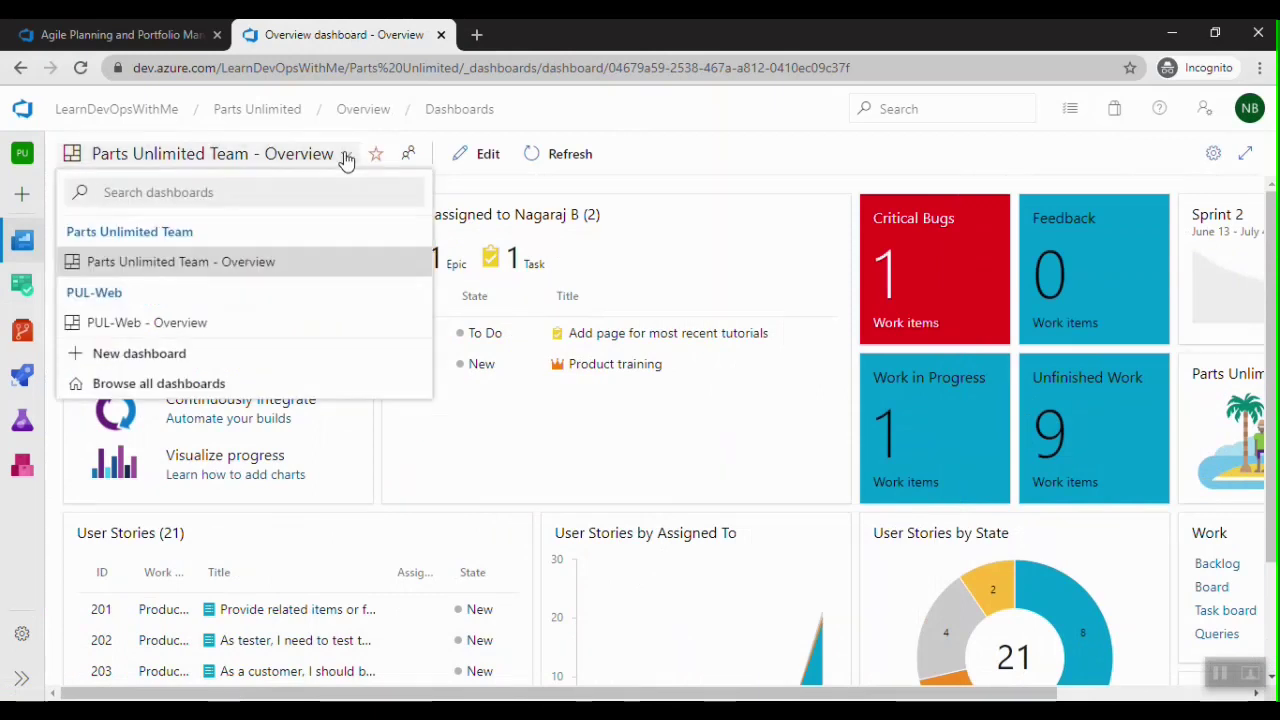
left_click(115, 329)
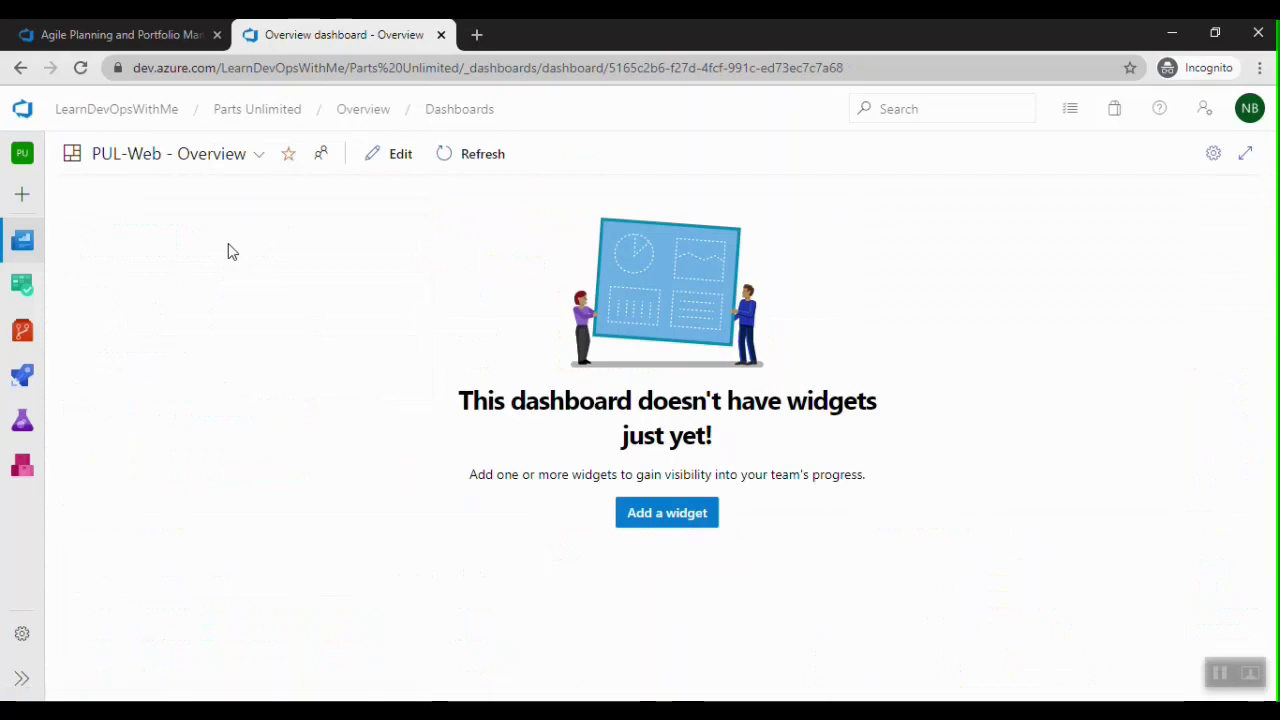
Create a team dashboard named "Product training" for the PUL-Web team
left_click(259, 156)
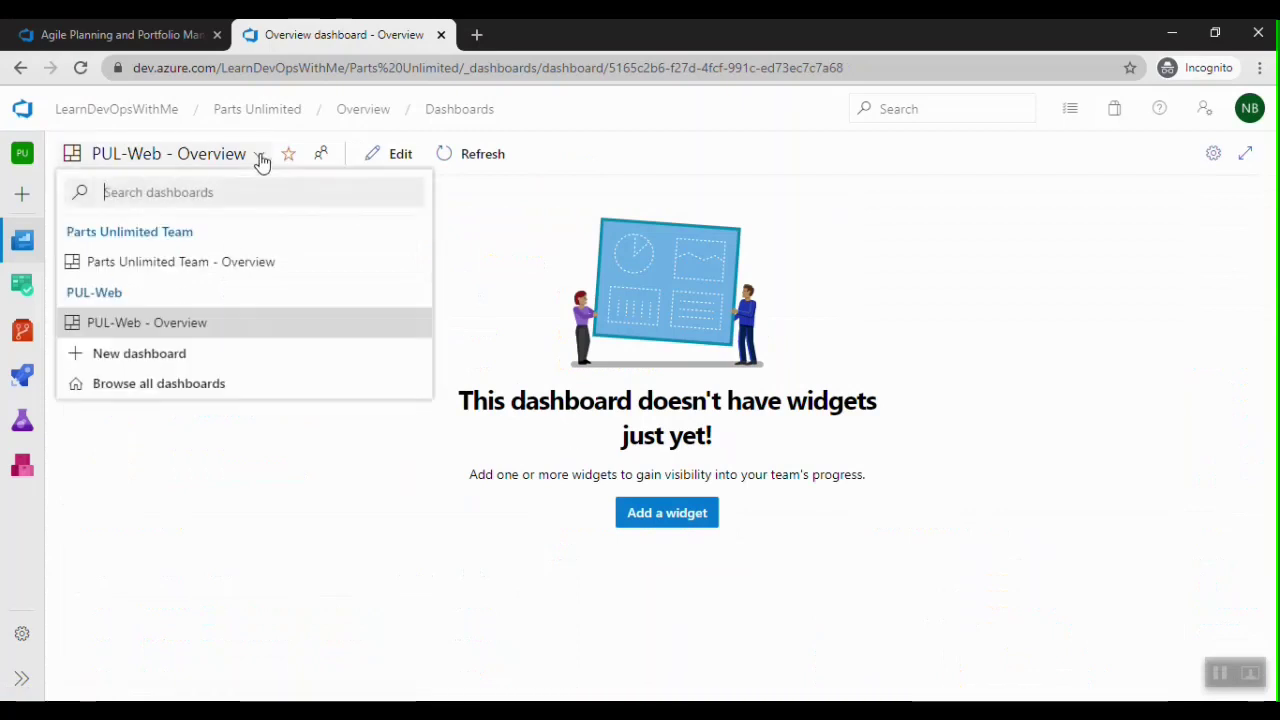
left_click(139, 355)
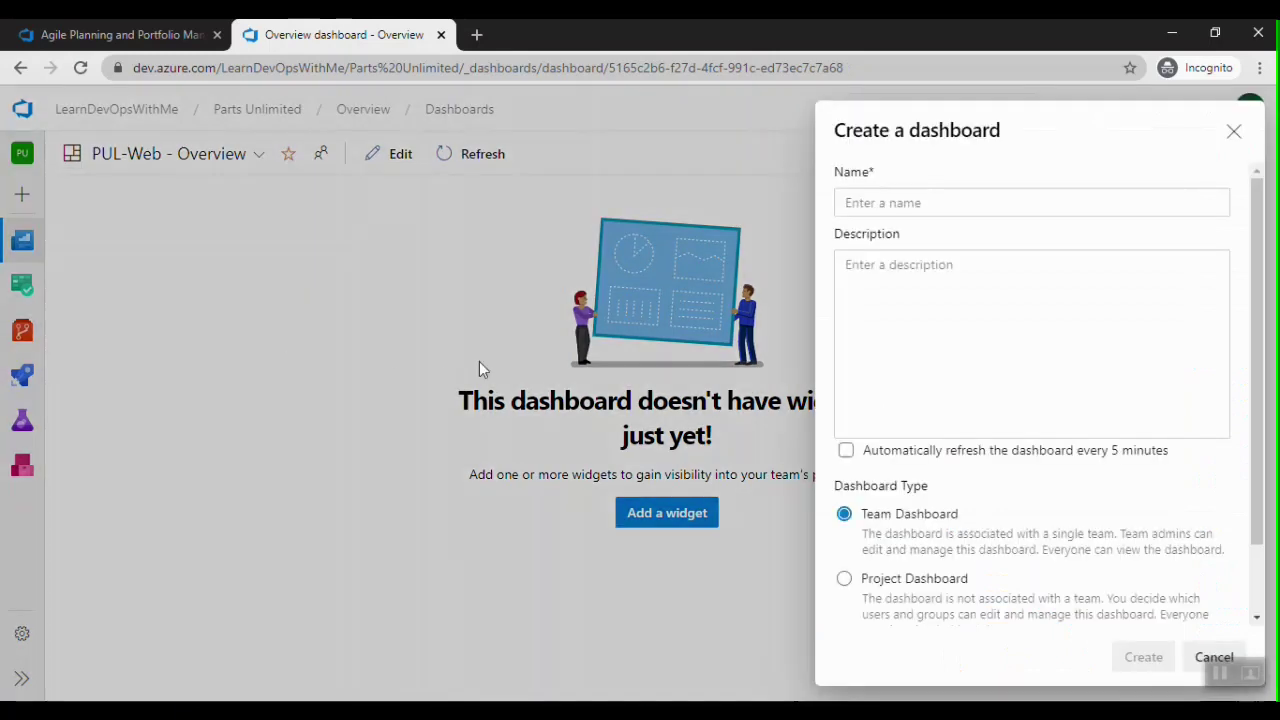
left_click(916, 200)
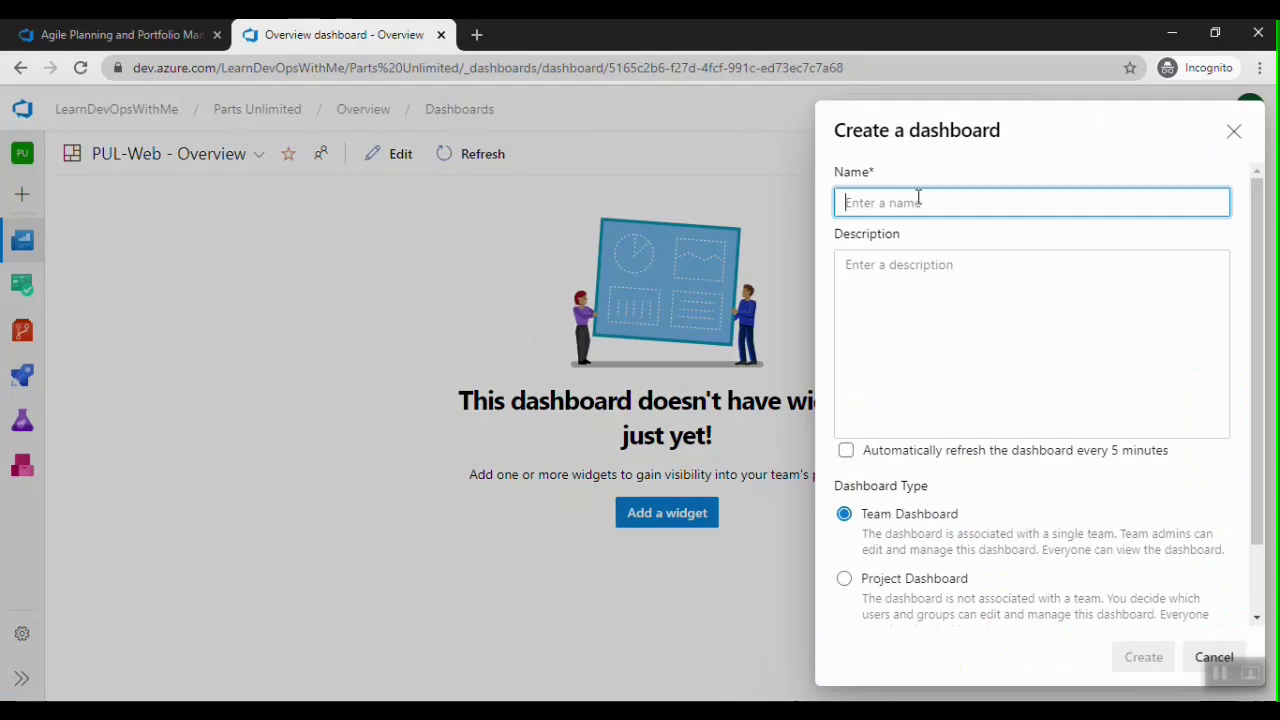
type("Product training")
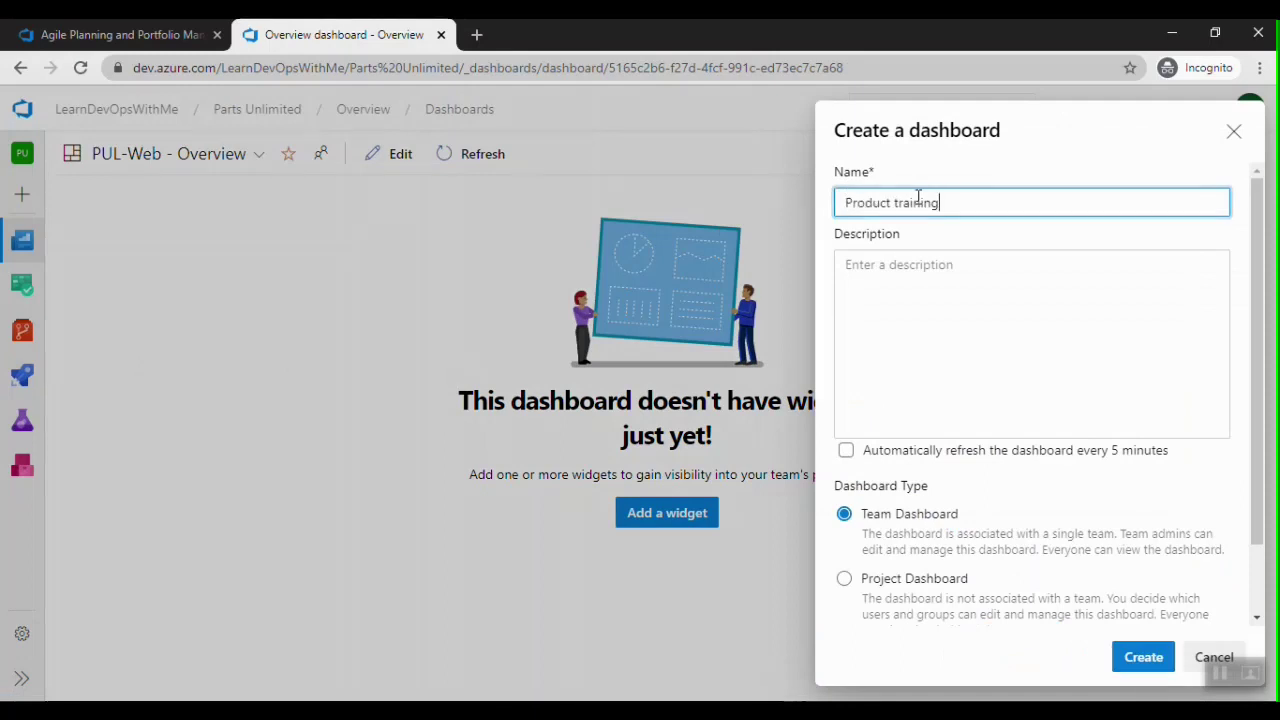
scroll(994, 424, "down", 1)
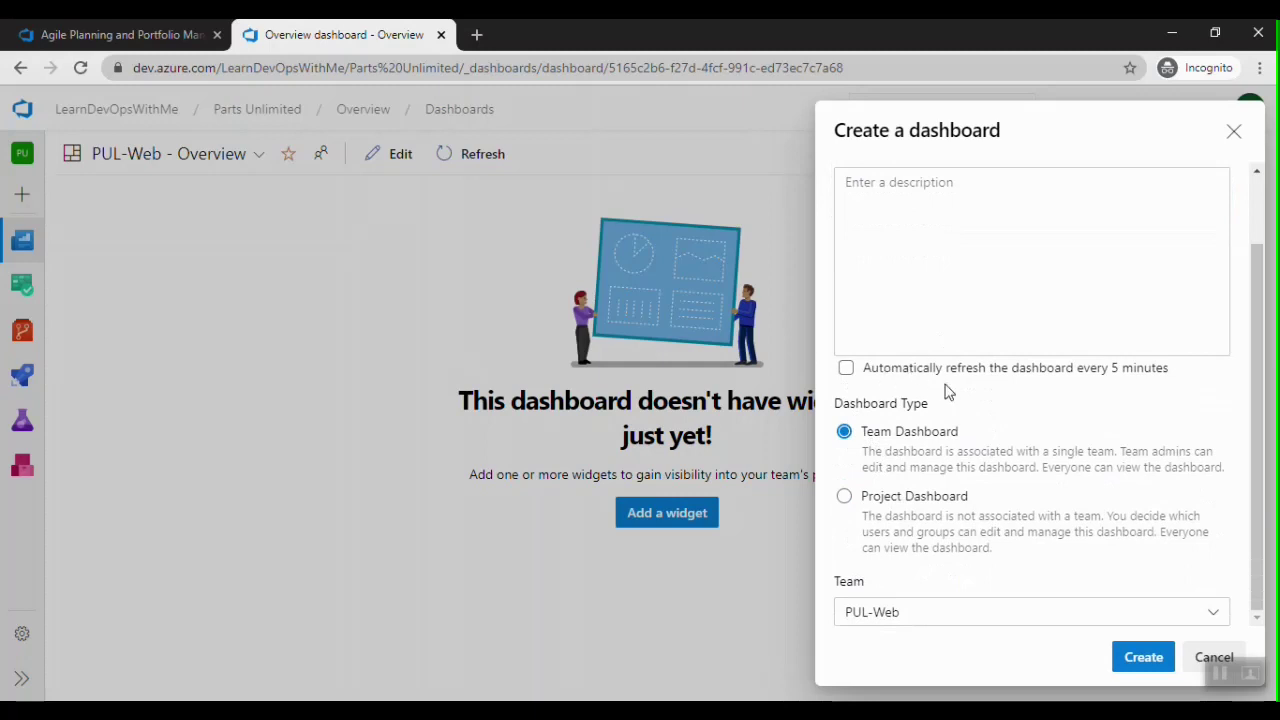
scroll(1018, 445, "up", 1)
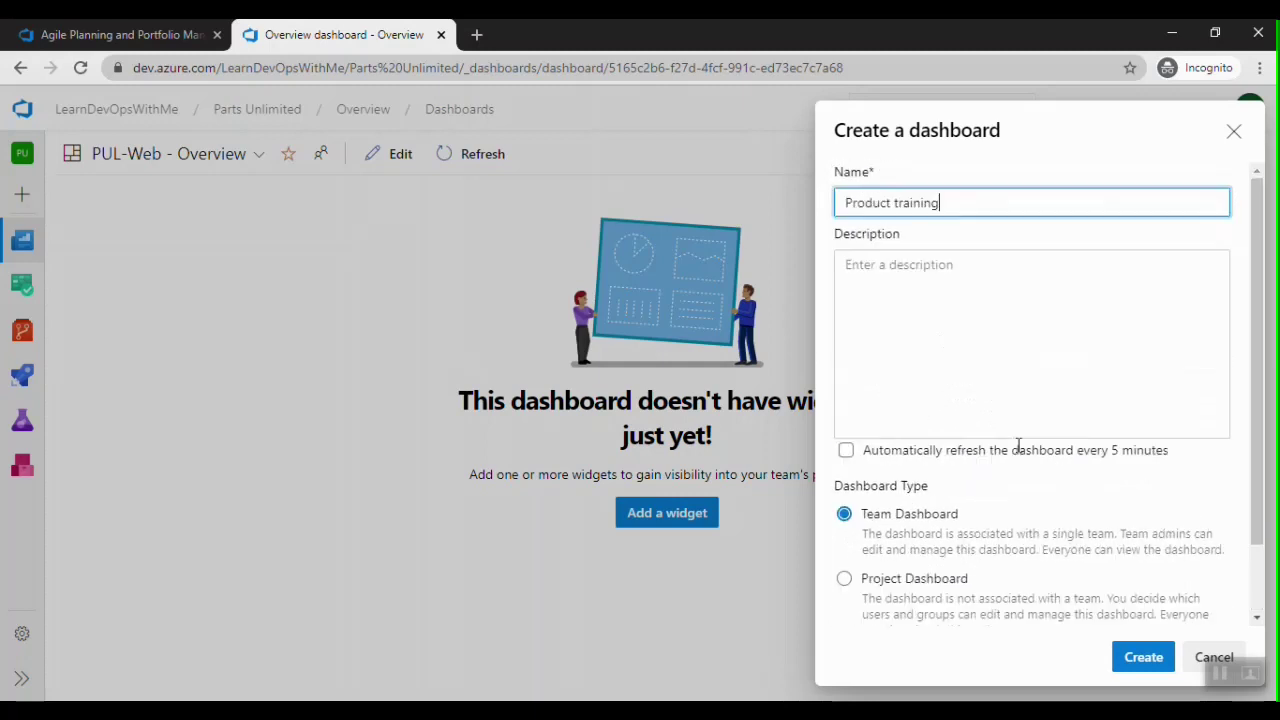
left_click(1128, 660)
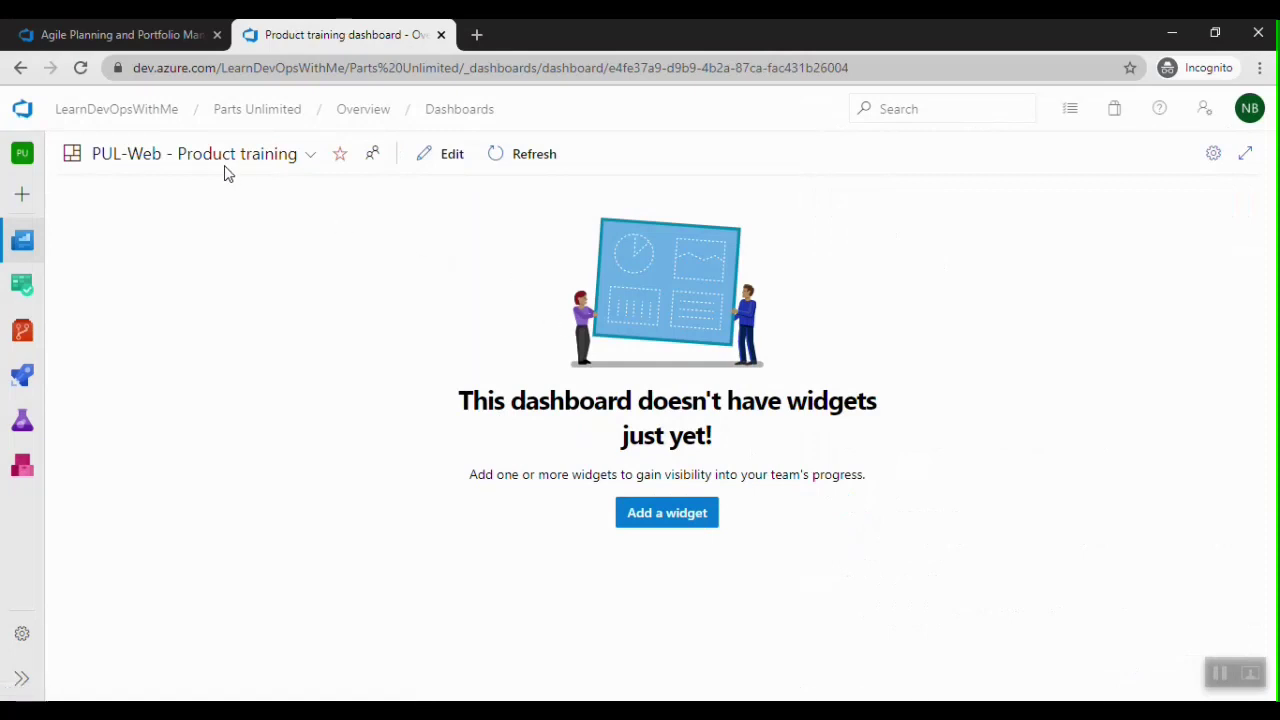
Search the widget catalog for "Sprint" and add the Sprint Overview widget to the Product training dashboard
left_click(665, 518)
left_click(996, 180)
type("Sprint")
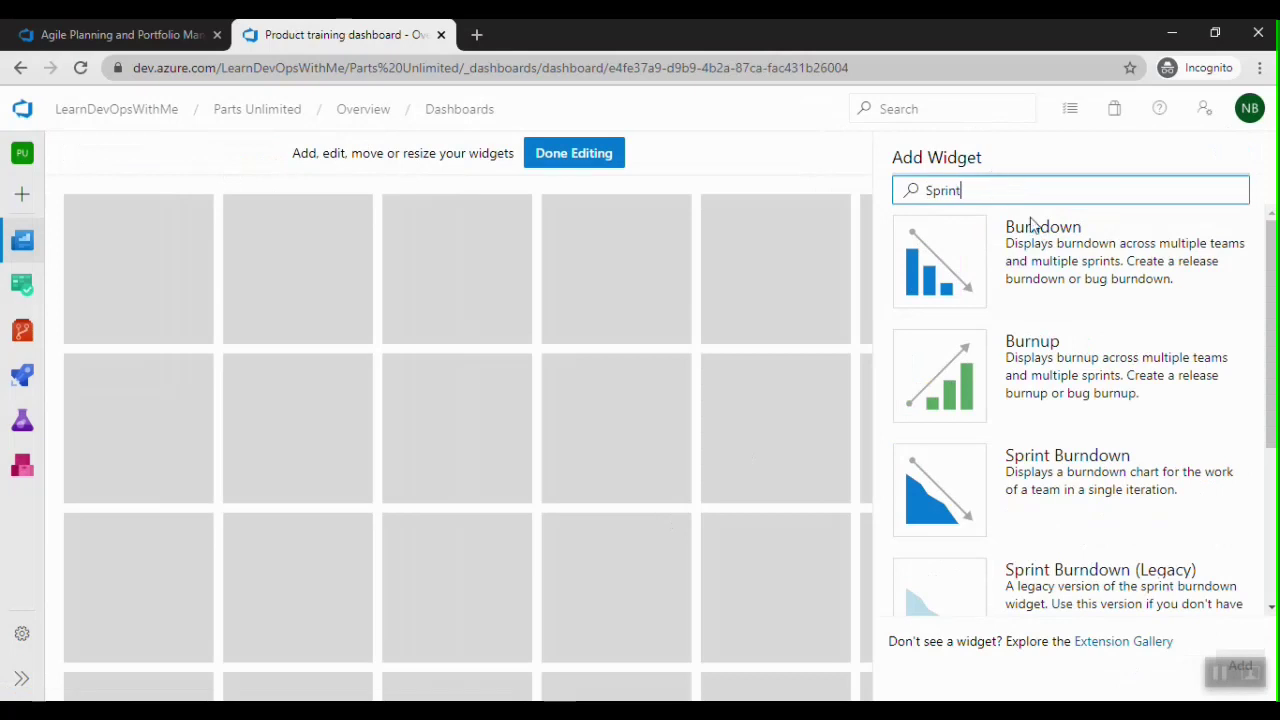
scroll(1036, 448, "down", 3)
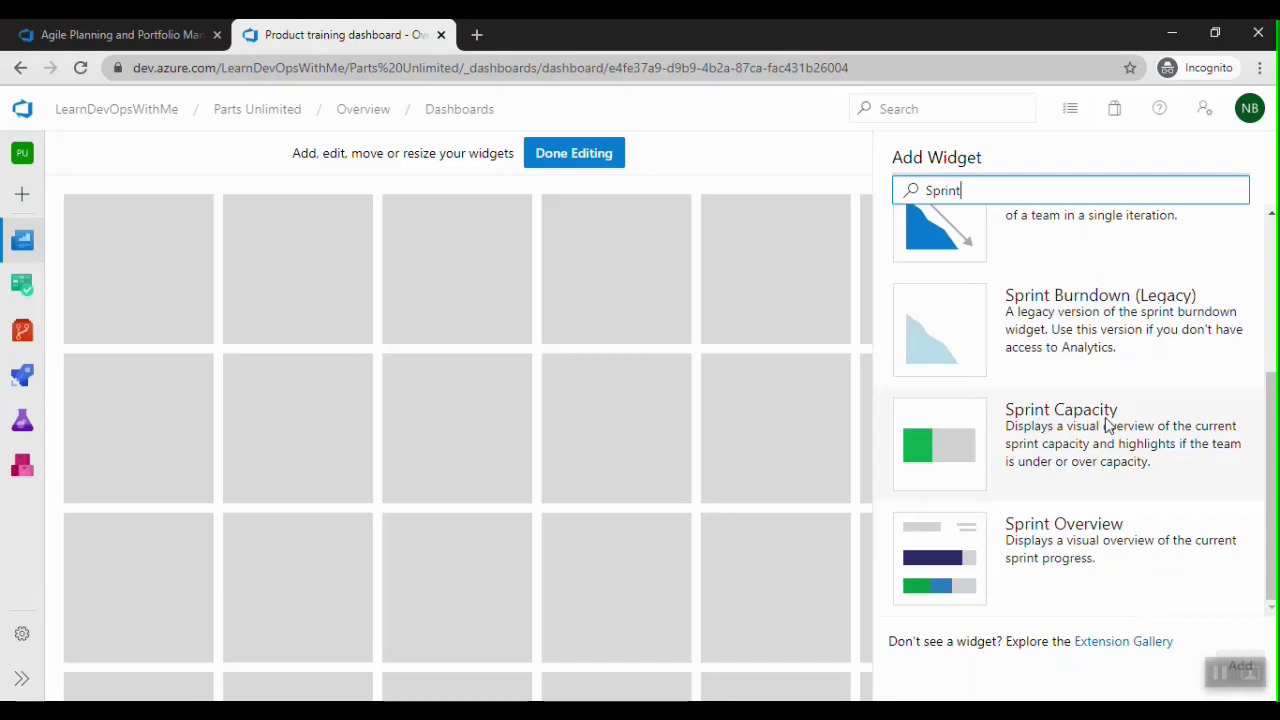
left_click(1078, 548)
left_click(1078, 548)
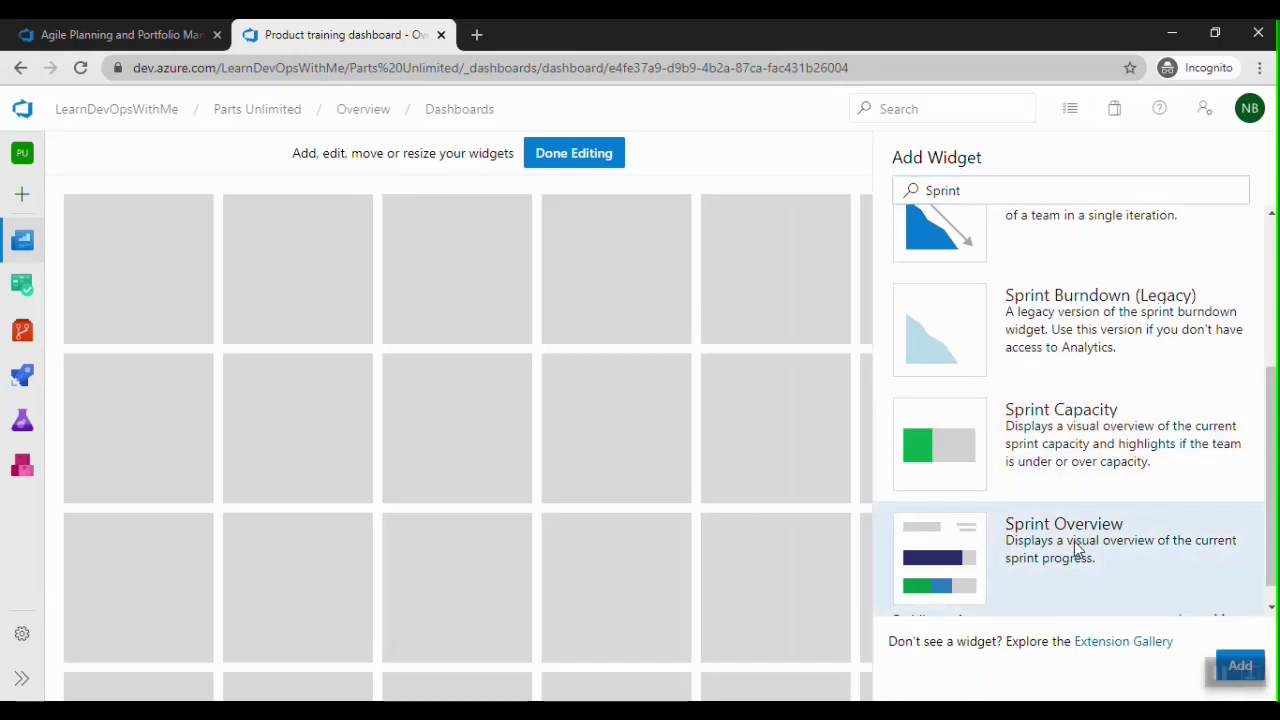
left_click(1240, 655)
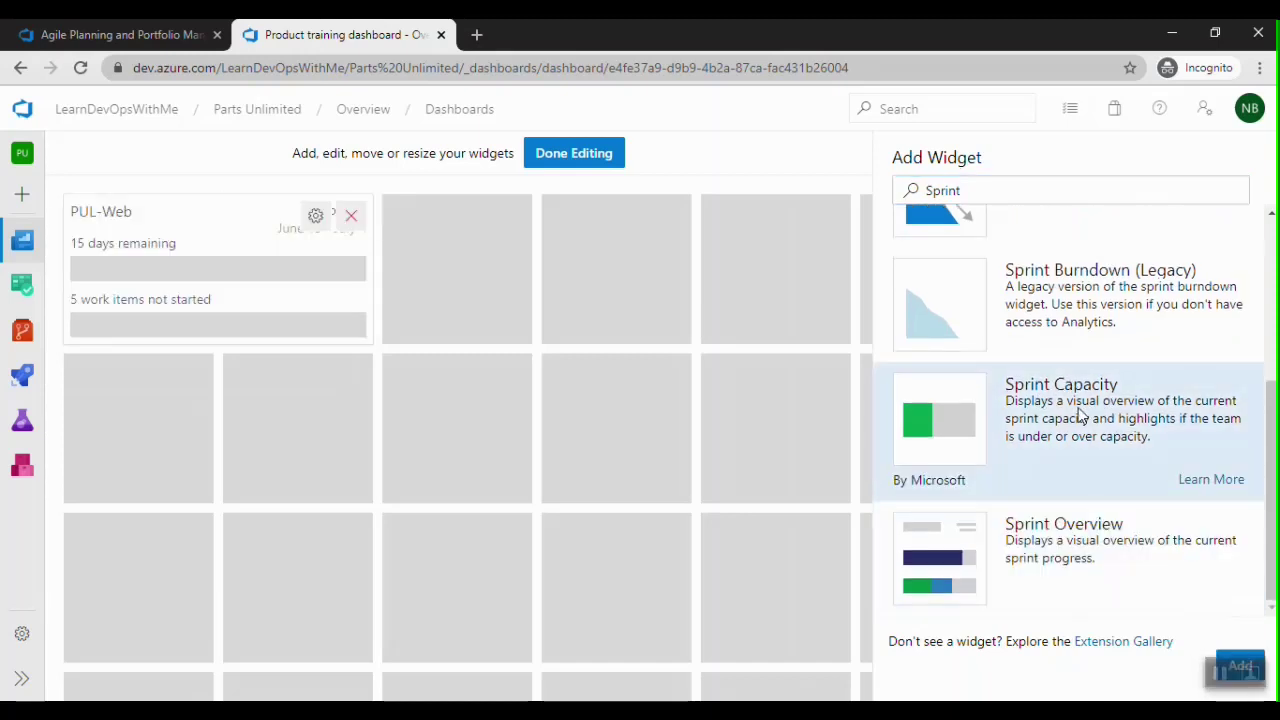
Add the Sprint Capacity widget, check its team configuration, and discard the unsaved configuration changes
left_click(1245, 662)
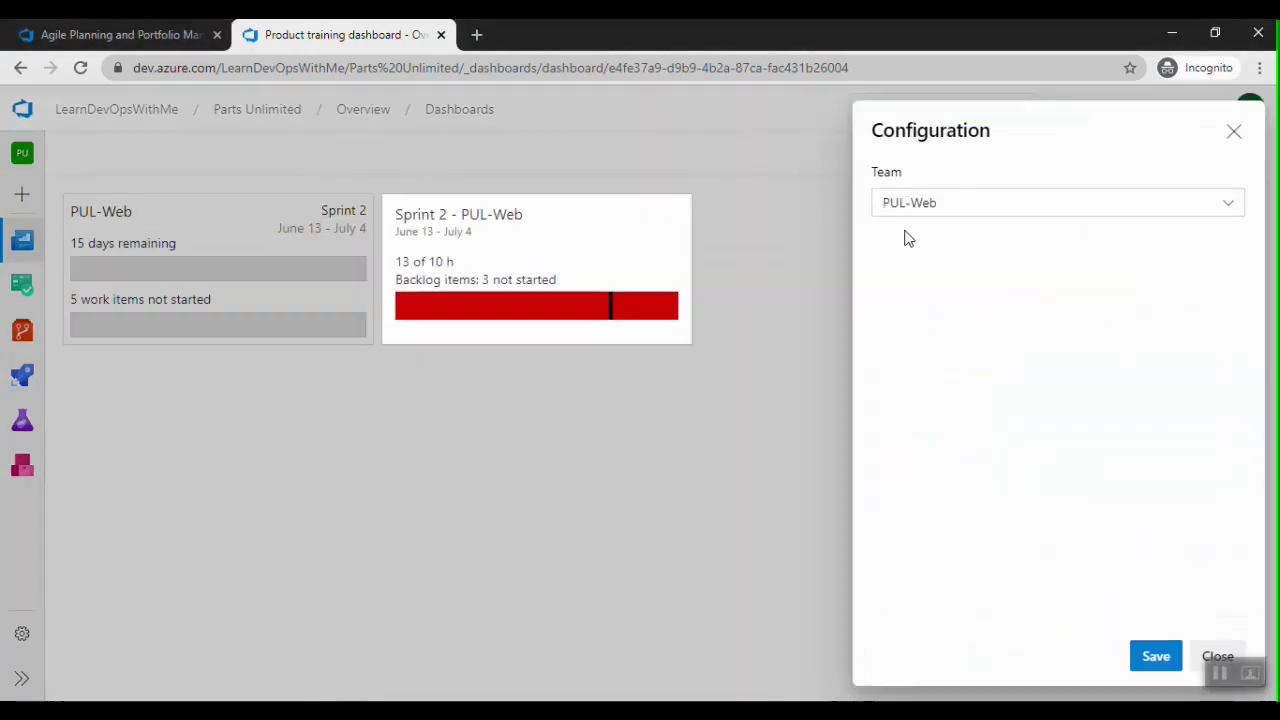
left_click(928, 214)
left_click(928, 214)
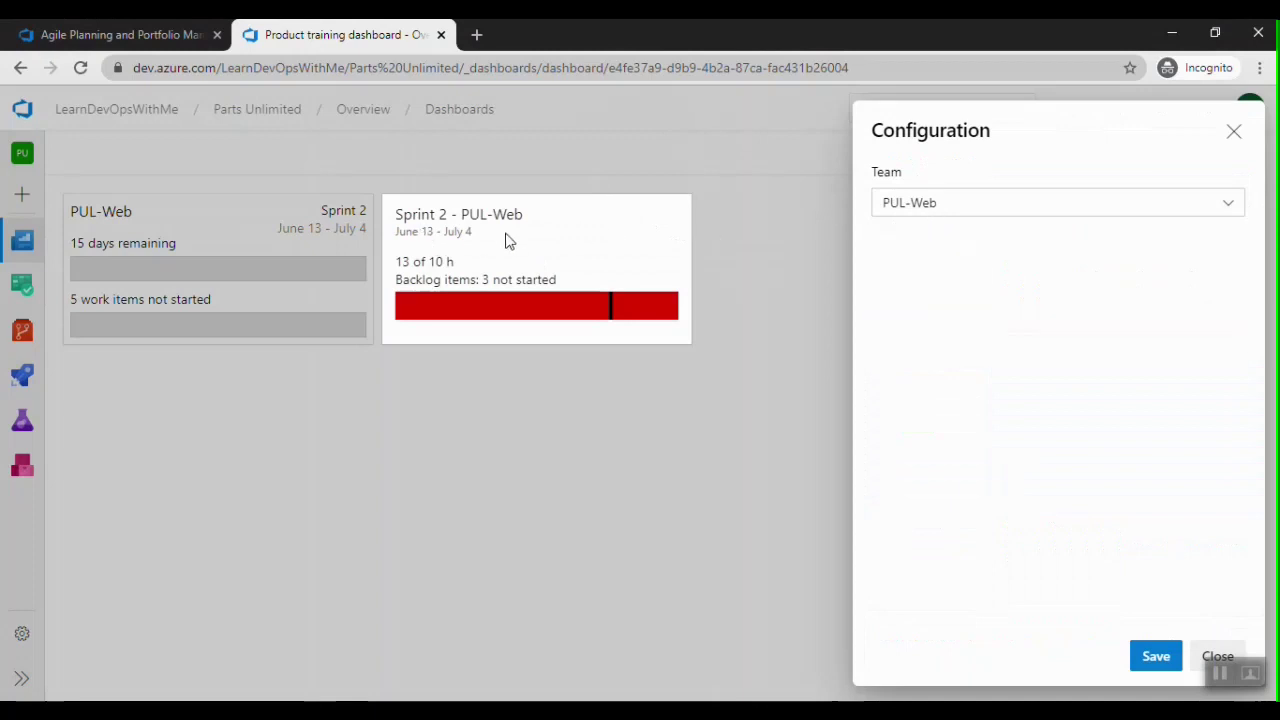
left_click(208, 233)
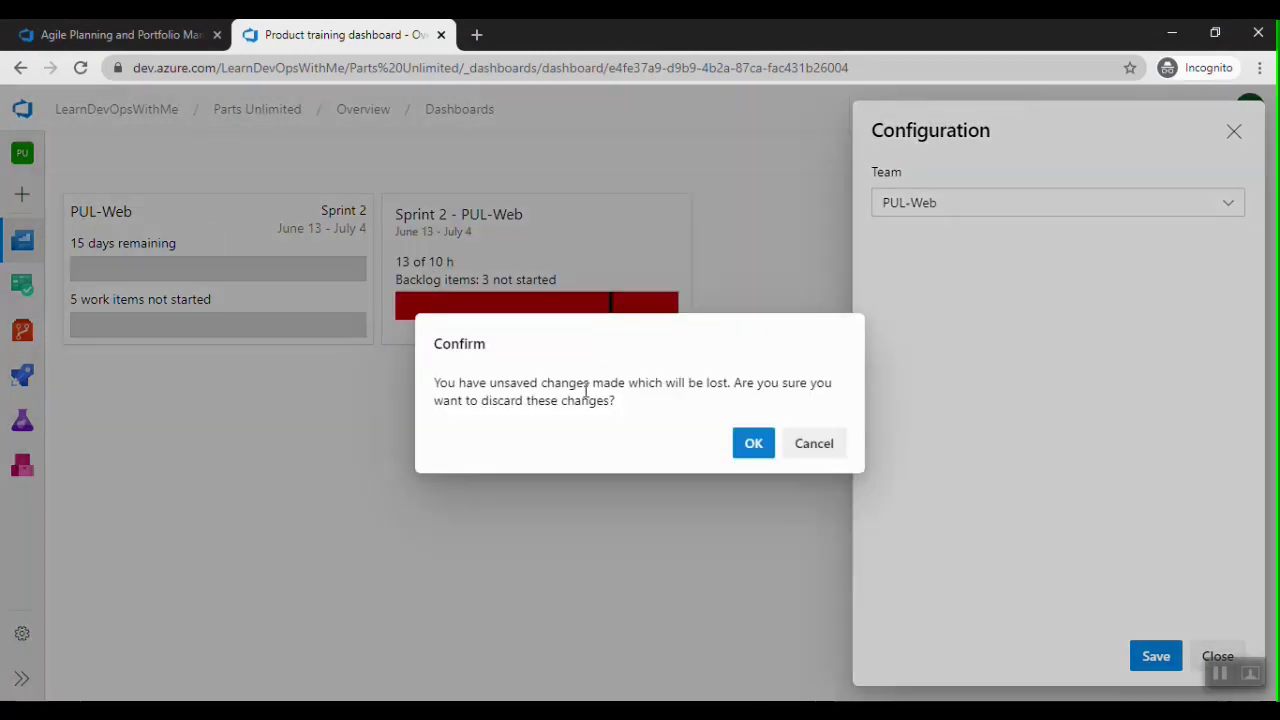
left_click(754, 443)
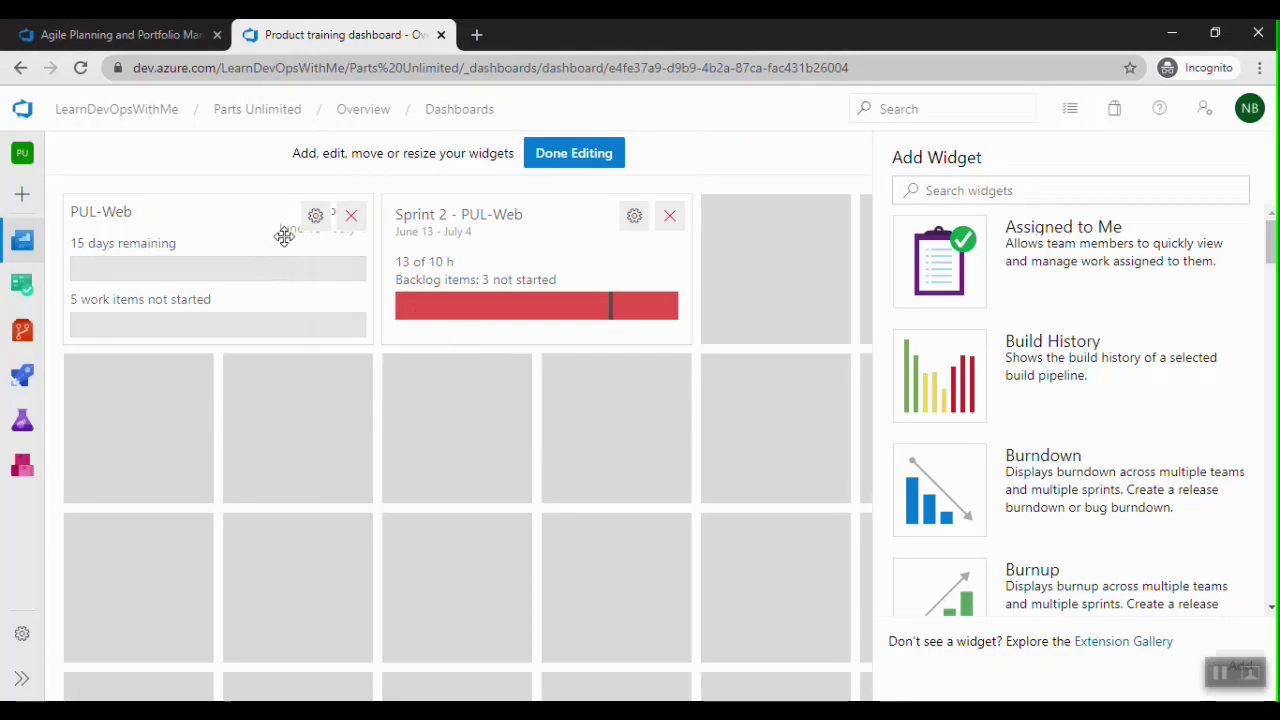
Configure the Sprint Overview widget for PUL-Web, trying Effort before choosing Count of Work Items, save it and finish editing the dashboard
left_click(311, 220)
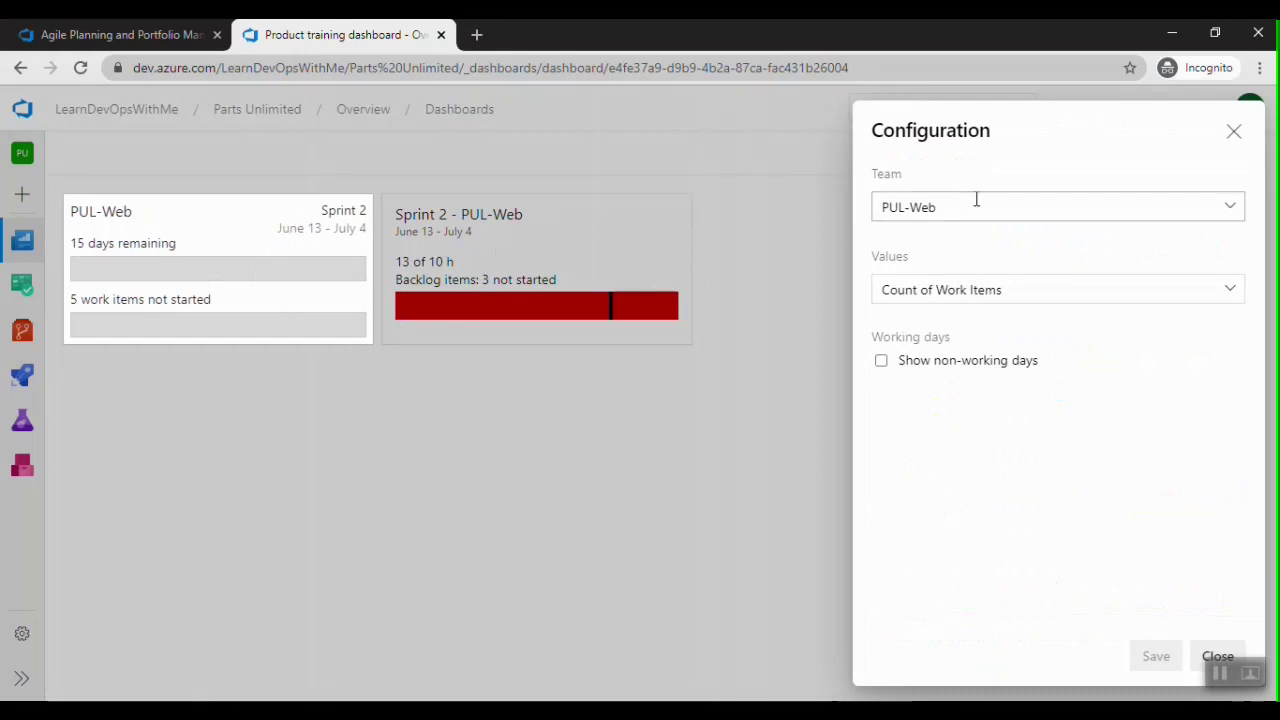
left_click(1232, 209)
left_click(1232, 209)
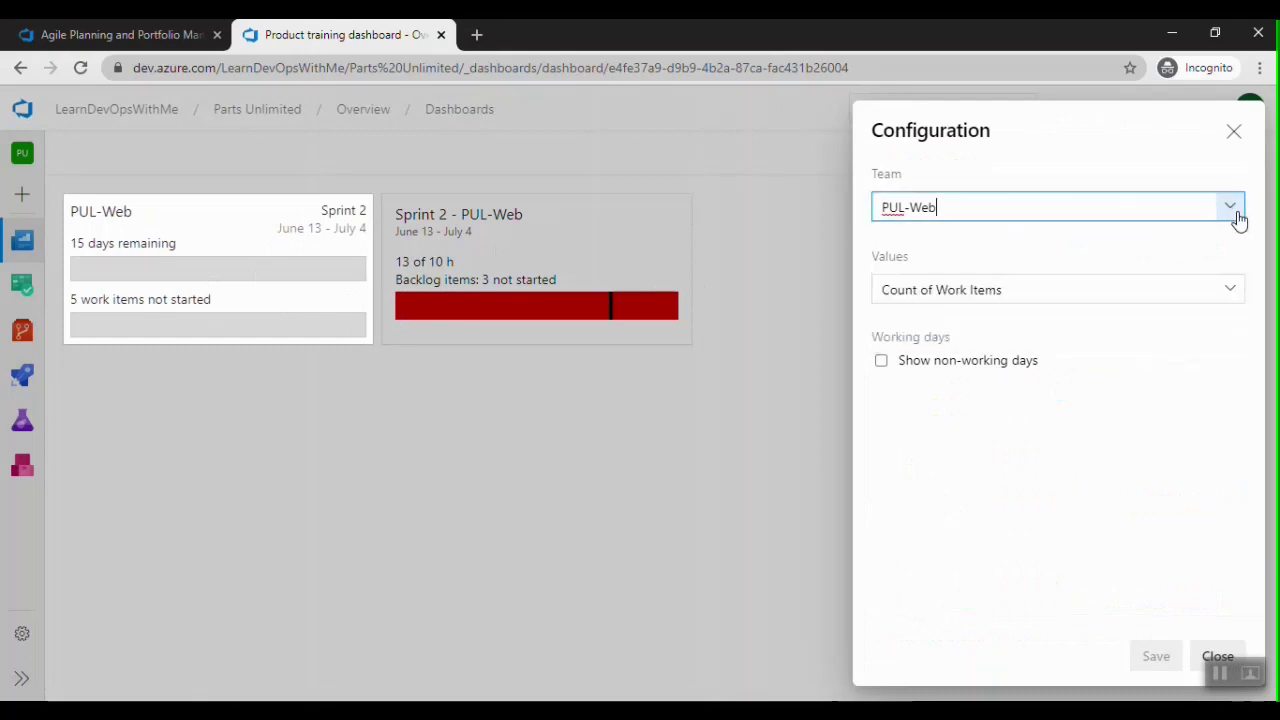
left_click(1230, 291)
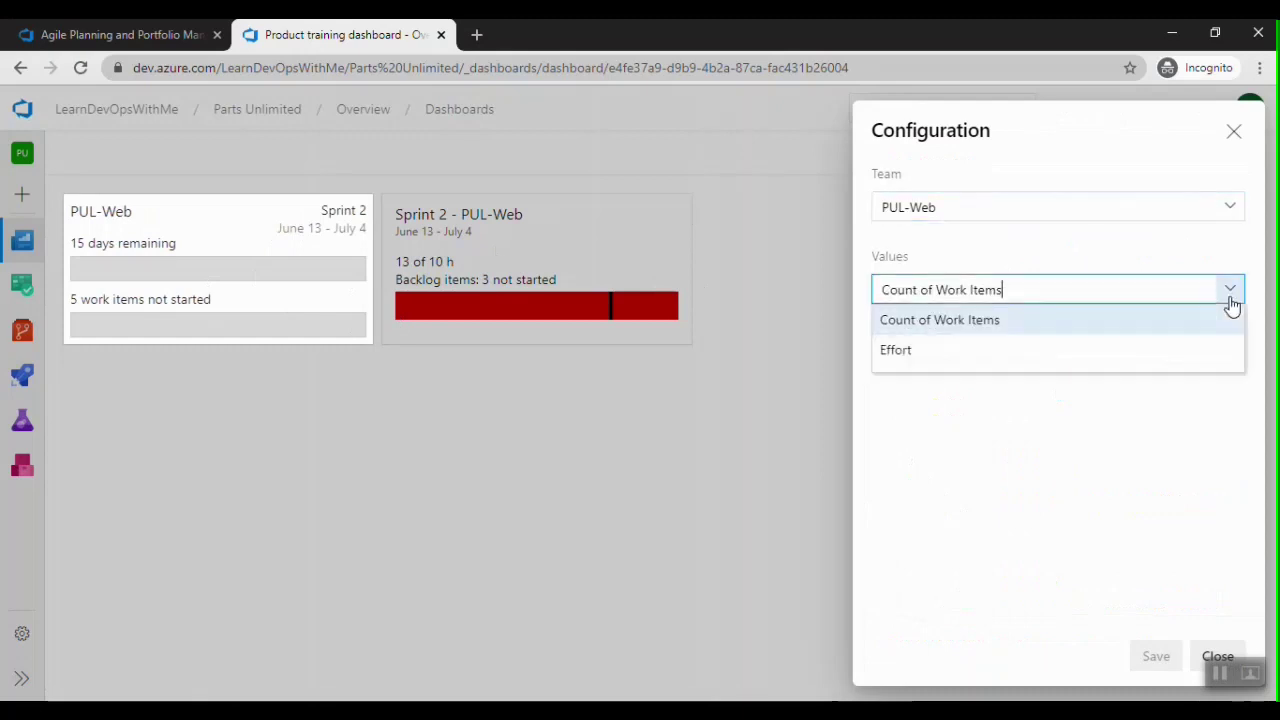
left_click(895, 355)
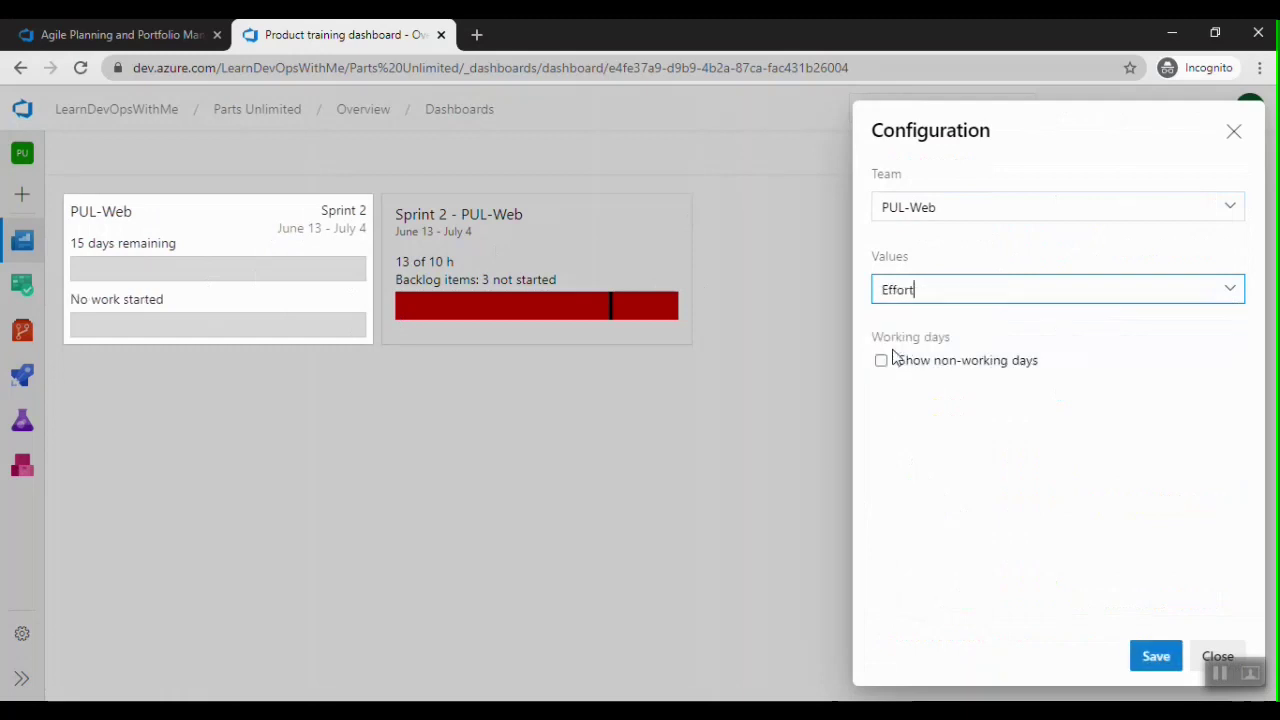
left_click(1232, 290)
left_click(1010, 328)
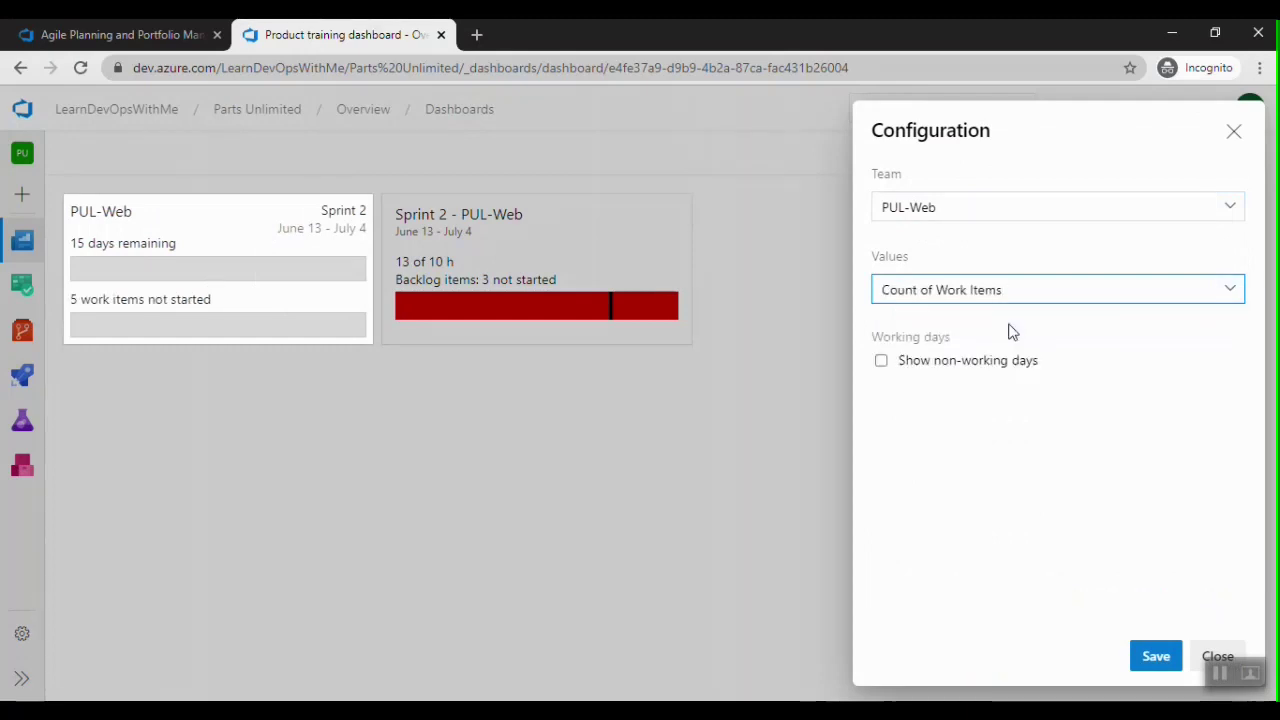
left_click(1142, 663)
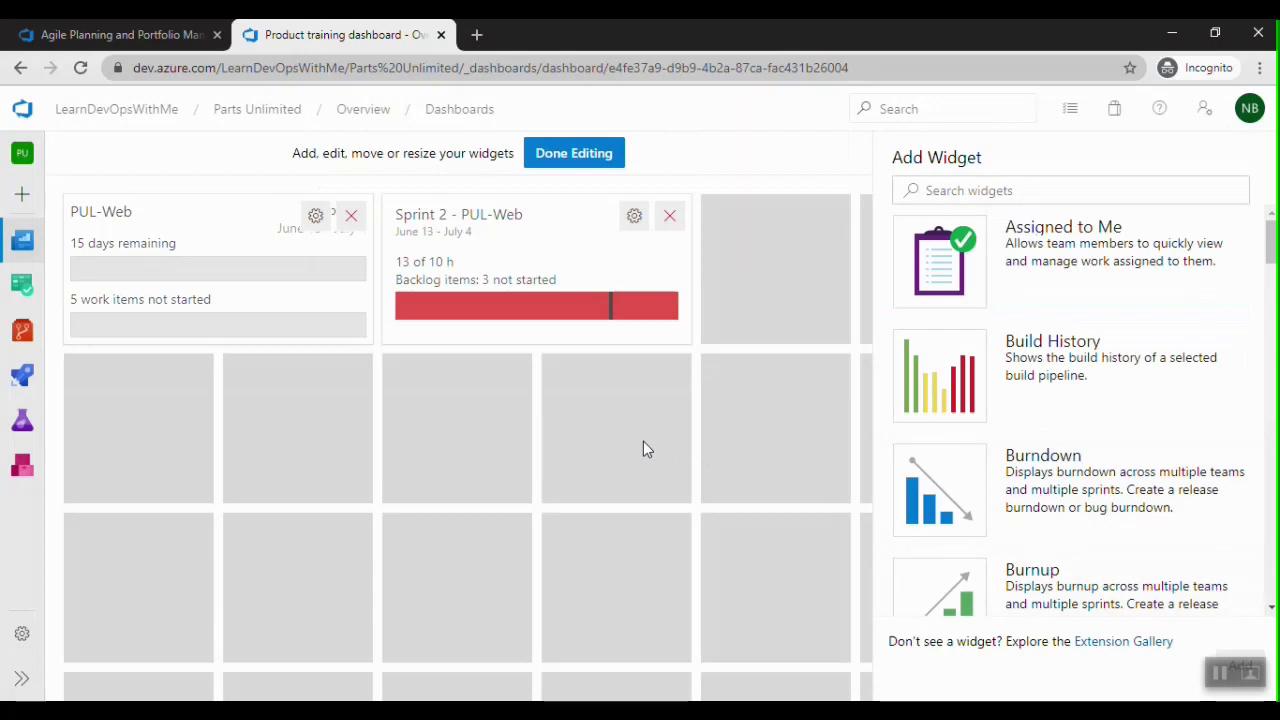
left_click(576, 150)
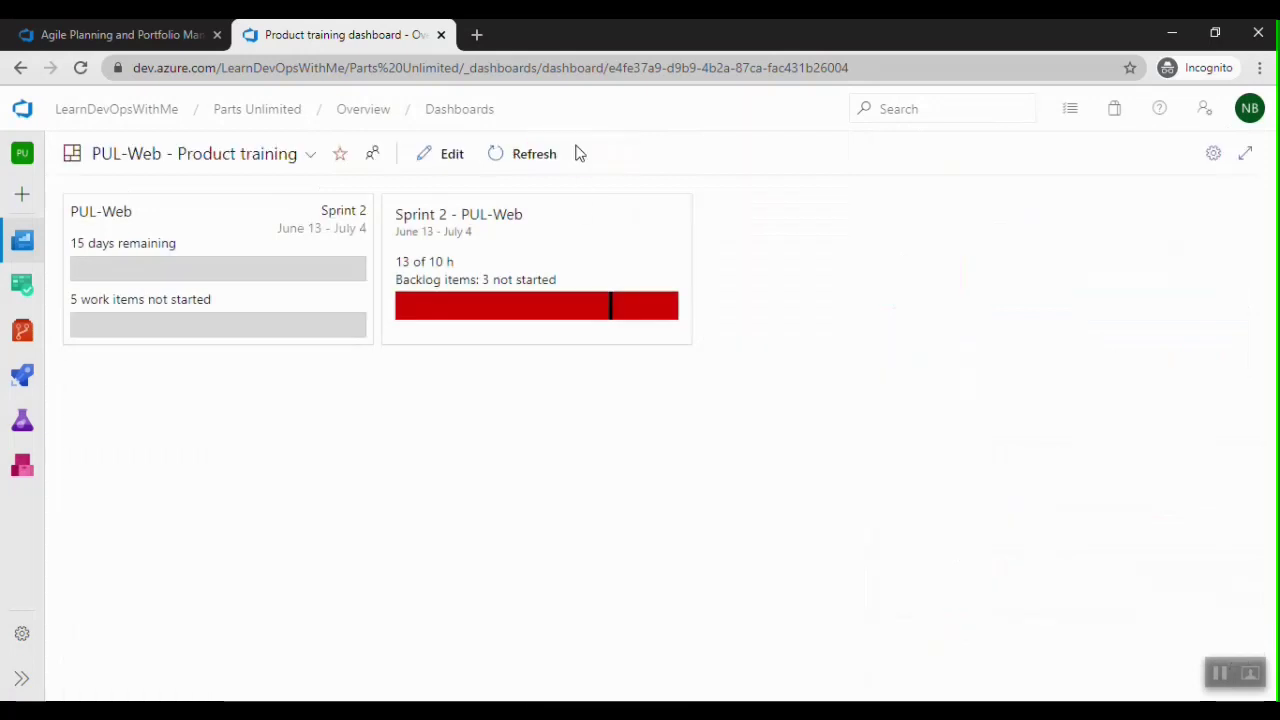
Move task 355 "Add page for most recent tutorials" to In Progress on the PUL-Web Sprint 2 taskboard
mouse_move(20, 290)
left_click(103, 412)
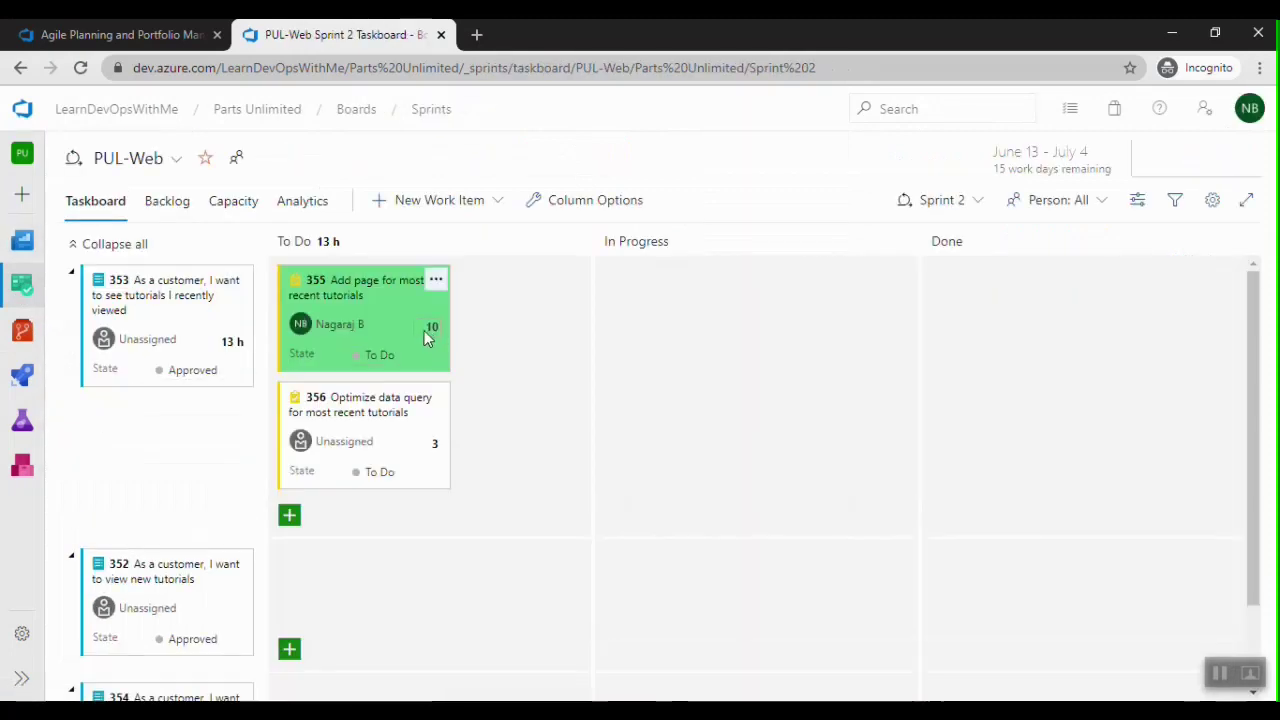
left_click_drag(398, 343, 695, 355)
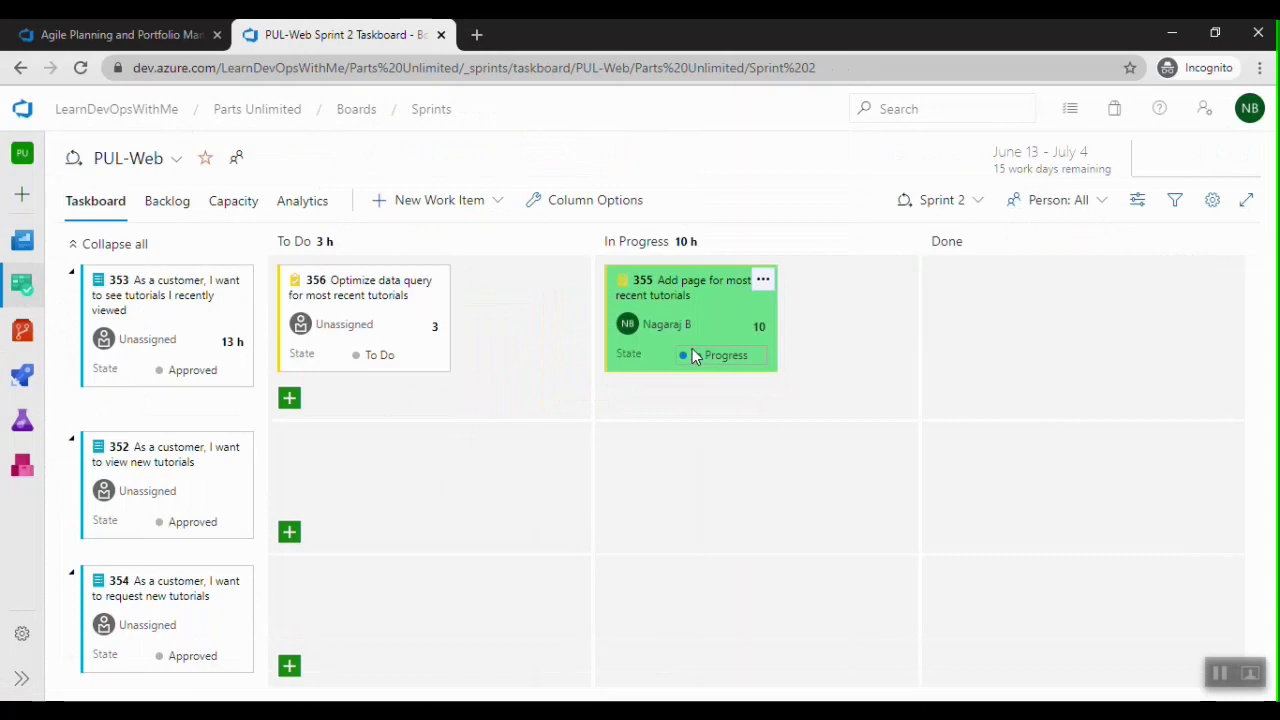
Return to the Product training dashboard and check how the sprint widgets reflect the task's progress
mouse_move(22, 282)
mouse_move(22, 240)
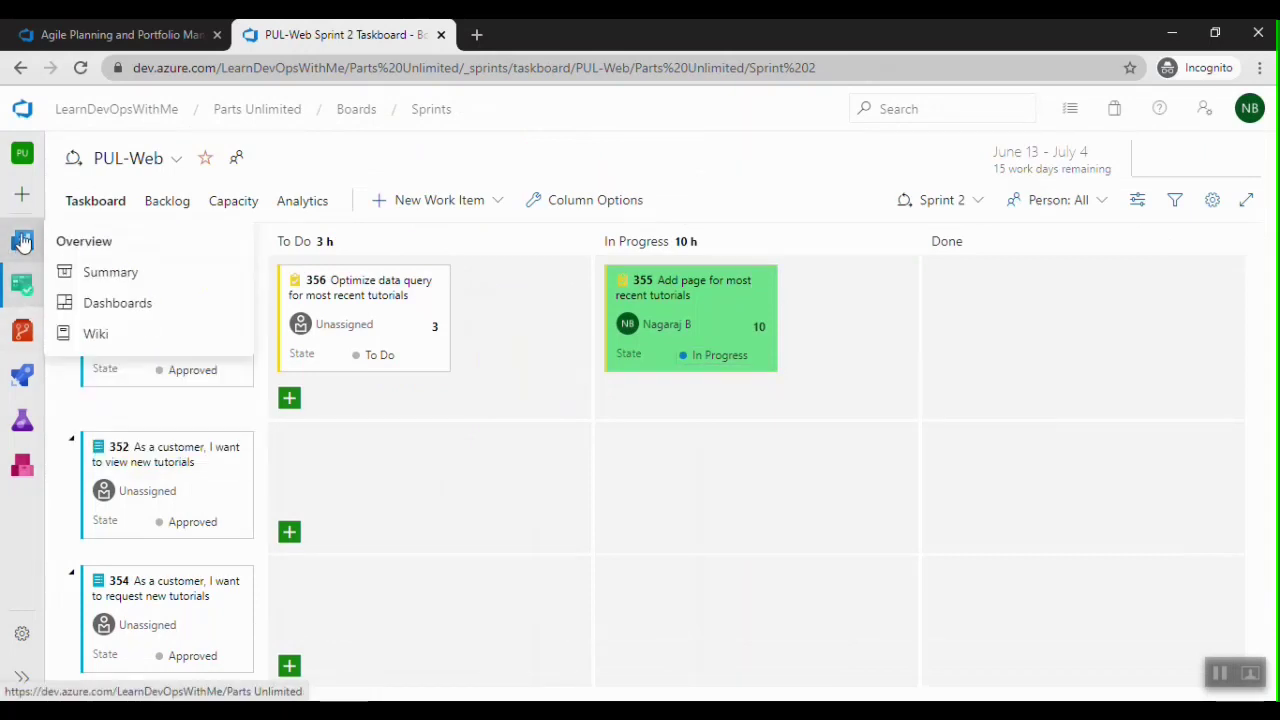
left_click(118, 308)
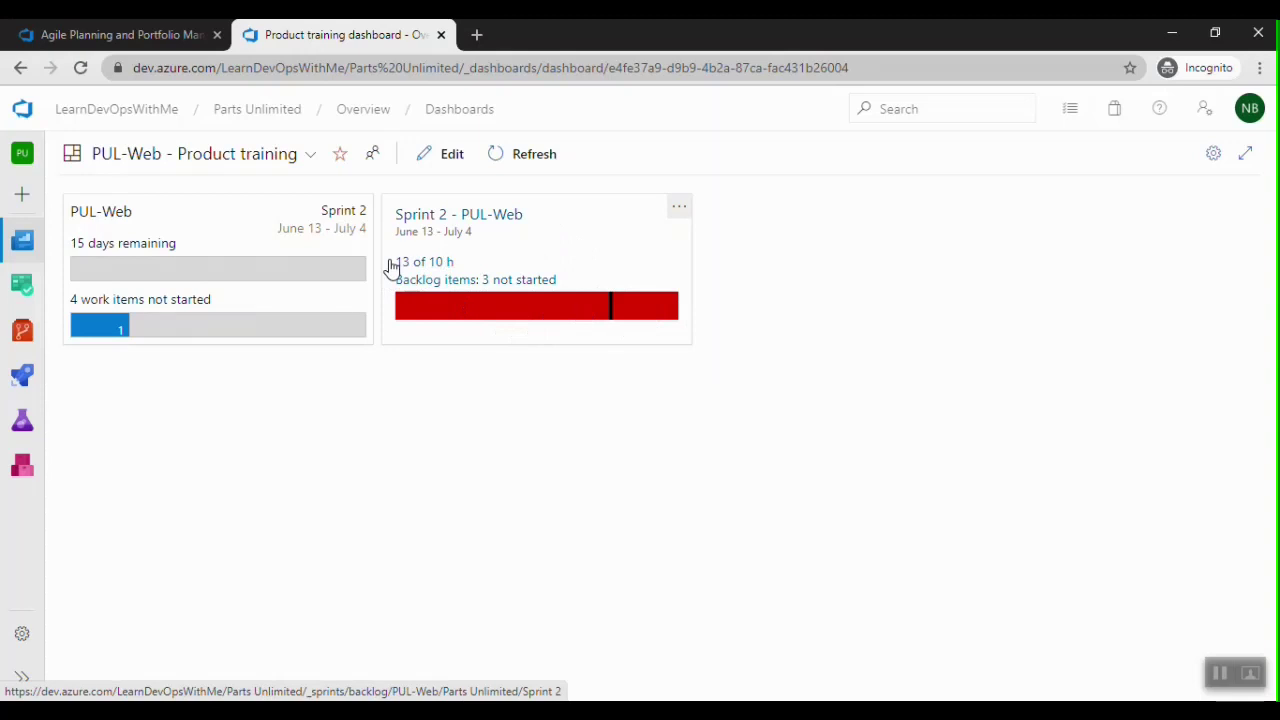
Create a new query in Boards and set its first clause to Work Item Type = Task
mouse_move(24, 288)
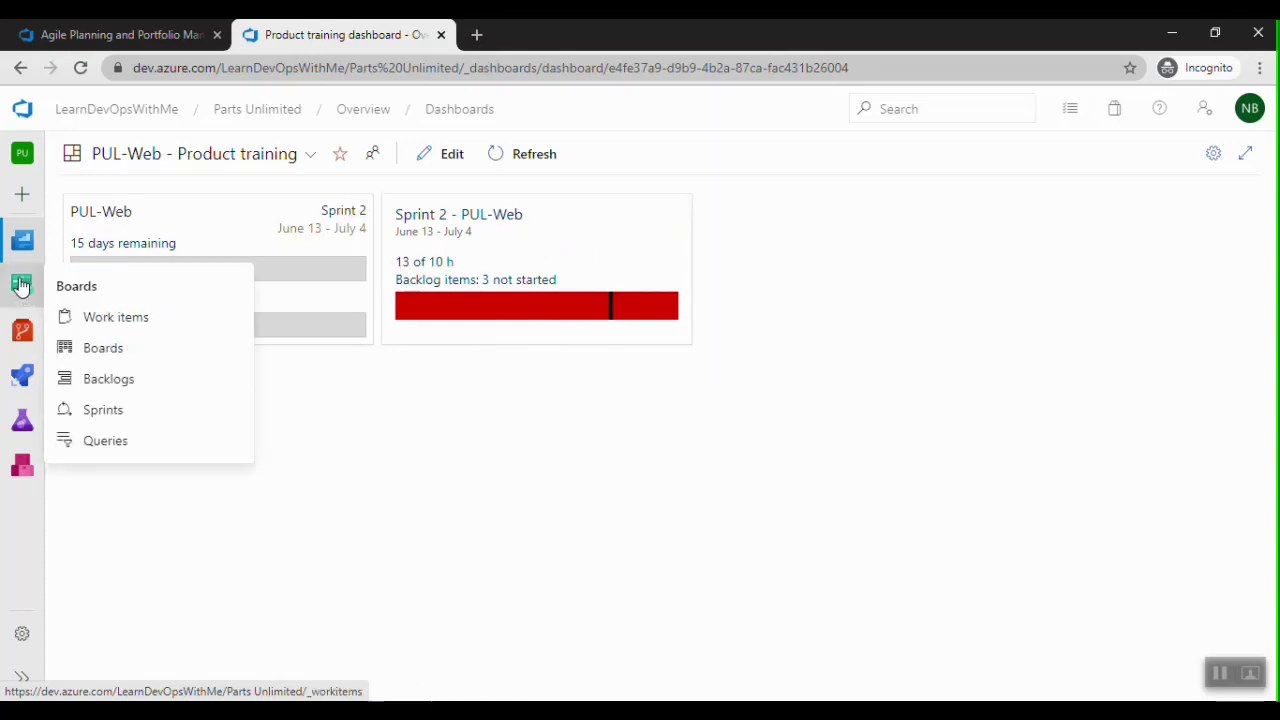
left_click(84, 443)
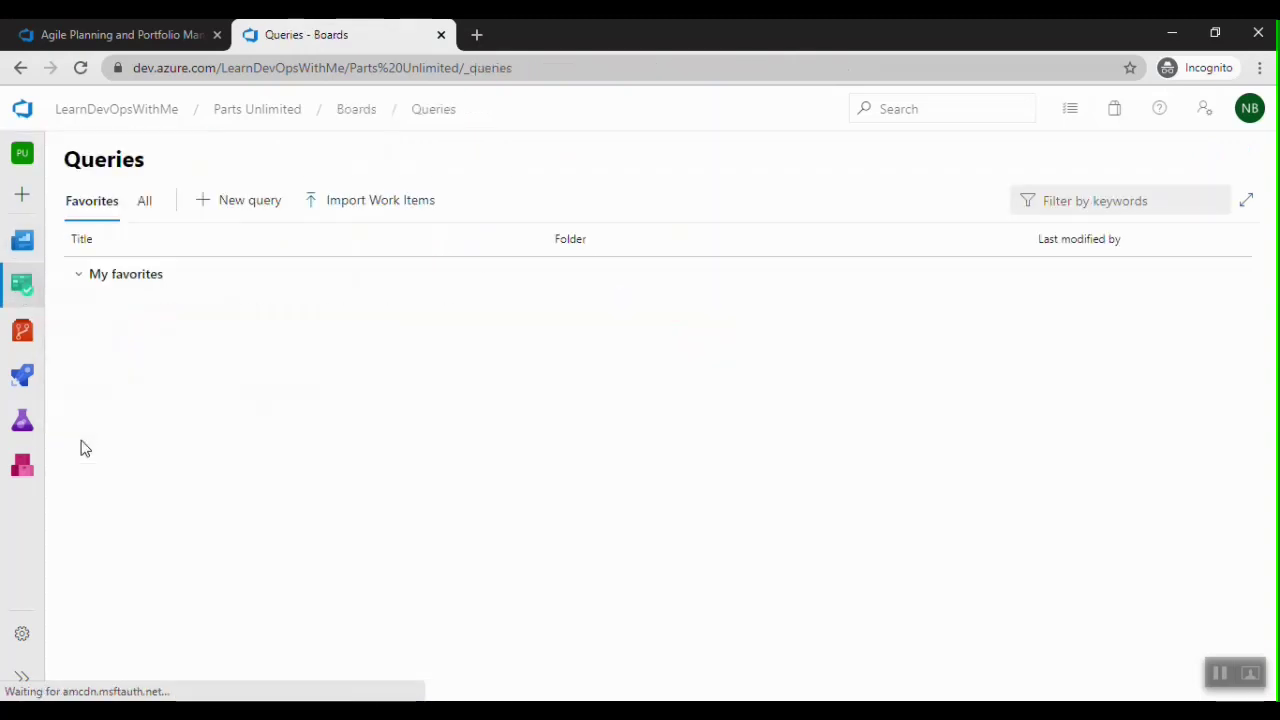
left_click(208, 210)
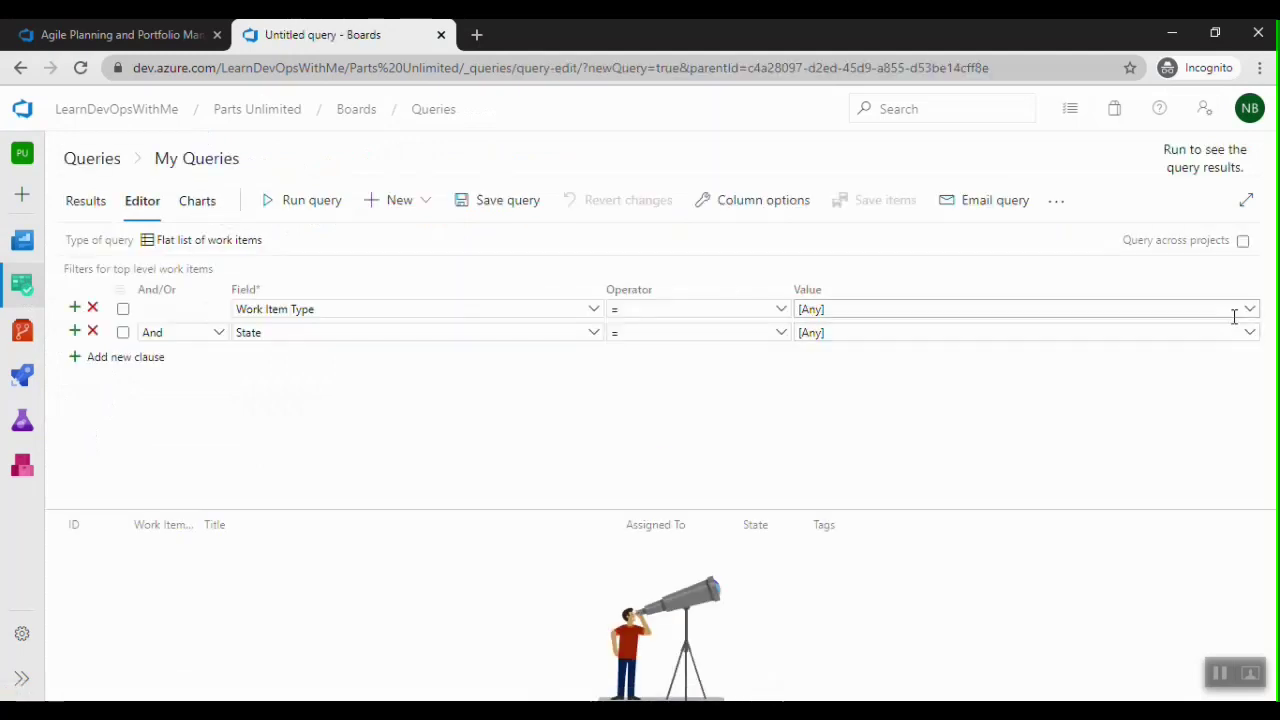
left_click_drag(1220, 309, 780, 308)
type("Task")
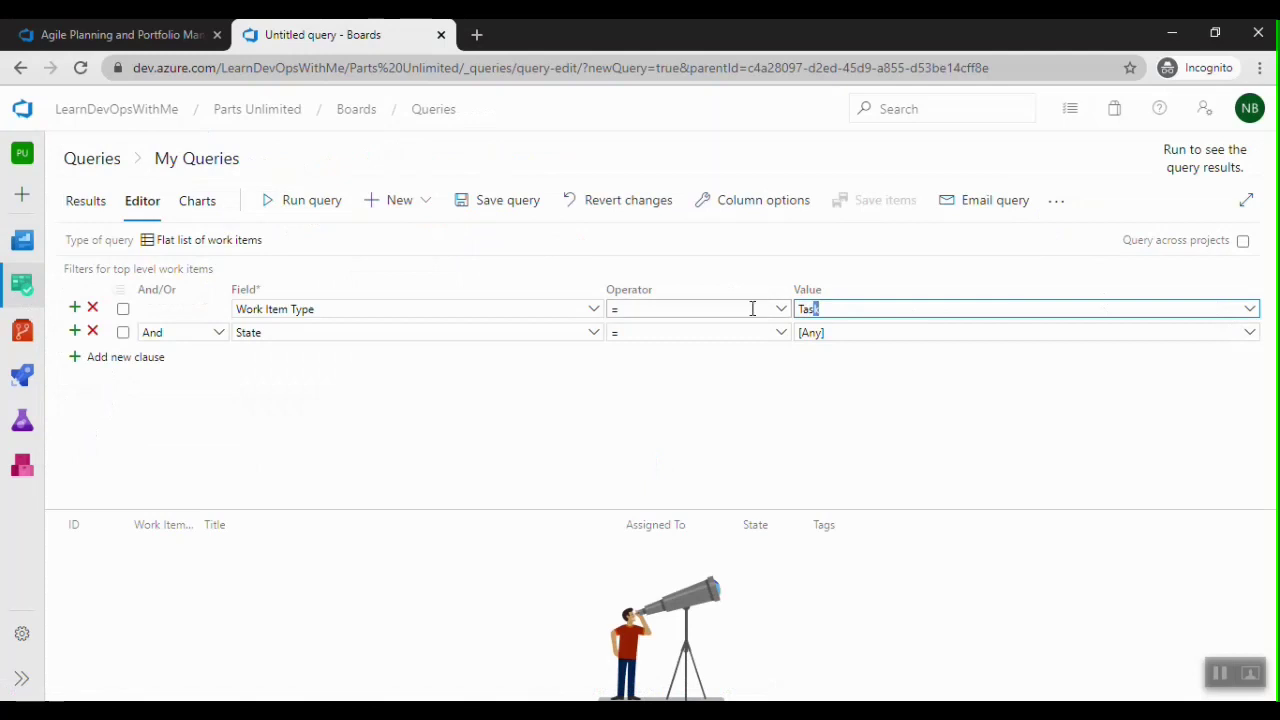
Change the query's second clause to Area Path = Parts Unlimited\PUL-Web, run the query and enlarge the results area
left_click(406, 330)
left_click_drag(398, 328, 245, 348)
key("BackSpace")
type("Area Path")
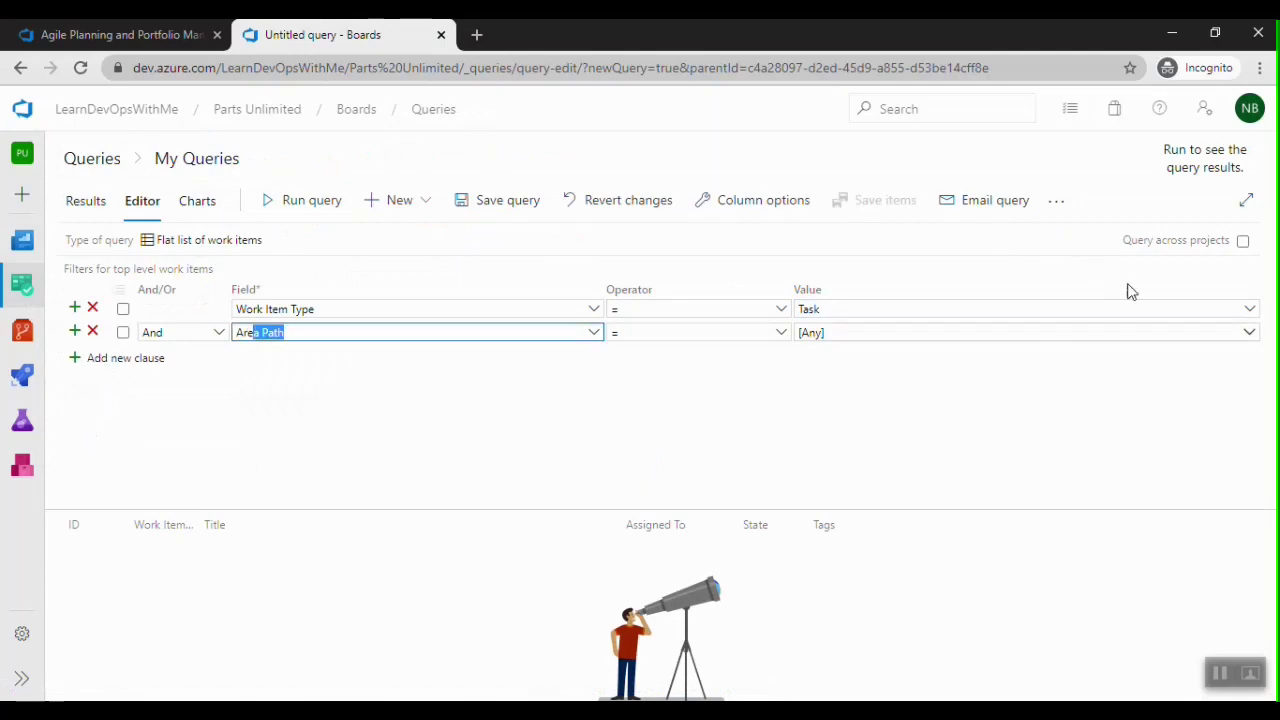
left_click(1249, 334)
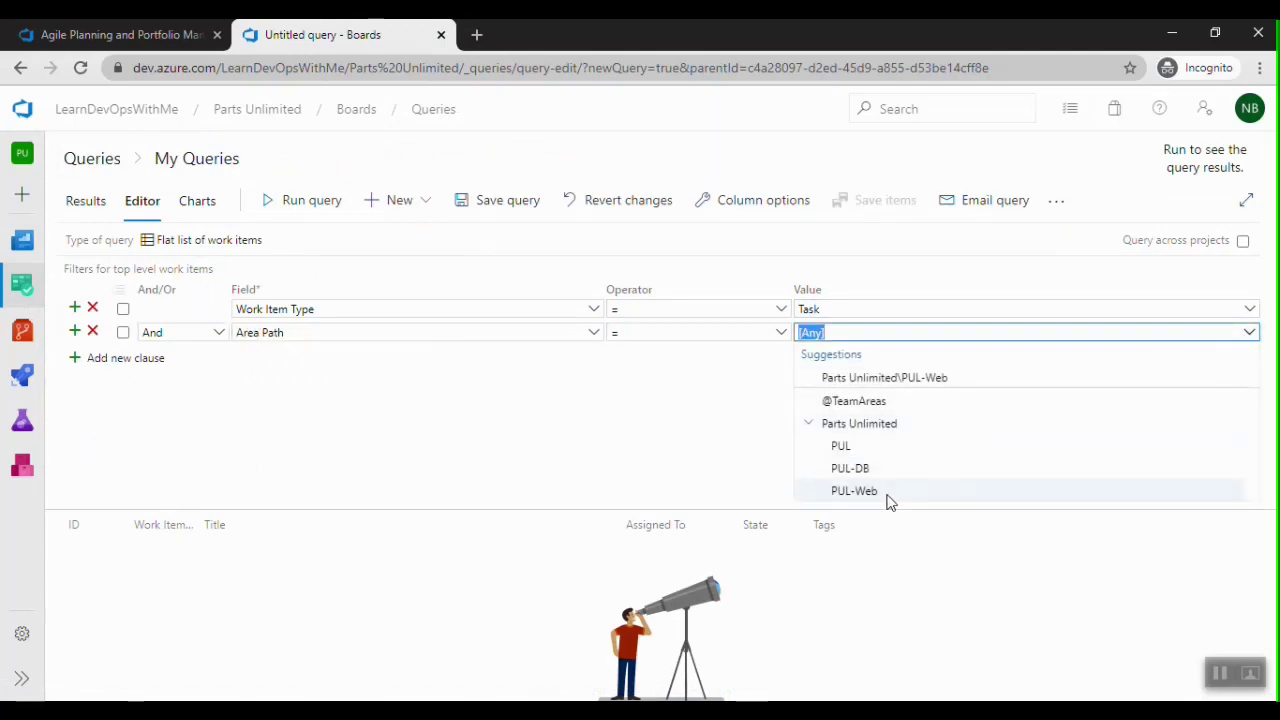
left_click(855, 494)
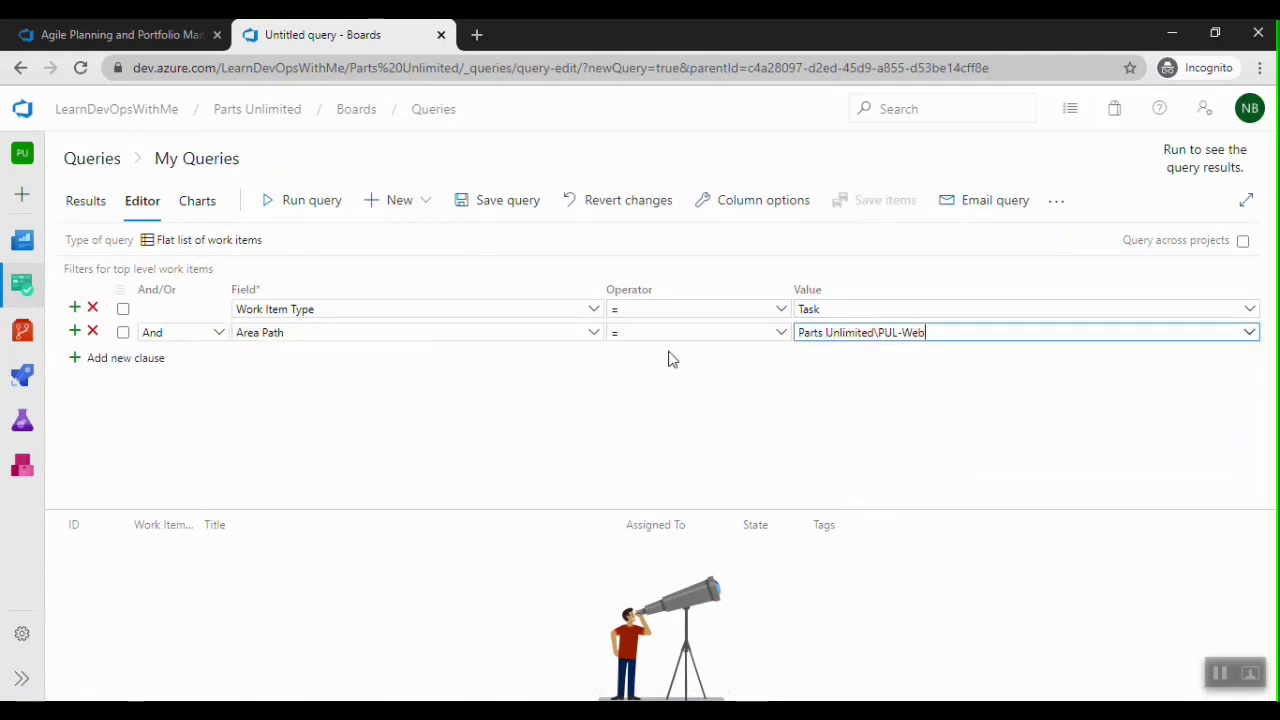
left_click(287, 206)
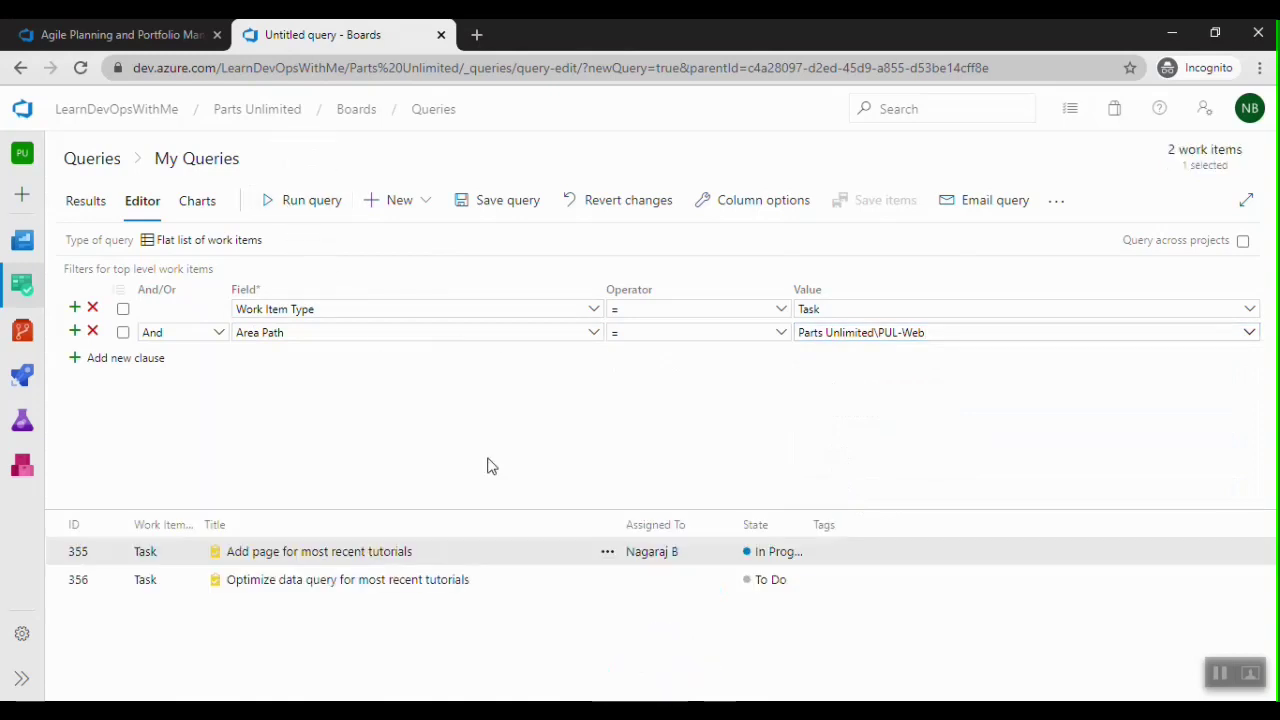
left_click_drag(526, 508, 525, 435)
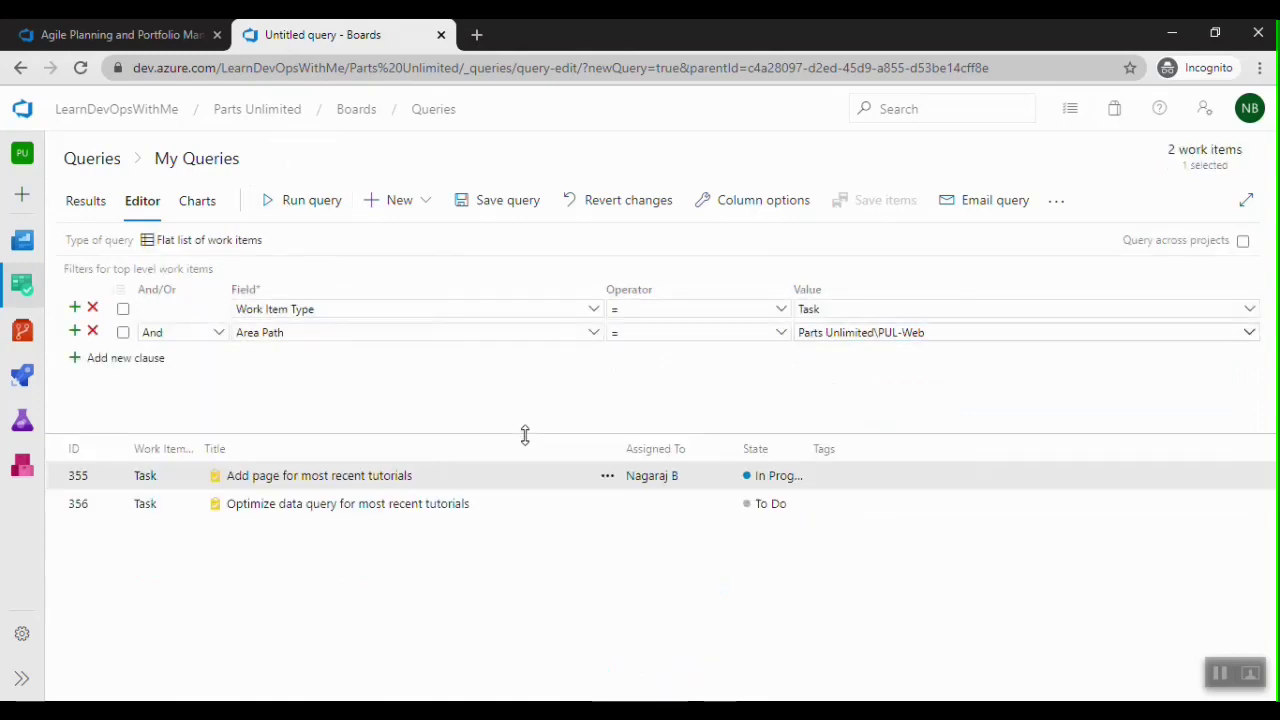
Start saving the query and name it "web tasks", copying the name from the Task 5 slide in PowerPoint
left_click(471, 205)
key("alt+Tab")
key("alt+Tab")
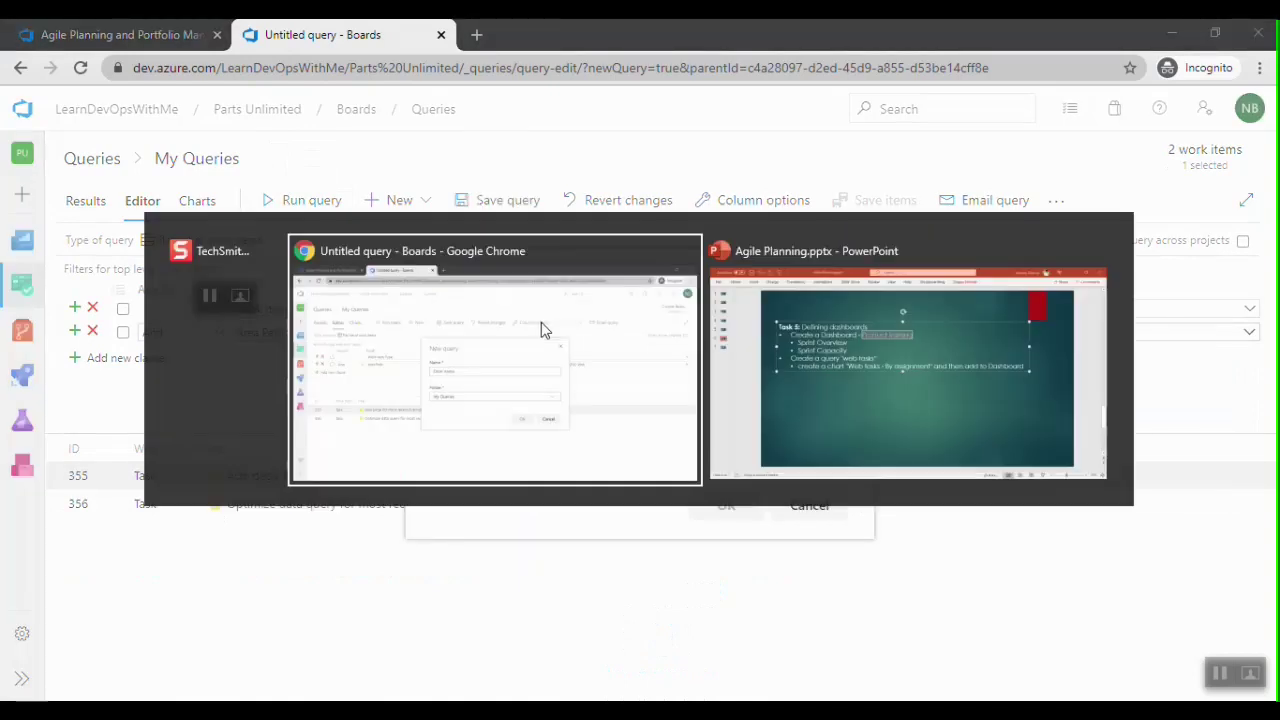
key("Tab")
left_click_drag(428, 312, 527, 312)
key("ctrl+c")
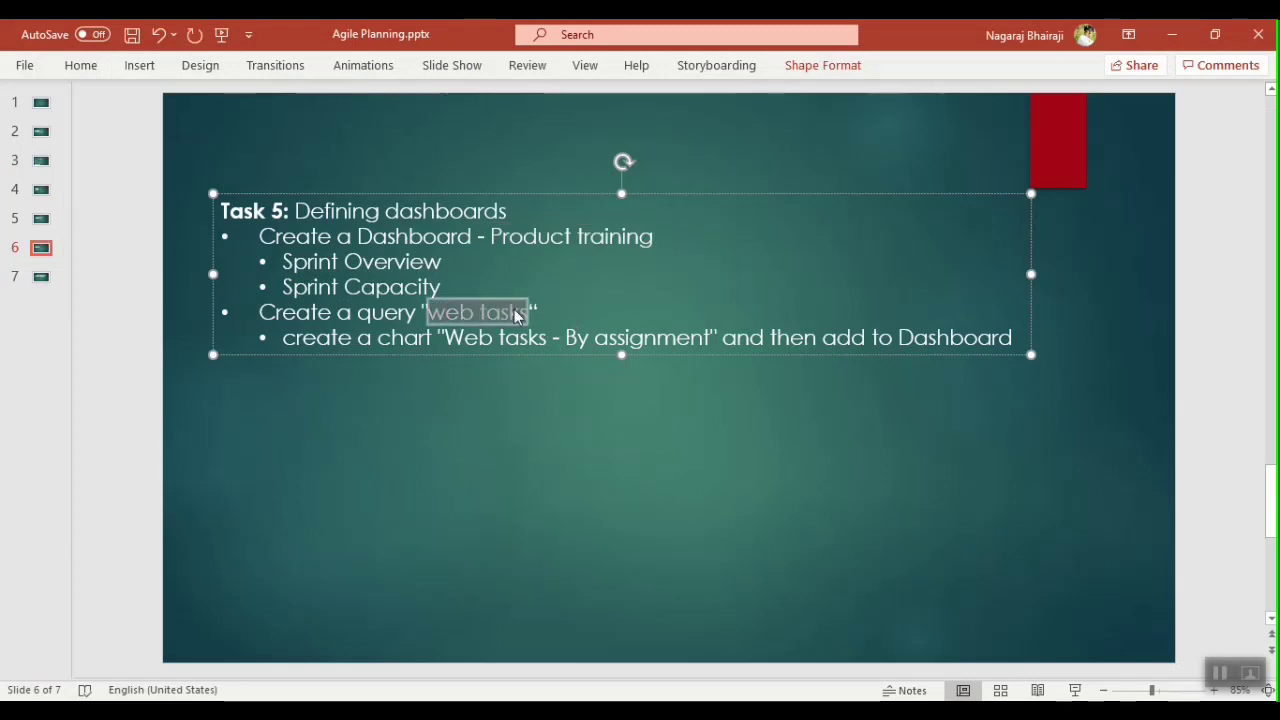
key("alt+Tab")
key("alt+Tab")
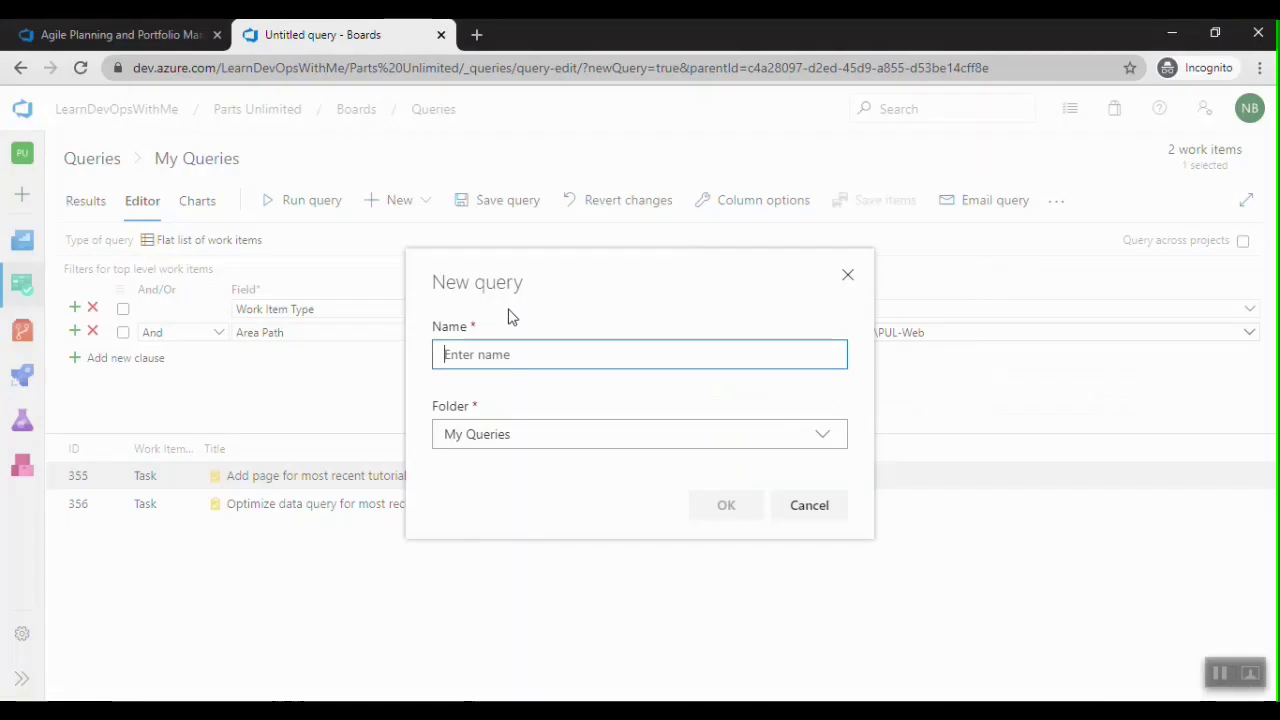
key("ctrl+v")
Choose Shared Queries as the query's folder and save it
left_click(508, 434)
left_click(500, 534)
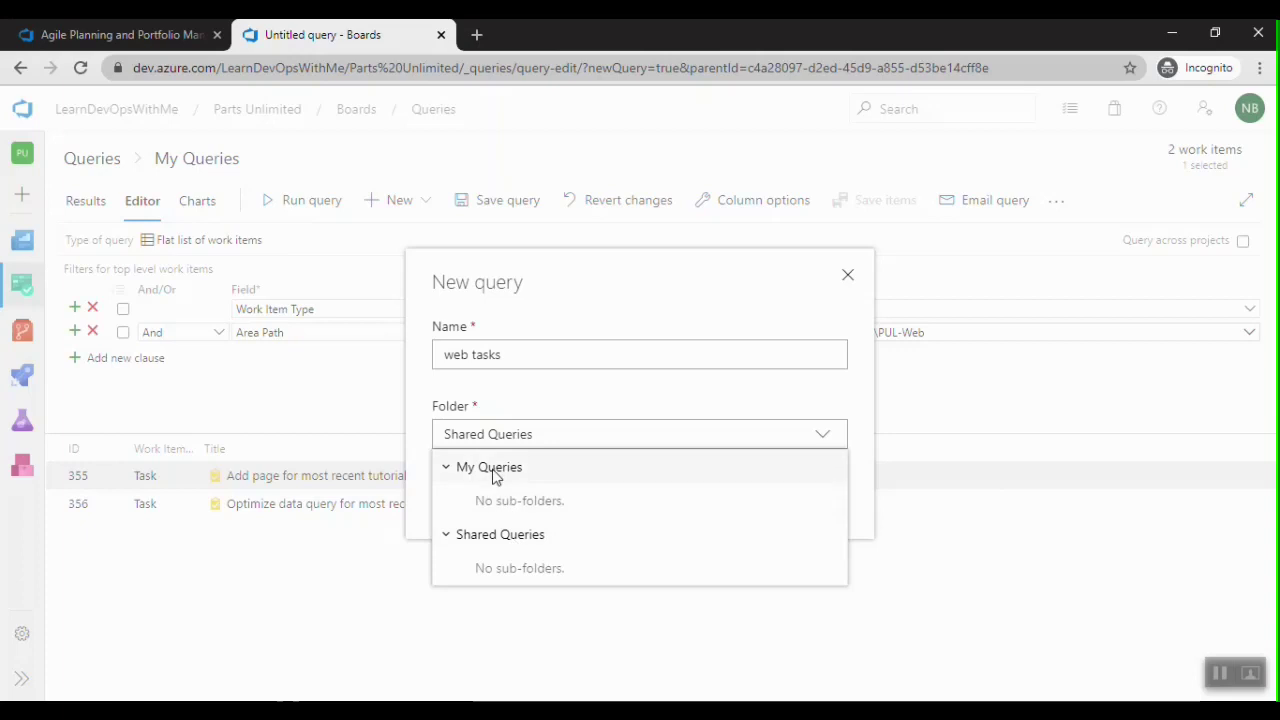
left_click(500, 537)
left_click(722, 510)
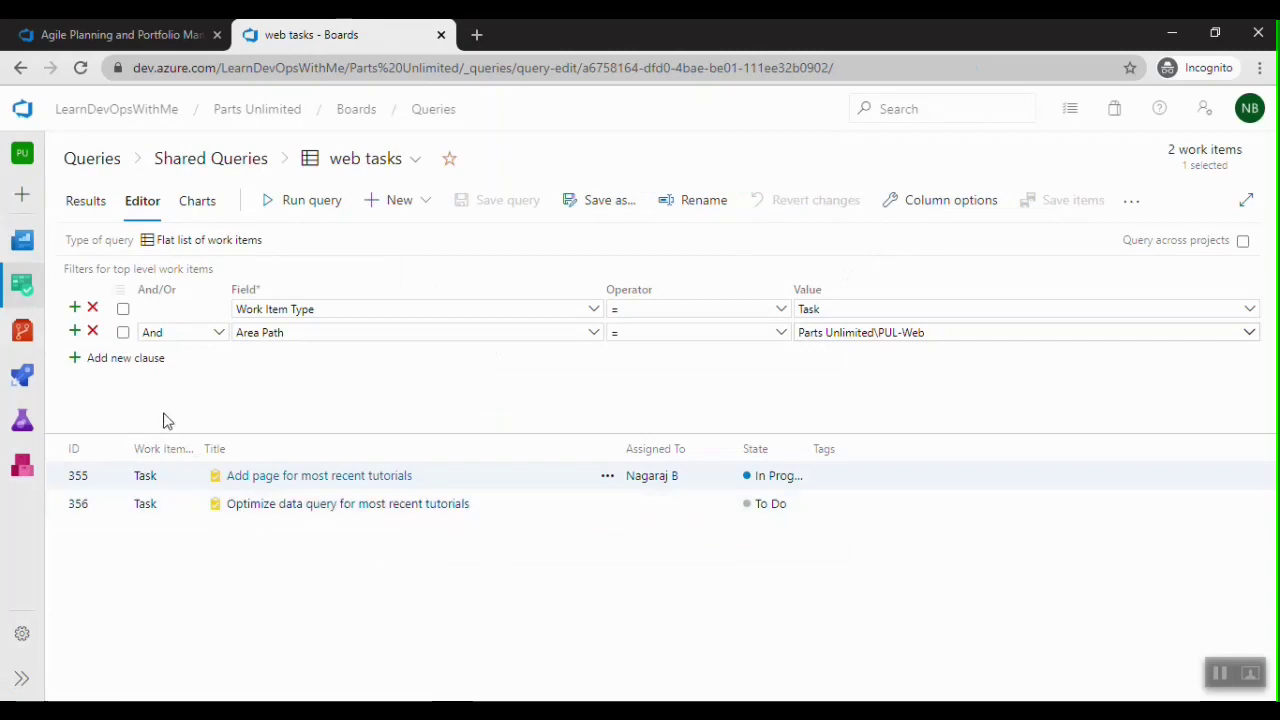
Create a new pie chart for the web tasks query, grouped by Assigned To
left_click(197, 203)
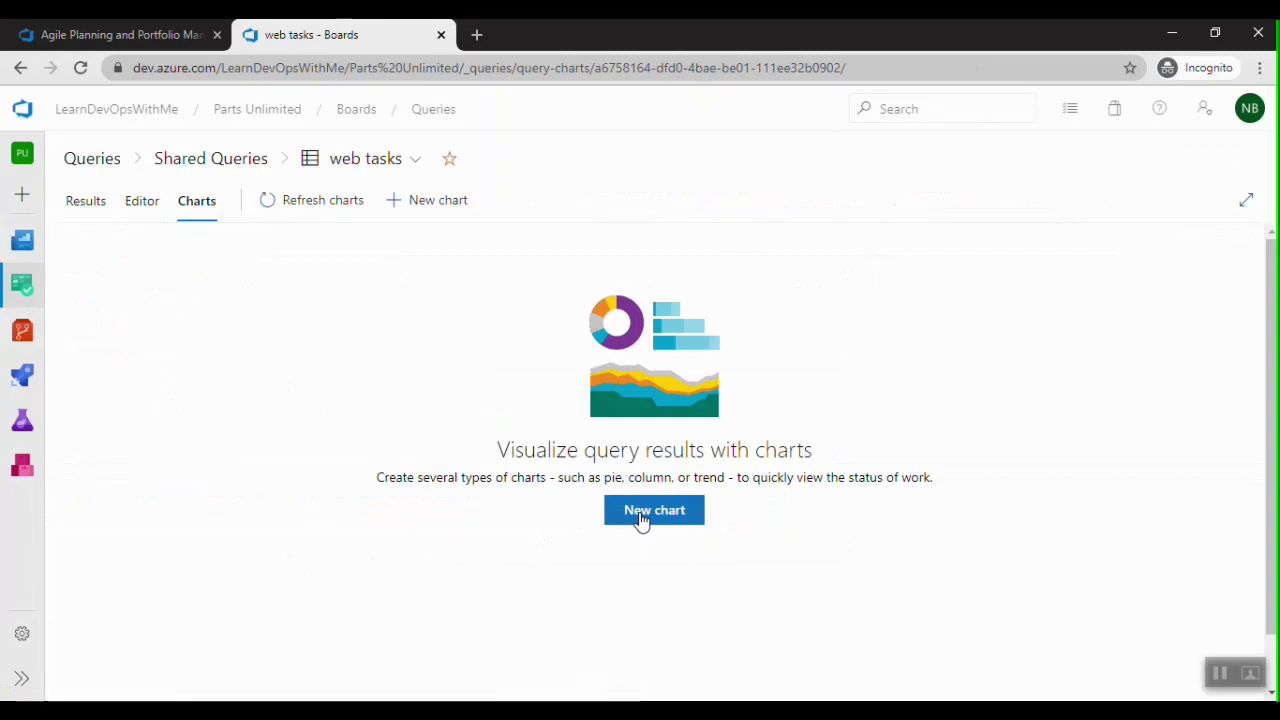
left_click(641, 520)
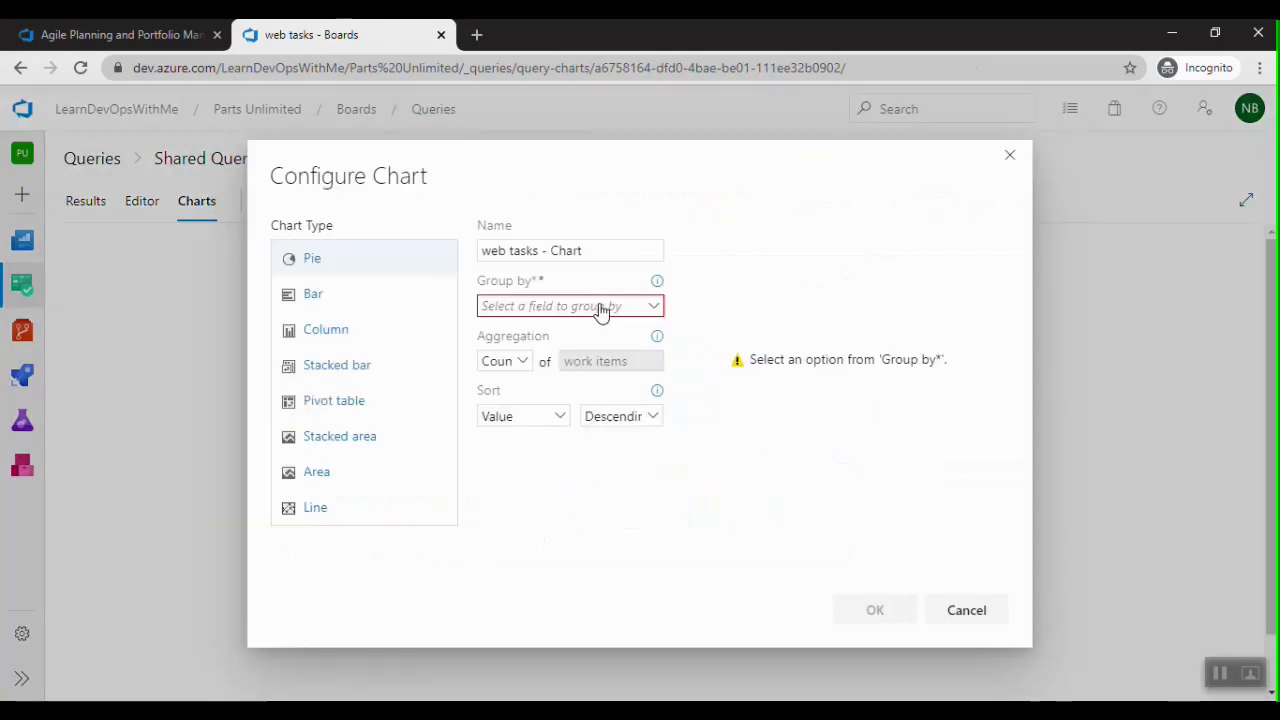
left_click(640, 310)
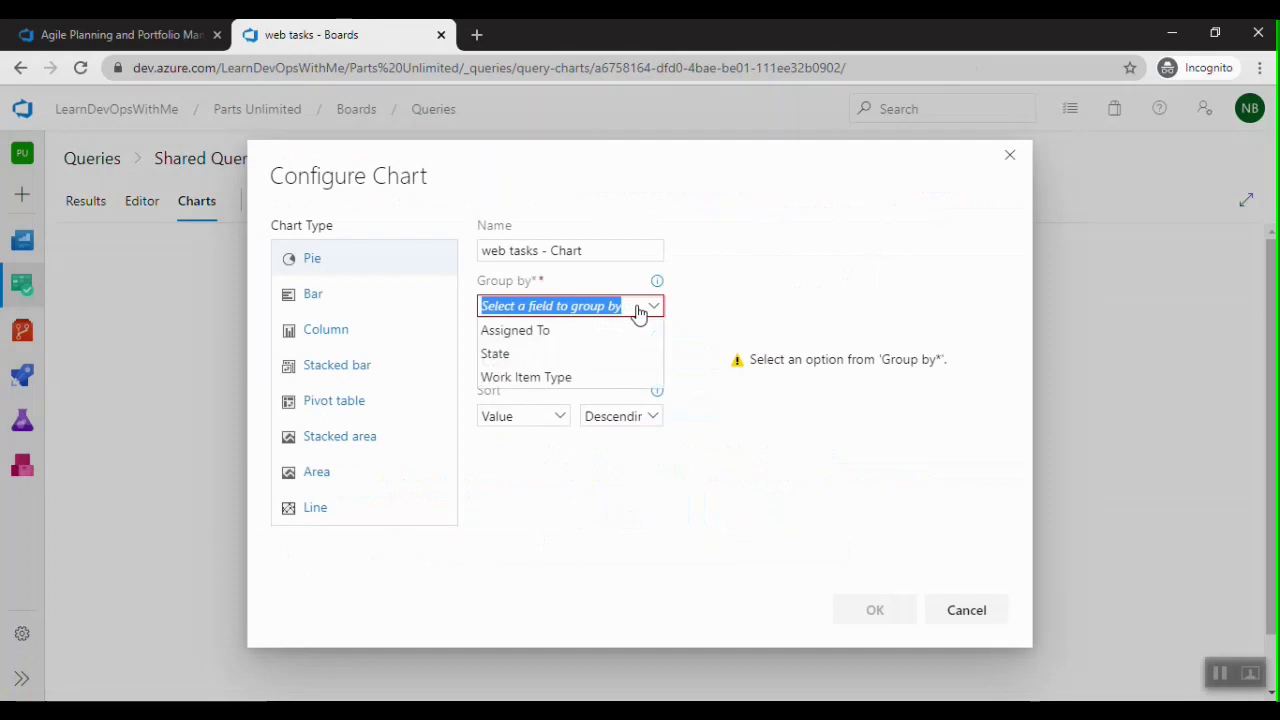
left_click(537, 331)
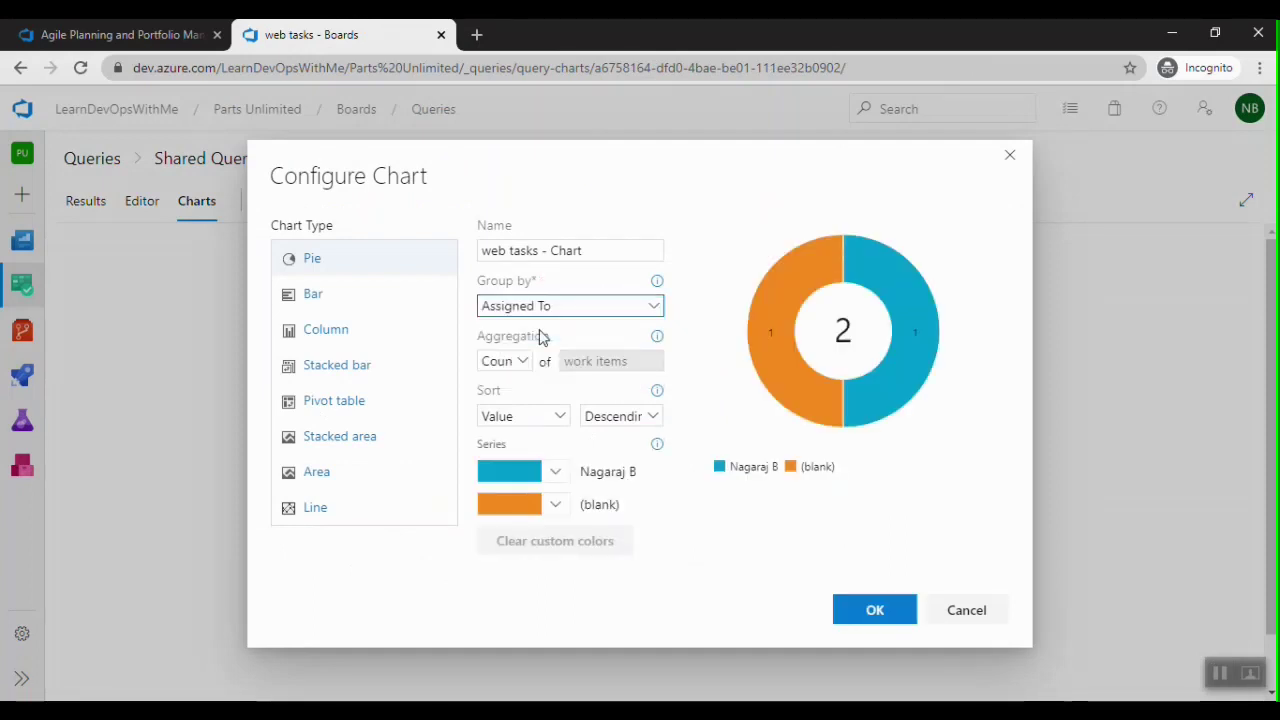
Name the chart "Web tasks - By assignment", consulting the Task 5 slide in PowerPoint for the name, and save the chart
key("alt+Tab")
key("alt+Tab")
key("Tab")
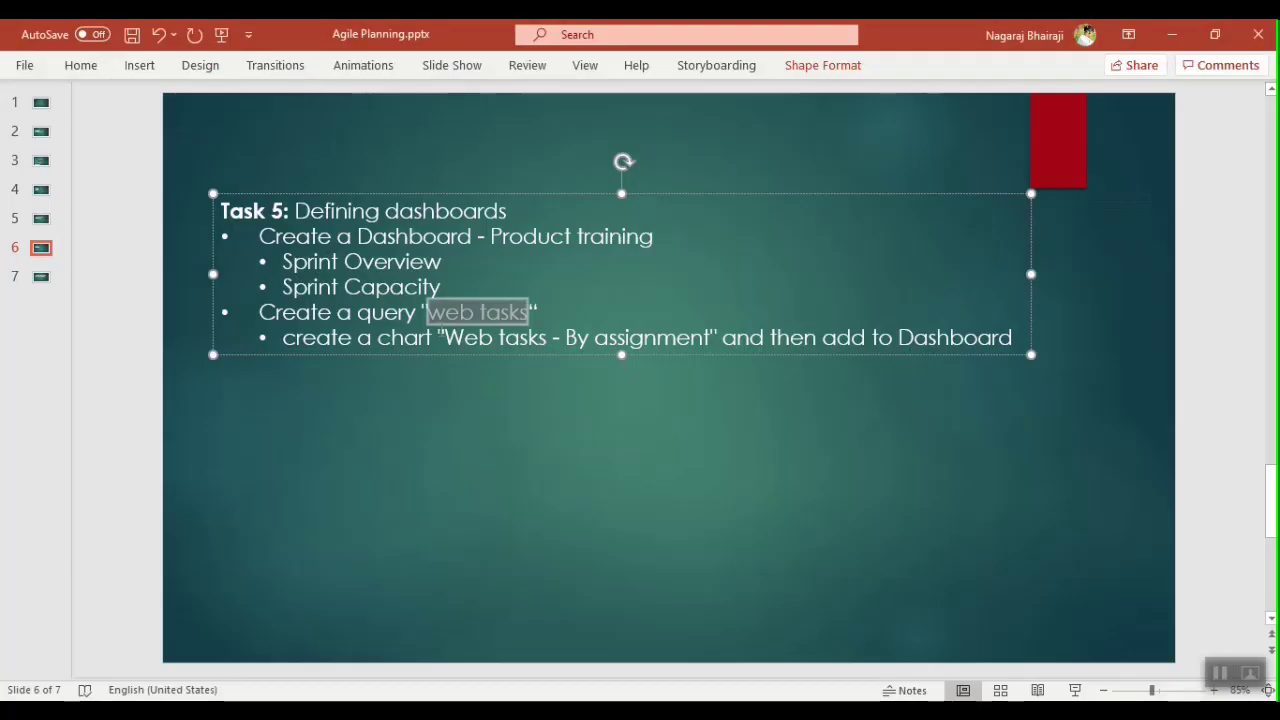
left_click_drag(443, 337, 711, 337)
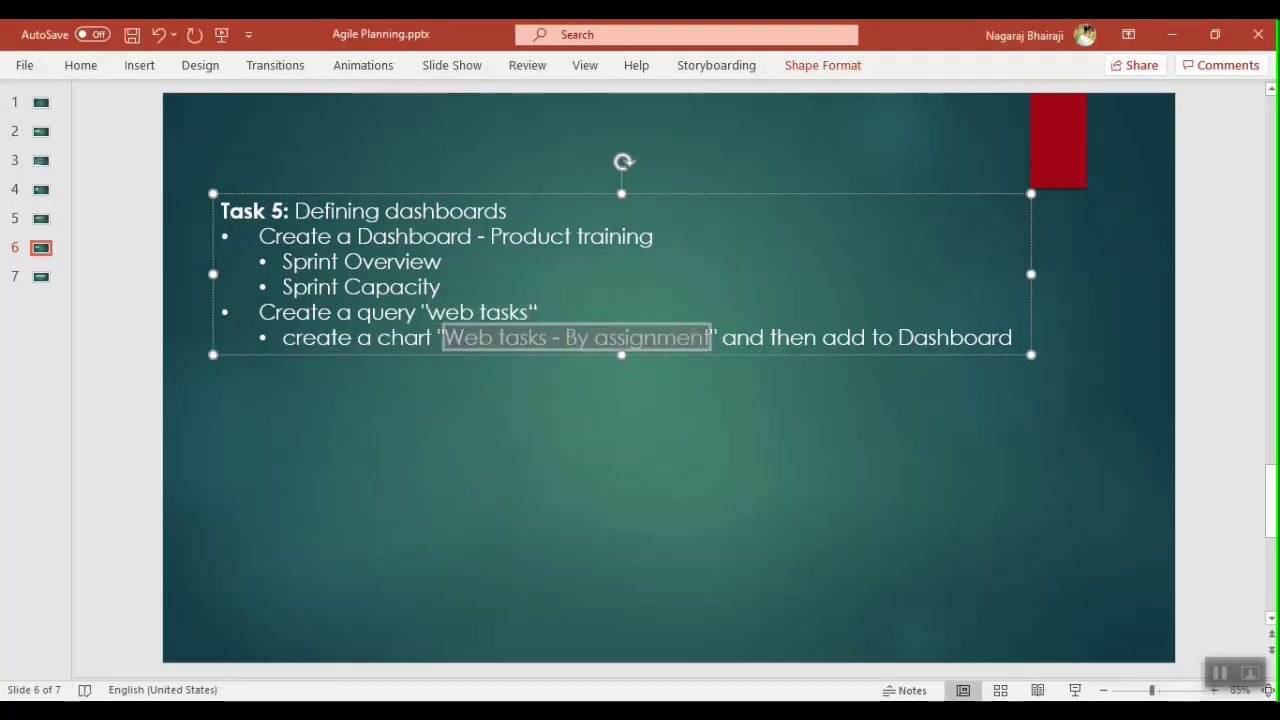
key("alt+Tab")
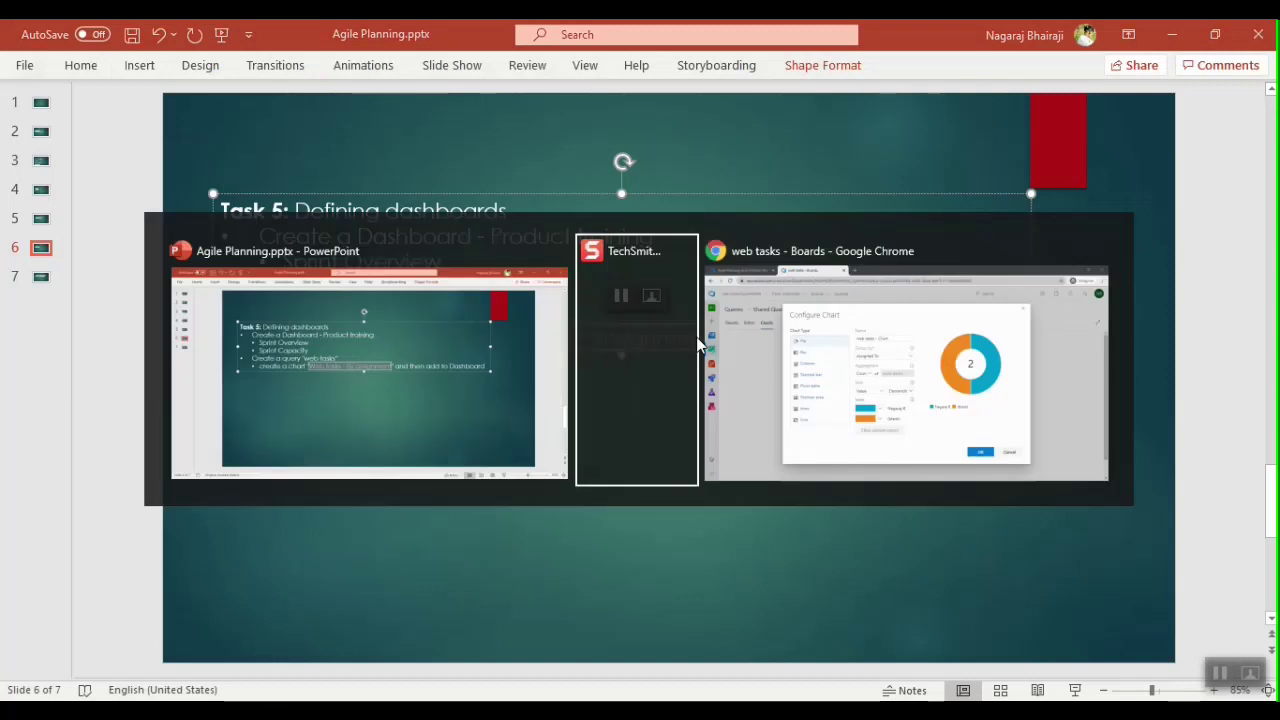
key("alt+Tab")
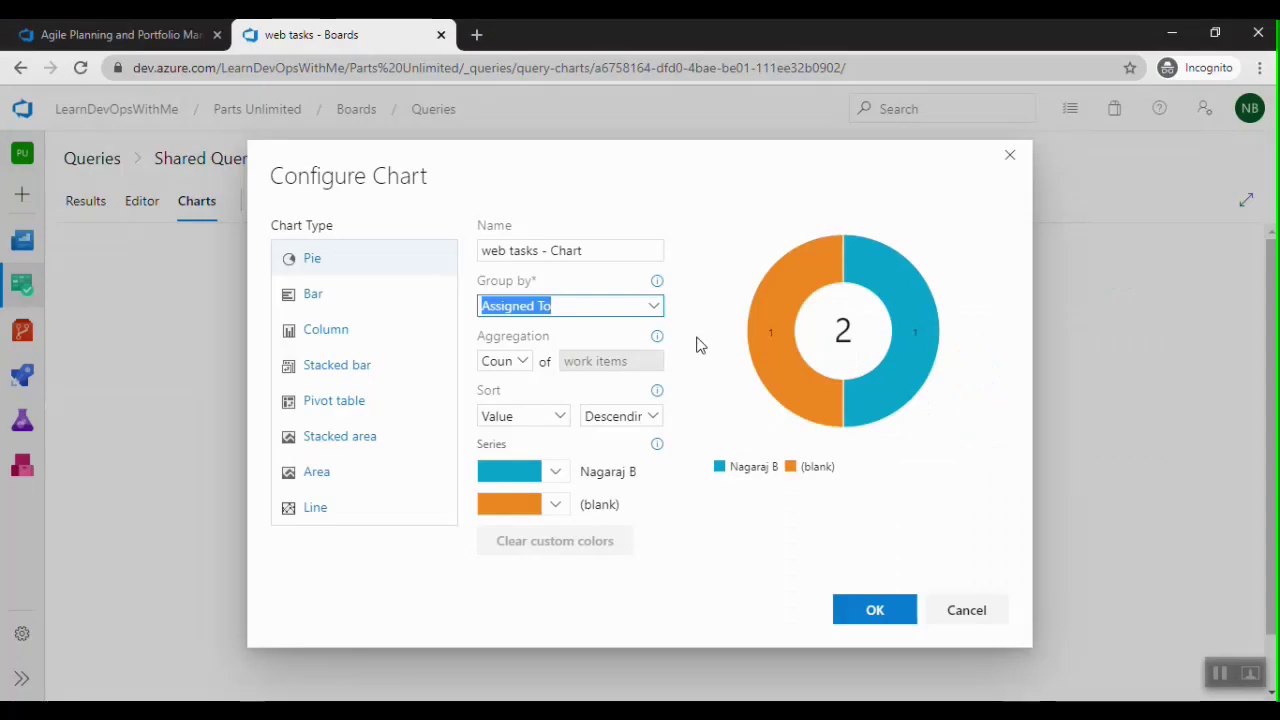
left_click(588, 311)
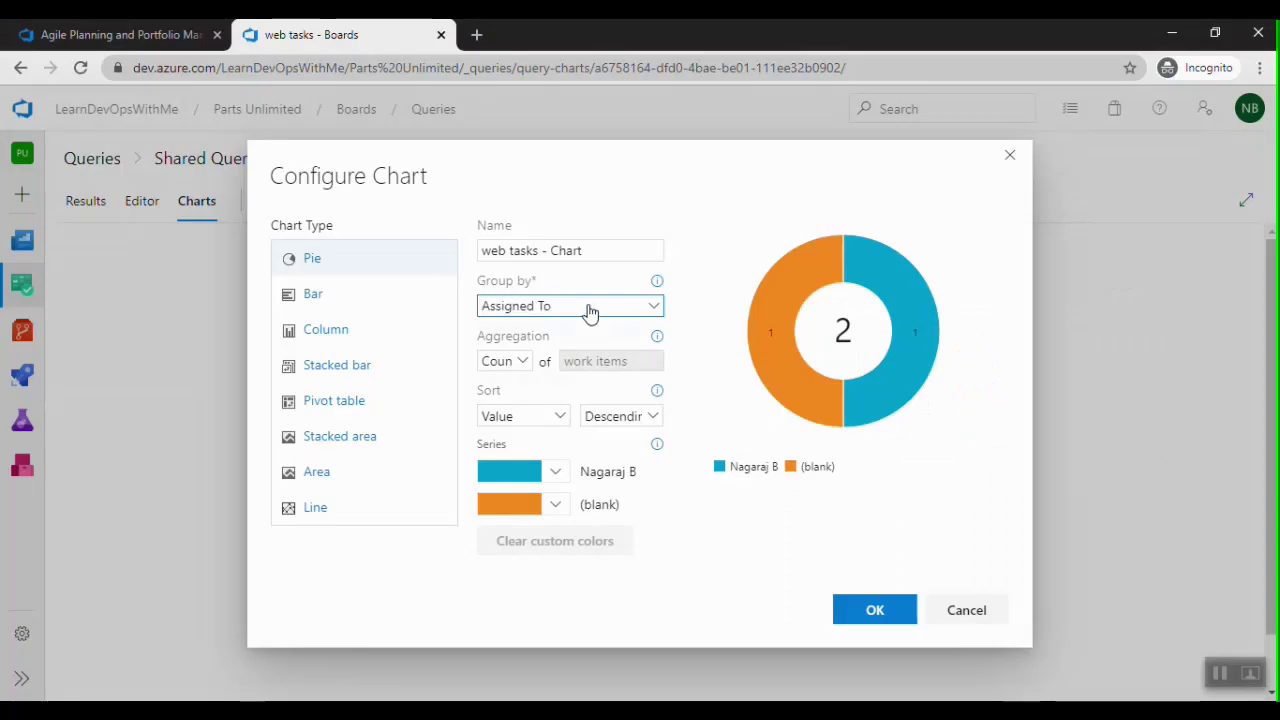
left_click(575, 252)
key("ctrl+a")
type("Web tasks - By Assignment")
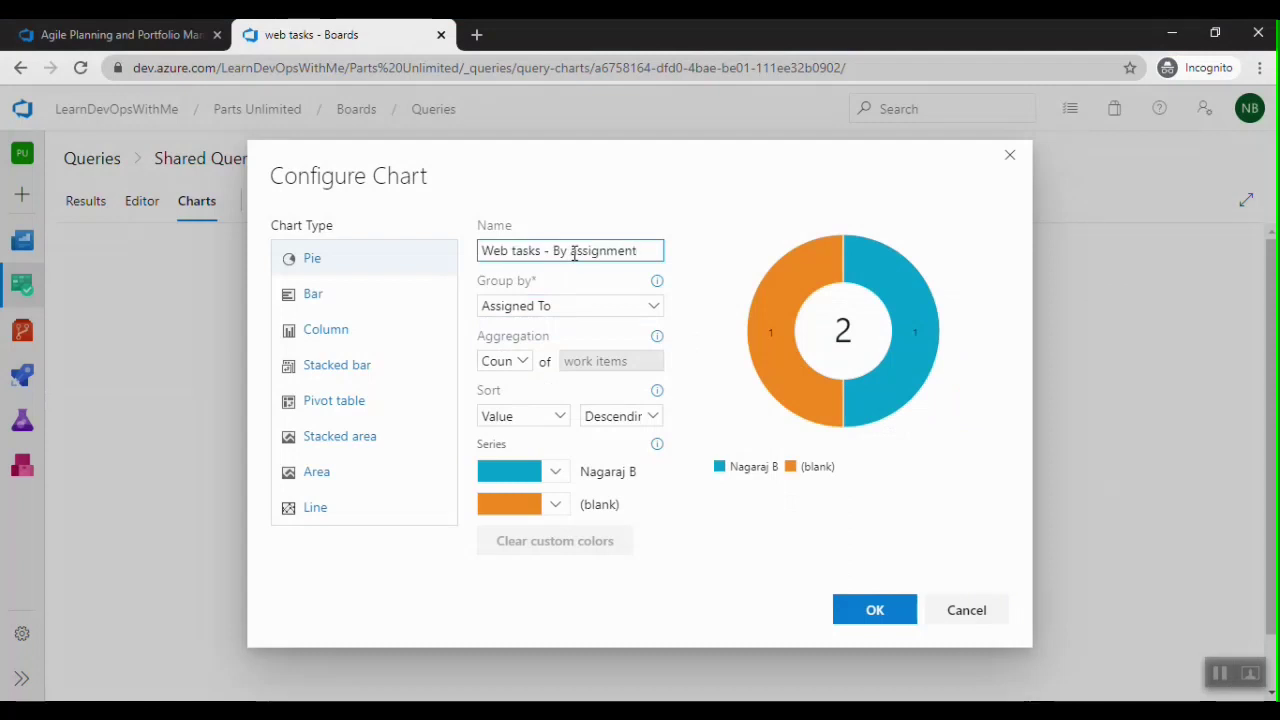
left_click(858, 614)
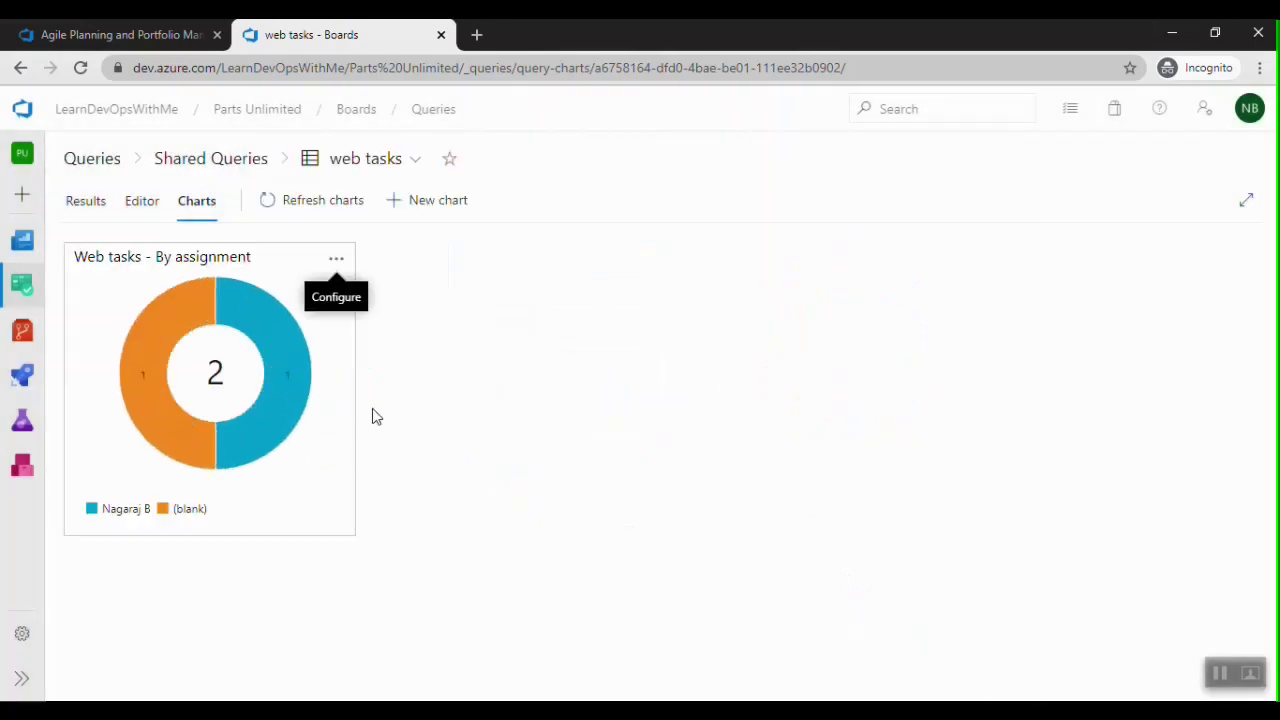
Open the Product training dashboard in a separate browser tab, check it and return to the web tasks charts
mouse_move(203, 330)
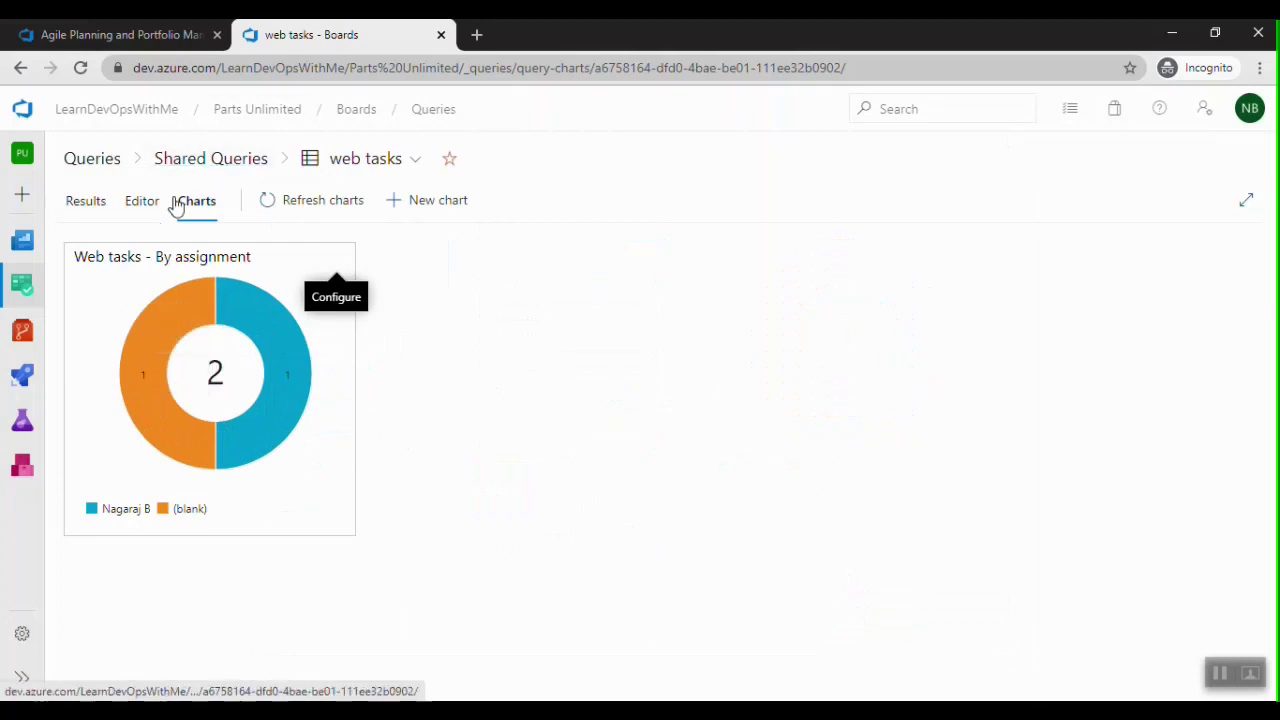
mouse_move(22, 278)
mouse_move(21, 243)
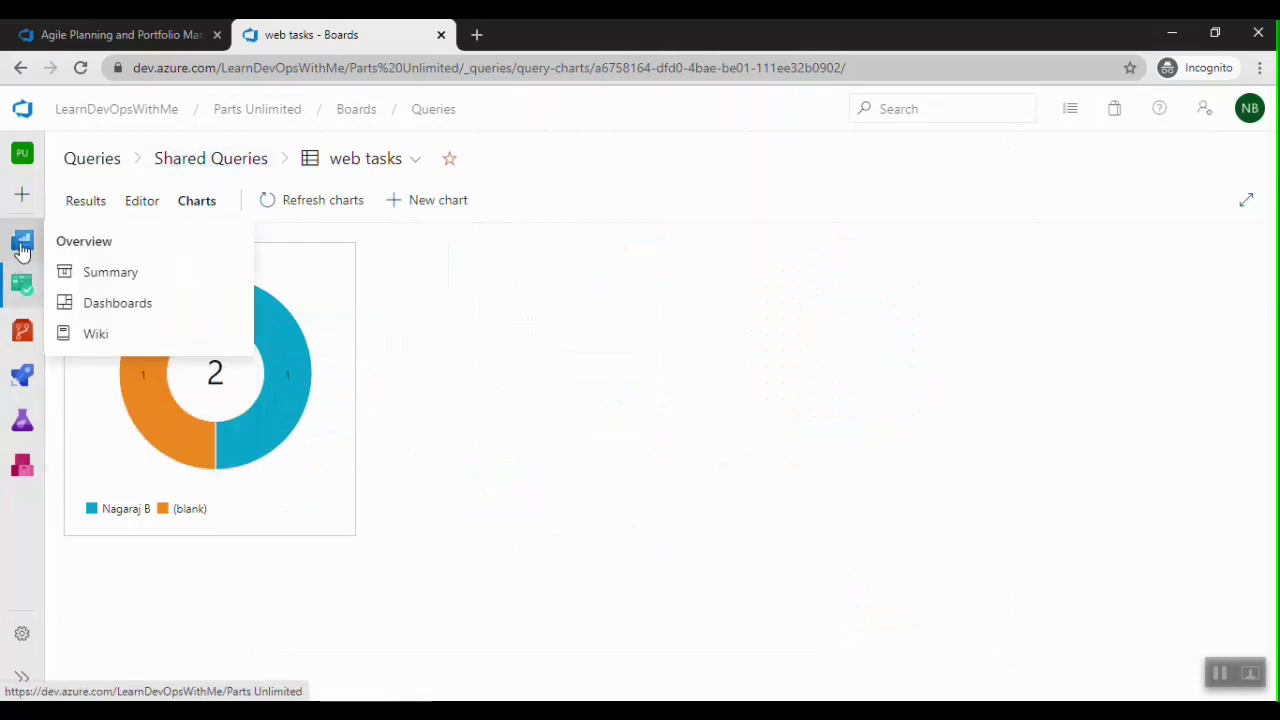
middle_click(82, 310)
left_click(540, 34)
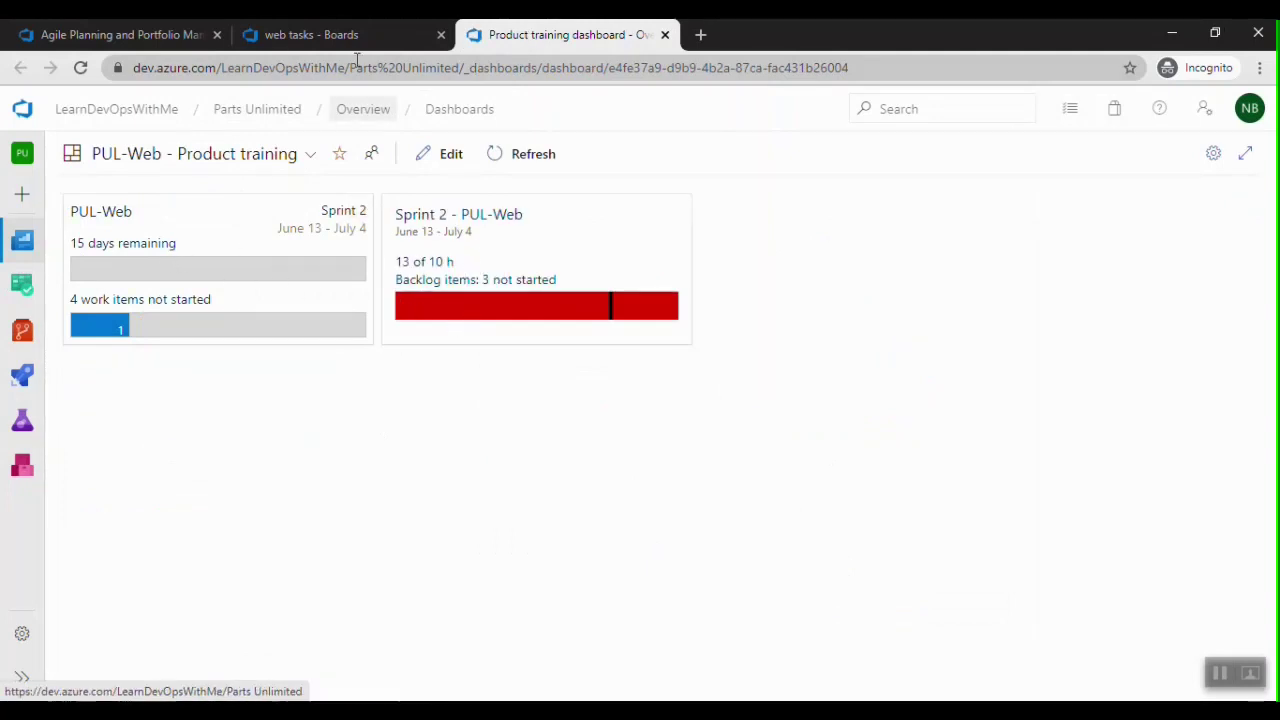
left_click(311, 34)
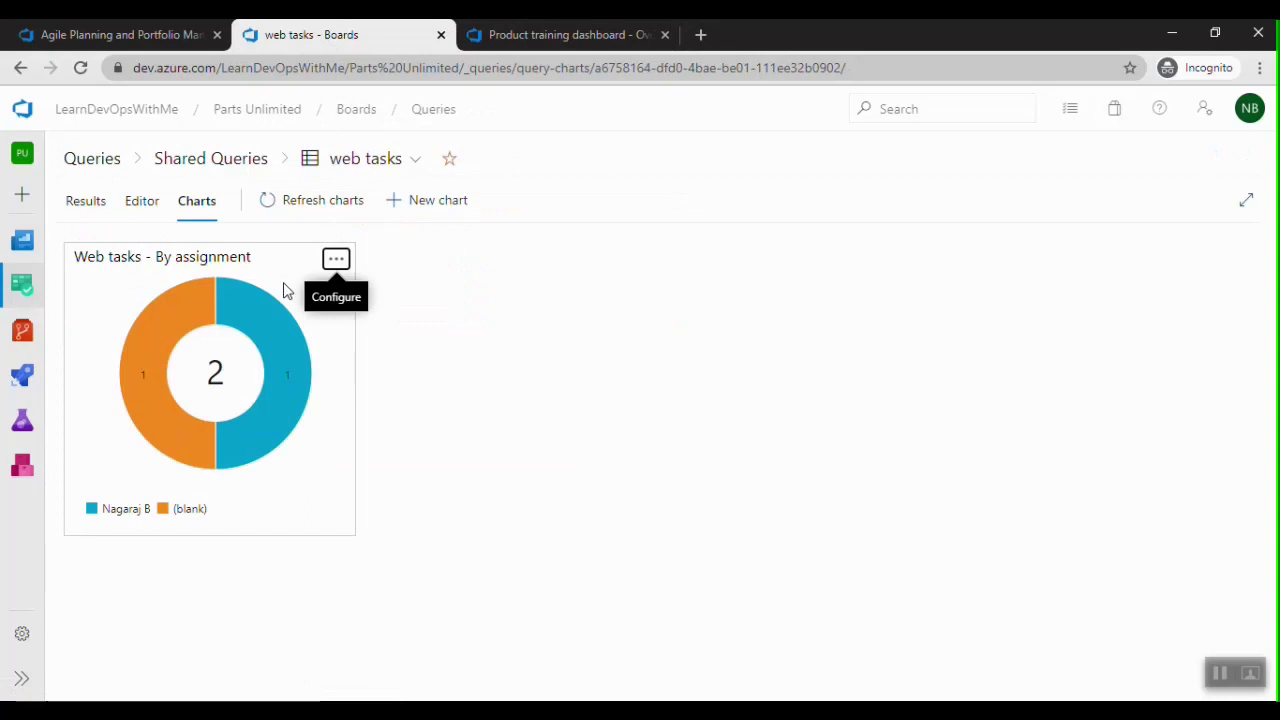
Add the "Web tasks - By assignment" chart to the PUL-Web - Product training dashboard and refresh that dashboard
left_click(337, 262)
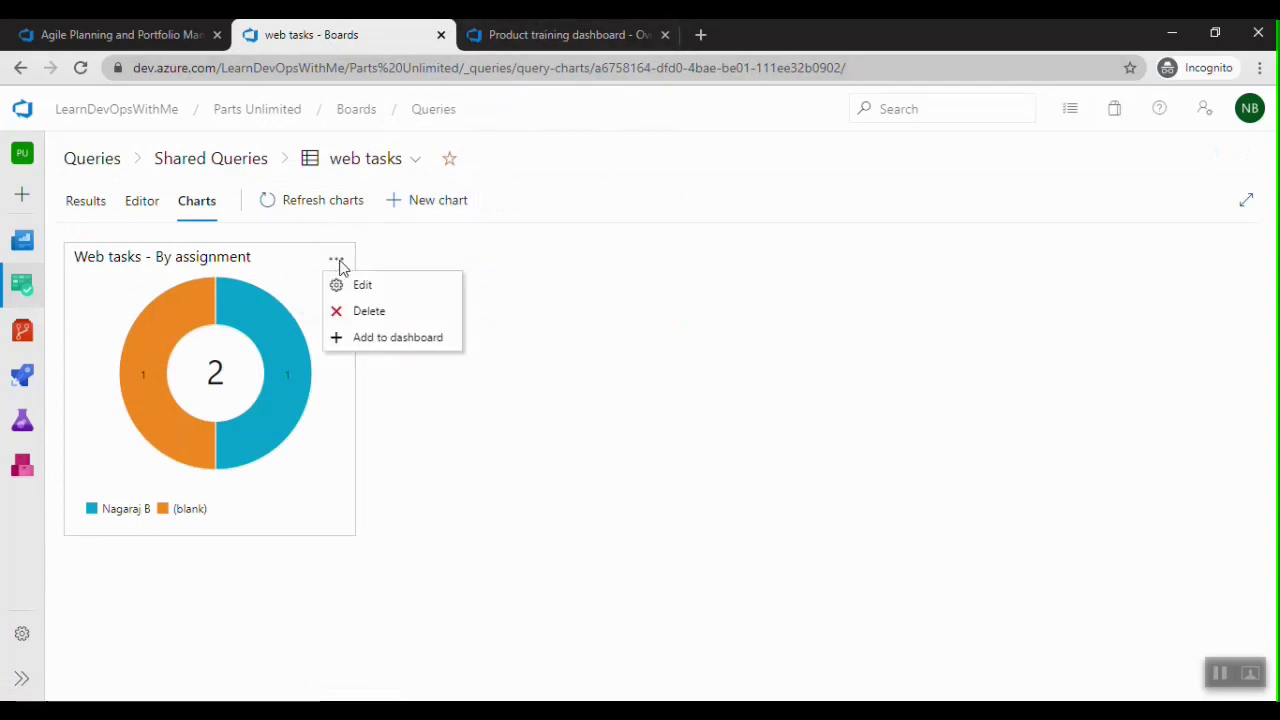
left_click(384, 340)
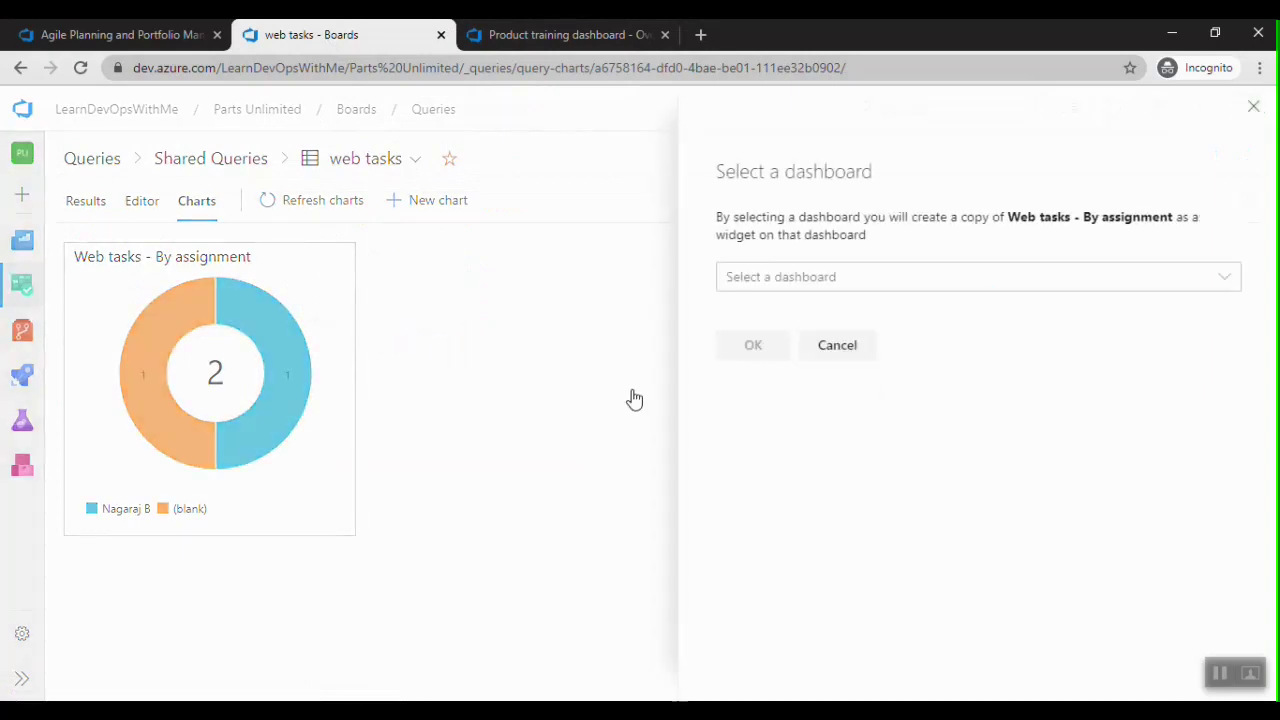
left_click(853, 280)
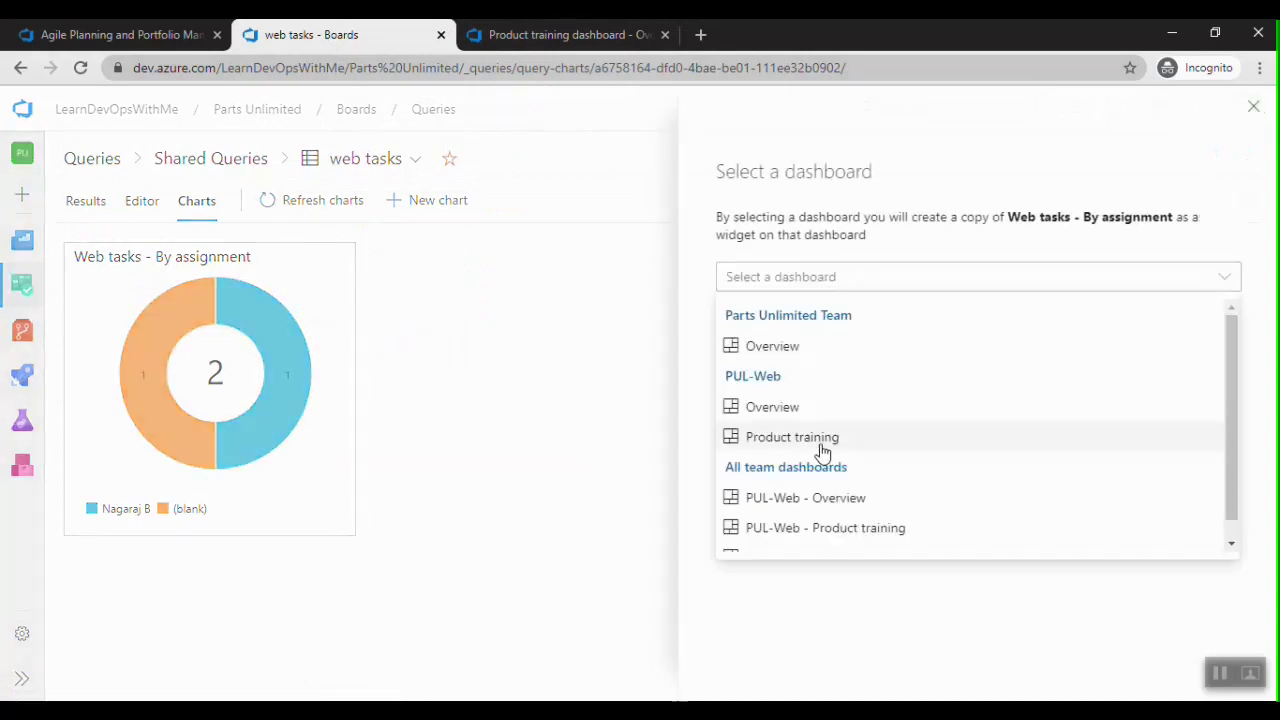
left_click(813, 530)
left_click(757, 352)
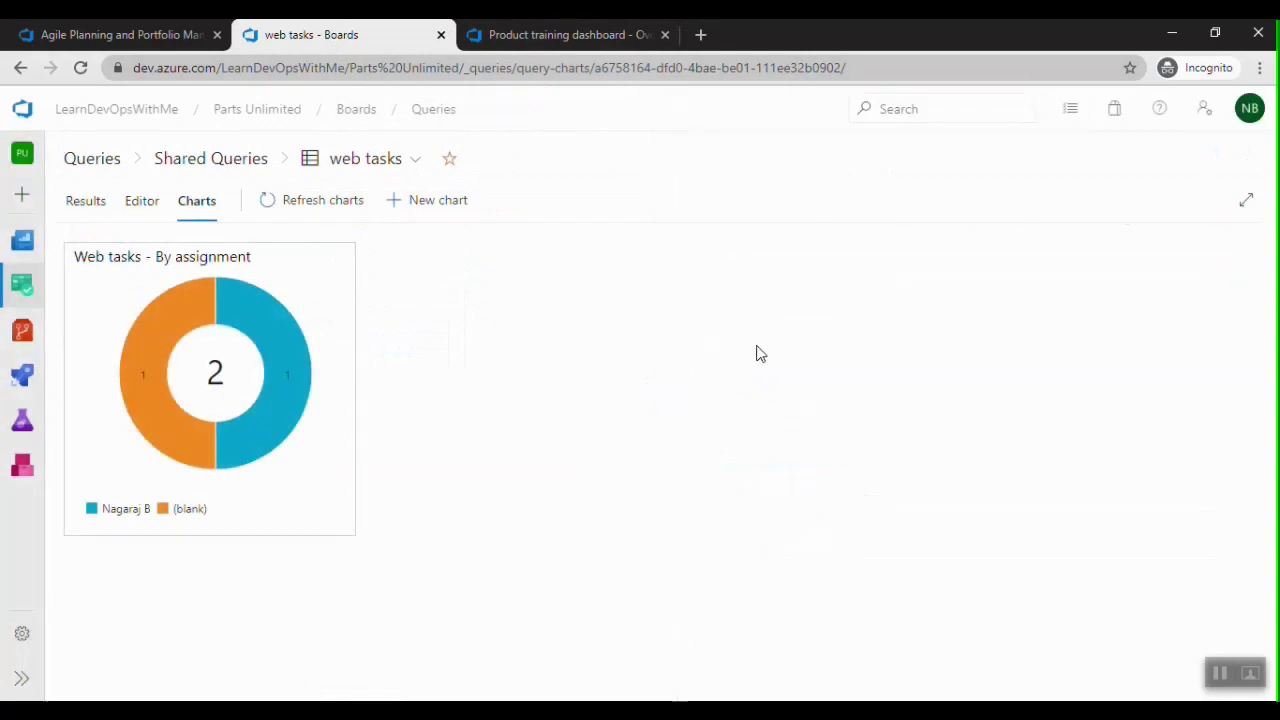
left_click(535, 36)
left_click(501, 164)
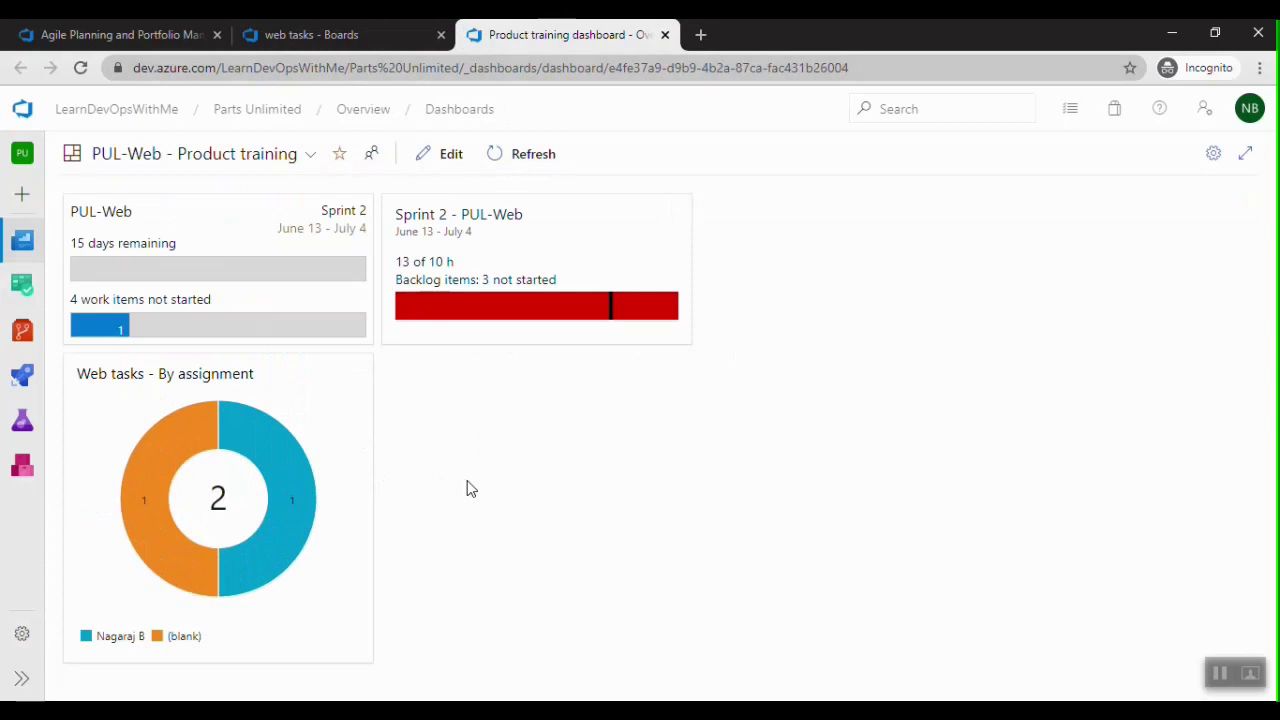
Browse the catalog of available widgets in the dashboard's edit mode and finish editing without adding one
left_click(433, 160)
scroll(1010, 345, "down", 5)
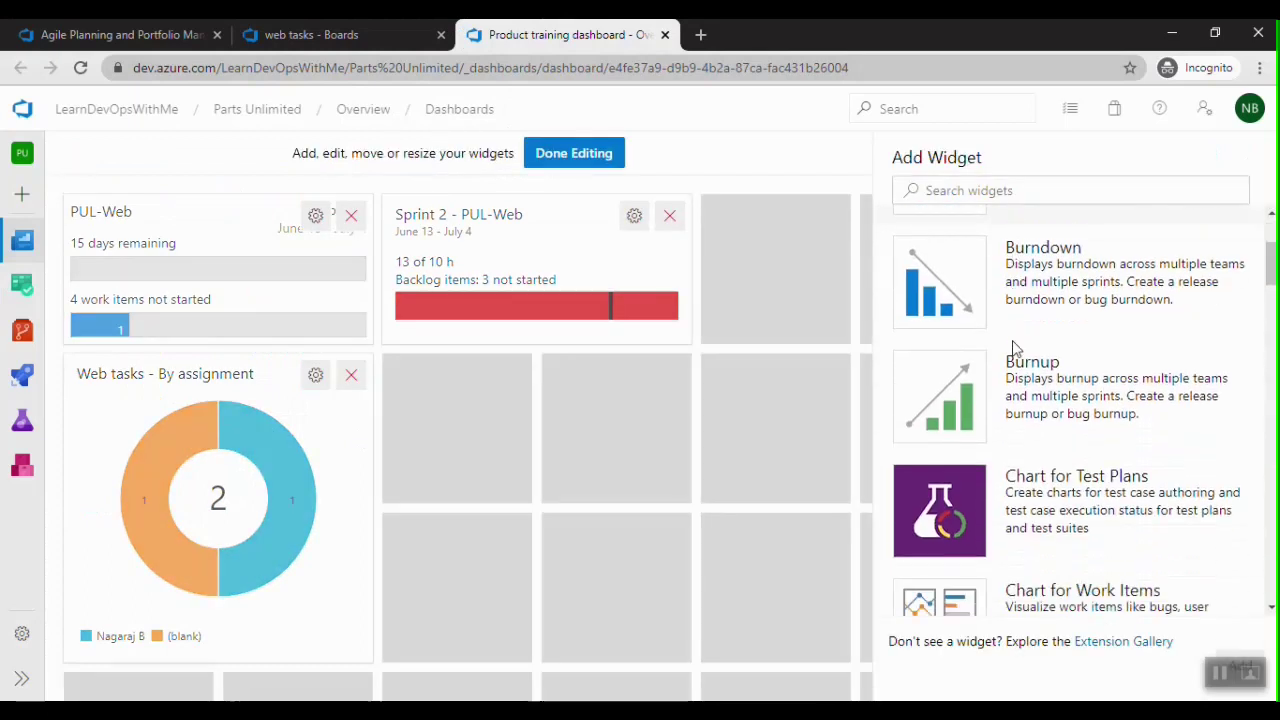
scroll(1014, 347, "down", 4)
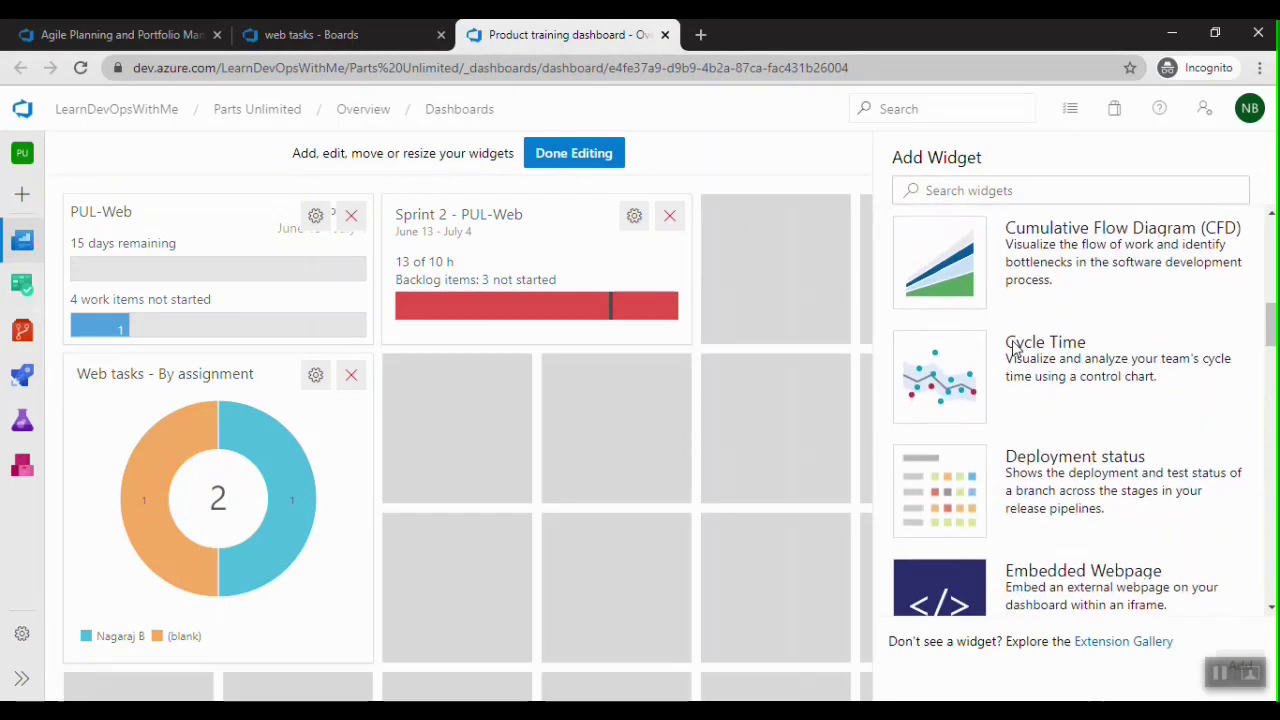
scroll(1014, 347, "down", 1)
scroll(1014, 347, "up", 10)
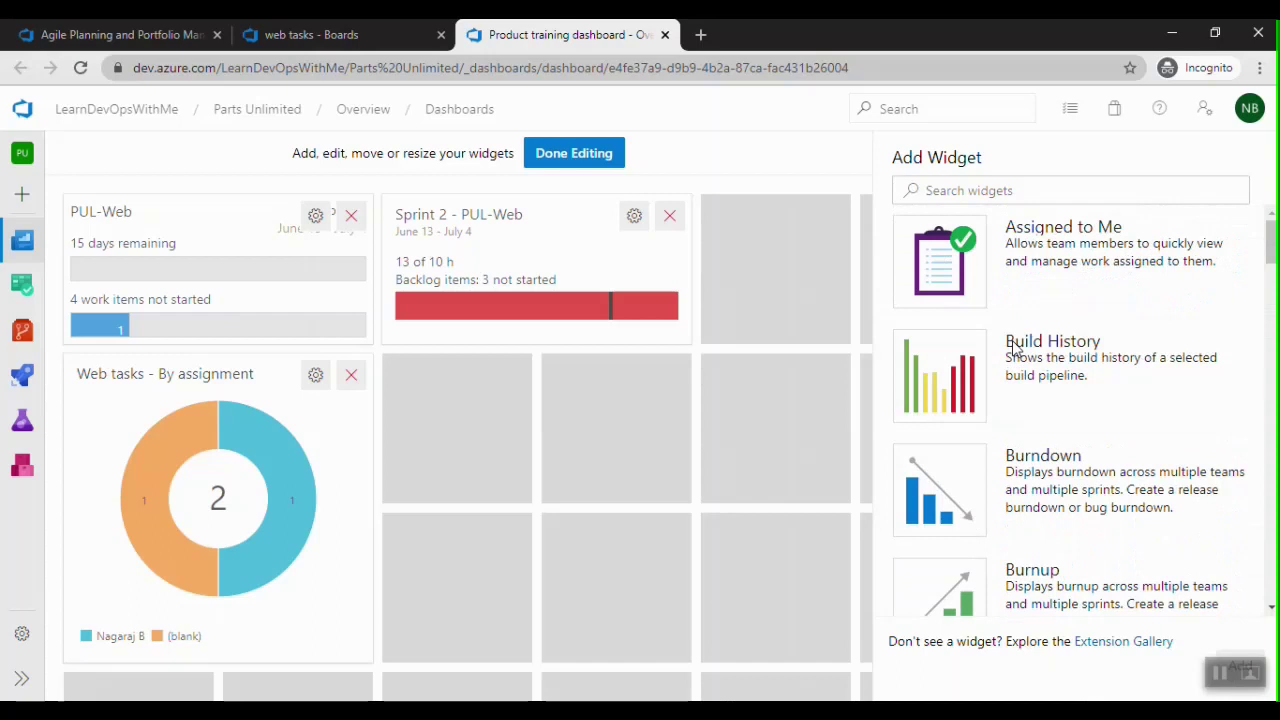
scroll(1014, 347, "down", 3)
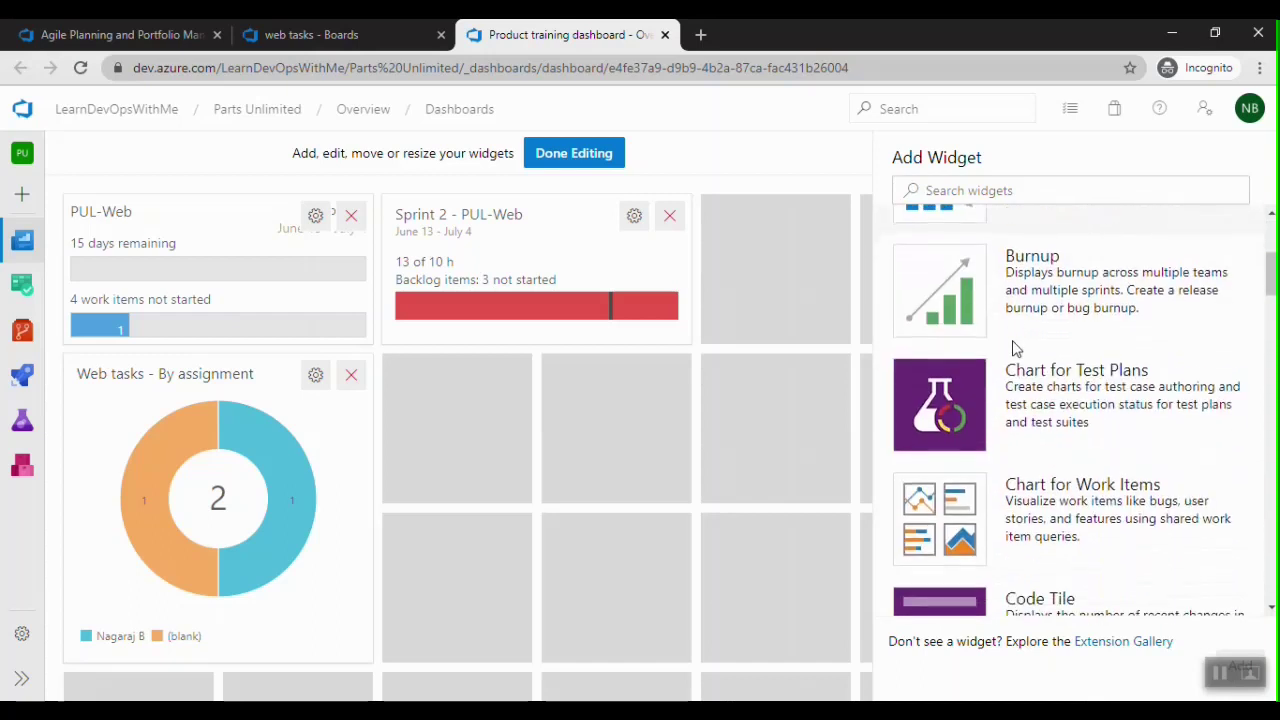
scroll(1014, 347, "down", 4)
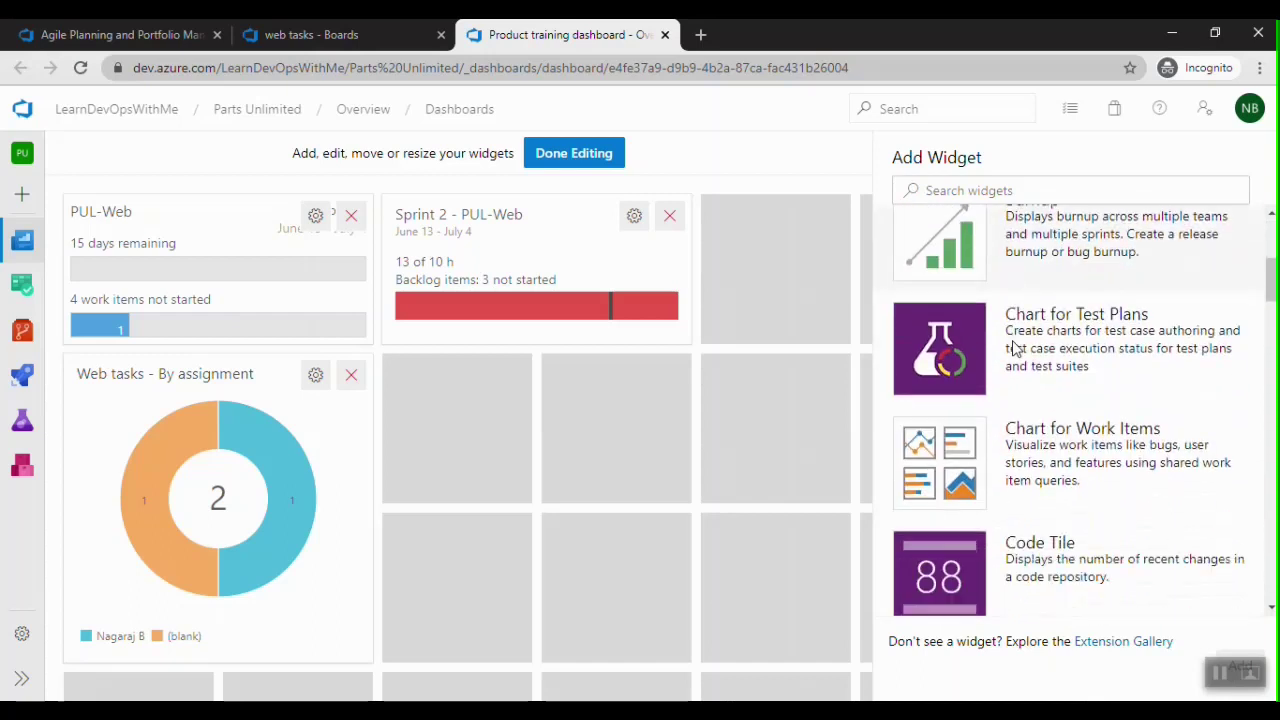
scroll(1014, 347, "down", 5)
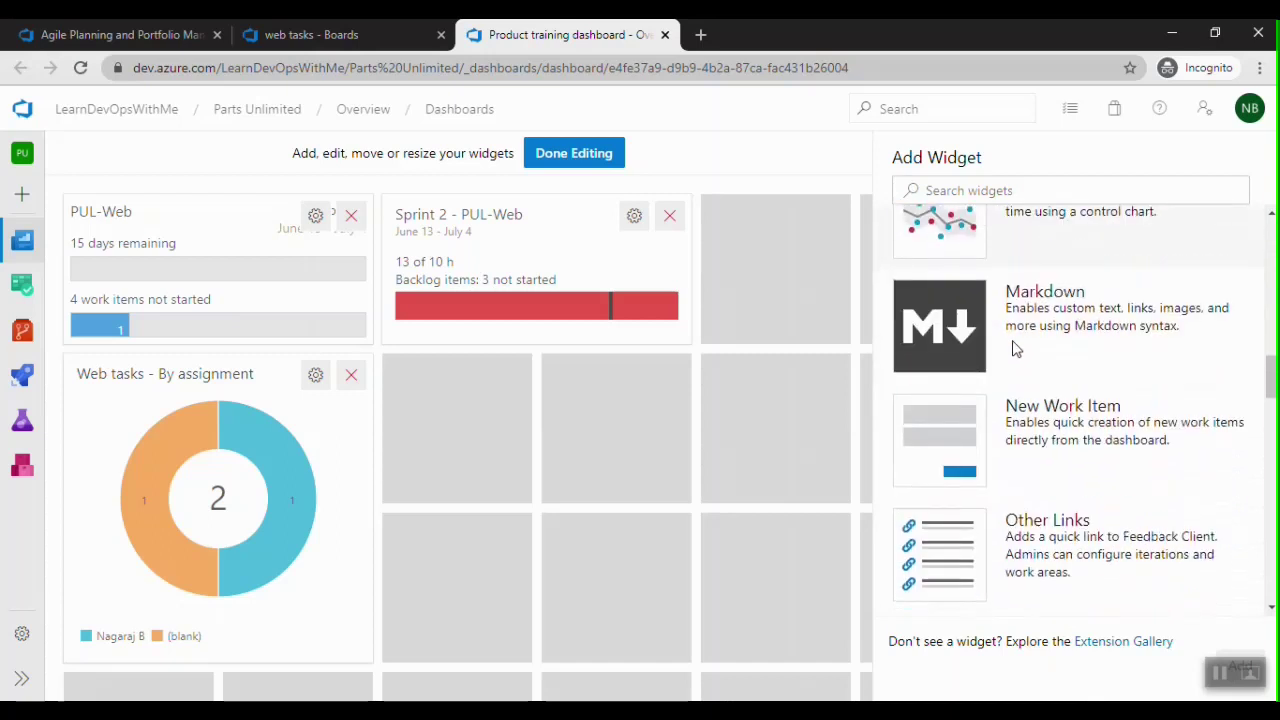
left_click(586, 156)
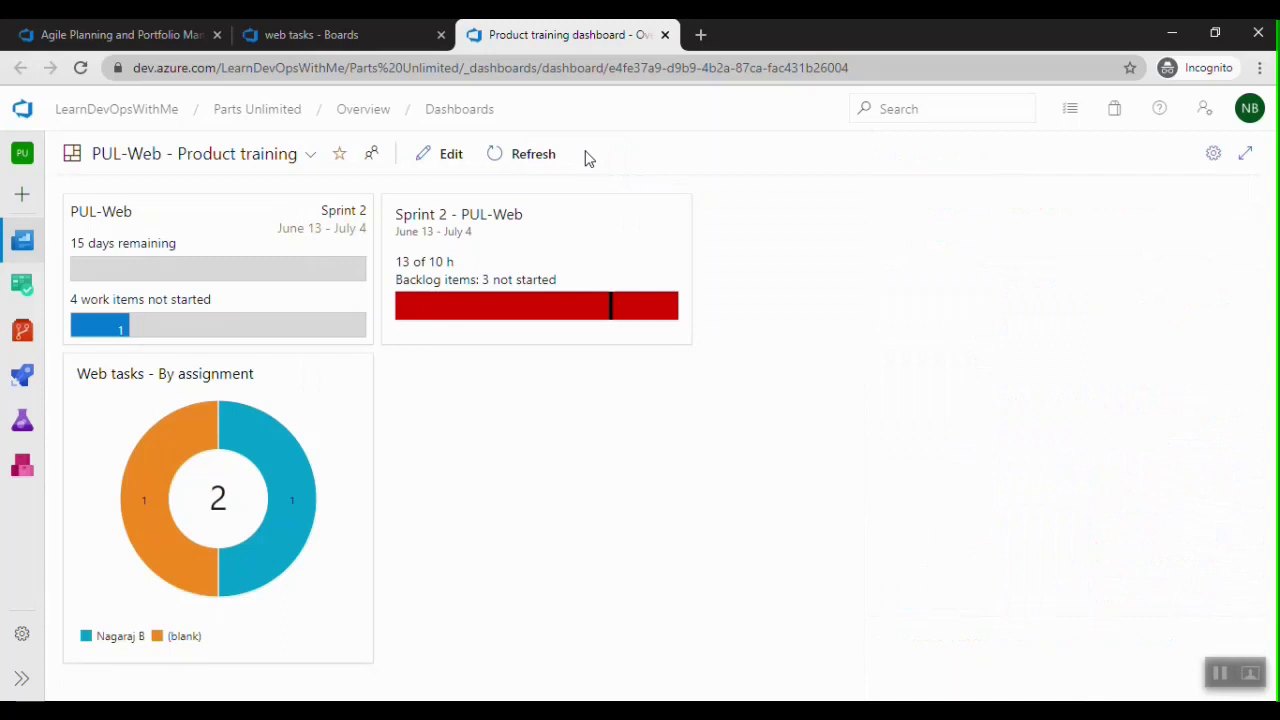
Switch to PowerPoint and show the Task 6 slide about customizing the team process
key("alt+Tab")
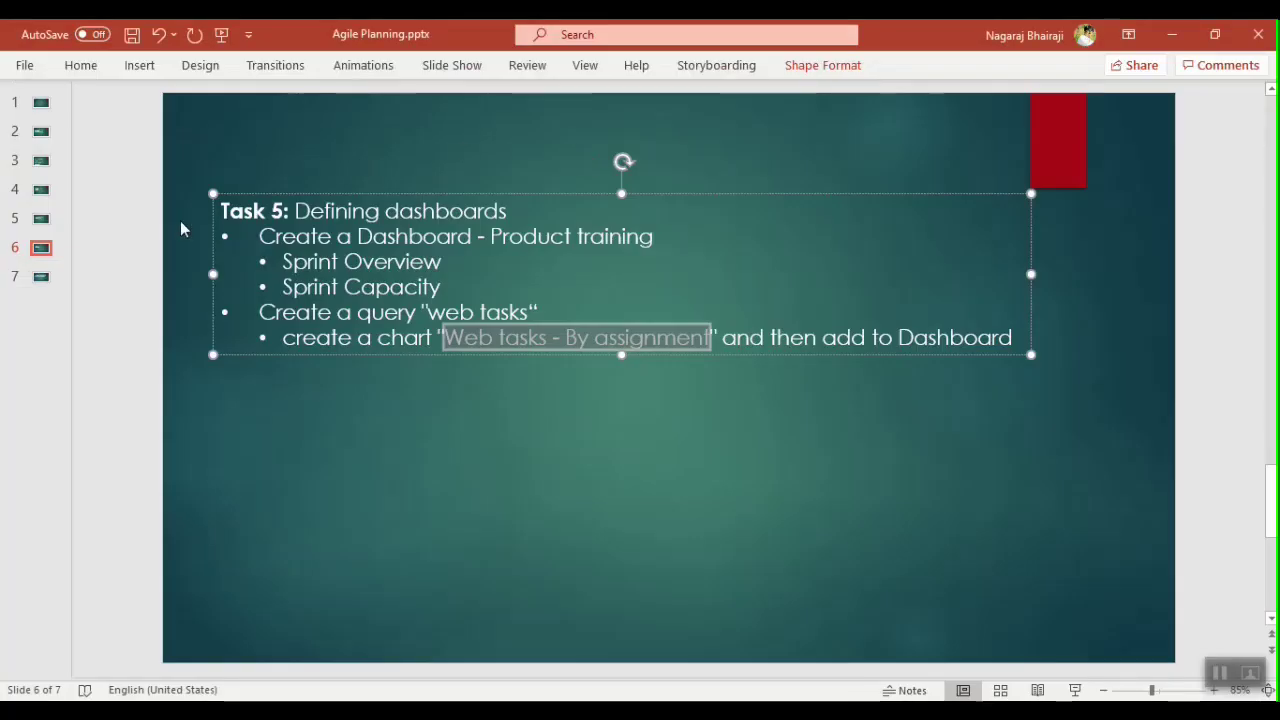
left_click(43, 284)
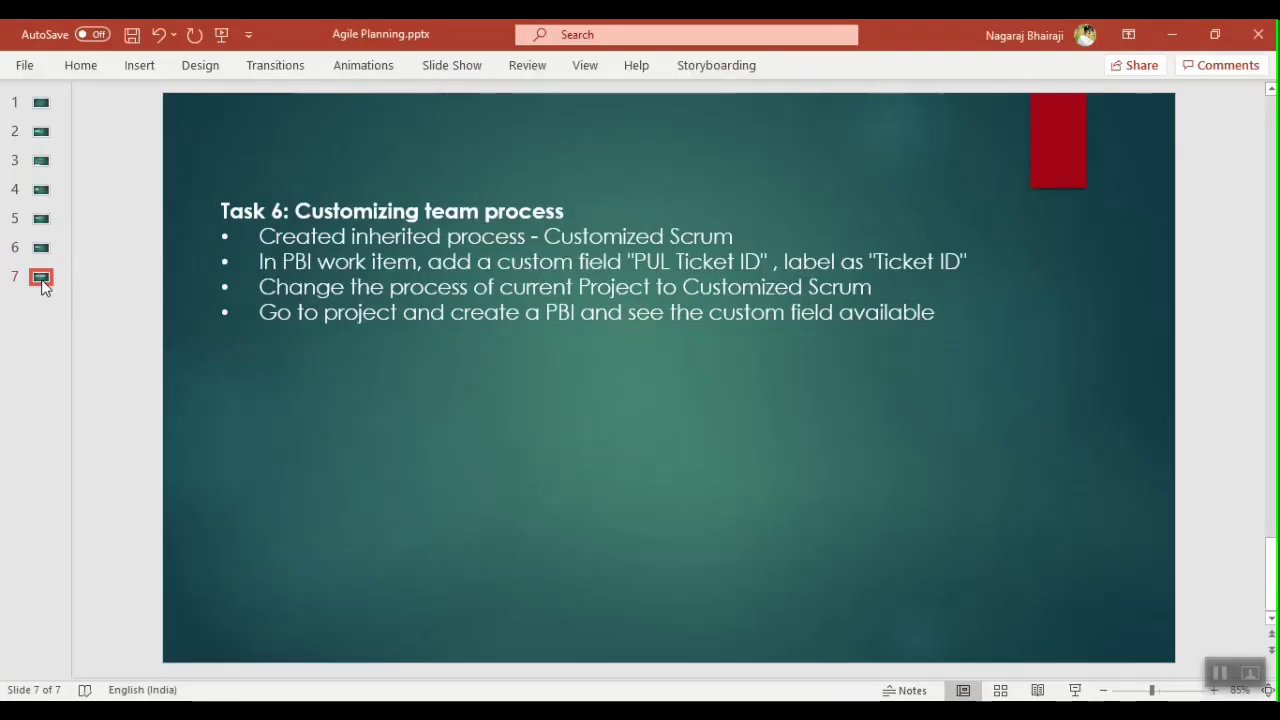
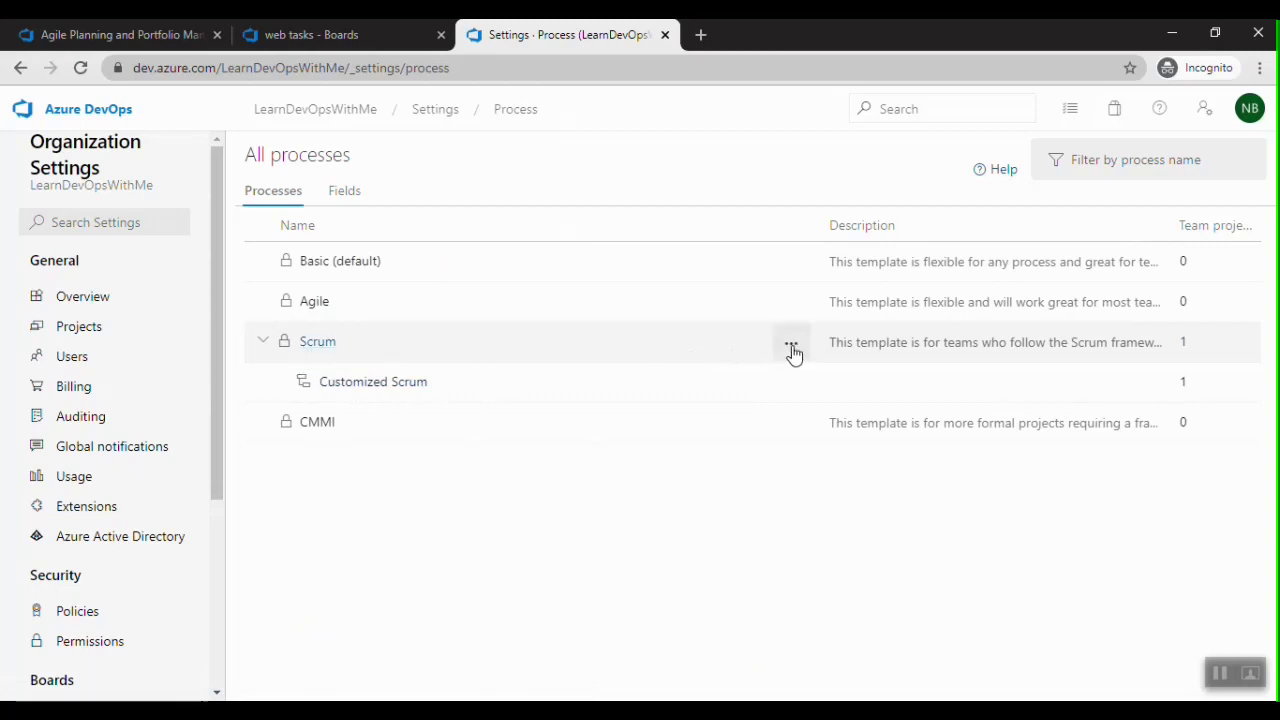
Create an inherited process from Scrum named "Customized Scrum1", copying the base name from the Task 6 slide in PowerPoint
left_click(791, 347)
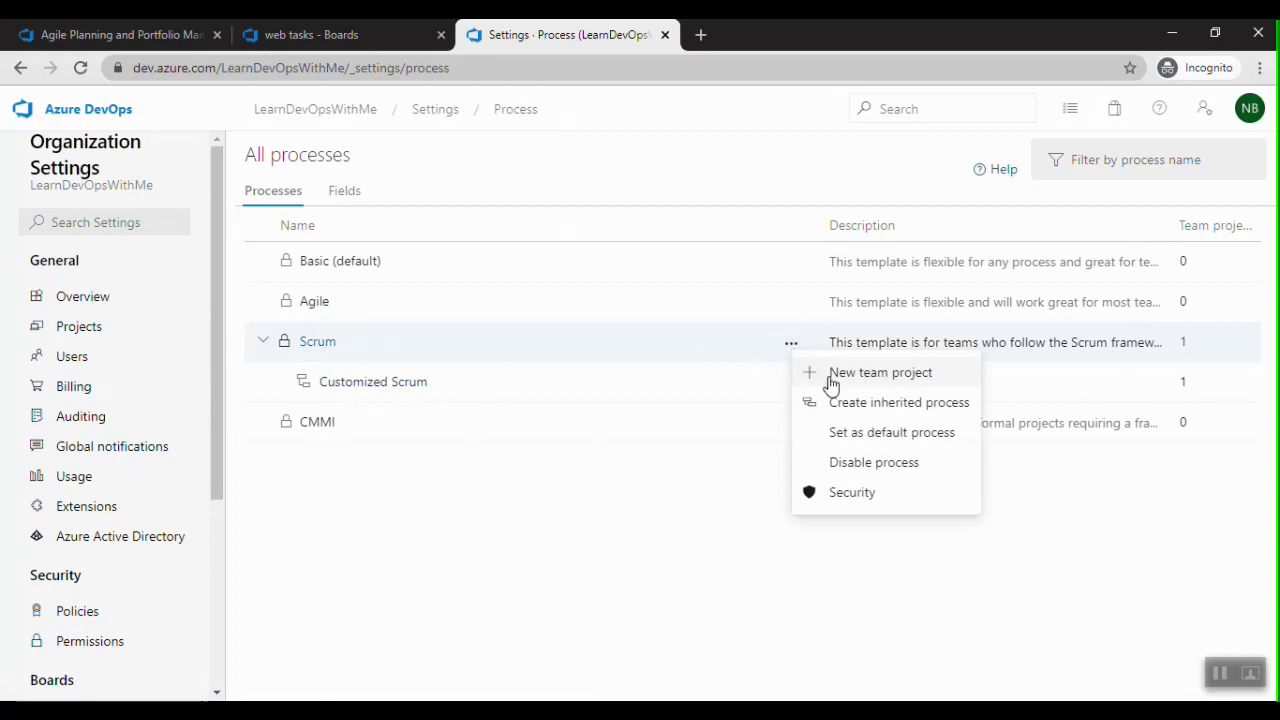
left_click(870, 410)
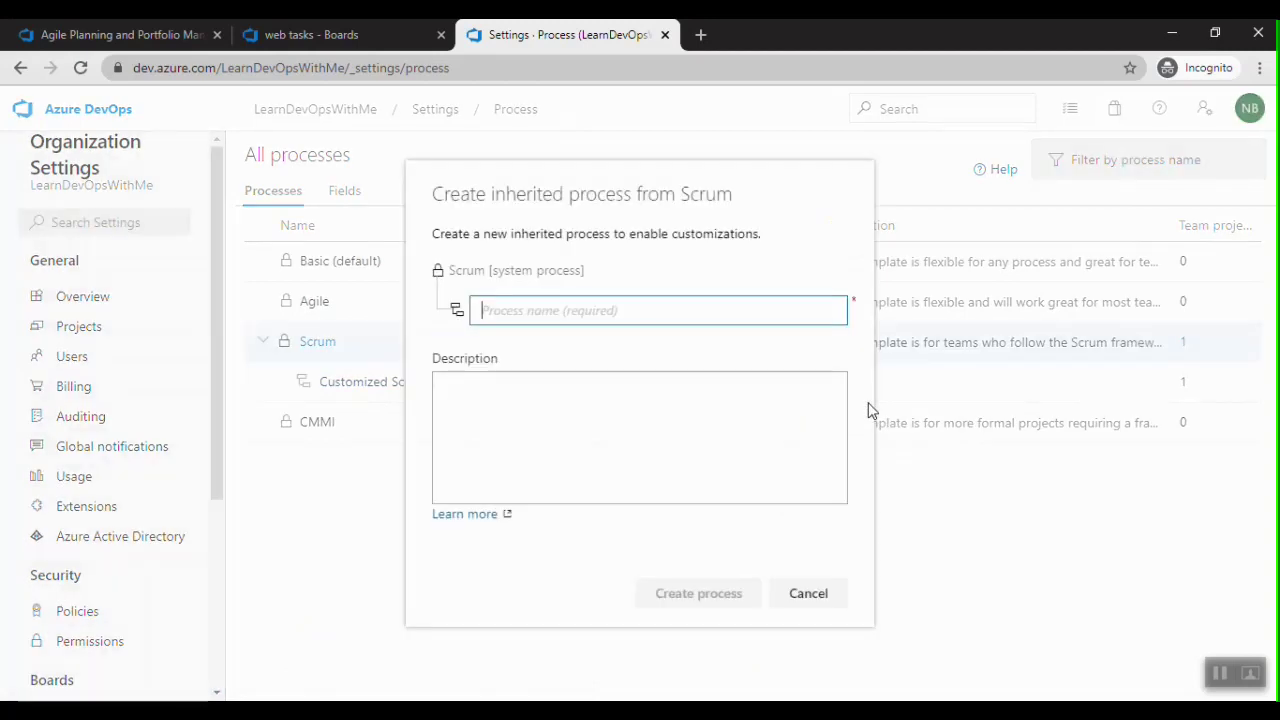
key("alt+Tab")
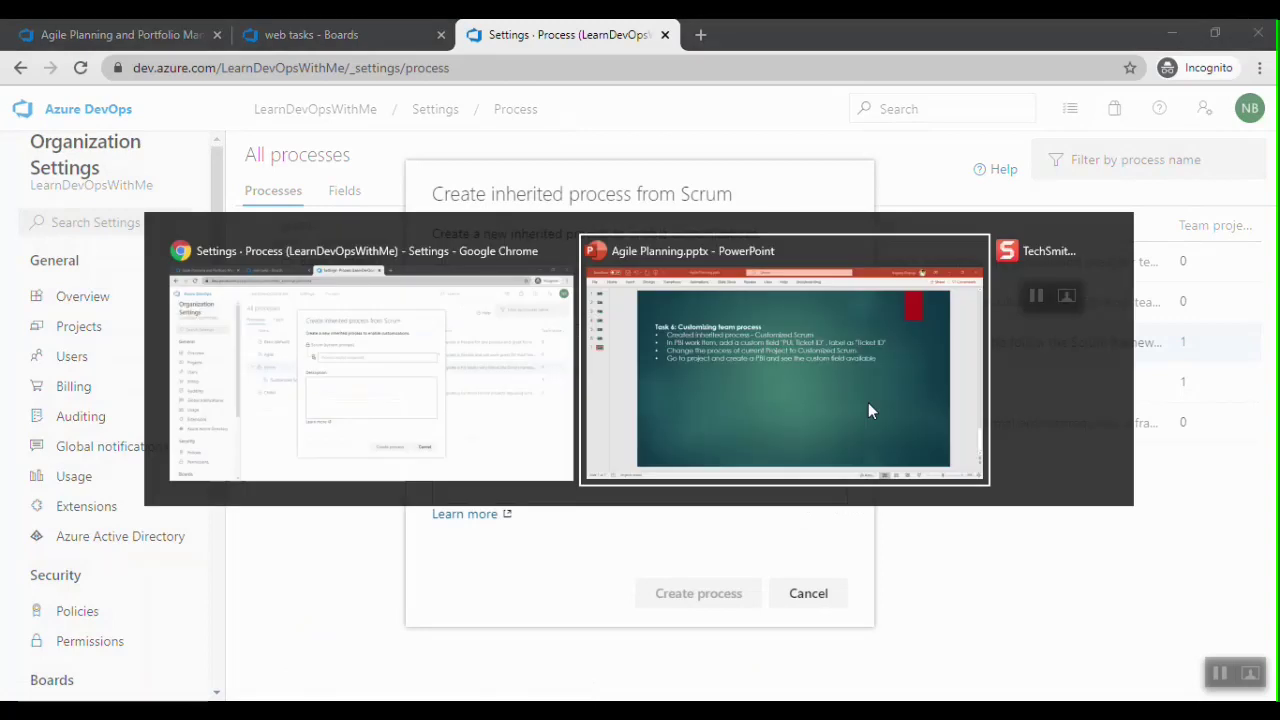
left_click_drag(545, 236, 713, 236)
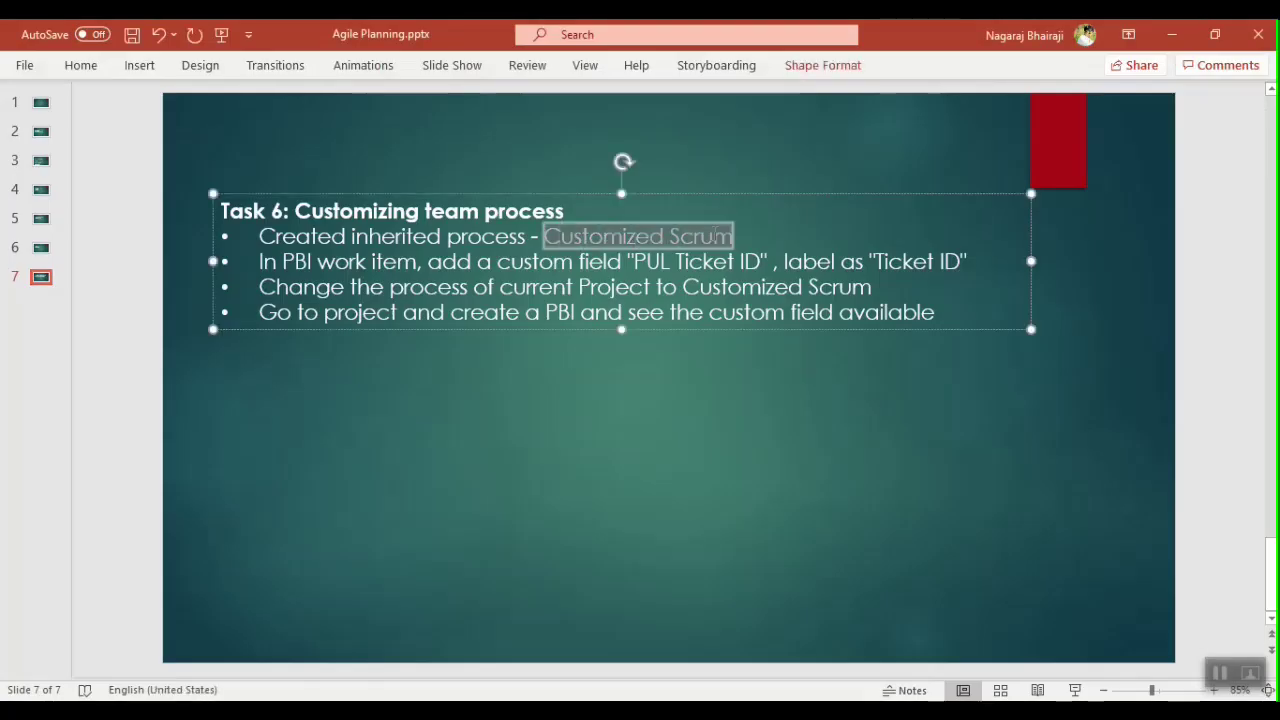
key("ctrl+c")
key("alt+Tab")
key("ctrl+v")
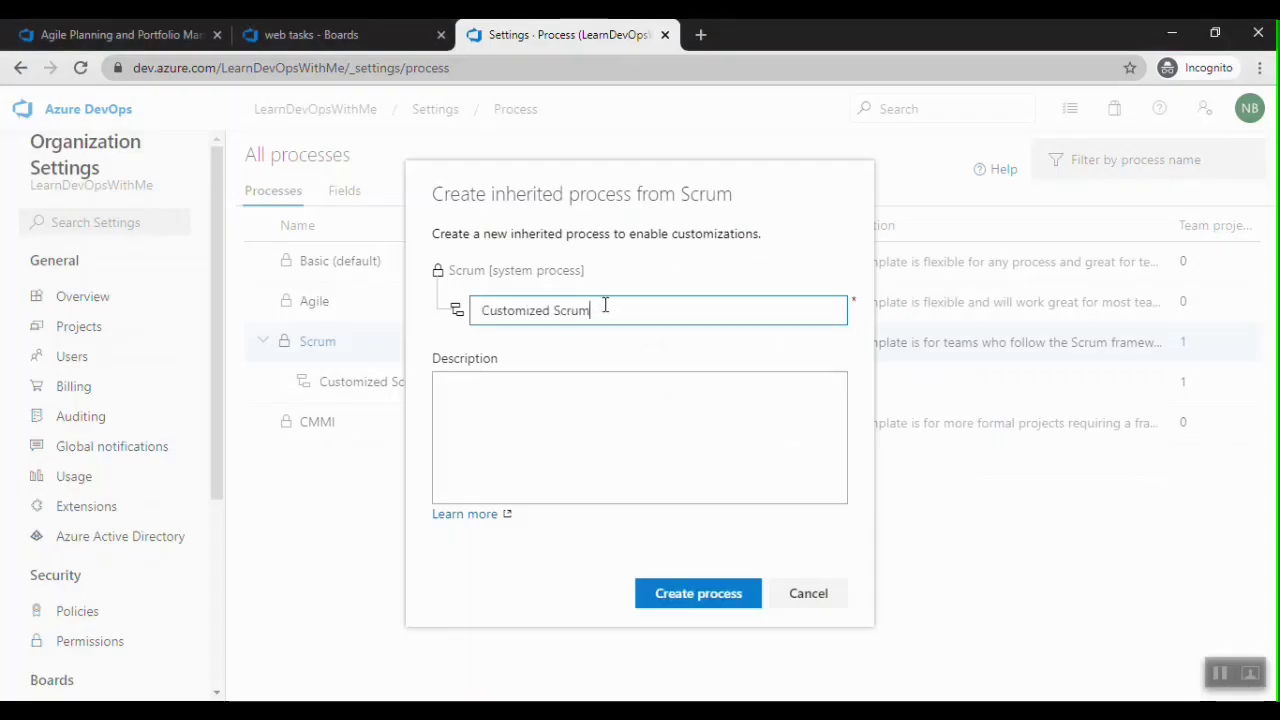
double_click(605, 306)
left_click(584, 406)
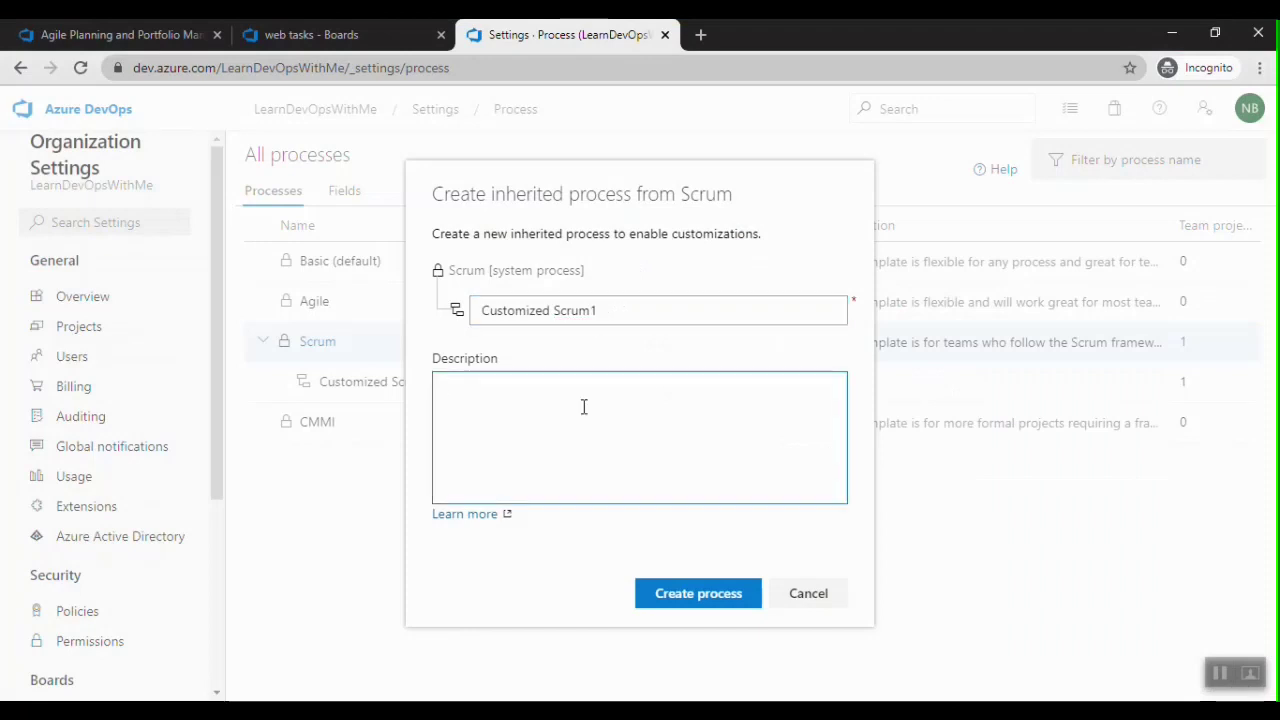
left_click(679, 590)
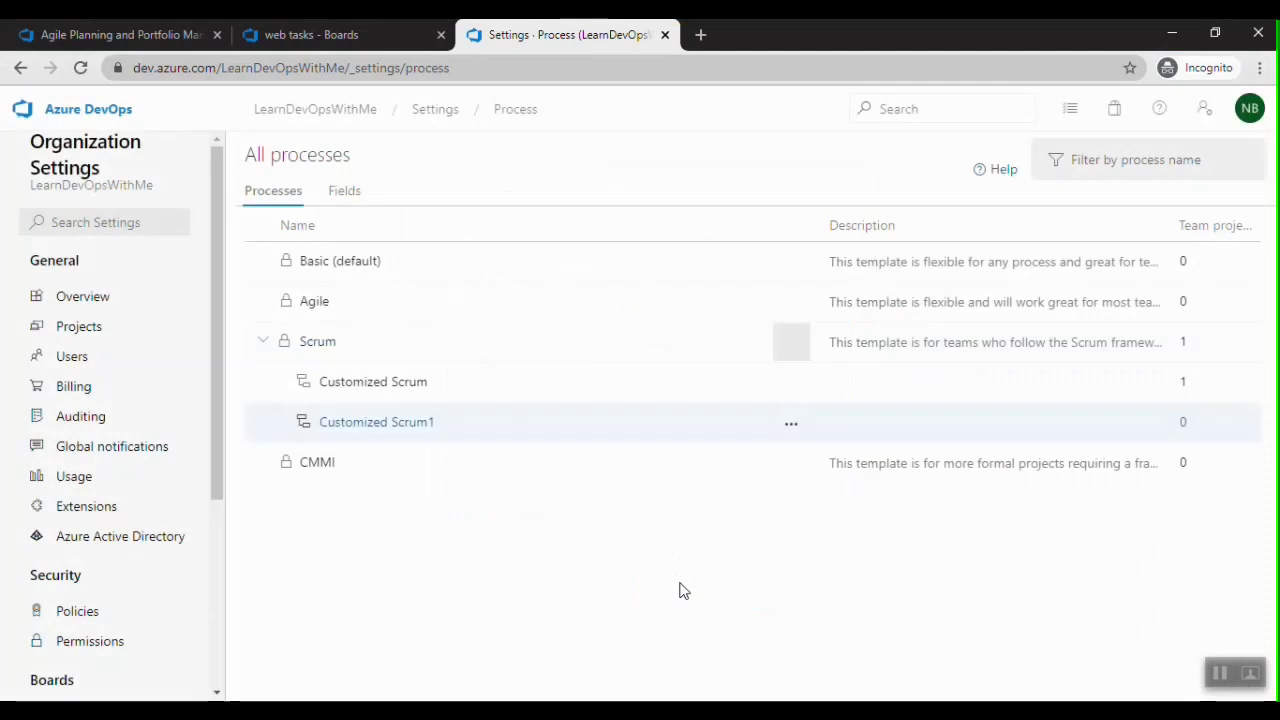
Start a new field for the Product Backlog Item type of Customized Scrum1, named "PUL Ticket ID" as on the Task 6 slide in PowerPoint
left_click(366, 422)
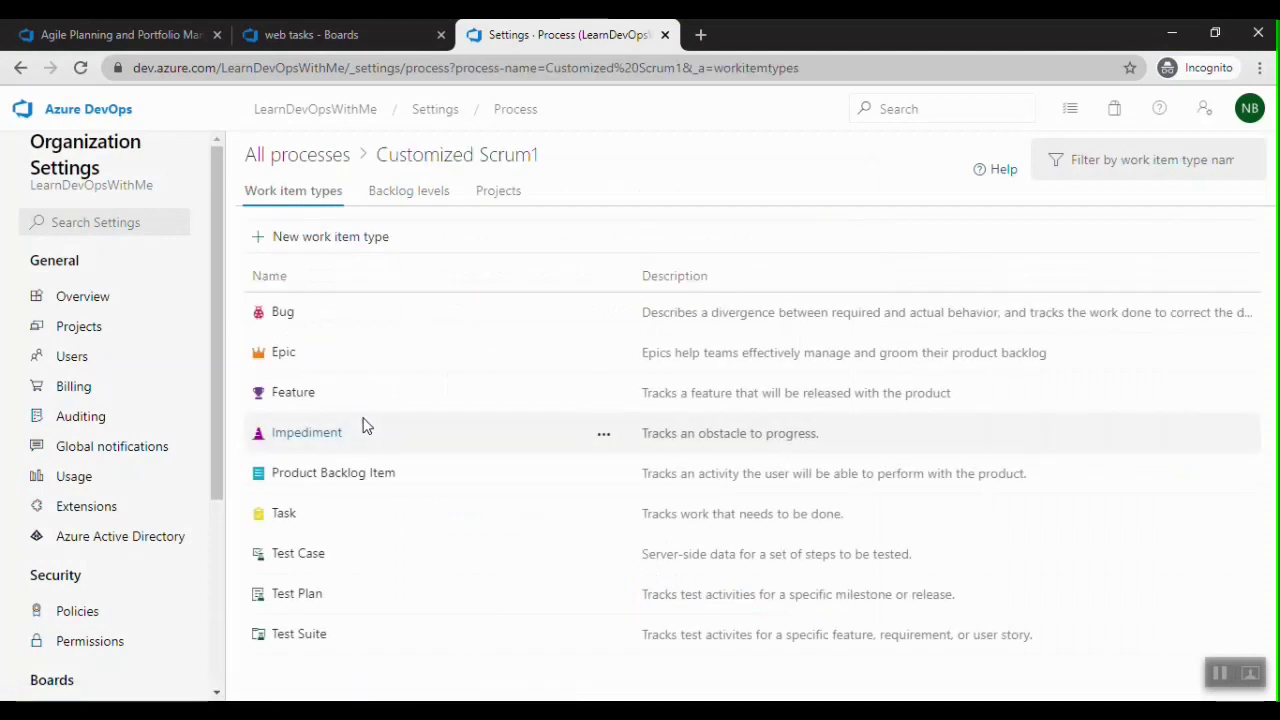
left_click(334, 478)
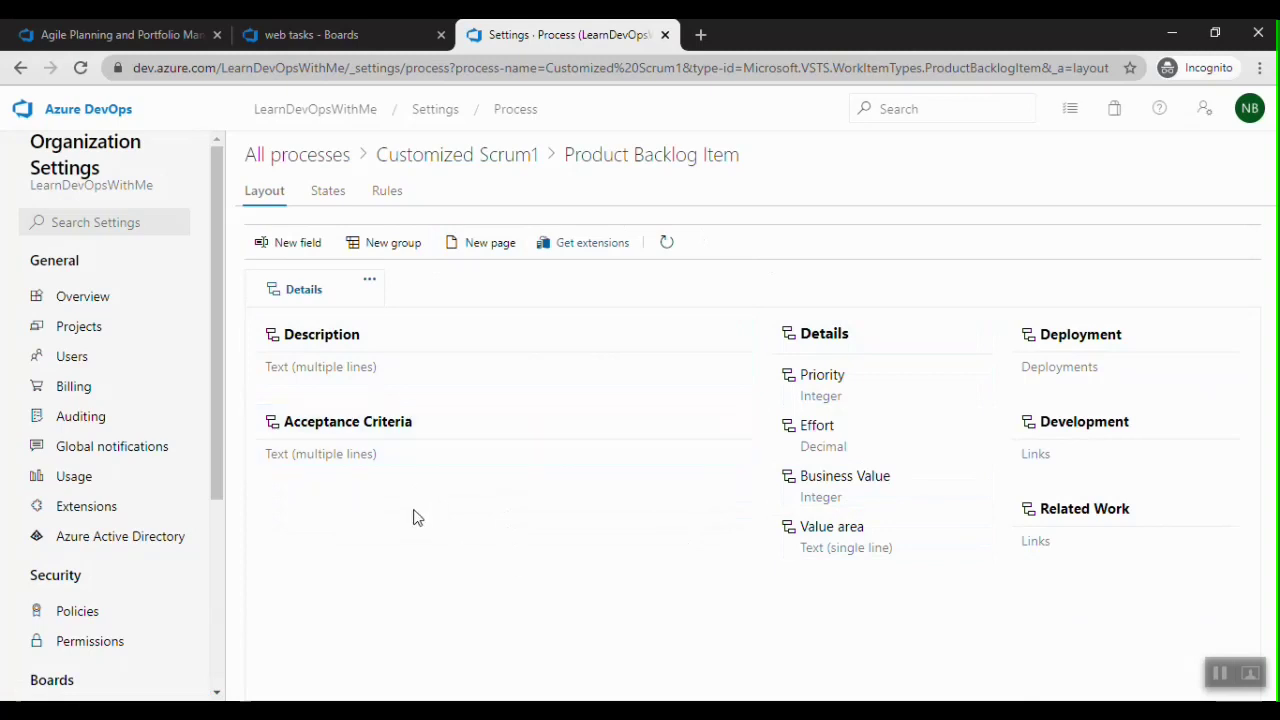
left_click(287, 245)
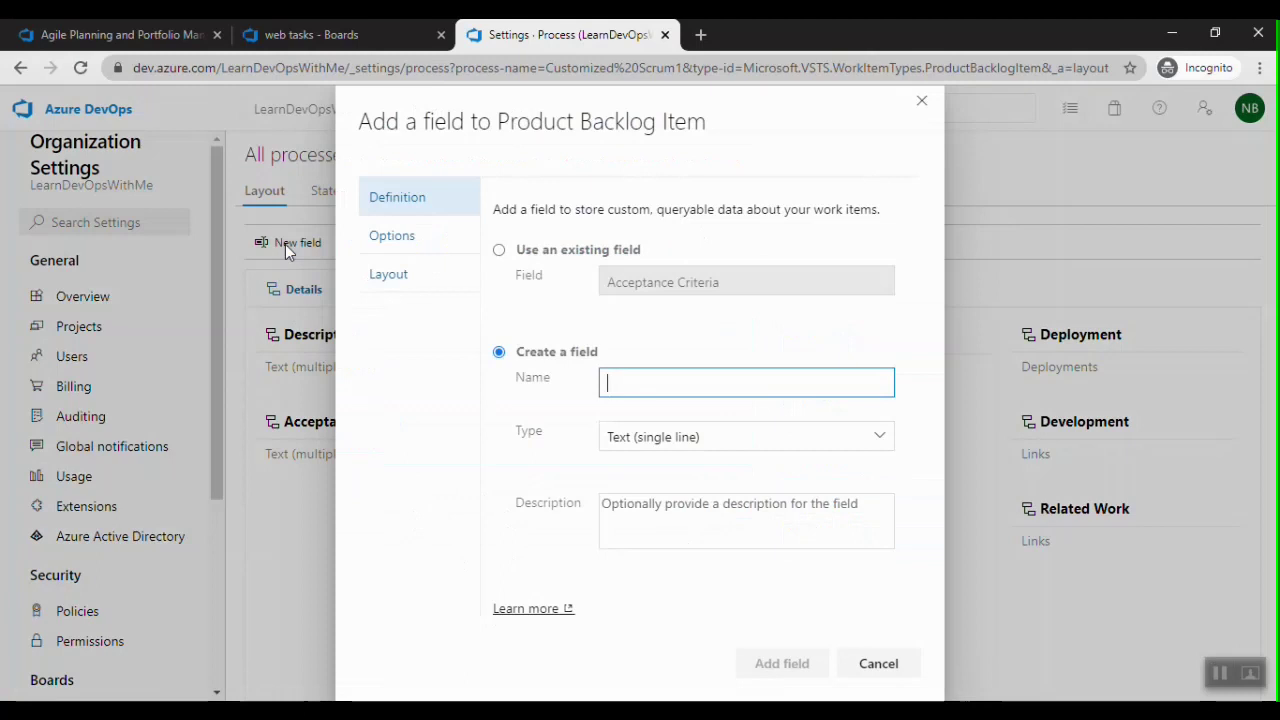
key("alt+Tab")
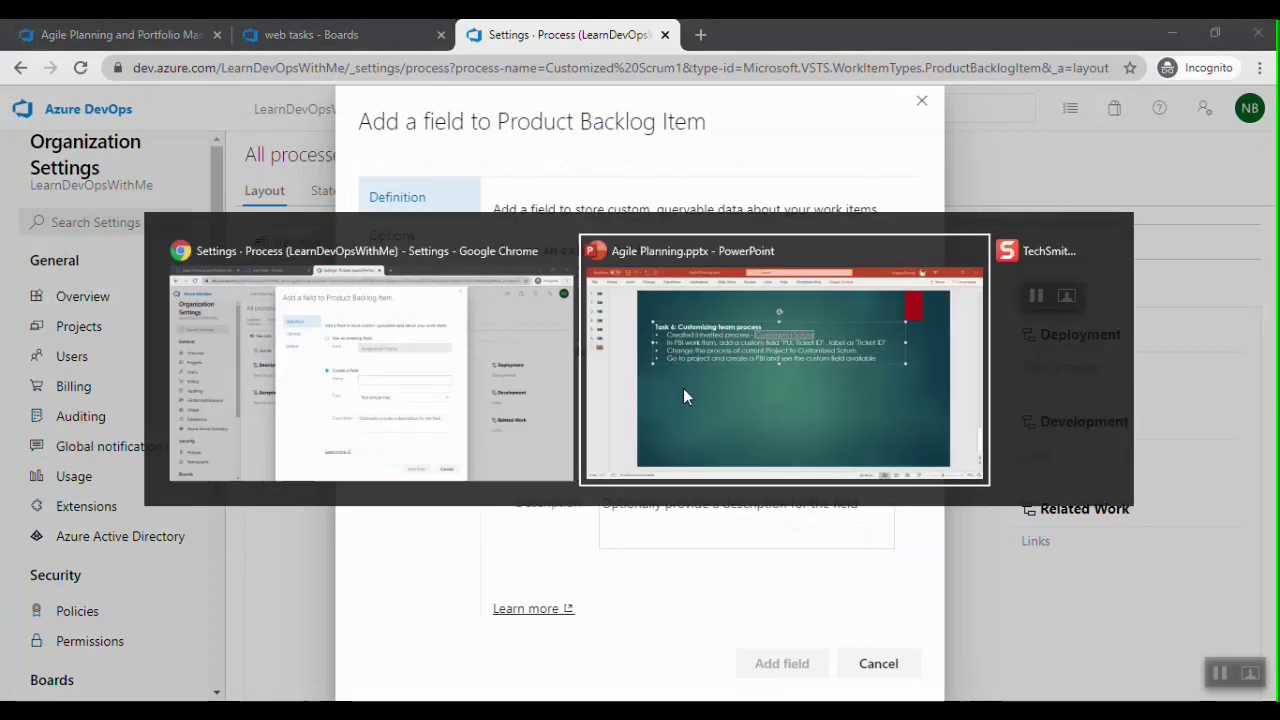
left_click_drag(636, 261, 762, 261)
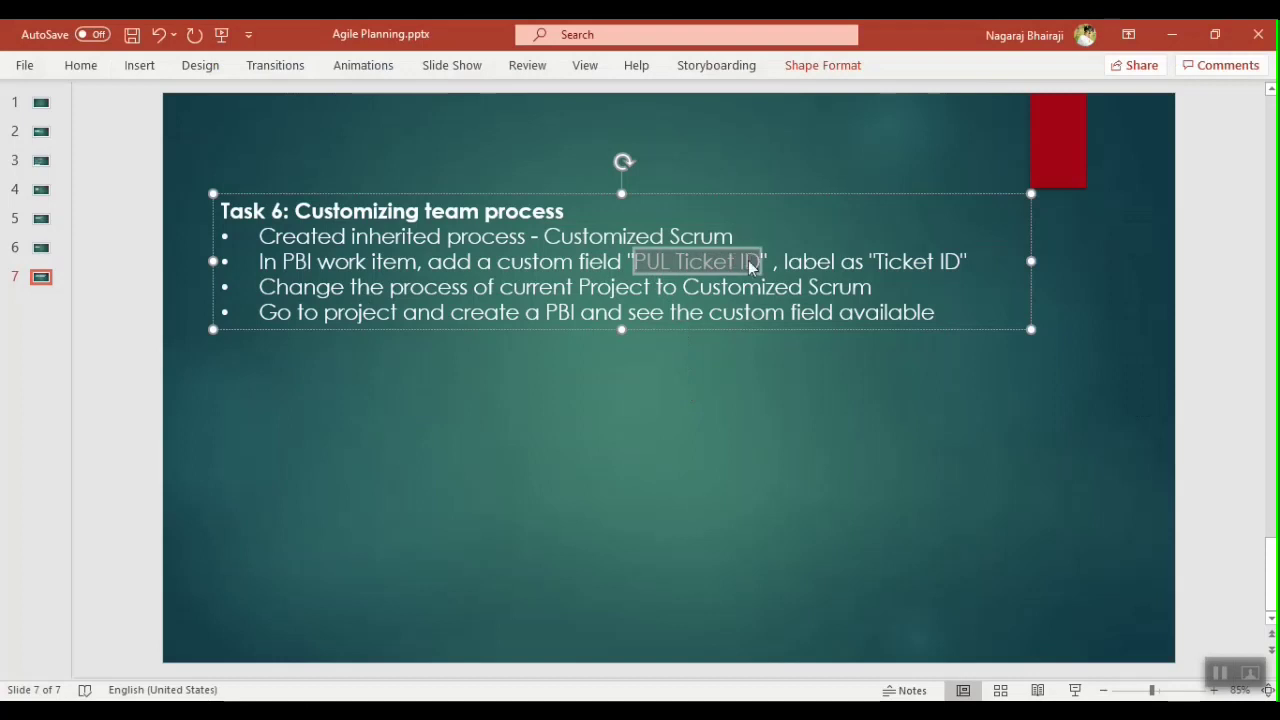
key("alt+Tab")
key("ctrl+v")
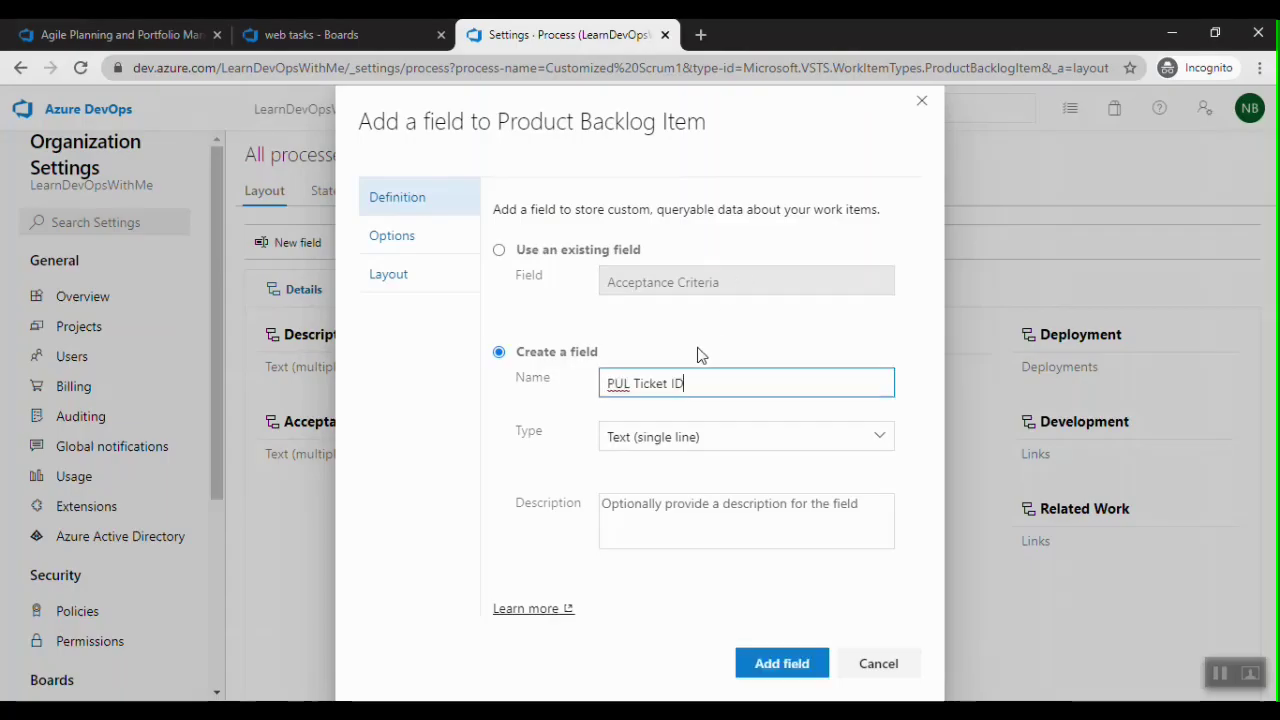
Place the new field in a new layout group named "PartsUnlimited", checking the Task 6 slide in PowerPoint
left_click(399, 285)
left_click(499, 439)
left_click(572, 473)
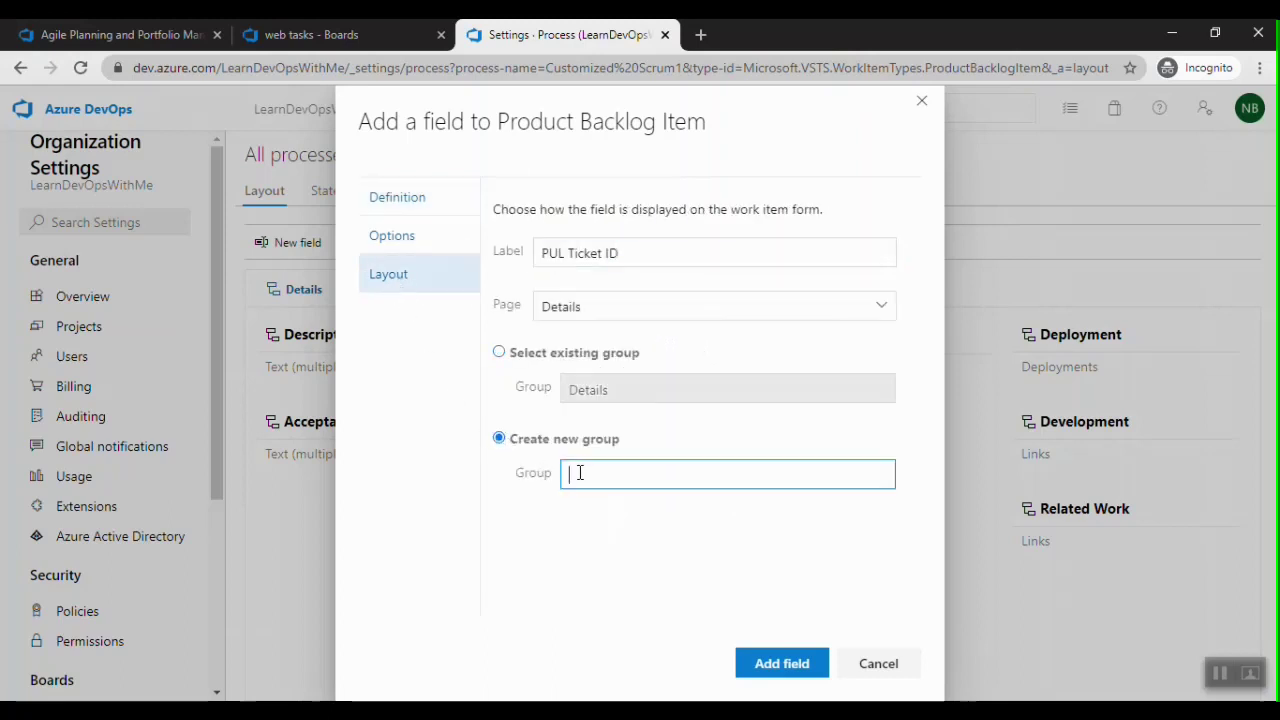
key("alt+Tab")
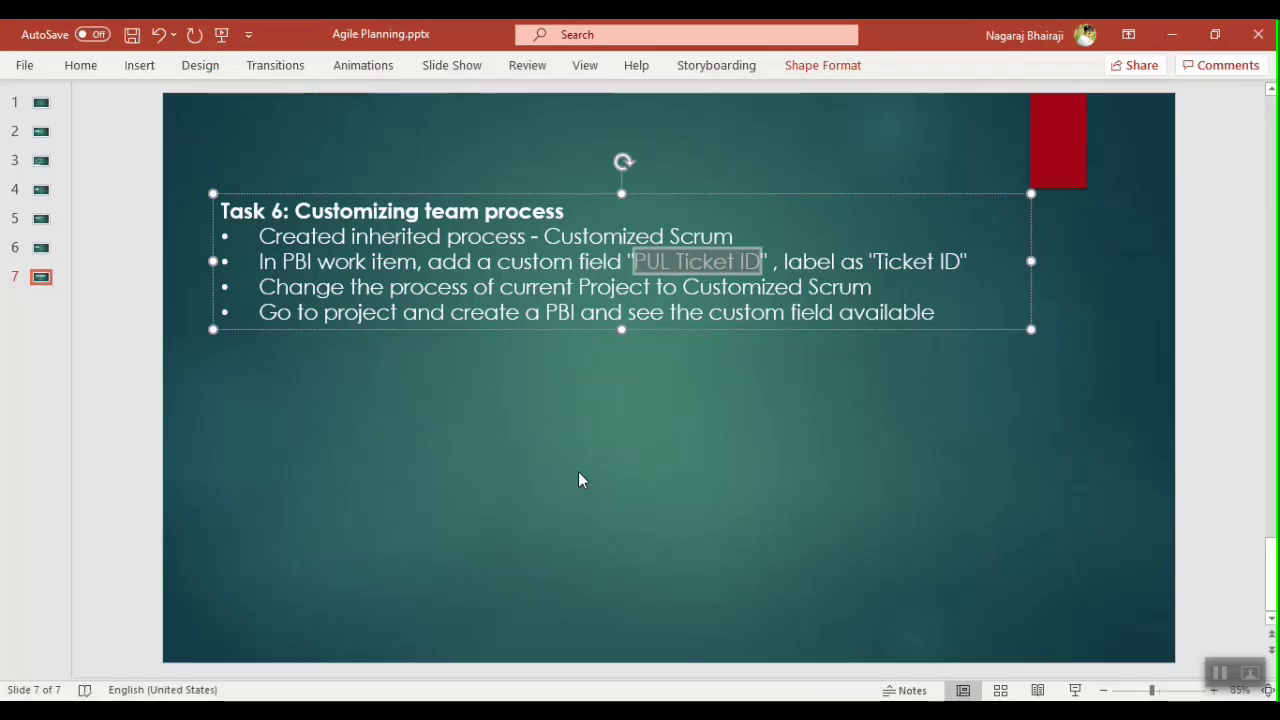
key("alt+Tab")
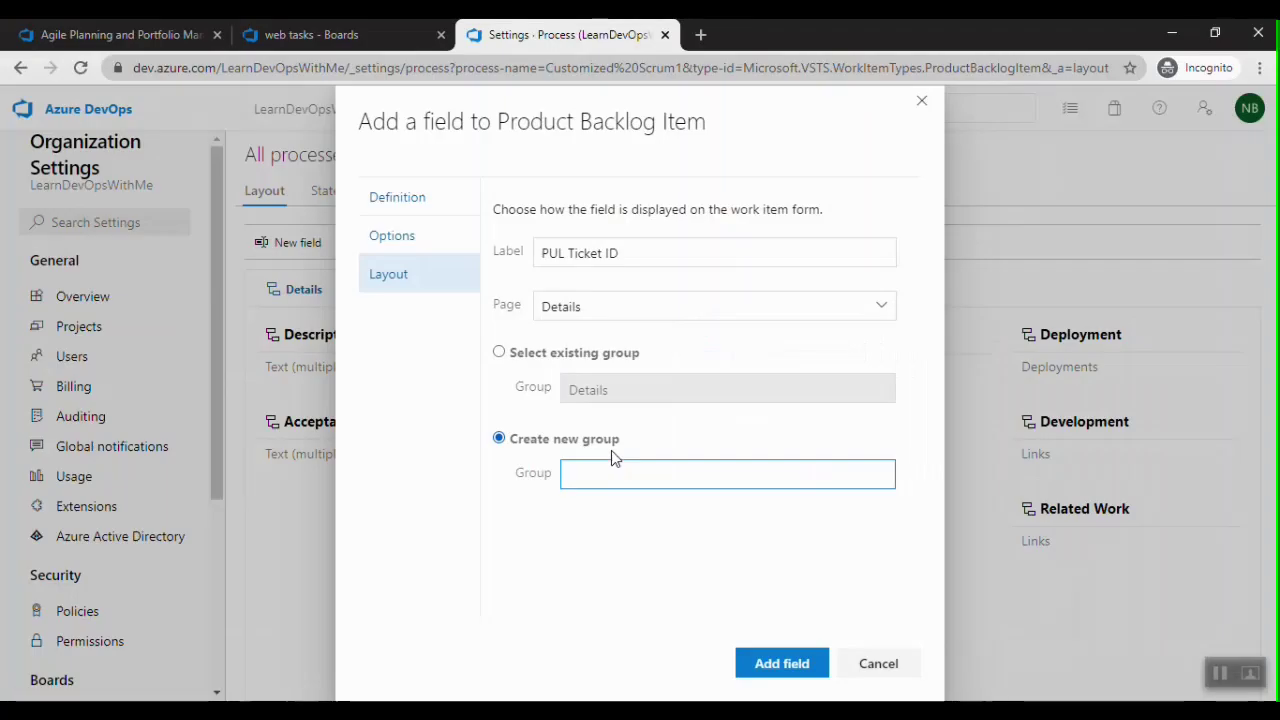
type("Part")
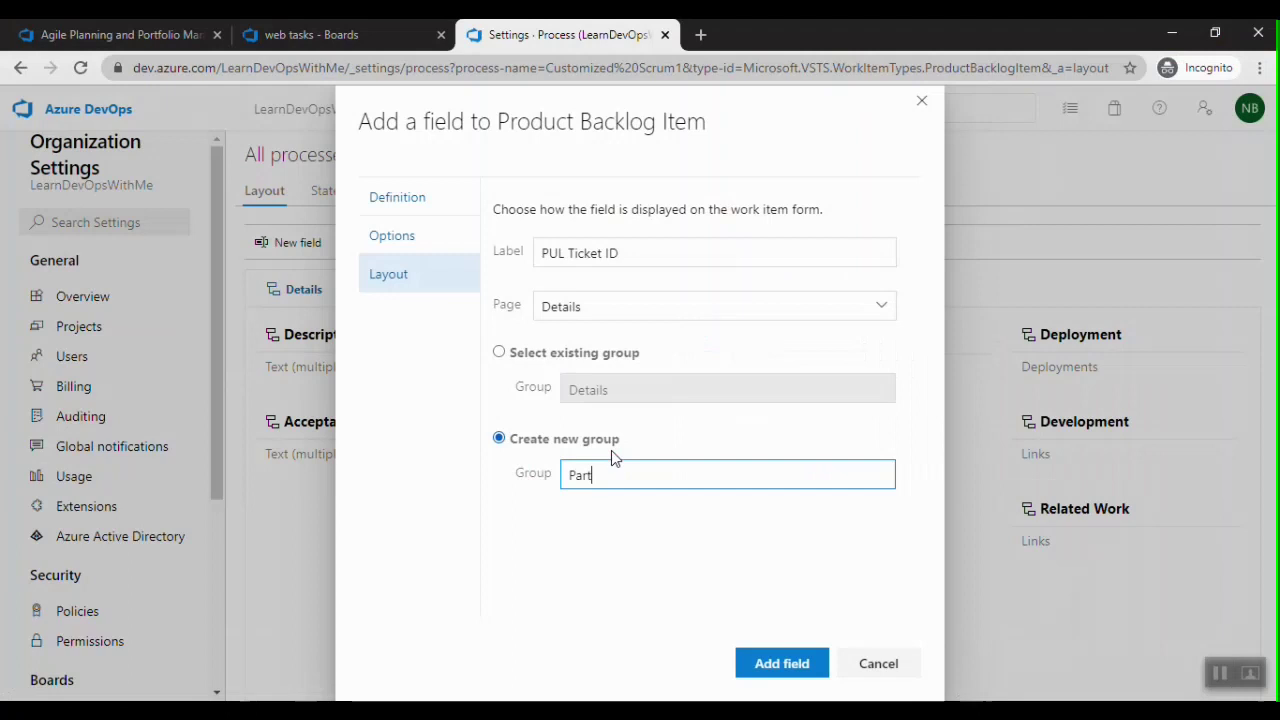
type("sUnlimited")
Shorten the field's label to "Ticket ID" and try to add the field to the Product Backlog Item
left_click(553, 253)
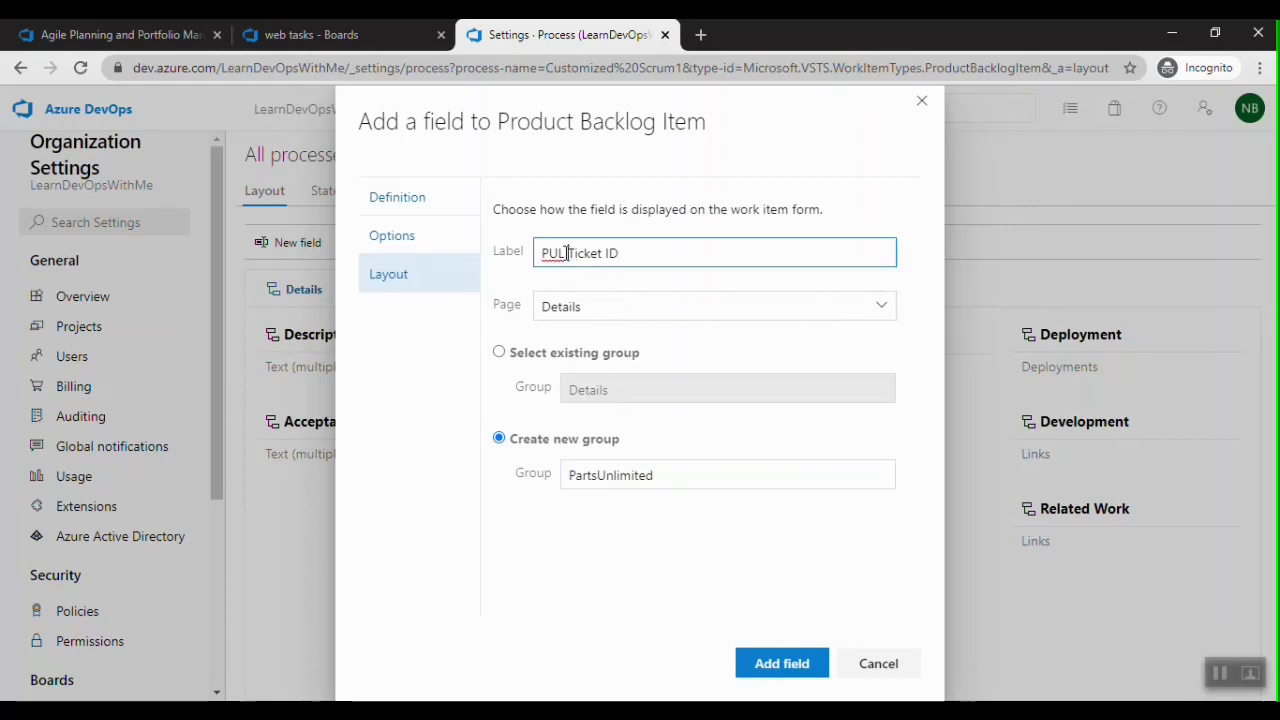
key("BackSpace")
key("BackSpace")
key("BackSpace")
key("BackSpace")
left_click(760, 666)
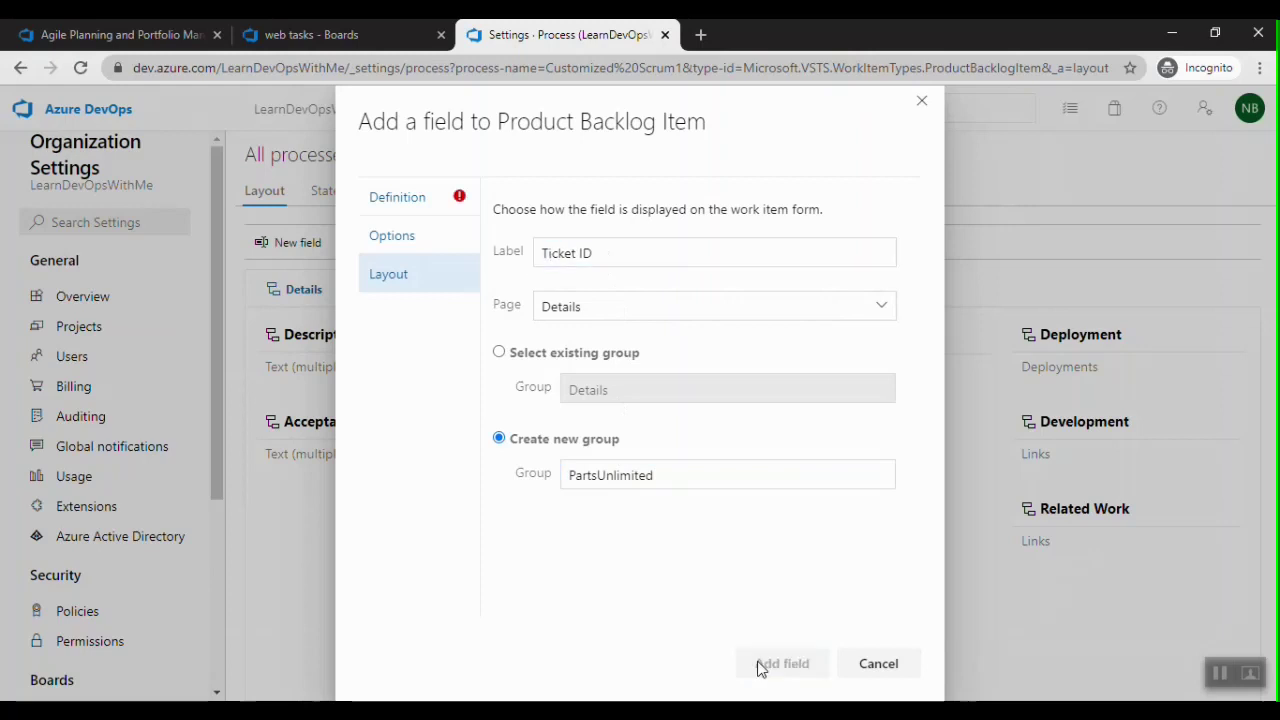
Rename the field as "PUL Ticket ID1" in its definition and add it to the Product Backlog Item
left_click(420, 200)
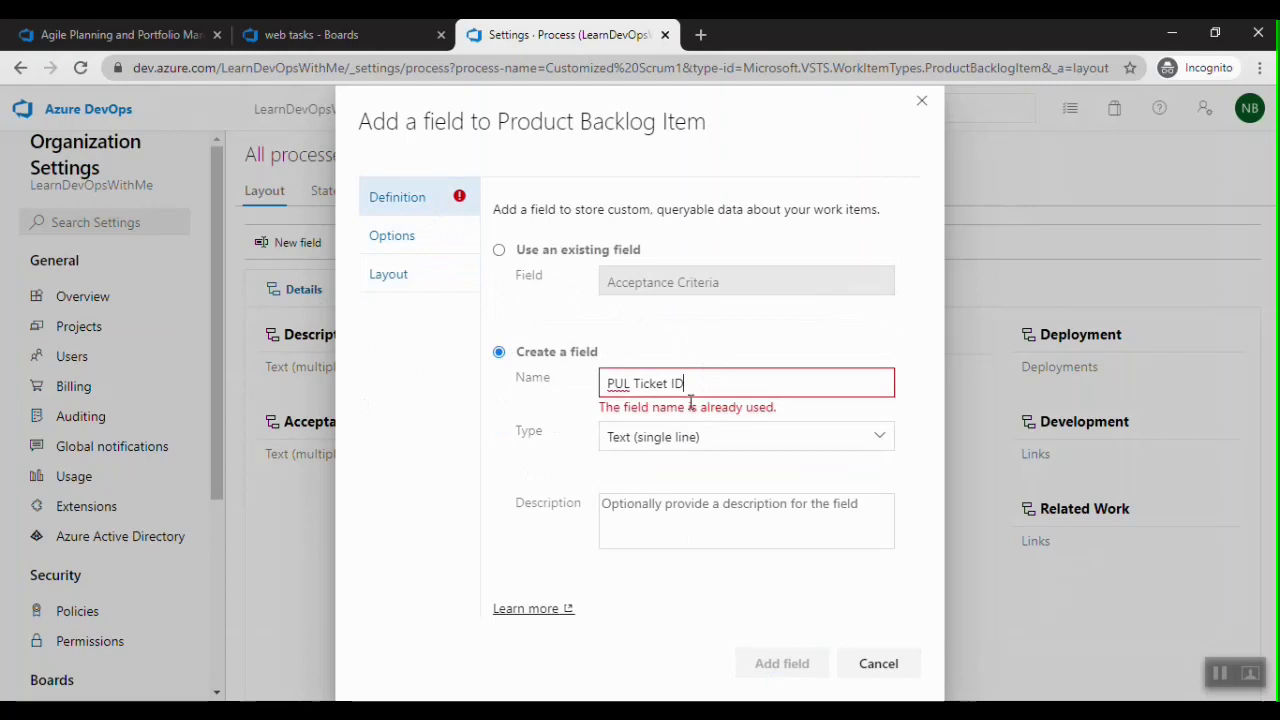
type("1")
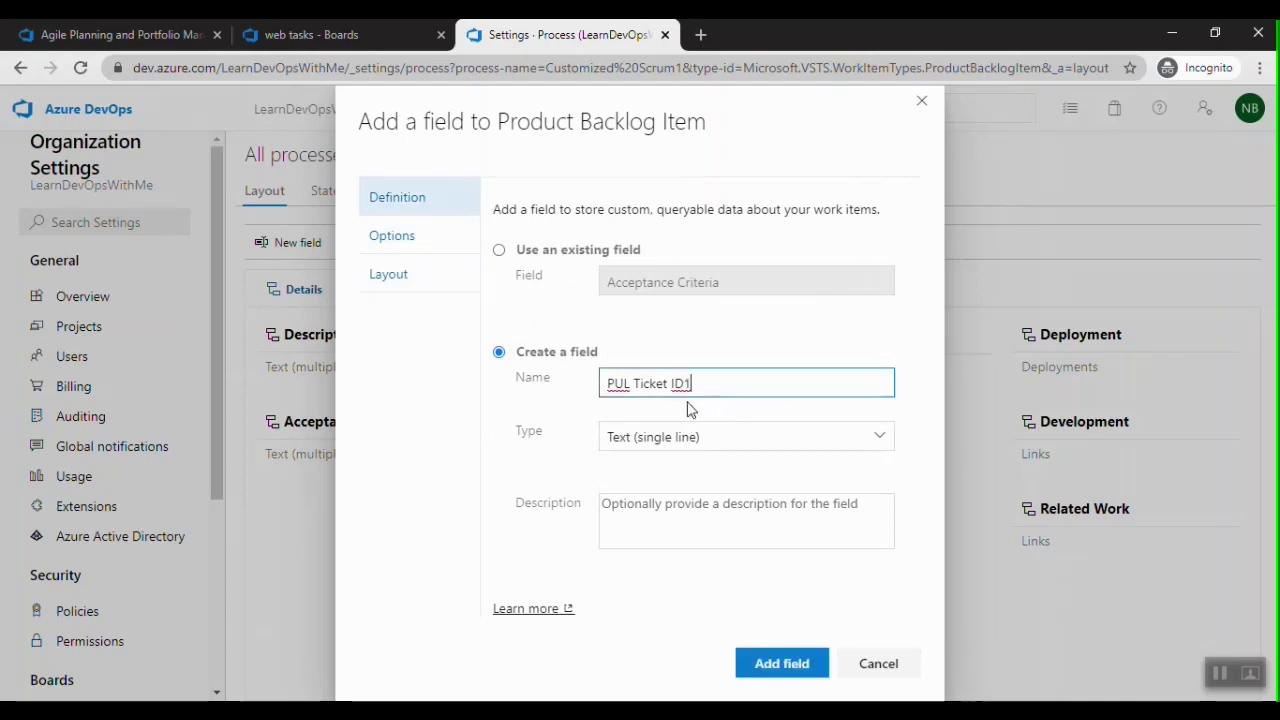
left_click(774, 666)
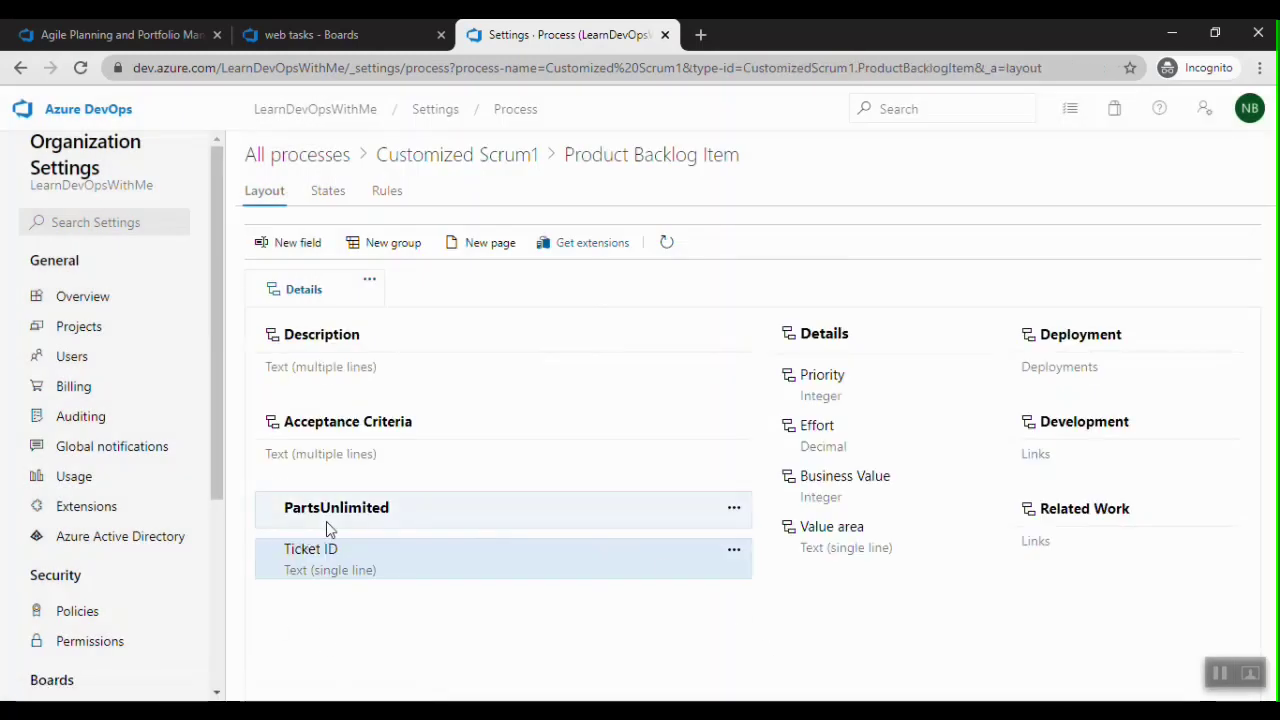
Change the process of the Parts Unlimited project under Scrum to Customized Scrum1
left_click(310, 163)
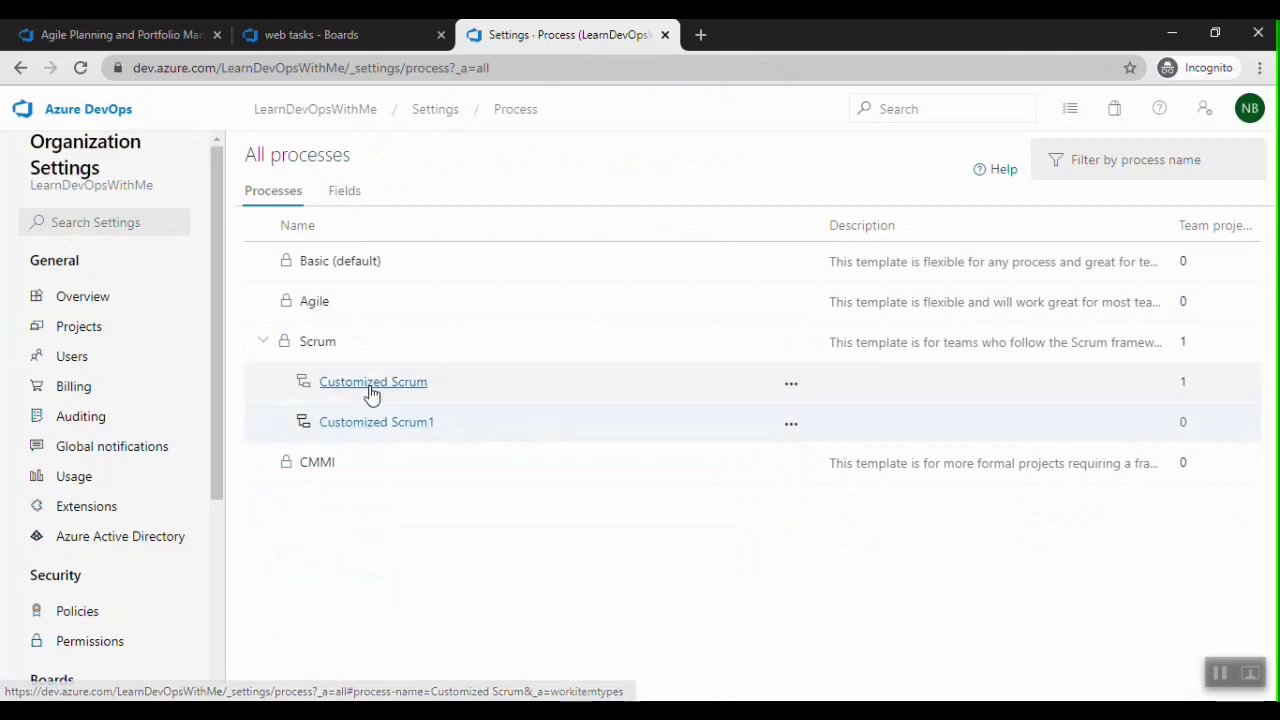
left_click(323, 347)
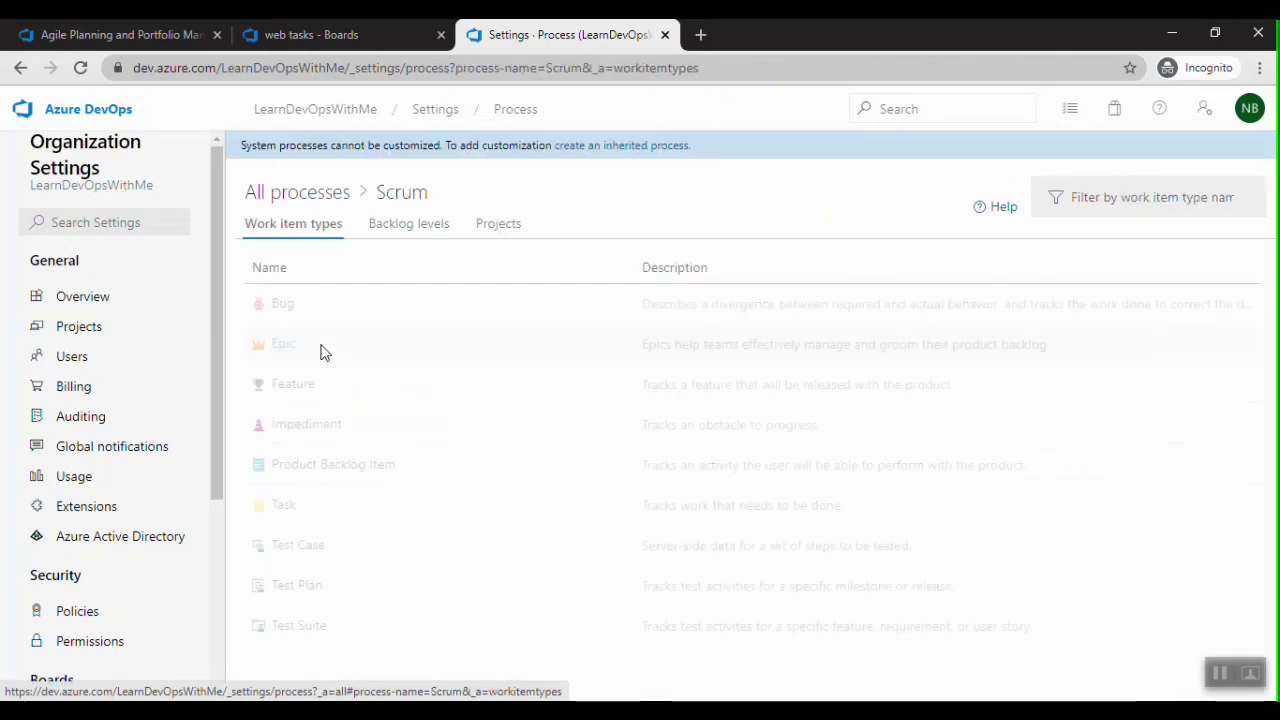
left_click(492, 227)
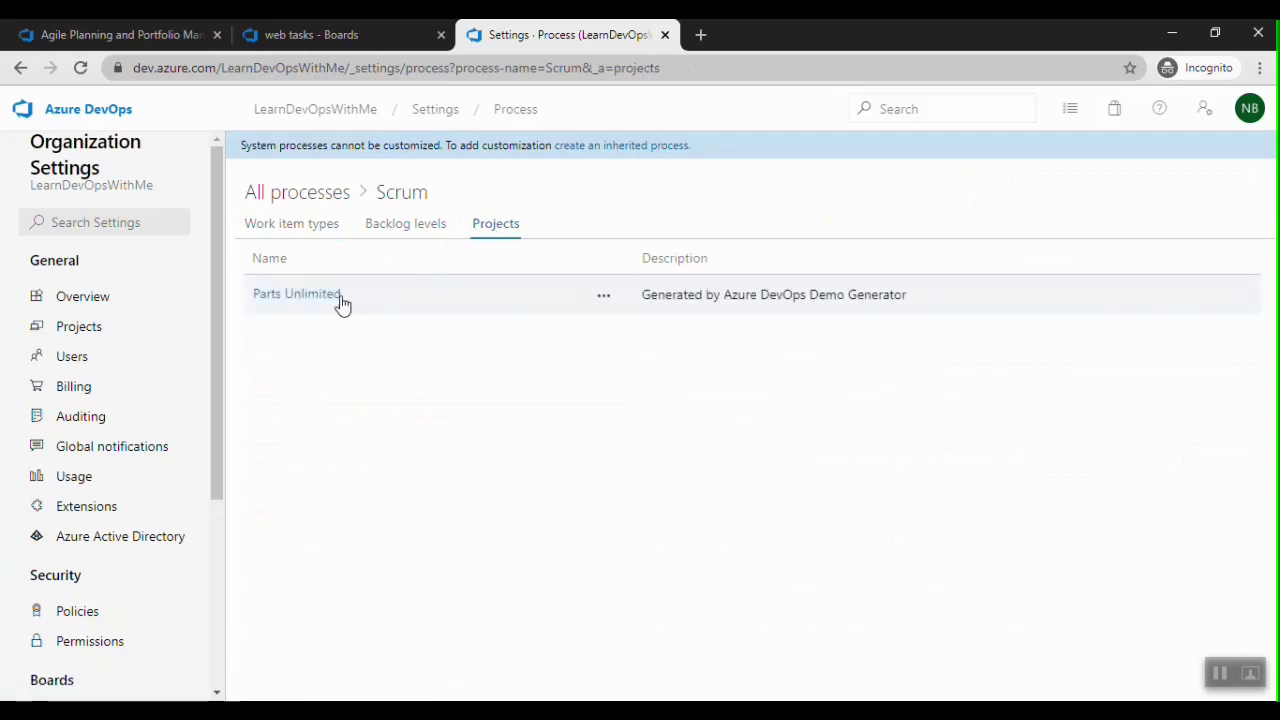
left_click(604, 300)
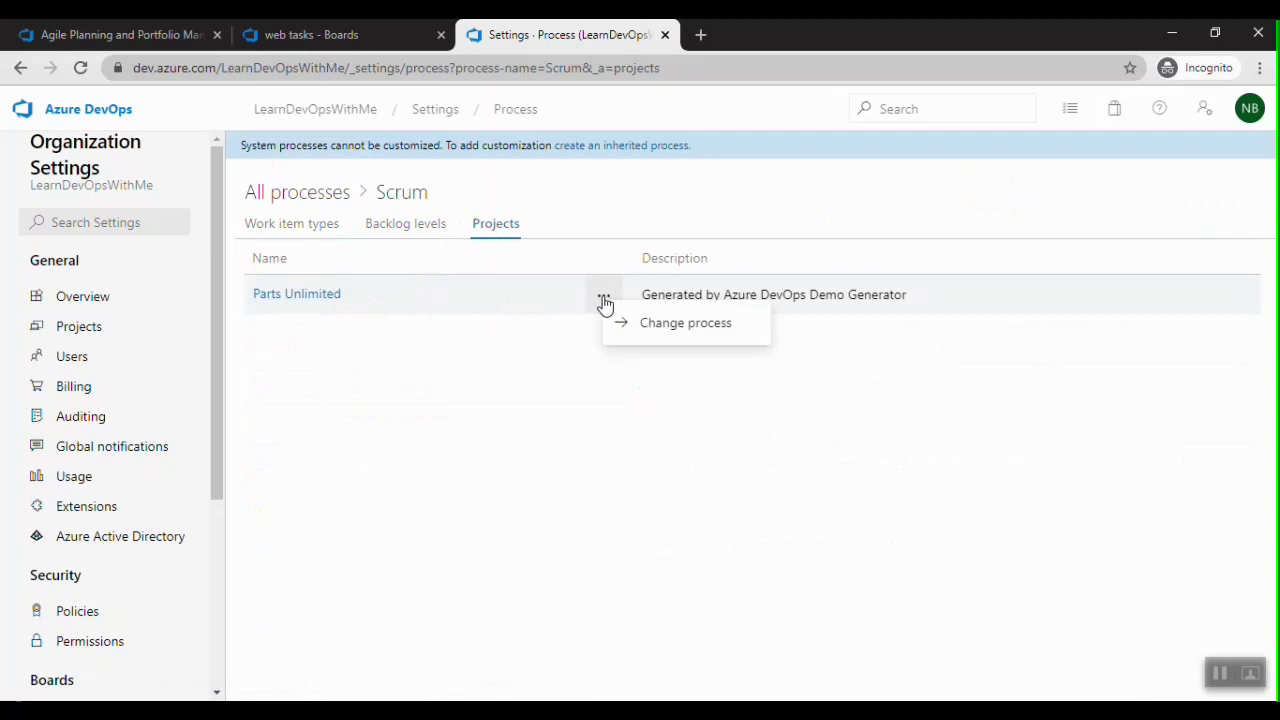
left_click(628, 323)
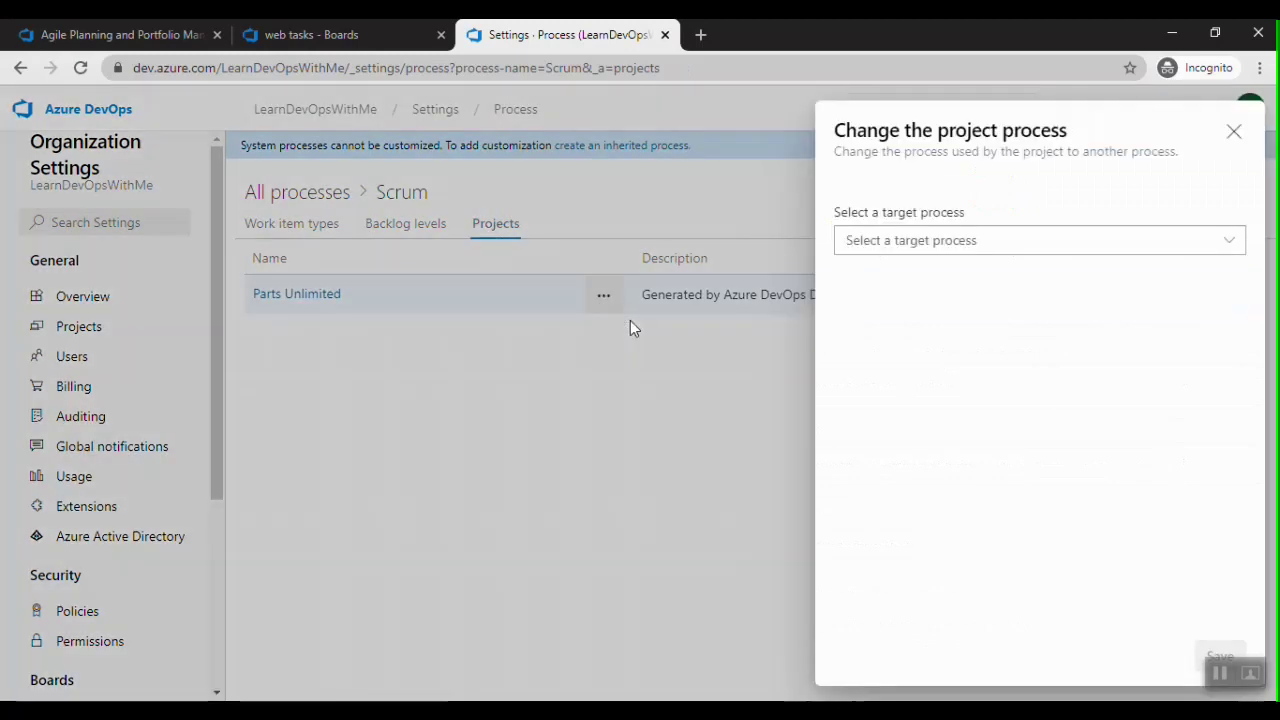
left_click(923, 242)
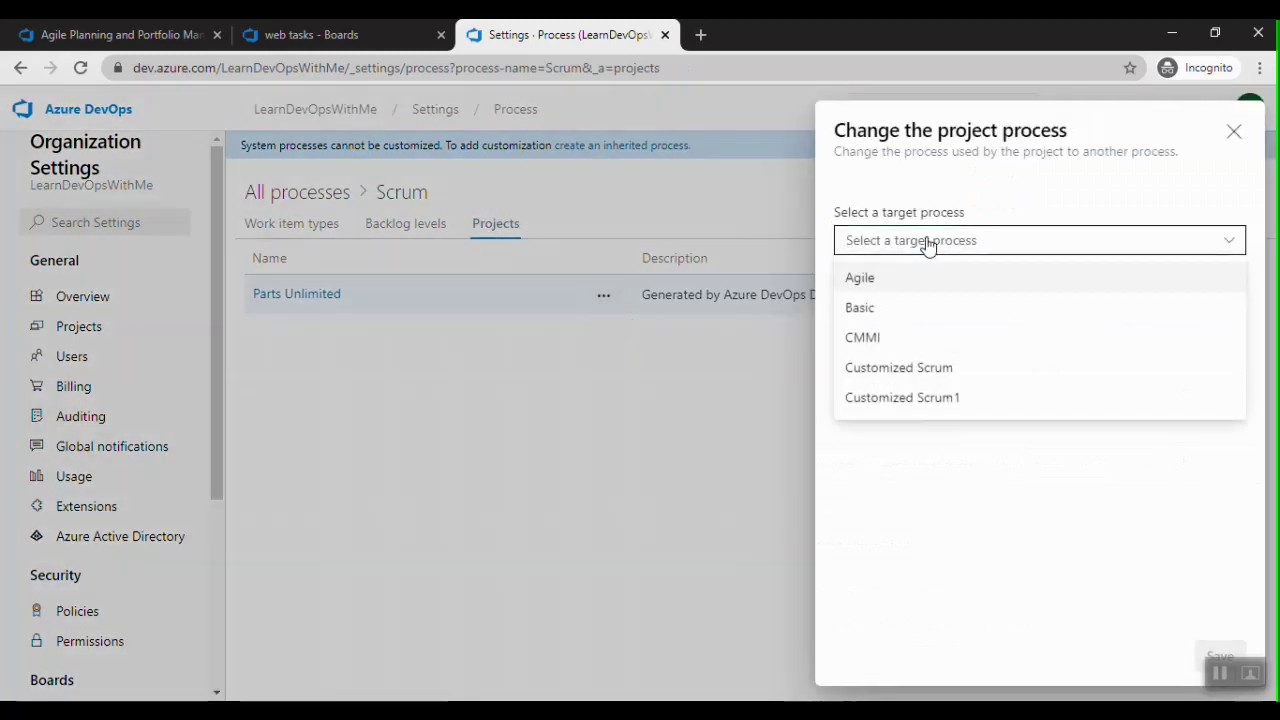
left_click(935, 400)
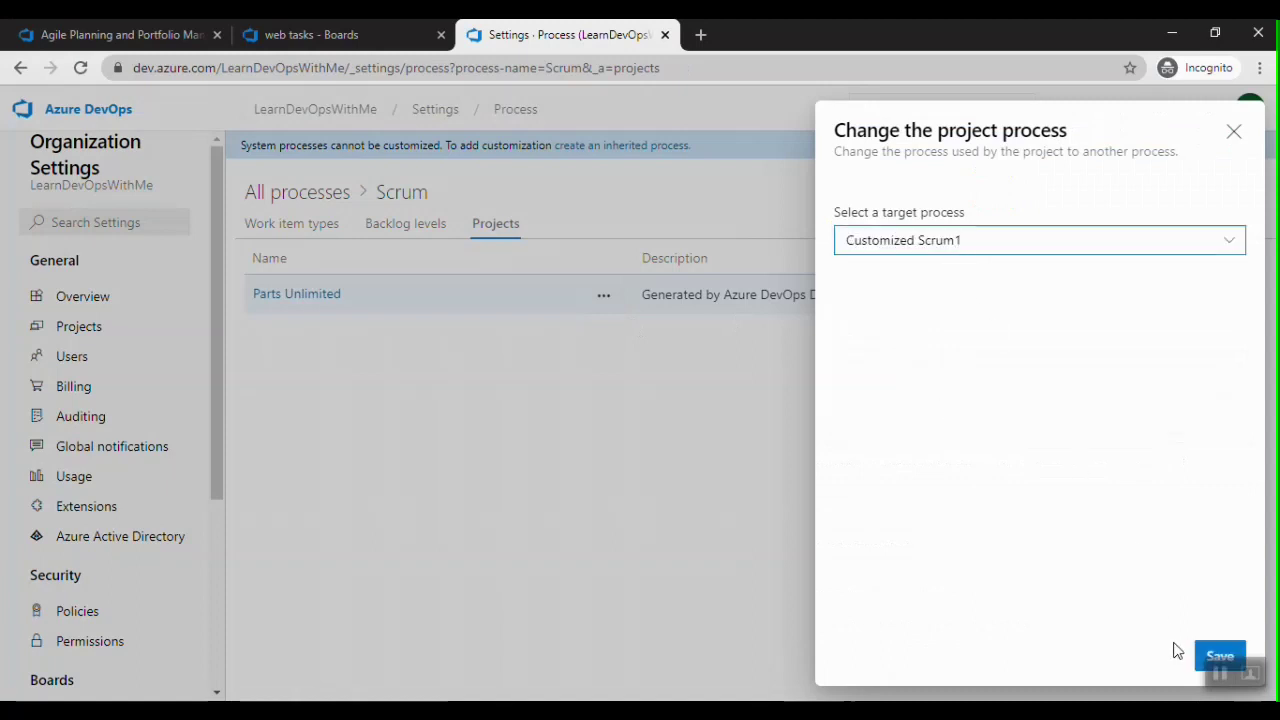
left_click(1210, 657)
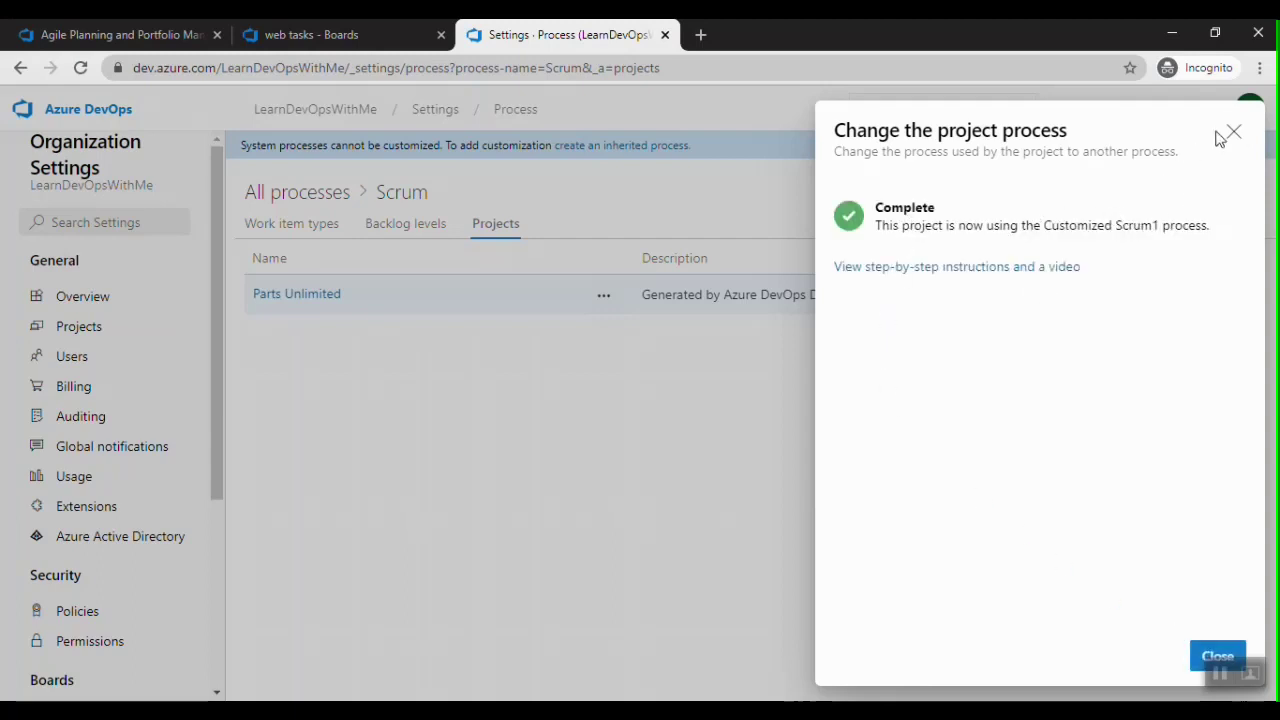
left_click(1210, 657)
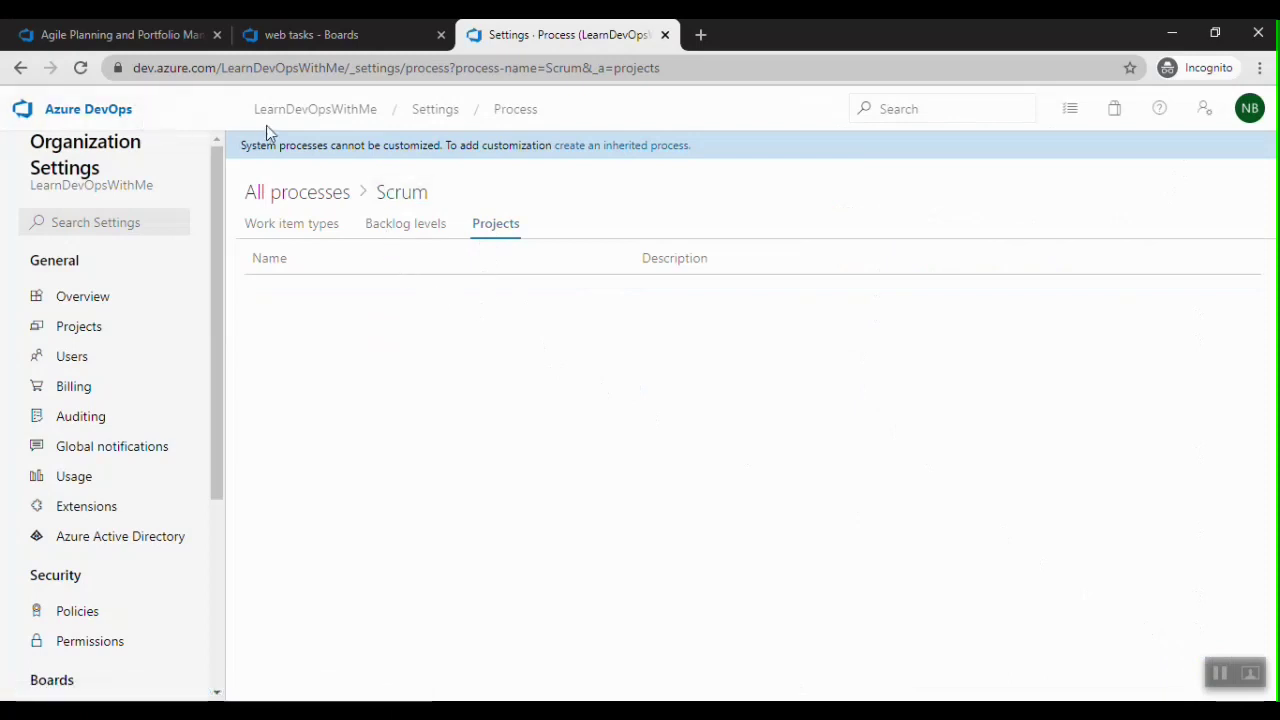
Open the Parts Unlimited project and start a new Product Backlog Item among its work items
left_click(288, 112)
left_click(480, 304)
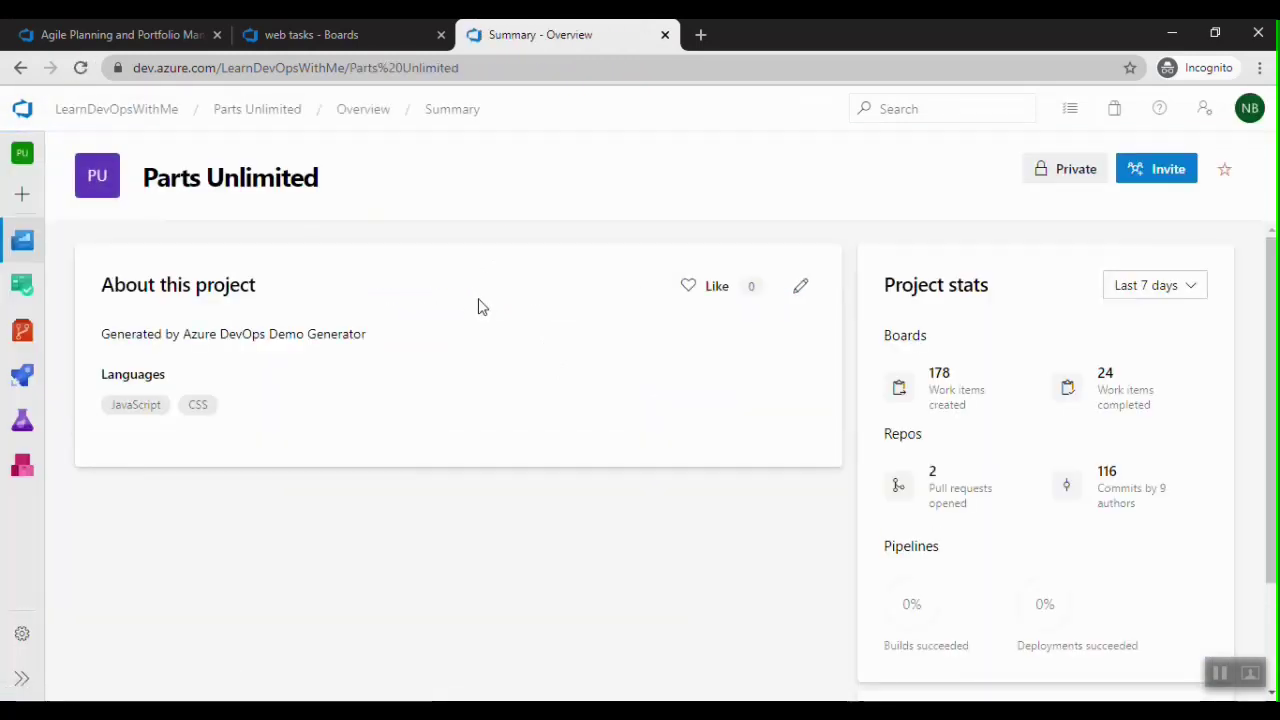
mouse_move(22, 292)
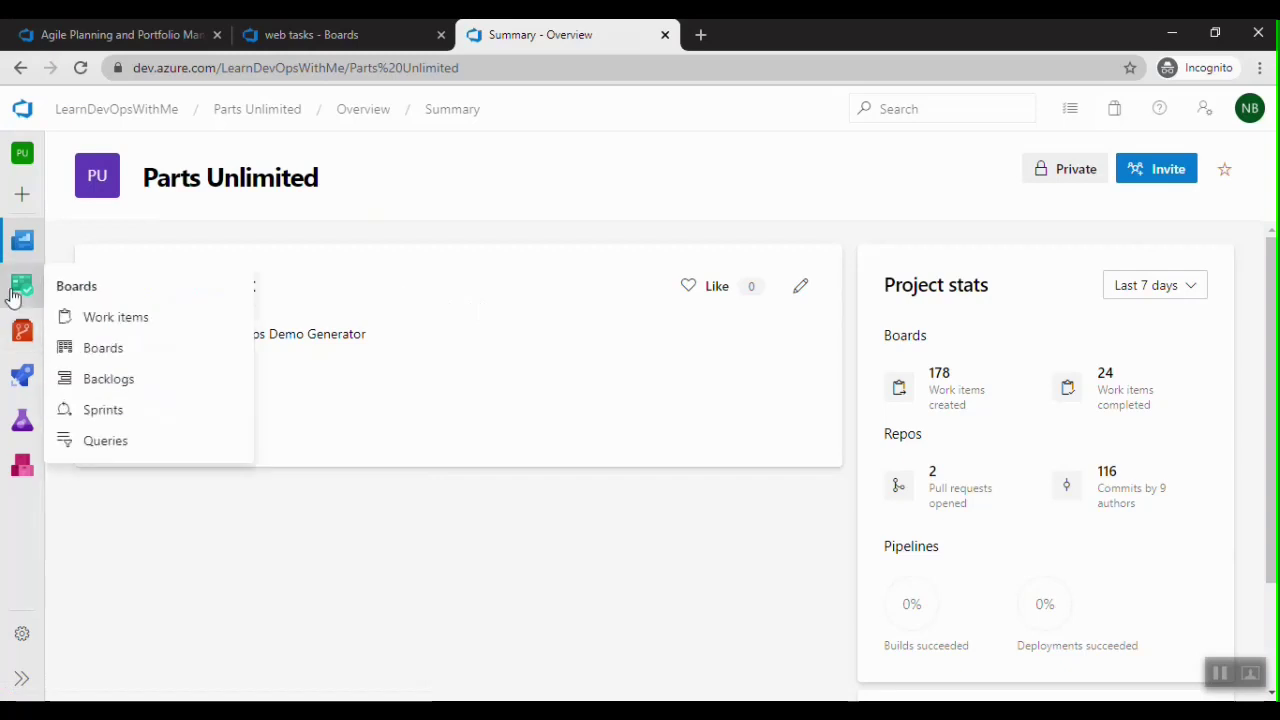
left_click(78, 319)
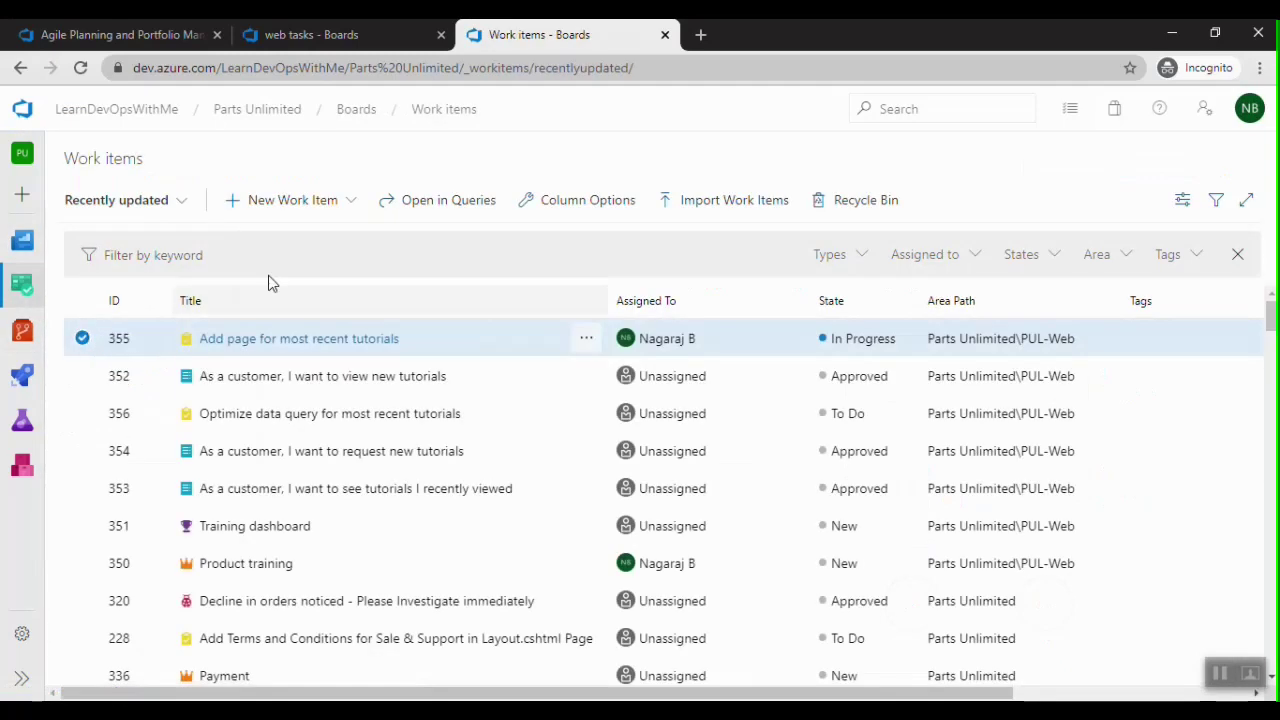
left_click(316, 206)
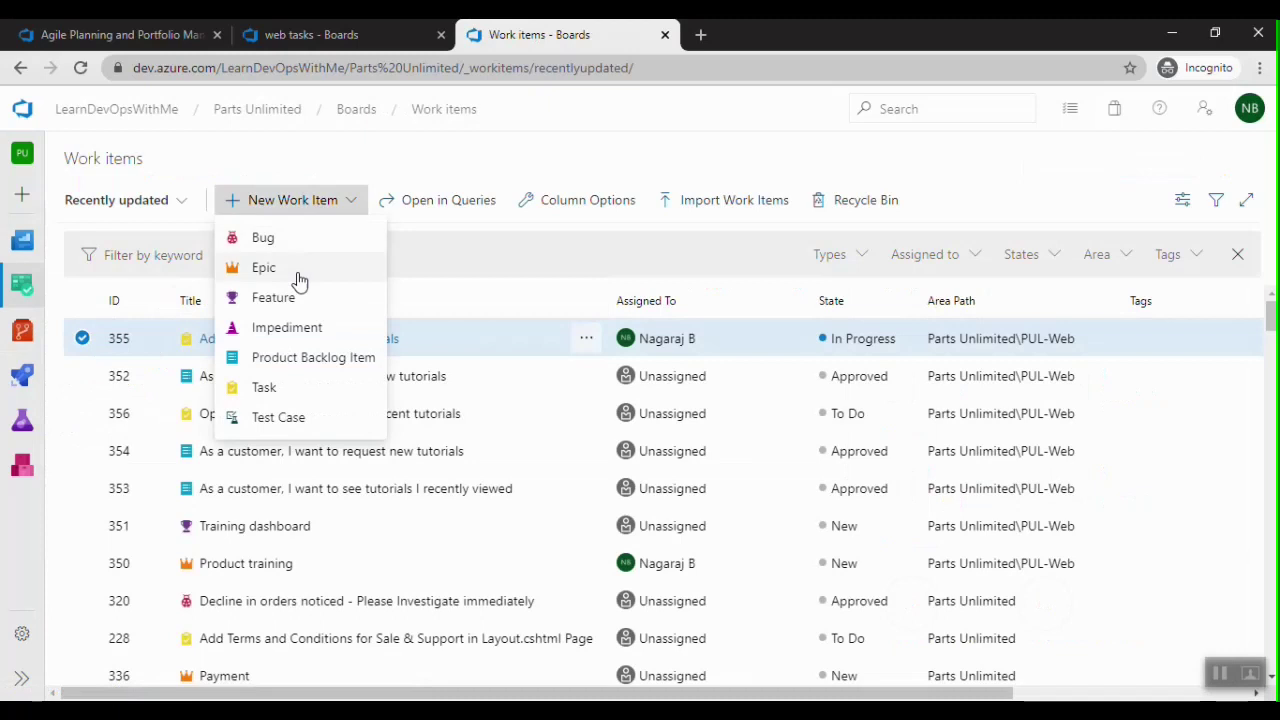
left_click(289, 360)
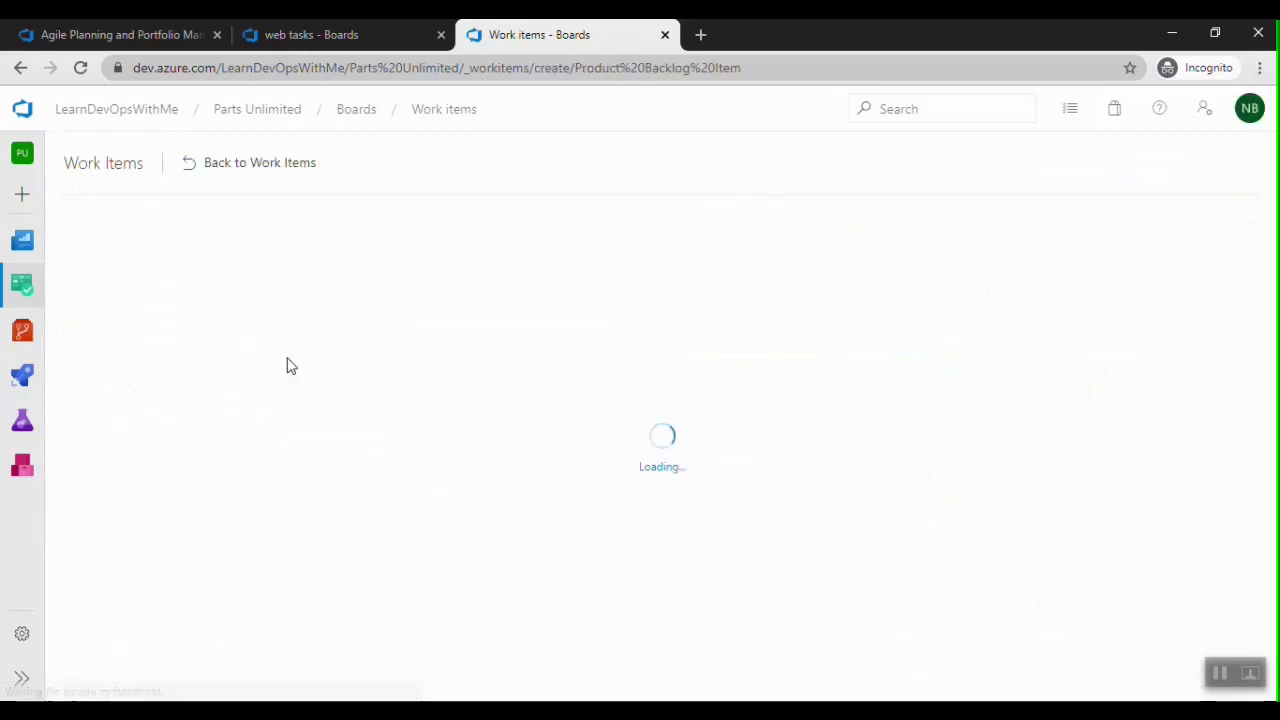
Set the Ticket ID in the new backlog item's PartsUnlimited group to PUL-1234
scroll(349, 414, "down", 3)
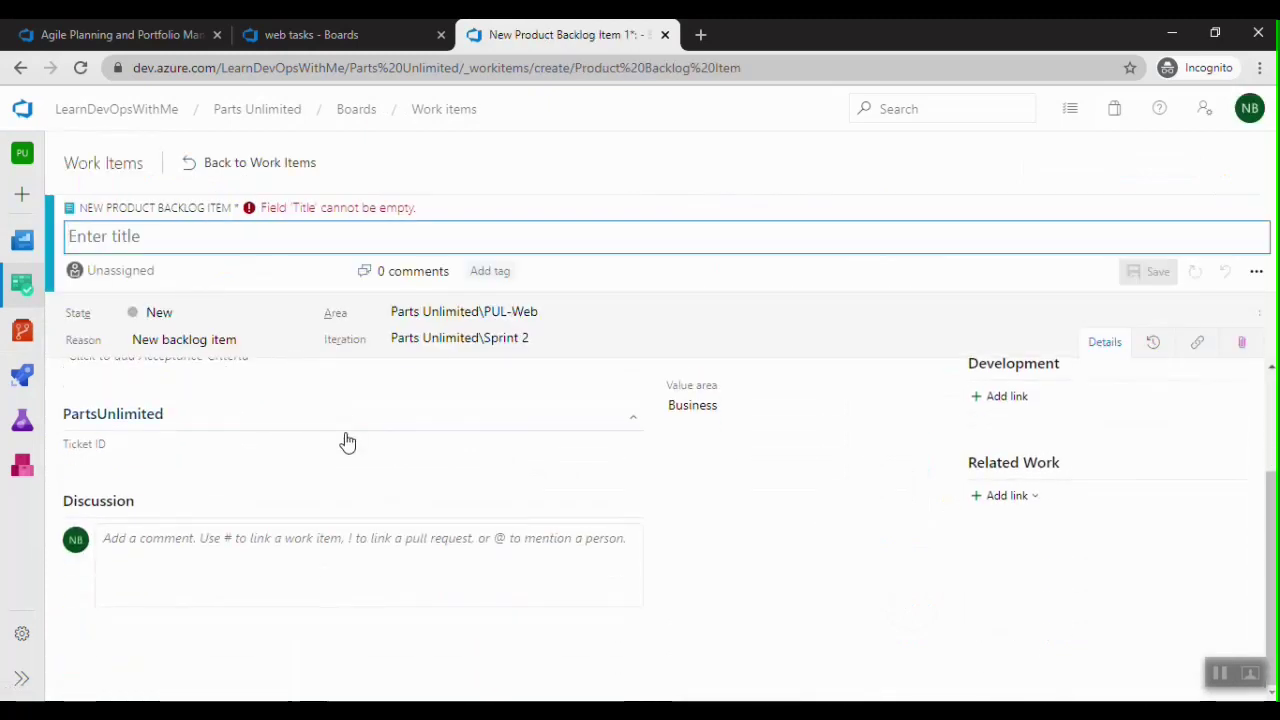
left_click(112, 444)
left_click(100, 460)
type("PUL 1234")
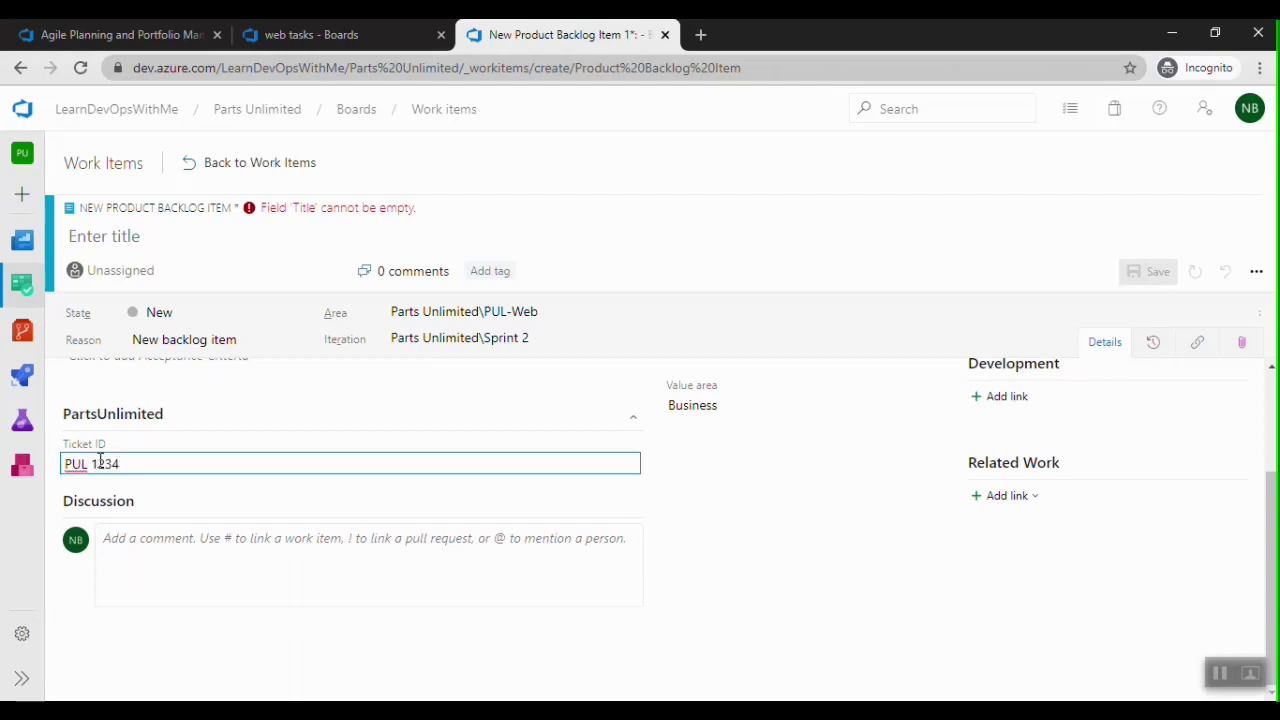
key("BackSpace")
type("-")
Title the new backlog item "Custom field created" and save it
left_click(187, 239)
type("Cust")
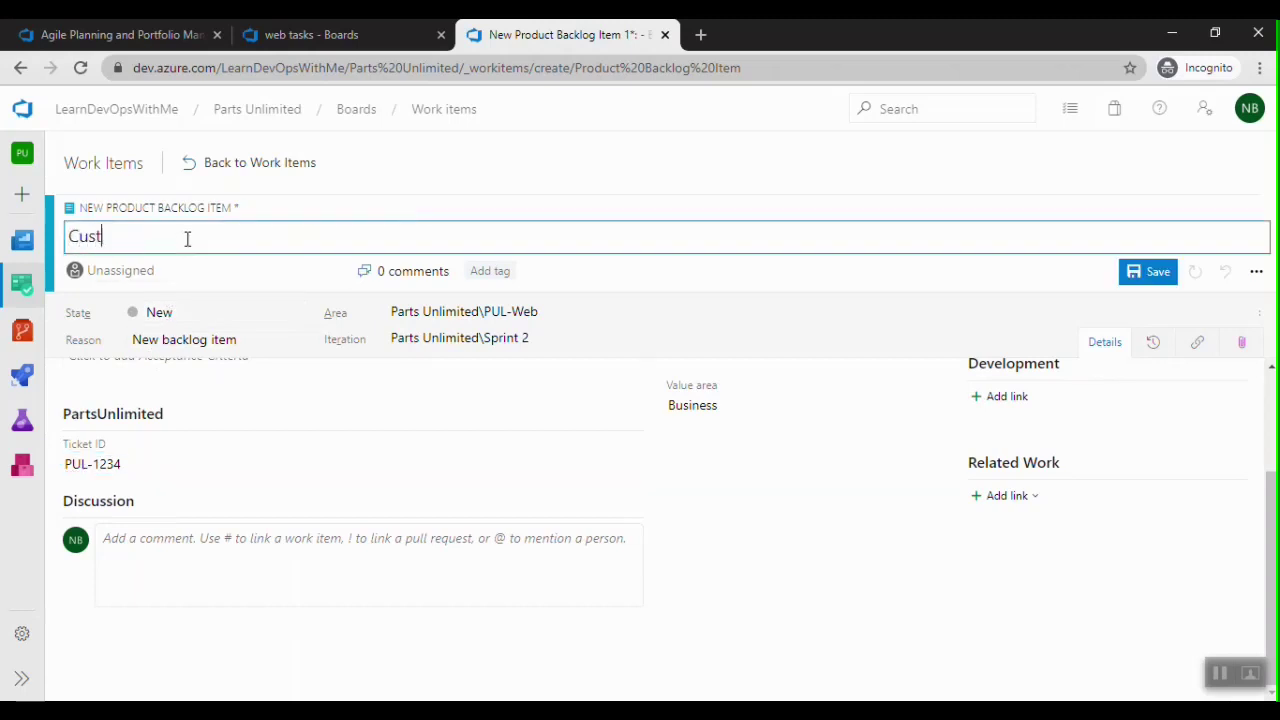
type("om field created")
left_click(1150, 272)
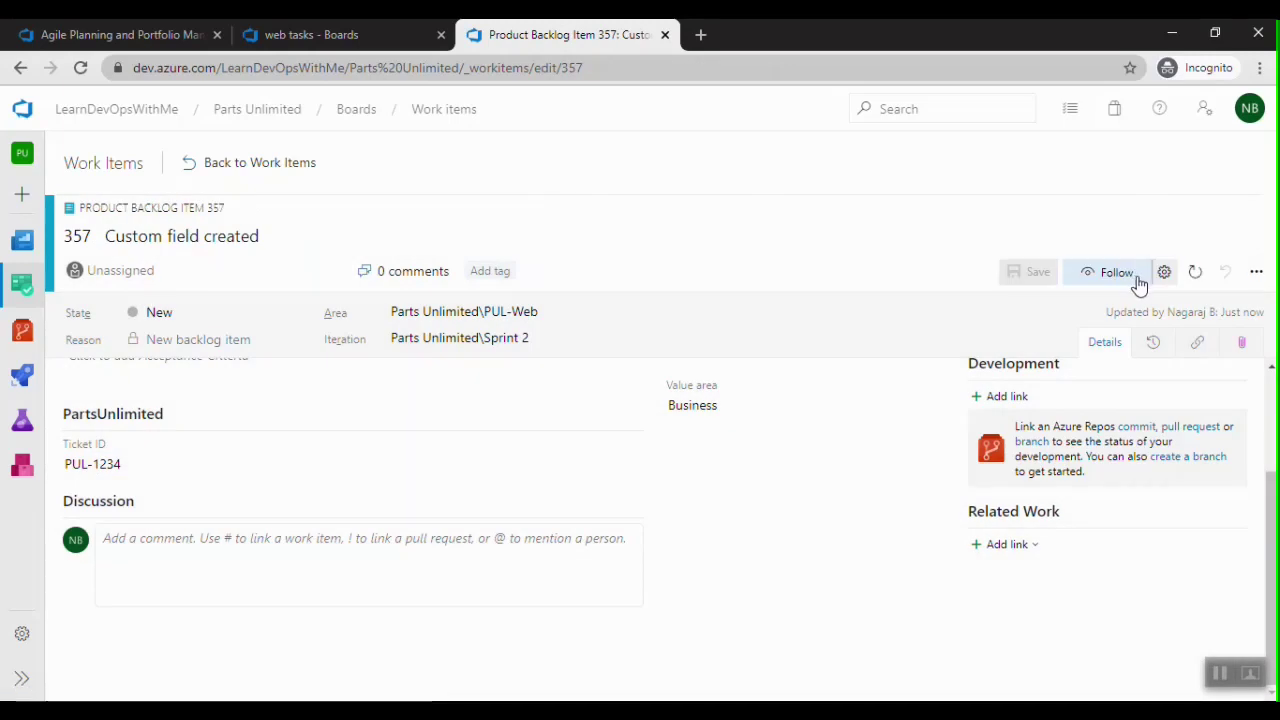
Examine the saved backlog item's history for the custom PUL Ticket ID1 field value
left_click(1153, 344)
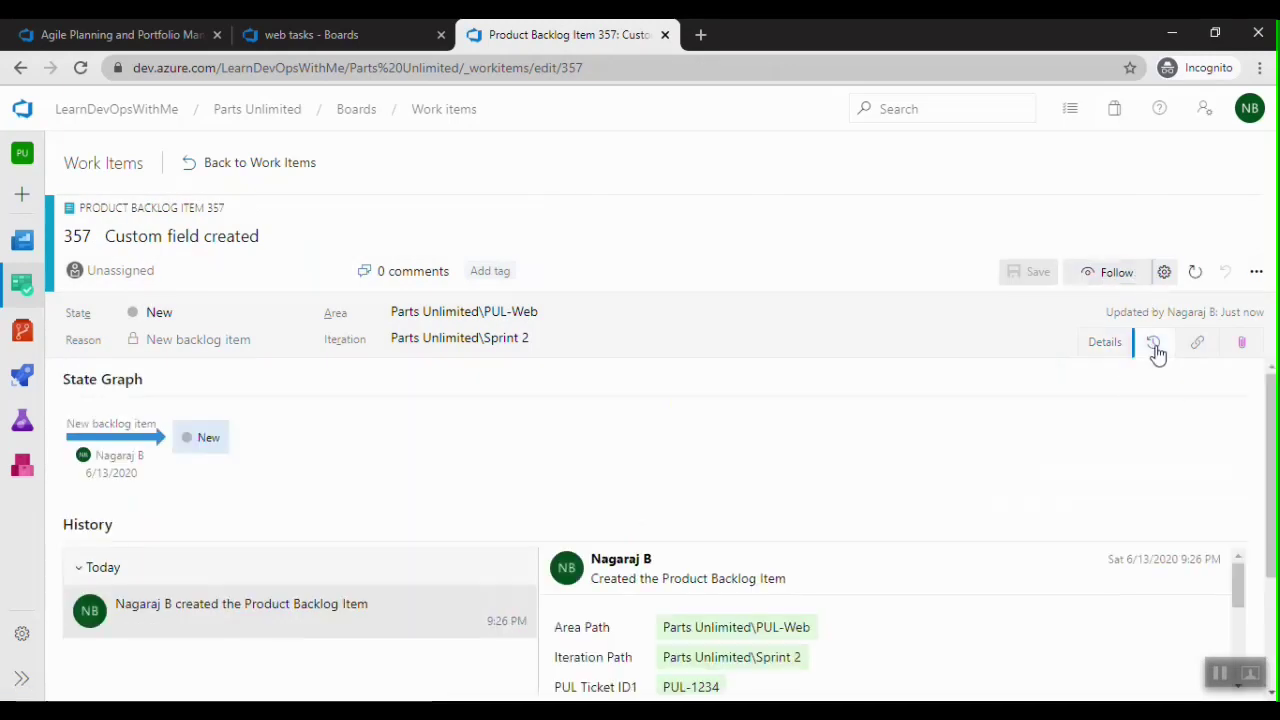
scroll(848, 562, "down", 1)
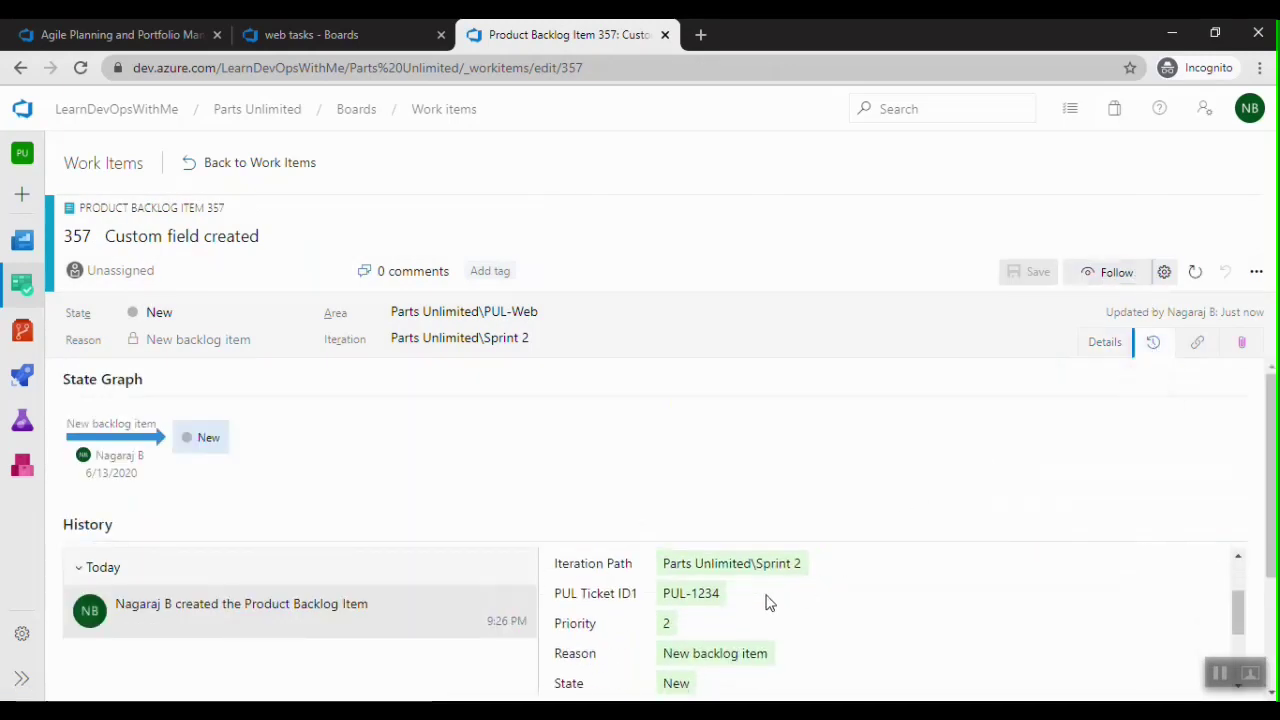
left_click_drag(555, 593, 714, 597)
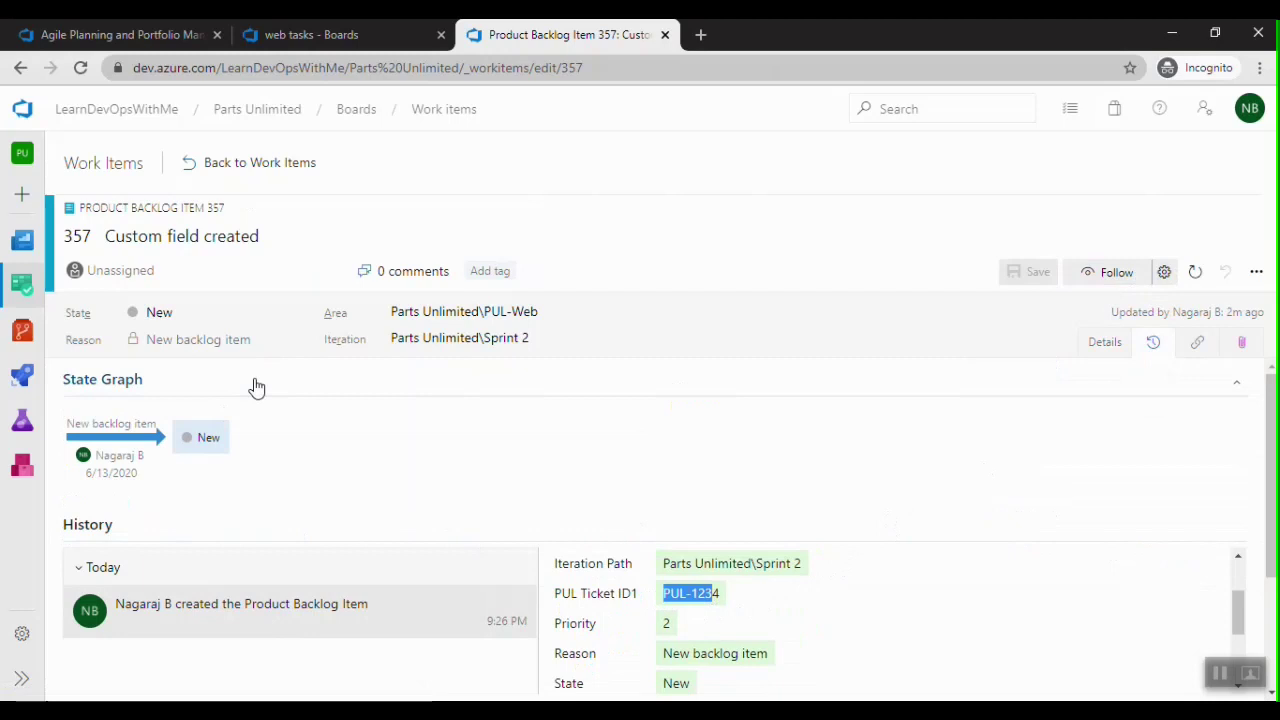
scroll(772, 604, "up", 1)
scroll(772, 604, "up", 2)
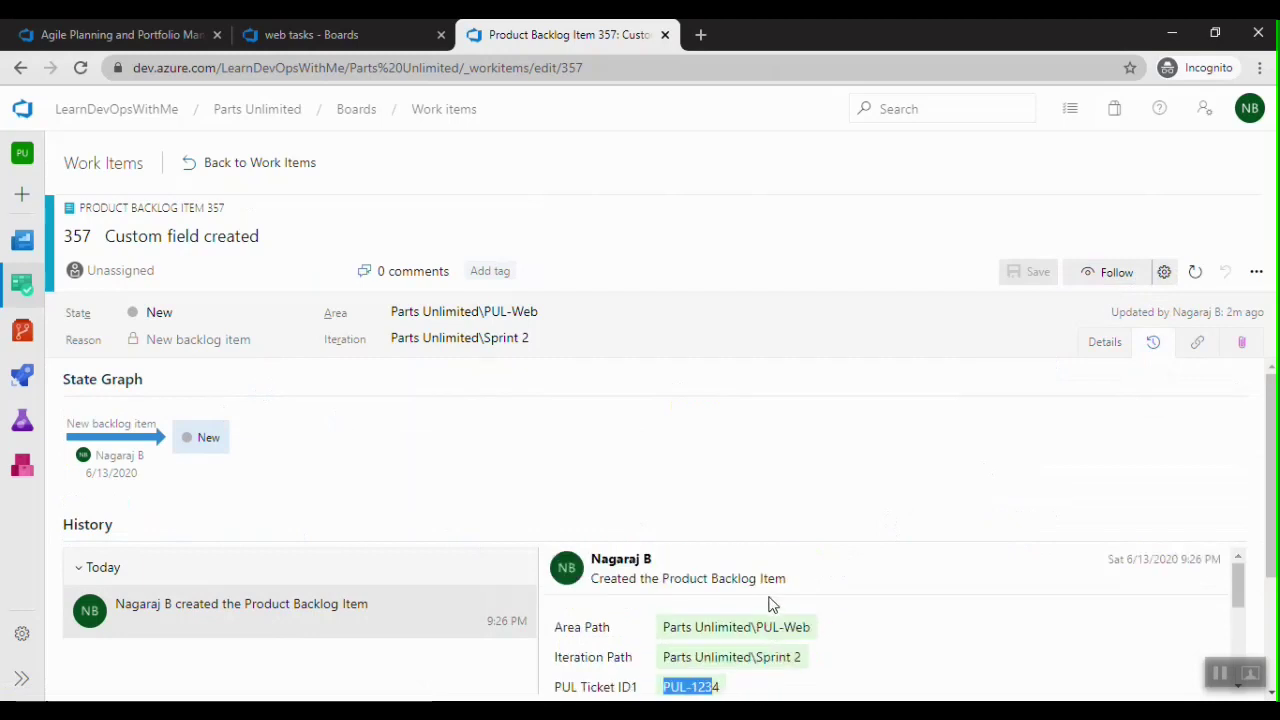
scroll(772, 604, "down", 4)
scroll(772, 604, "up", 1)
scroll(772, 604, "up", 5)
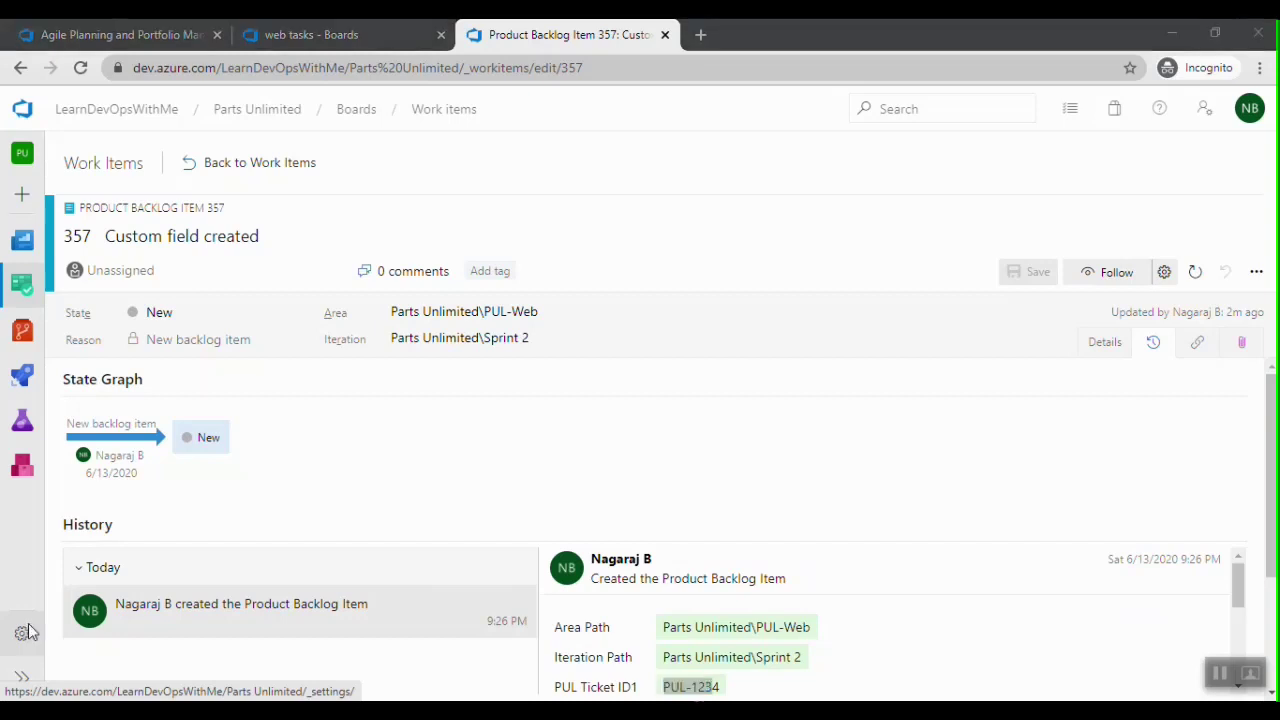
Switch to PowerPoint and review the Task 6 slide, the title slide and the slide of reference links
key("alt+Tab")
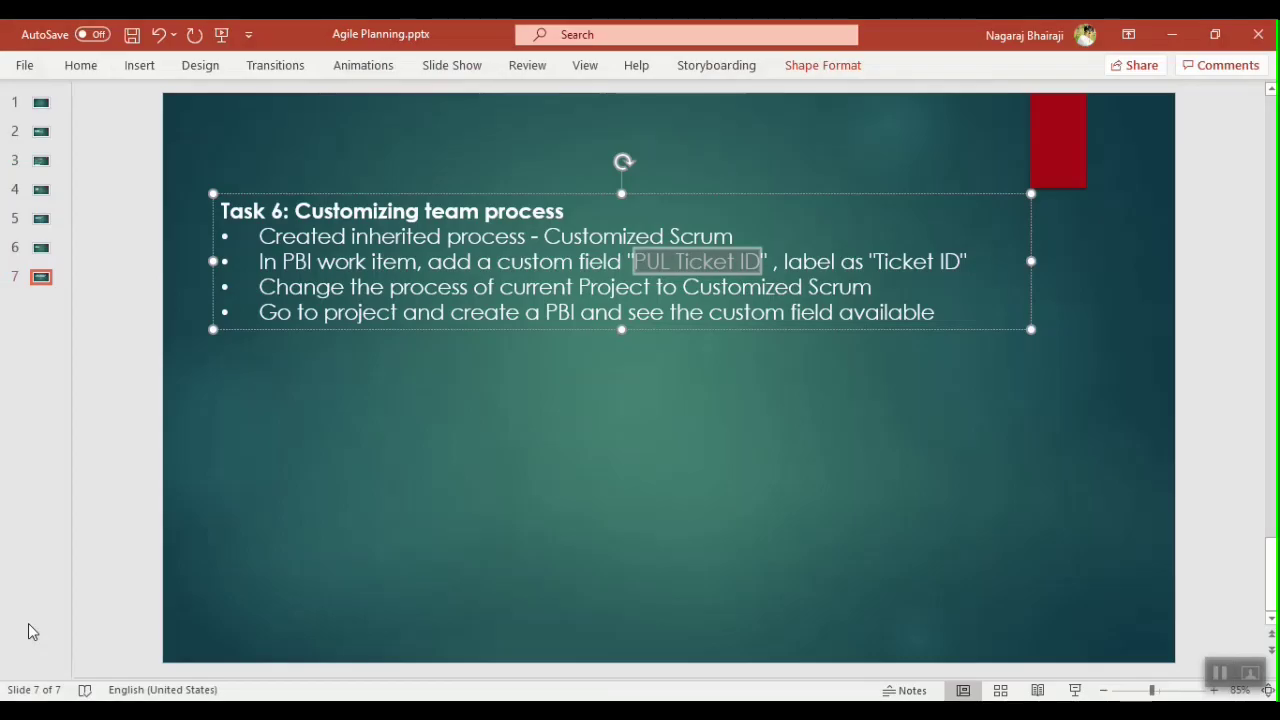
left_click(302, 308)
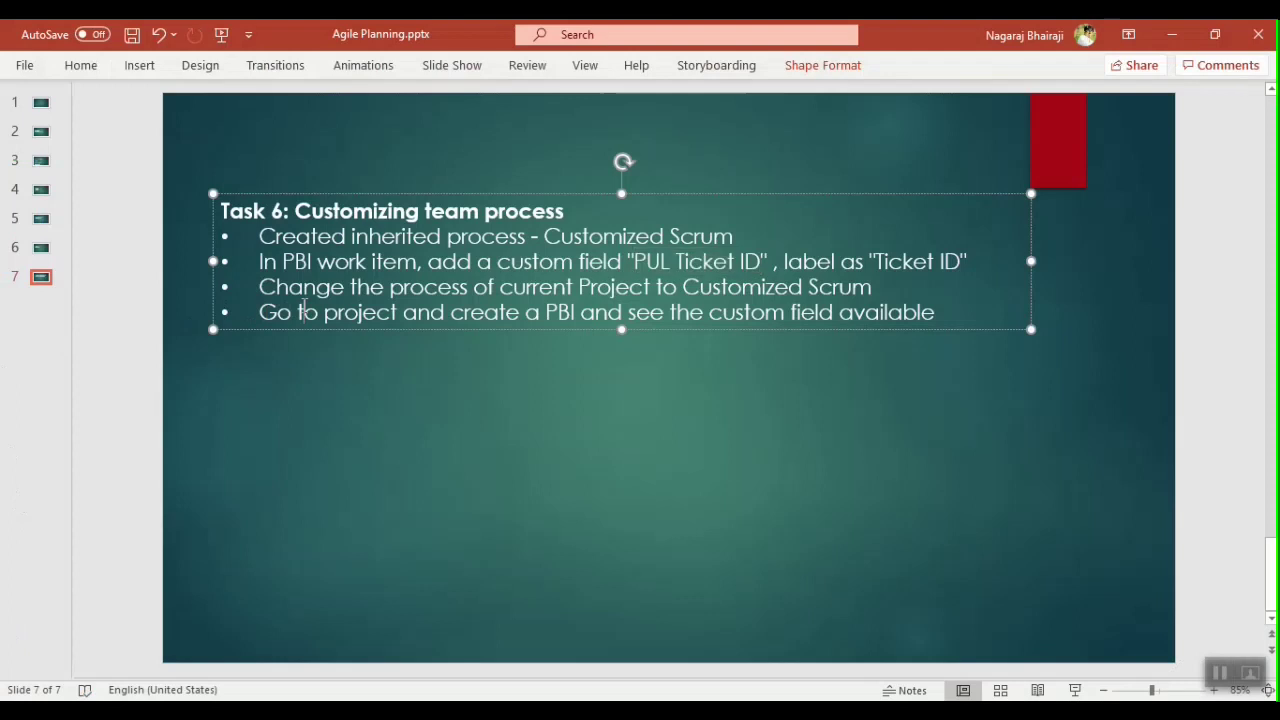
left_click(41, 106)
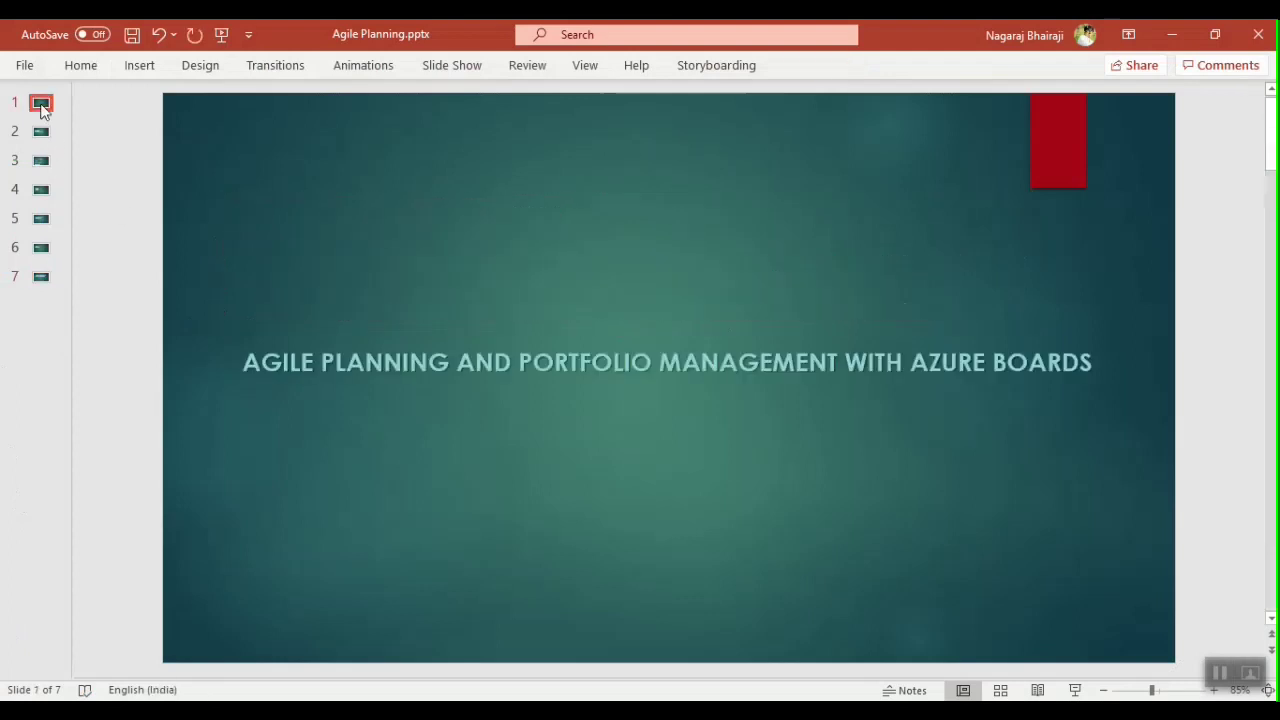
left_click(41, 131)
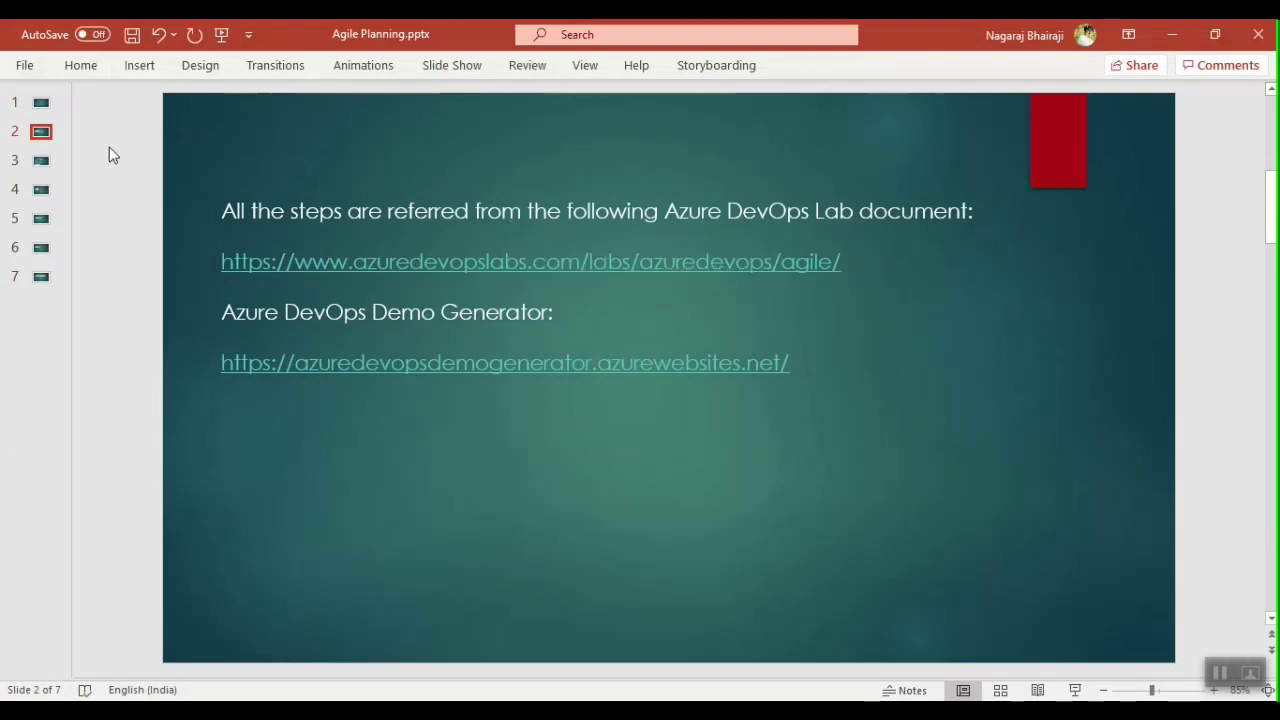
left_click(41, 102)
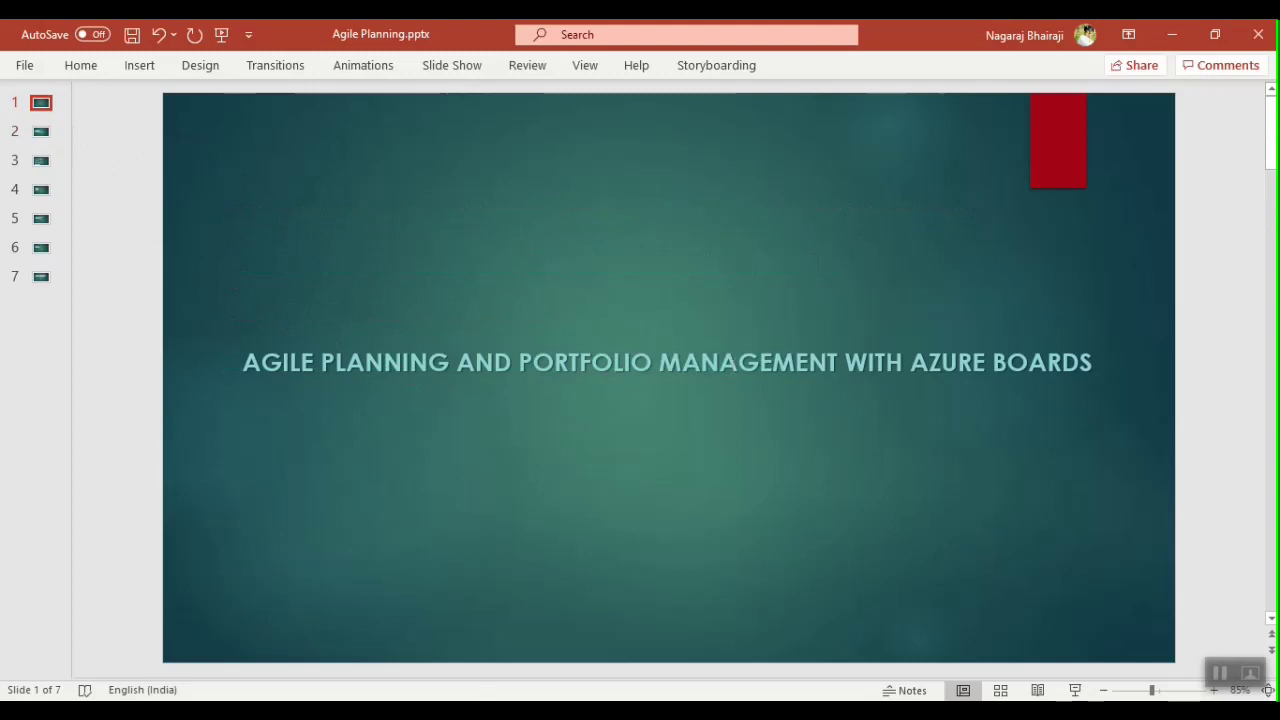
Switch back to the browser and review the Azure DevOps Labs guide through Task 6: Customizing team process
key("alt+Tab")
left_click(113, 36)
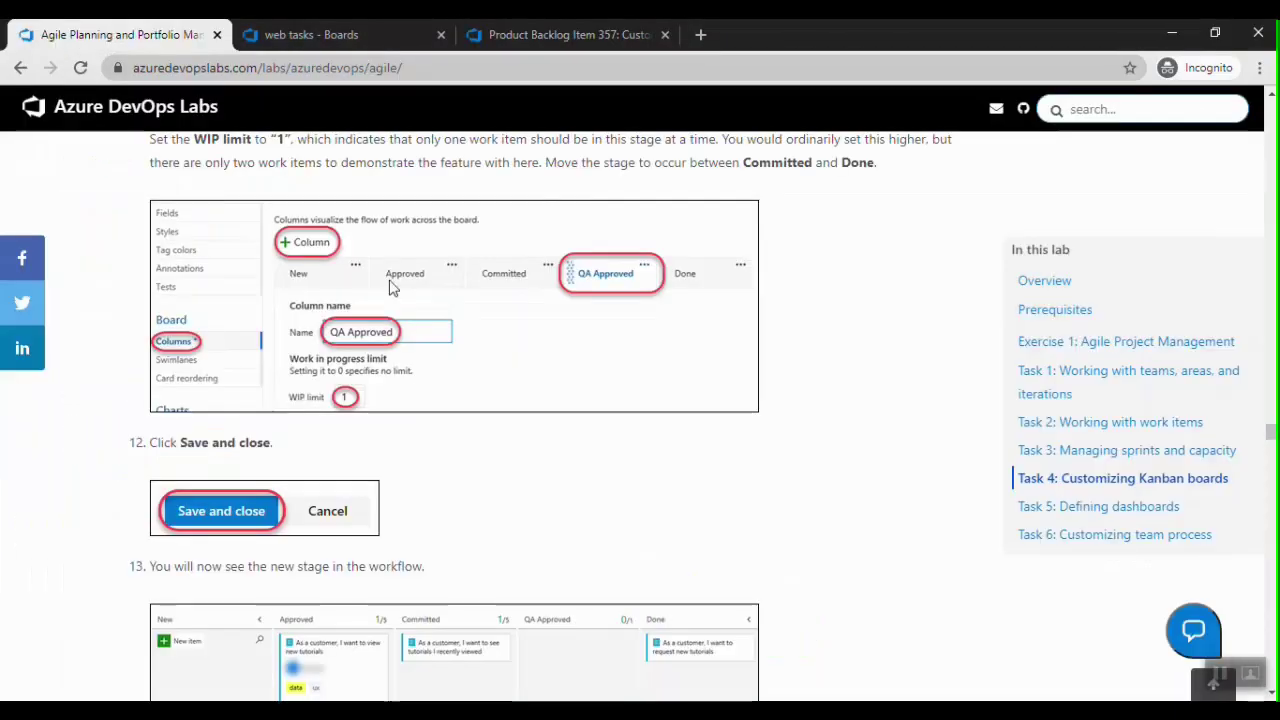
scroll(1048, 317, "up", 3)
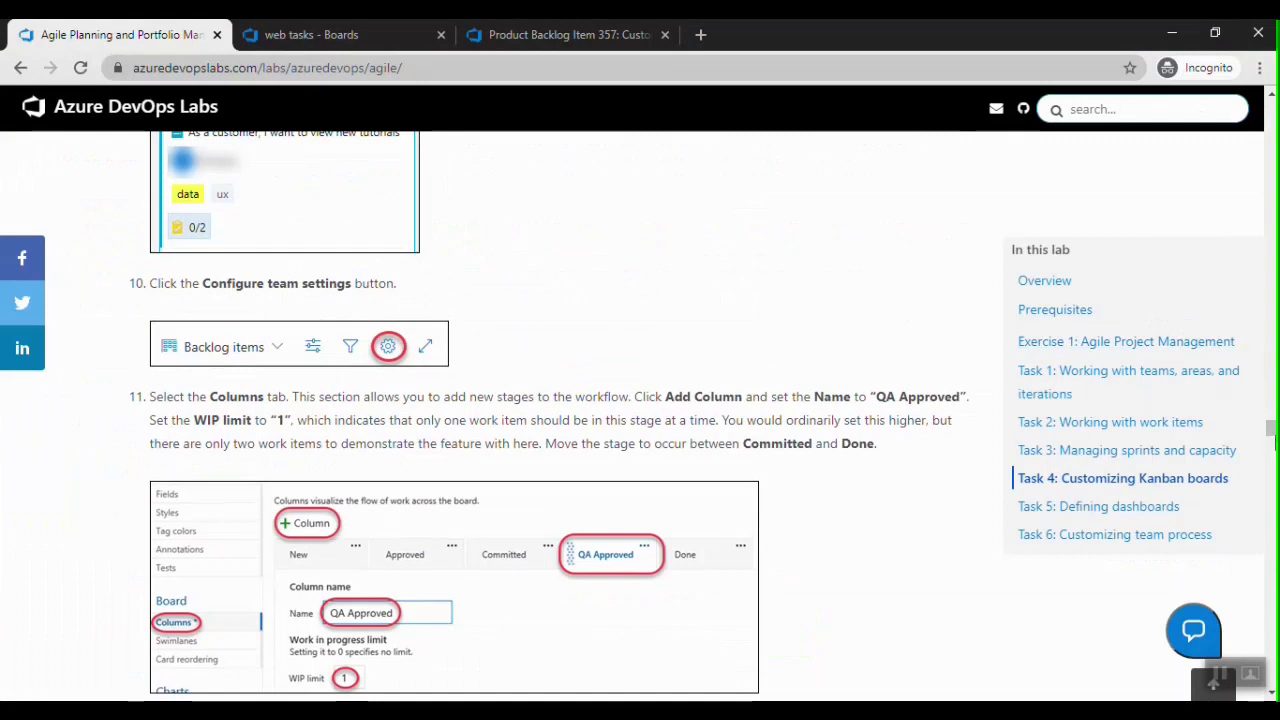
scroll(560, 420, "down", 15)
scroll(560, 420, "down", 10)
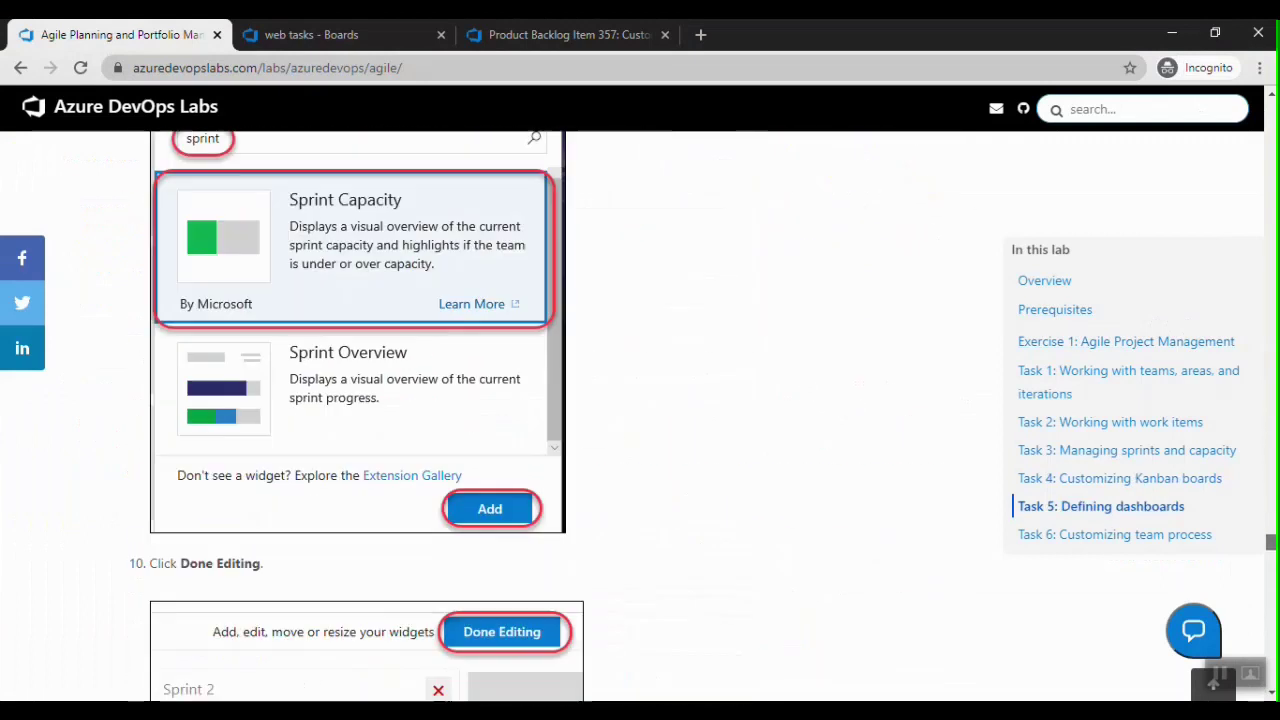
left_click(1214, 537)
scroll(605, 456, "down", 5)
scroll(601, 457, "down", 5)
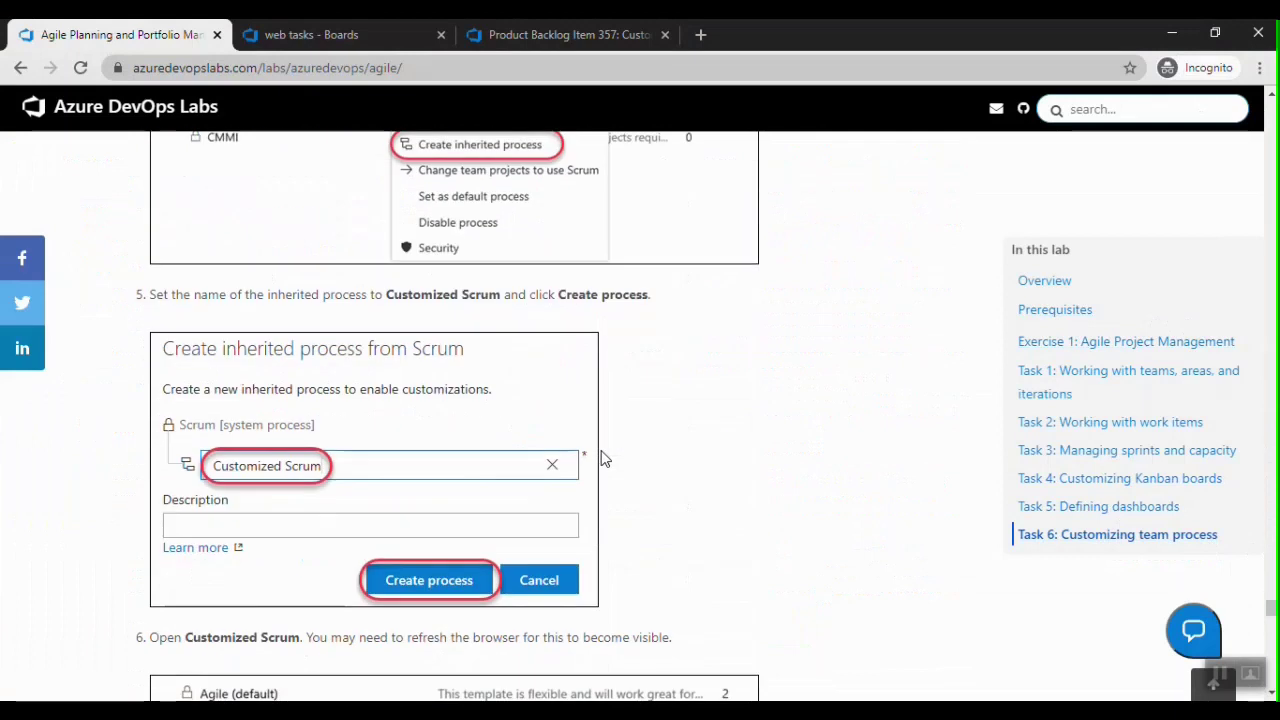